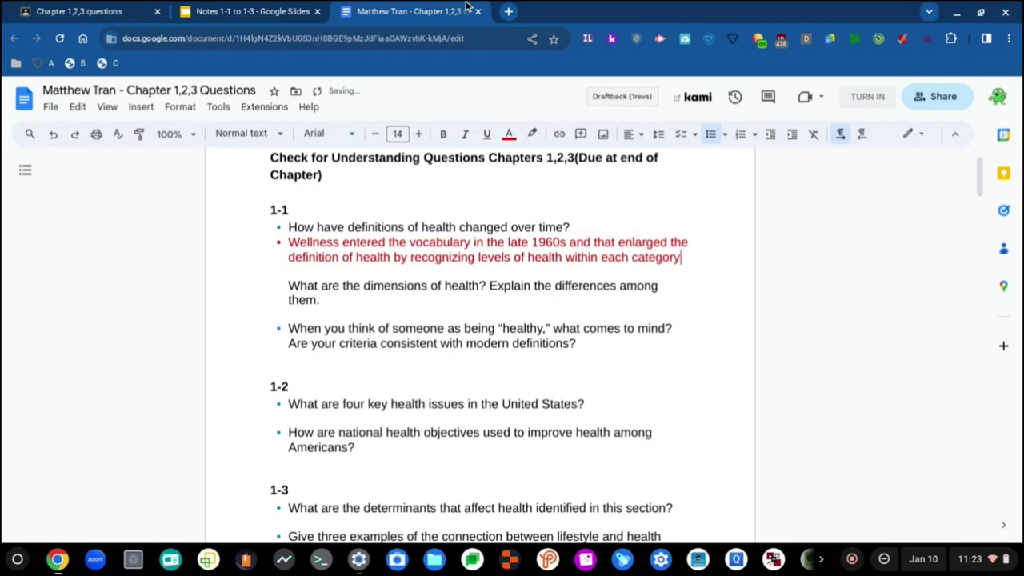
- End the red wellness answer with a period after 'category'
key("ctrl+shift+Tab")
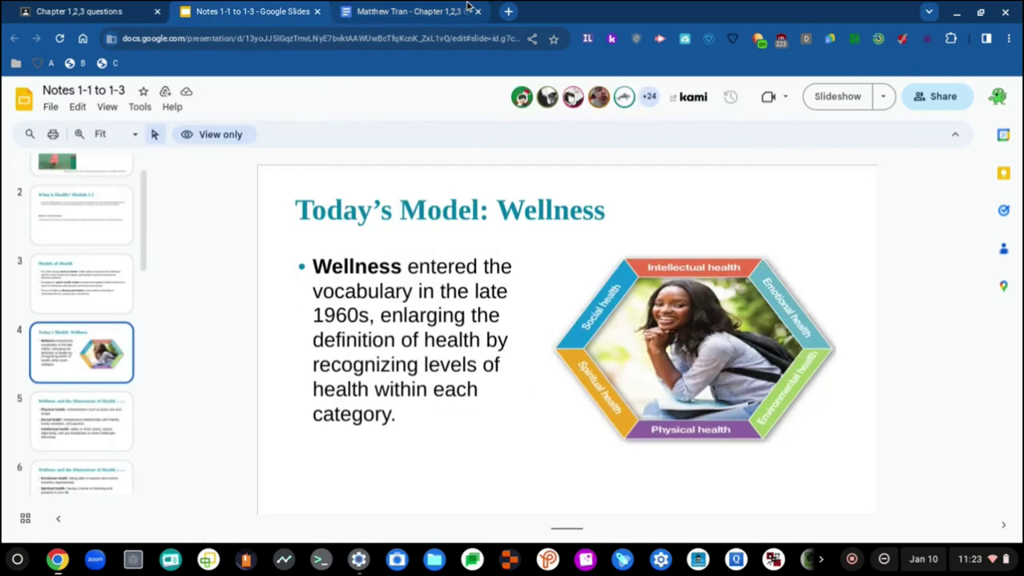
left_click(468, 11)
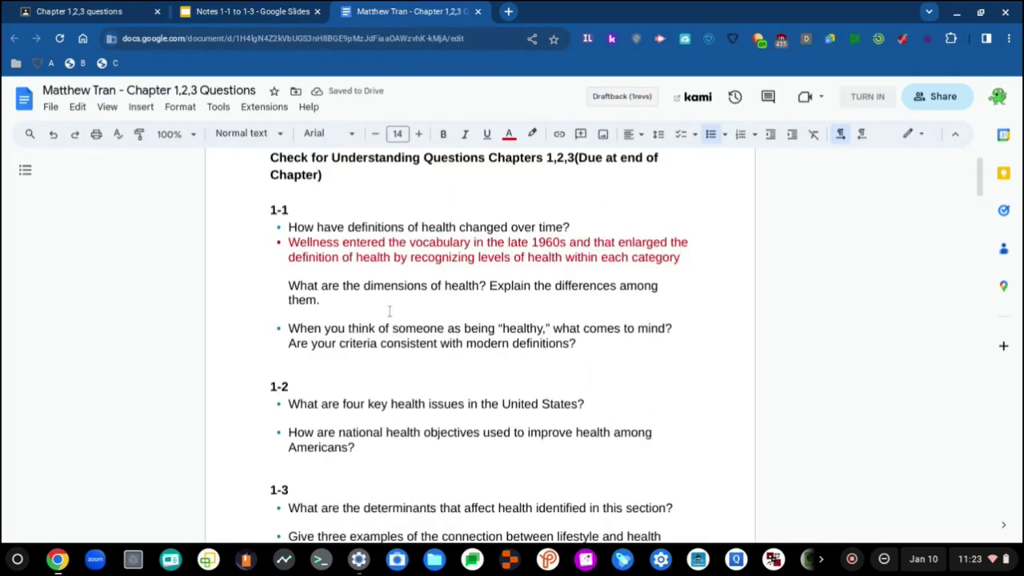
type(".")
- Add a blank line beneath the dimensions-of-health question, after 'them.'
left_click(453, 298)
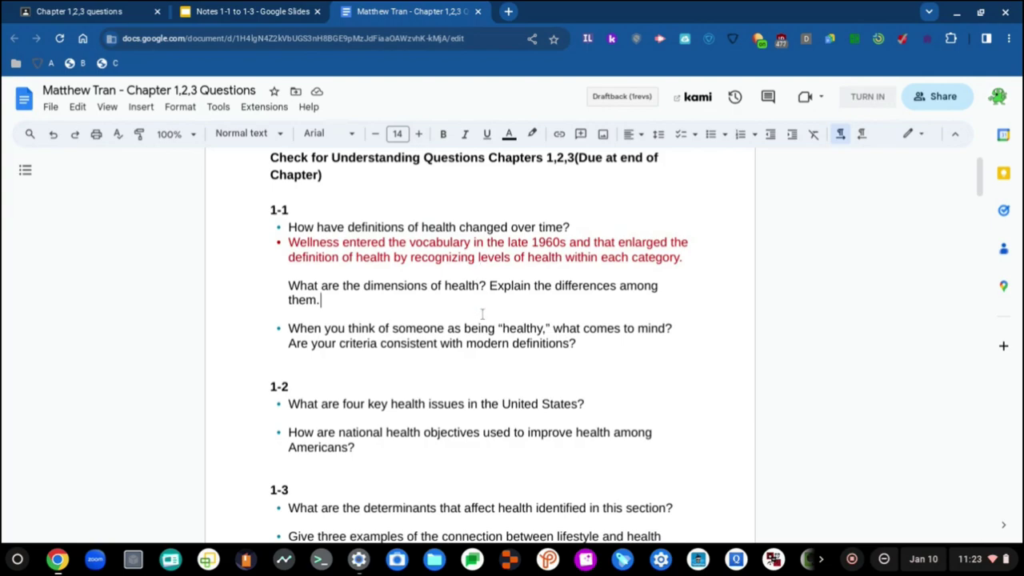
key("Return")
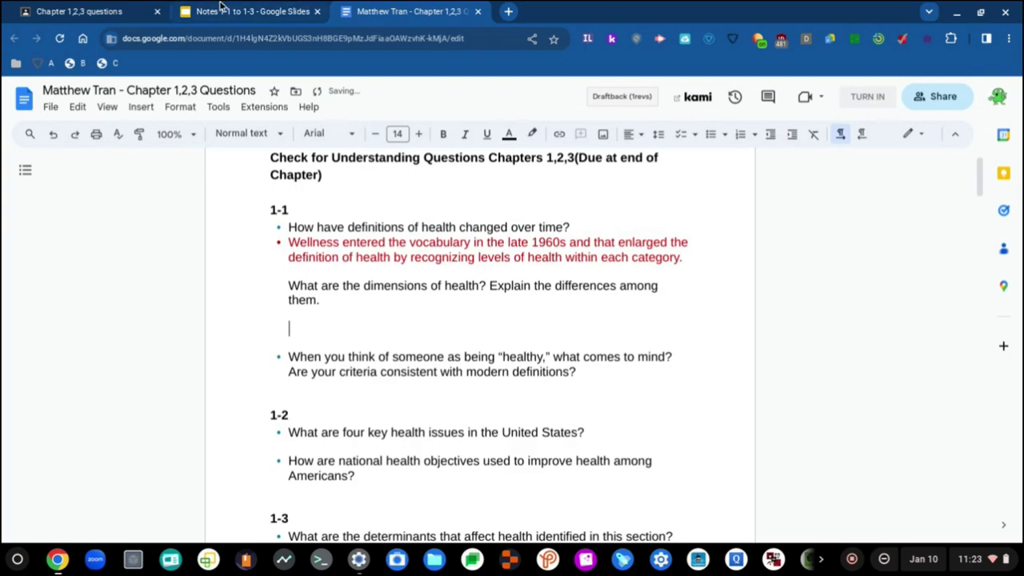
left_click(228, 11)
- Read the Chapter 1,2,3 questions assignment in Classroom, then look over the questions document
left_click(36, 8)
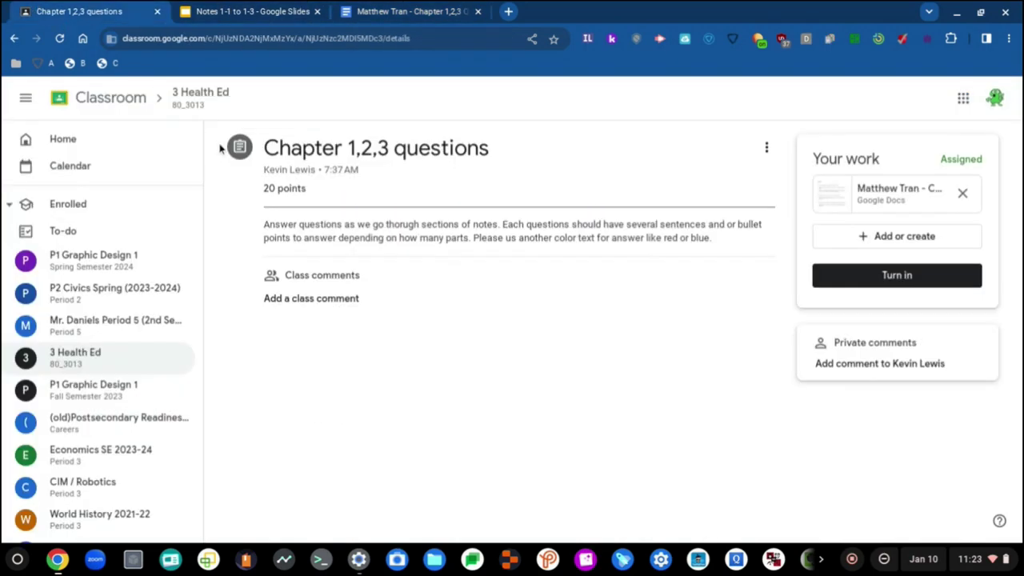
left_click(368, 10)
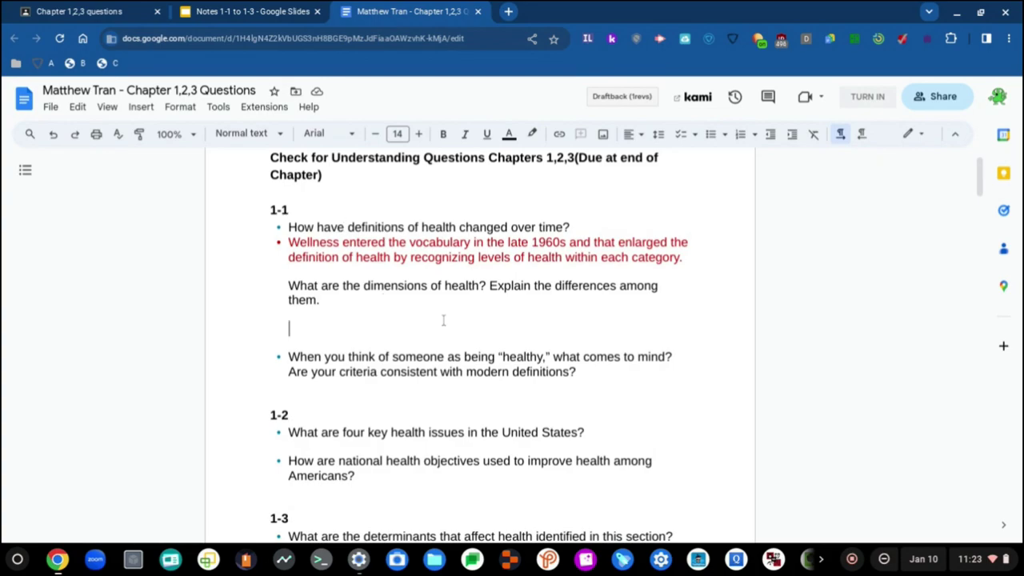
scroll(453, 330, "down", 2)
scroll(497, 302, "up", 2)
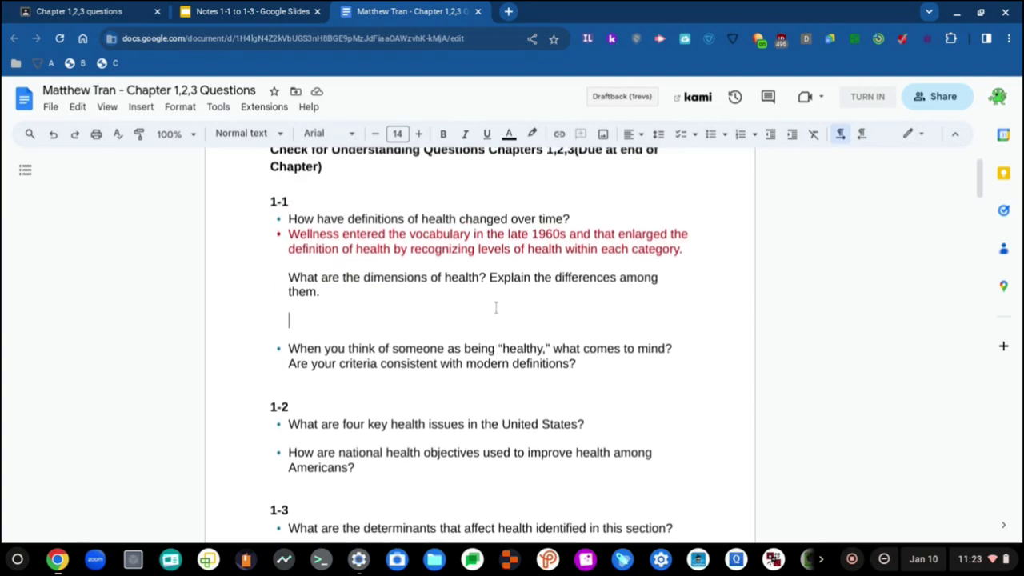
- Read both Wellness and the Dimensions of Health notes slides
left_click(236, 9)
left_click(99, 417)
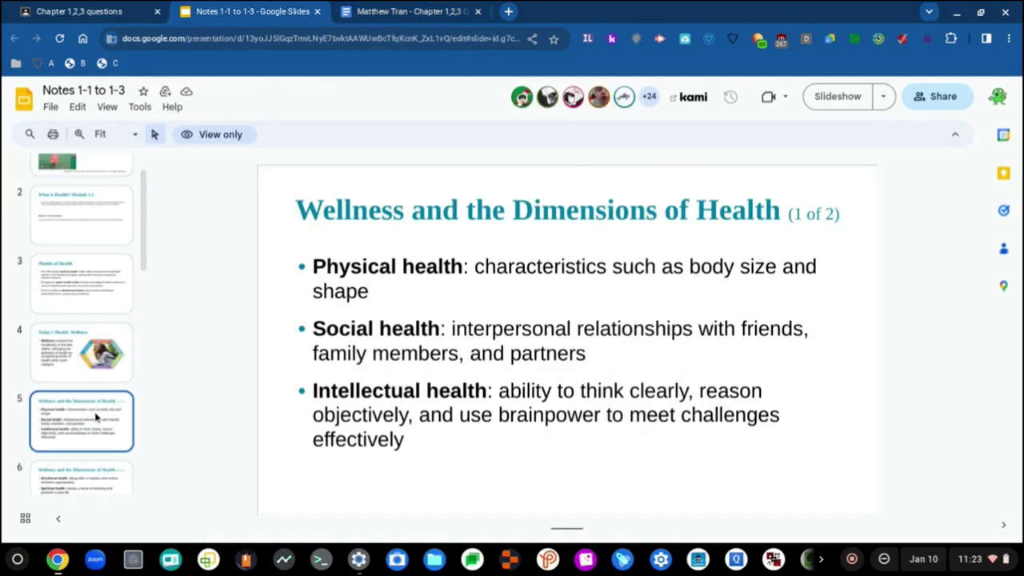
scroll(16, 356, "down", 2)
left_click(94, 395)
left_click(107, 312)
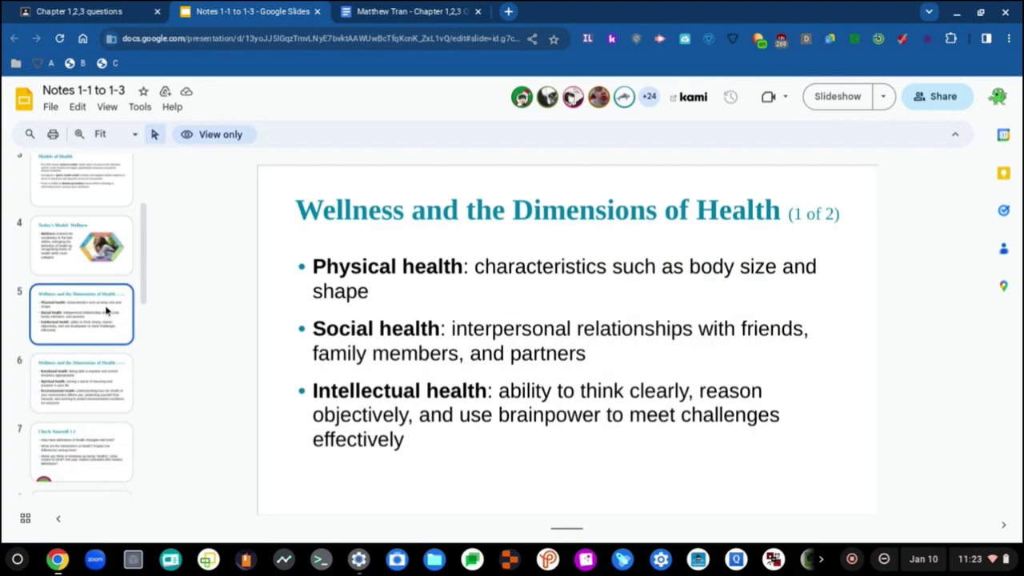
scroll(105, 309, "down", 1)
left_click(101, 359)
scroll(99, 363, "down", 1)
- Look at the Check Yourself 1.1 slide, then the Today's Model: Wellness slide
left_click(99, 363)
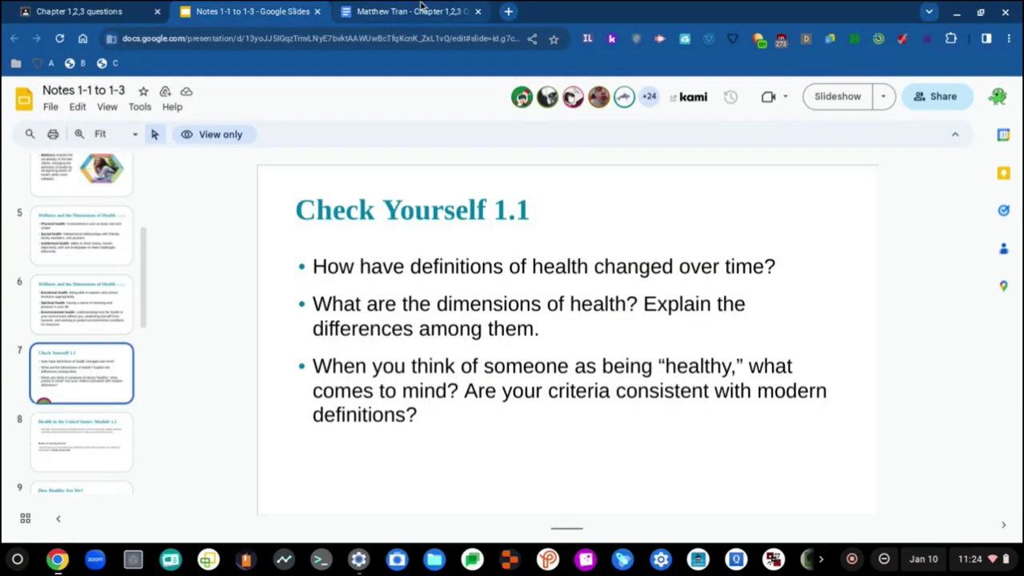
mouse_move(404, 7)
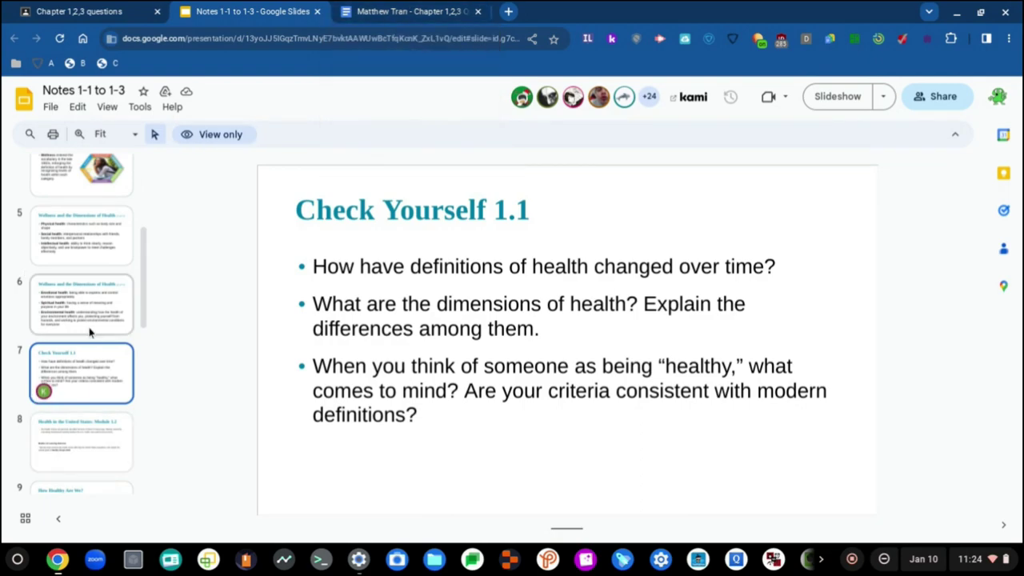
scroll(90, 332, "up", 4)
left_click(94, 387)
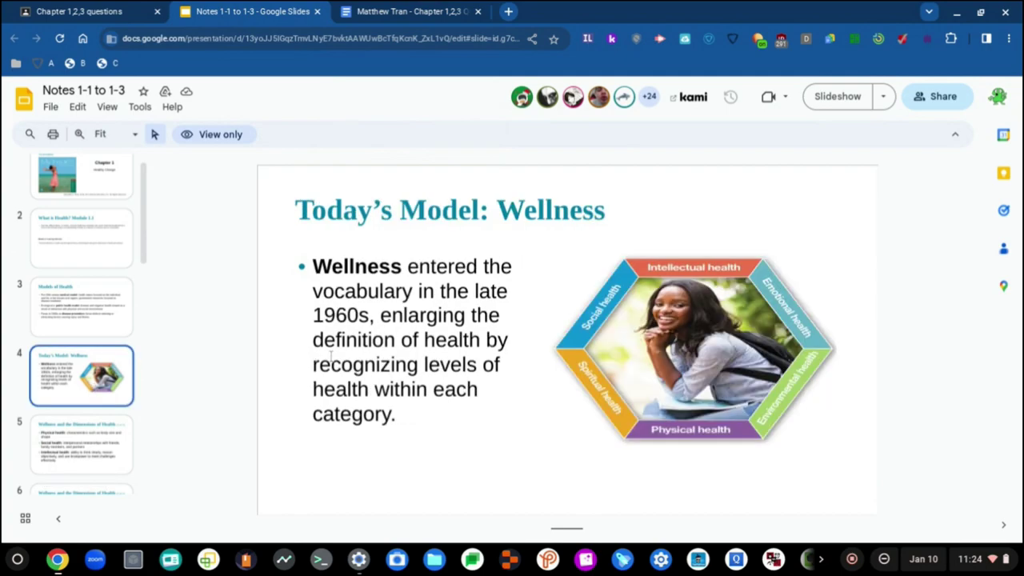
left_click(396, 10)
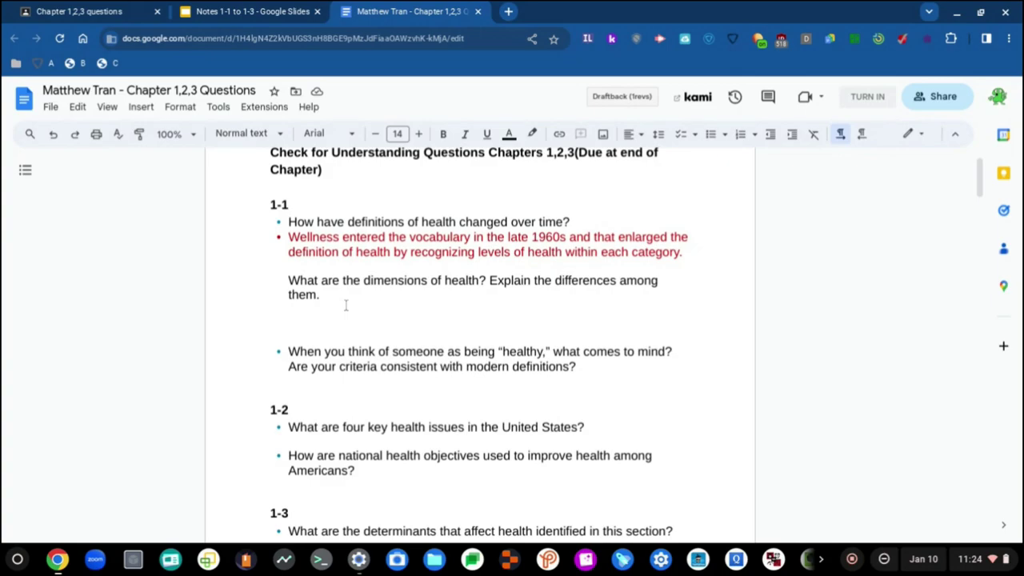
- Place the cursor on the blank line below the dimensions question, leaving the answers unchanged
left_click(685, 251)
left_click(400, 309)
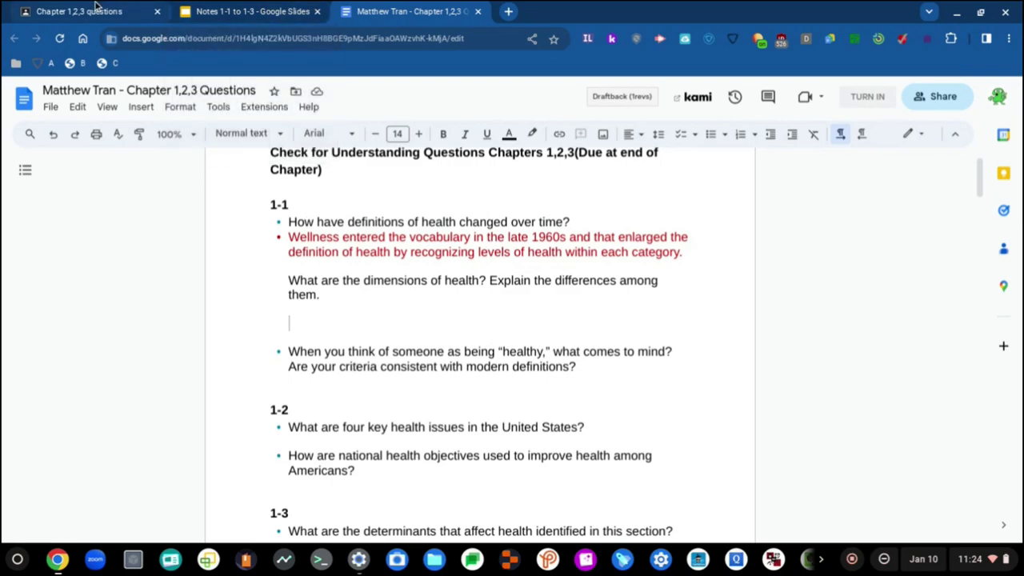
left_click(245, 10)
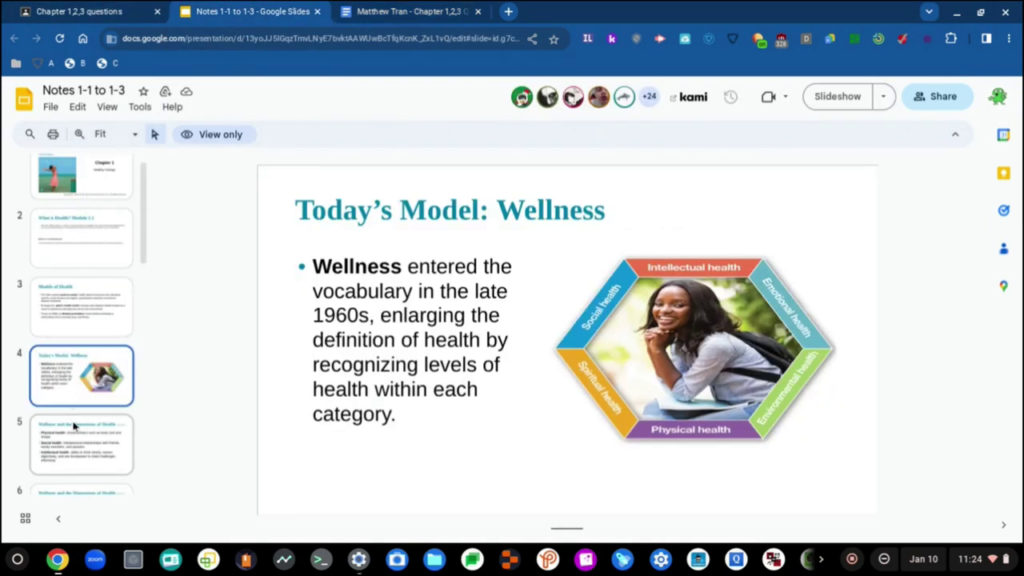
- Show the Wellness and the Dimensions of Health (1 of 2) slide, comparing it with the questions document
left_click(73, 426)
scroll(73, 426, "down", 2)
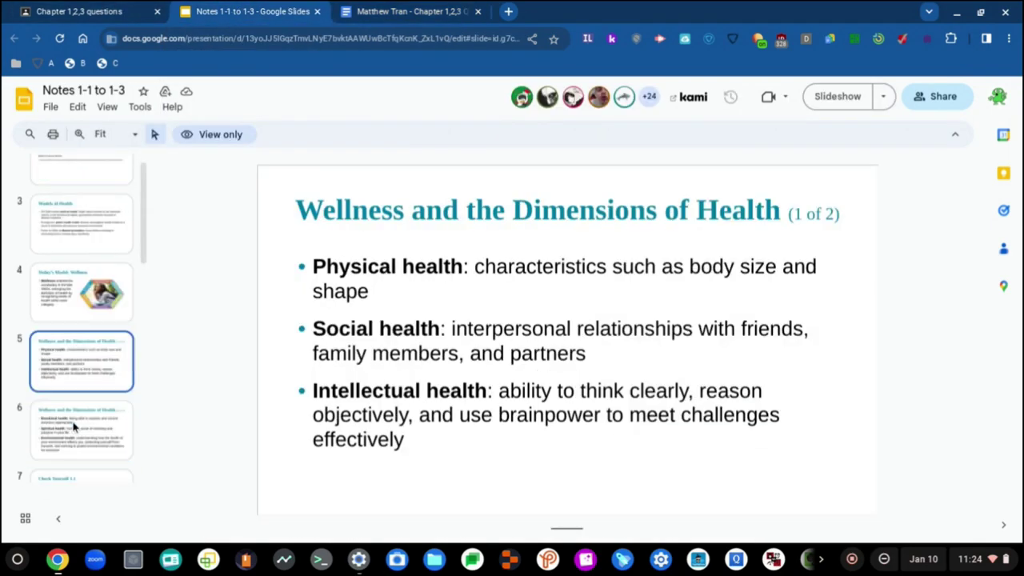
left_click(391, 9)
left_click(284, 8)
left_click(392, 10)
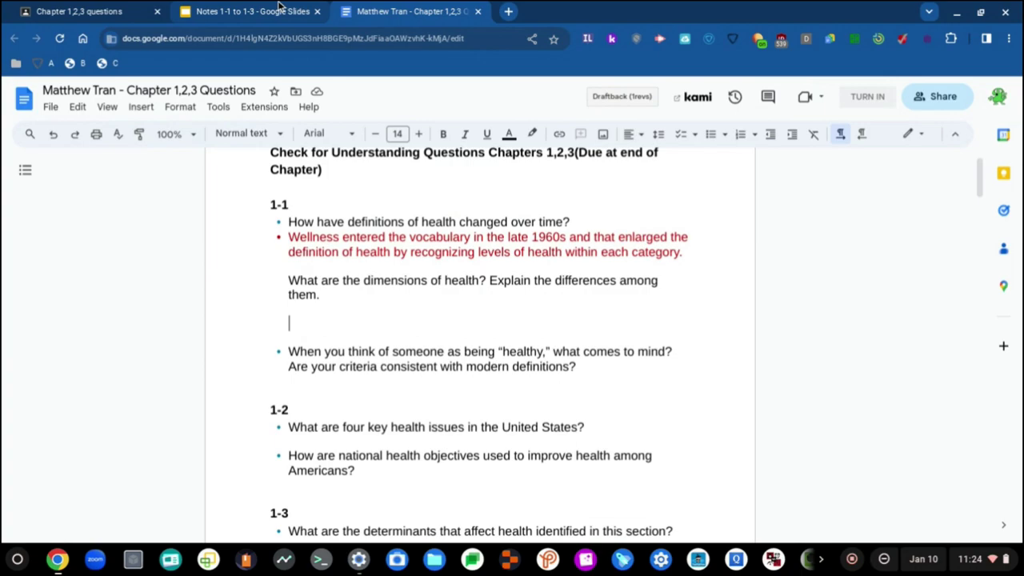
left_click(280, 8)
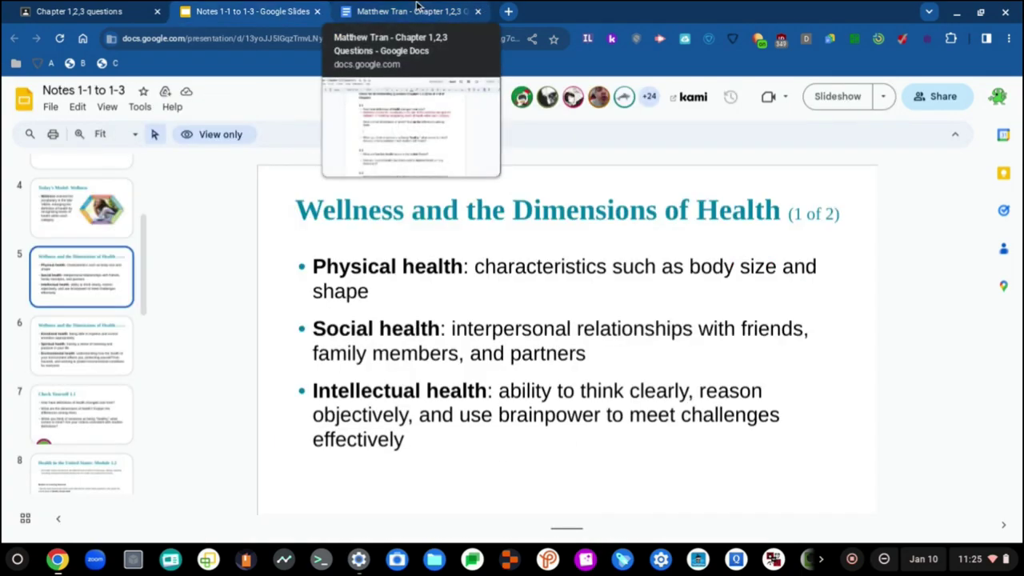
left_click(420, 8)
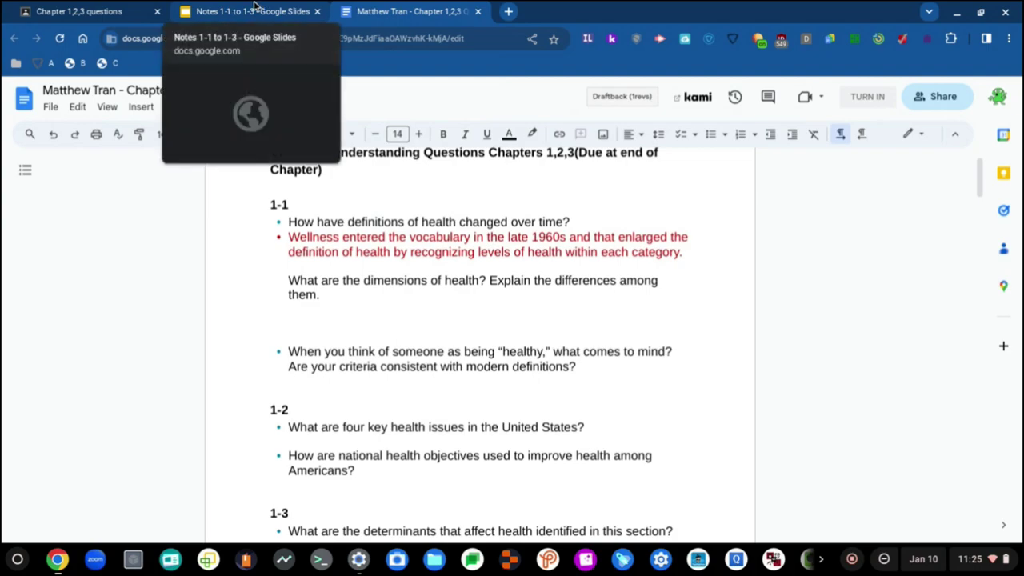
left_click(254, 8)
left_click(406, 8)
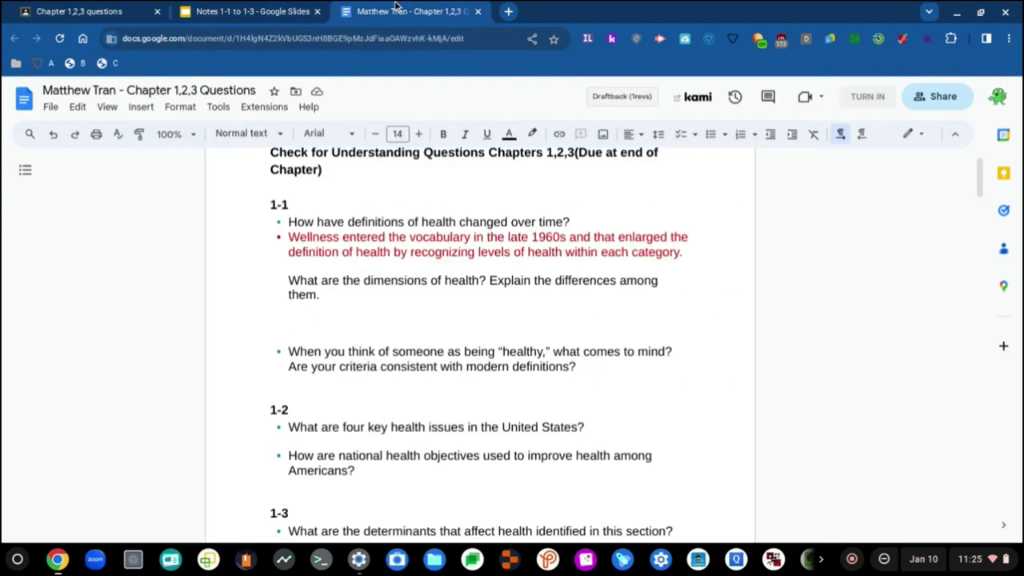
left_click(263, 9)
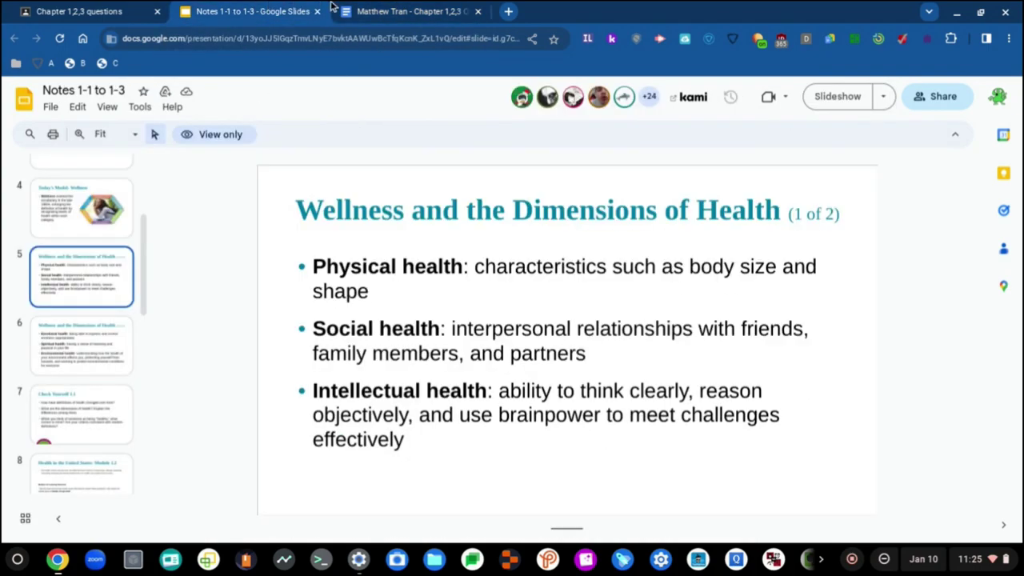
left_click(416, 8)
- Start the dimensions answer in red text: 'There's Physical Health which is'
type("T")
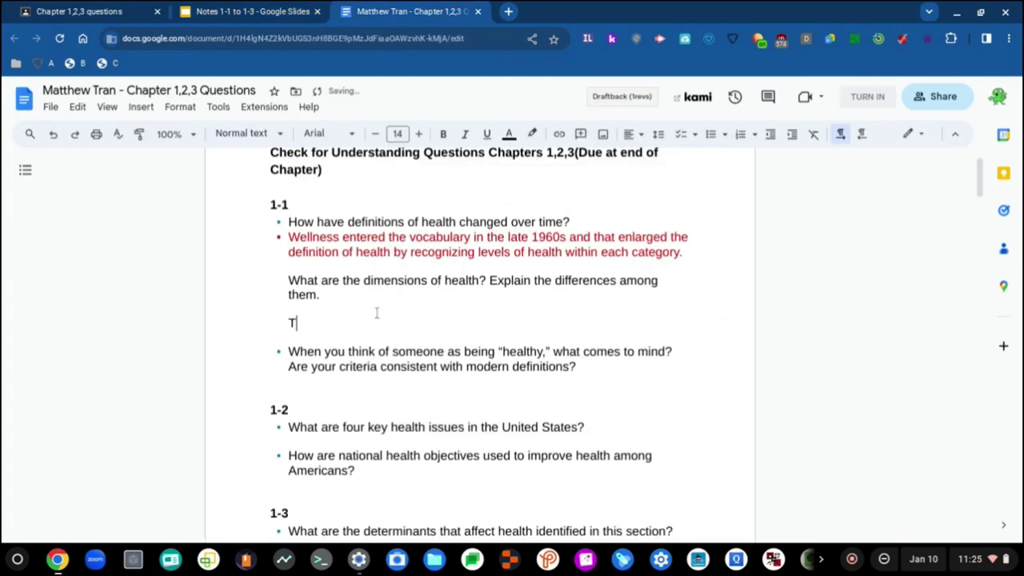
type("here's")
left_click_drag(340, 325, 263, 313)
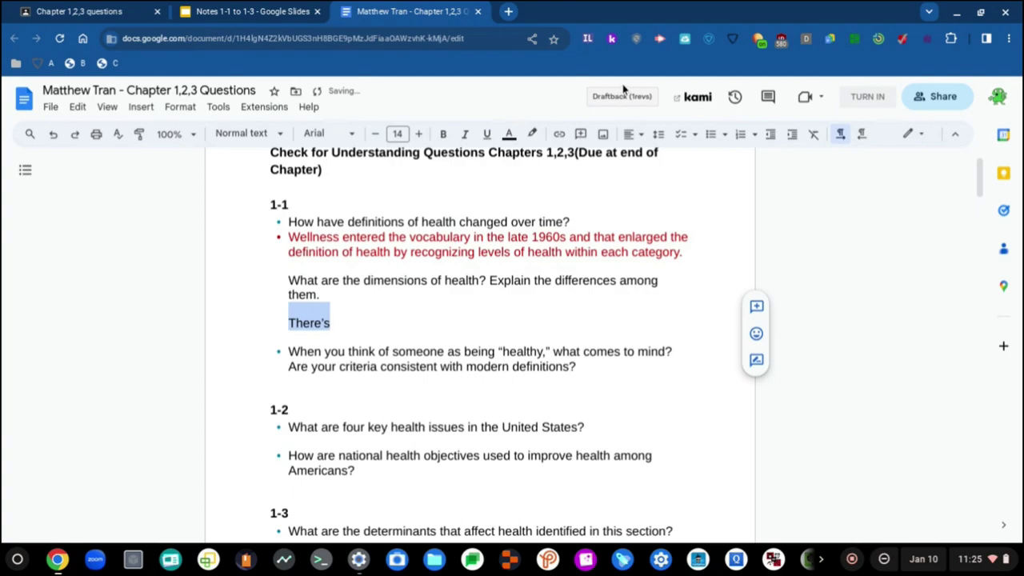
left_click(509, 134)
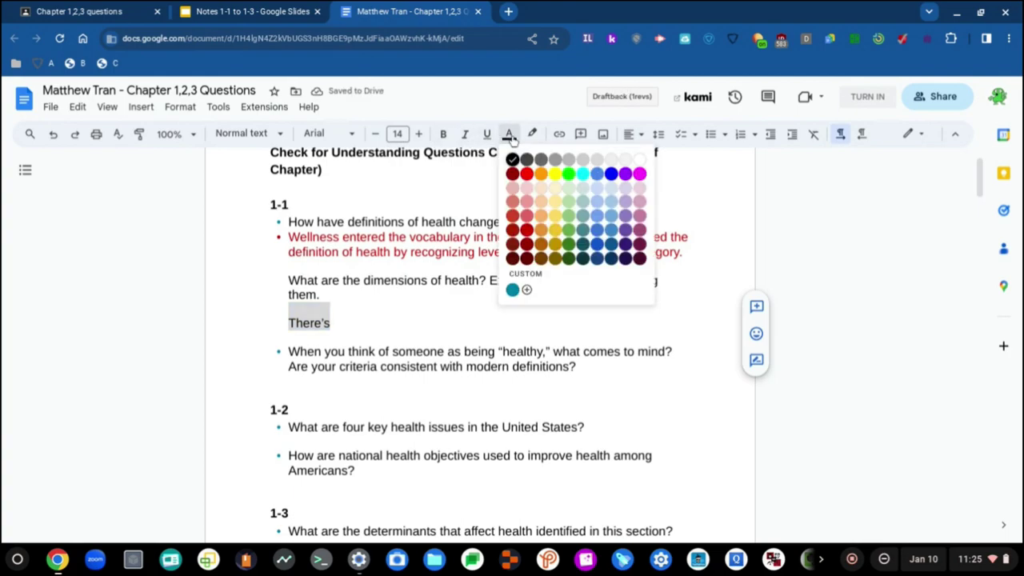
left_click(528, 229)
left_click(419, 311)
type("Physical ")
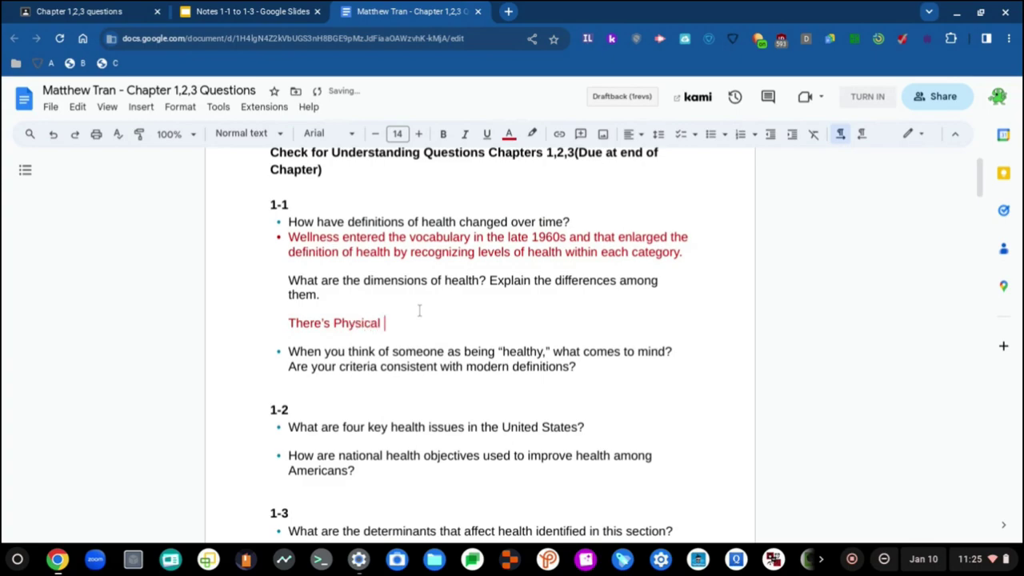
type("Health which is")
left_click(255, 11)
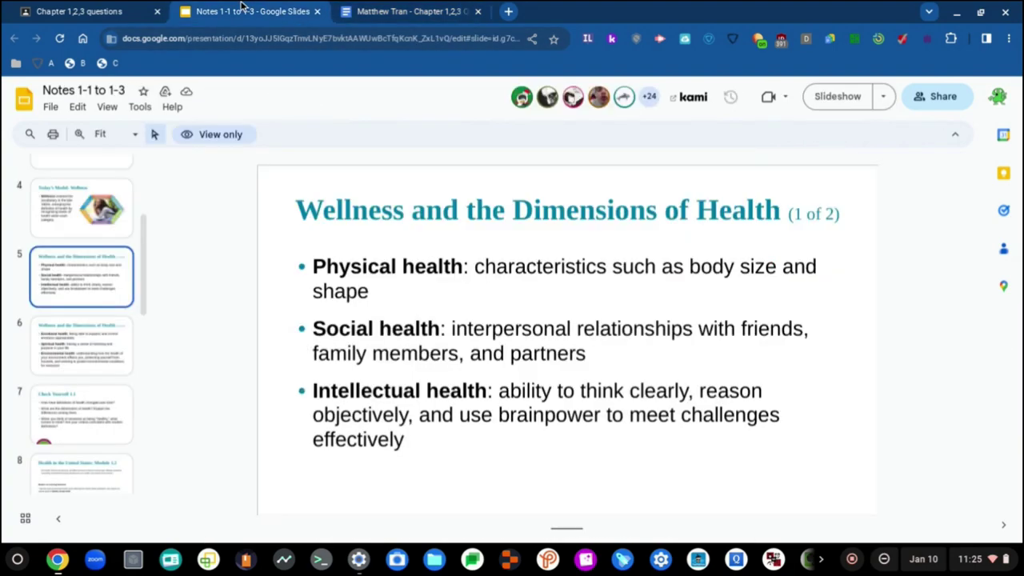
- Continue the physical health part with 'the characteristics such as body size and shape'
left_click(466, 6)
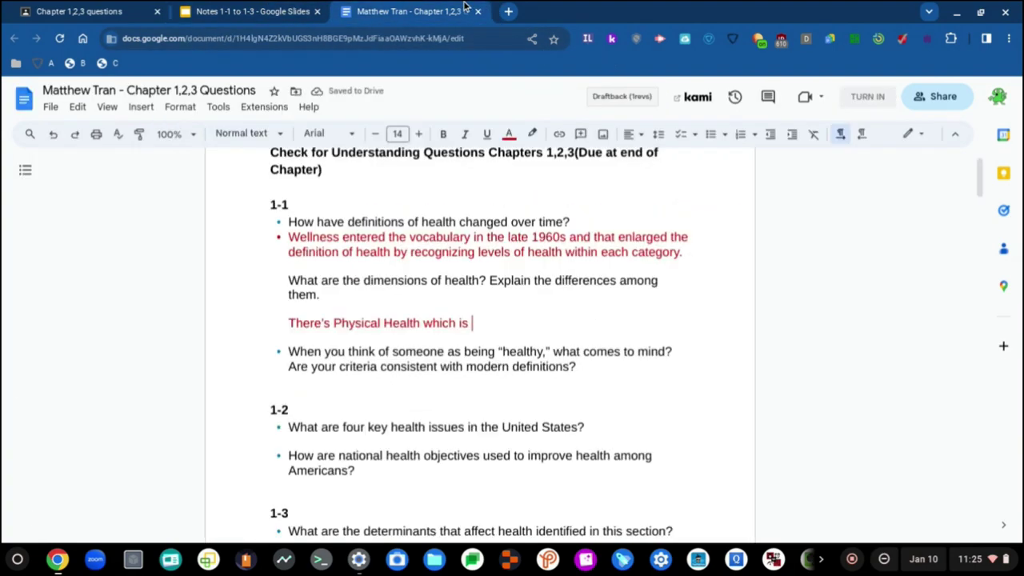
type("the char")
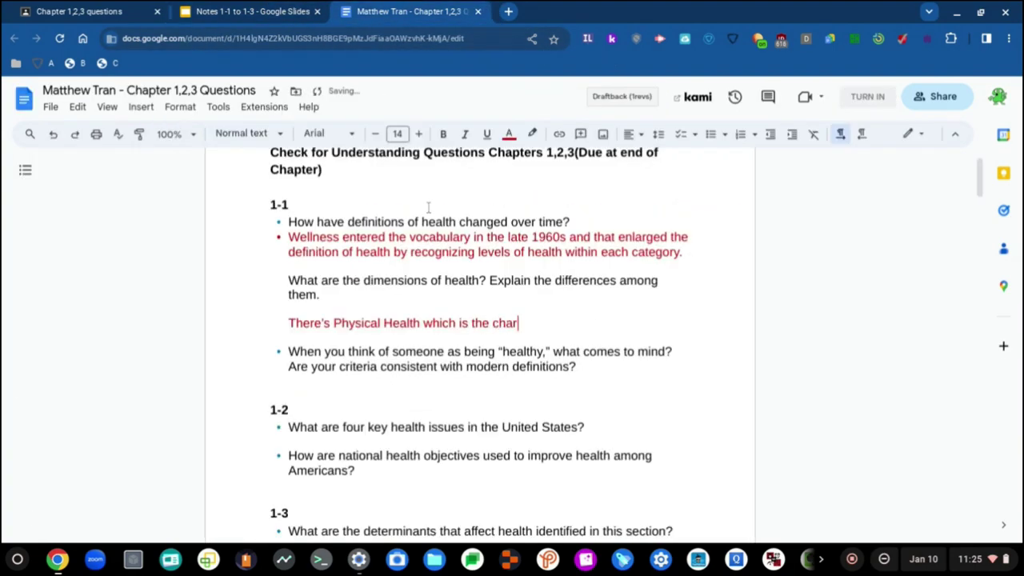
type("acteristics")
left_click(304, 8)
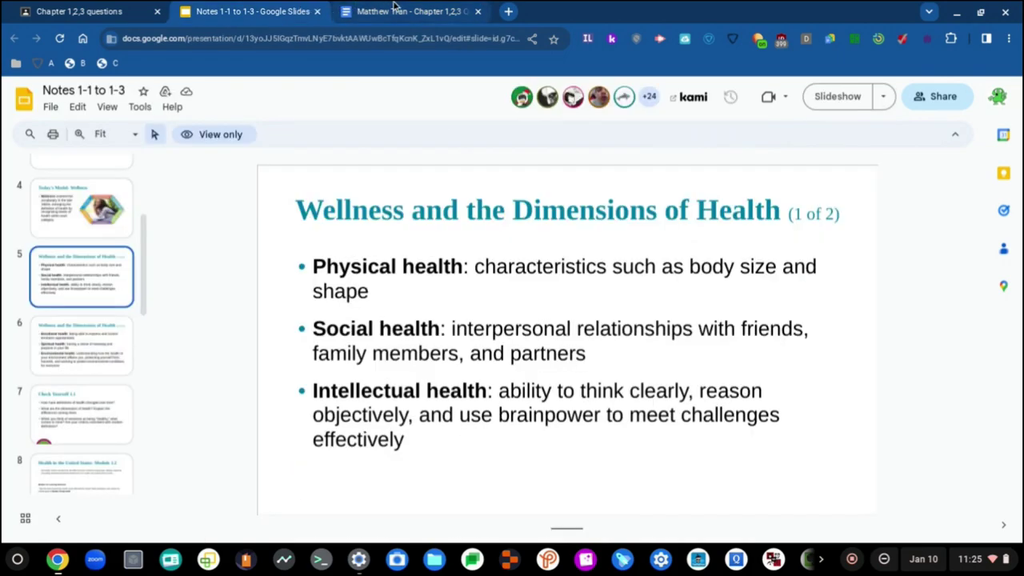
left_click(392, 8)
type("such")
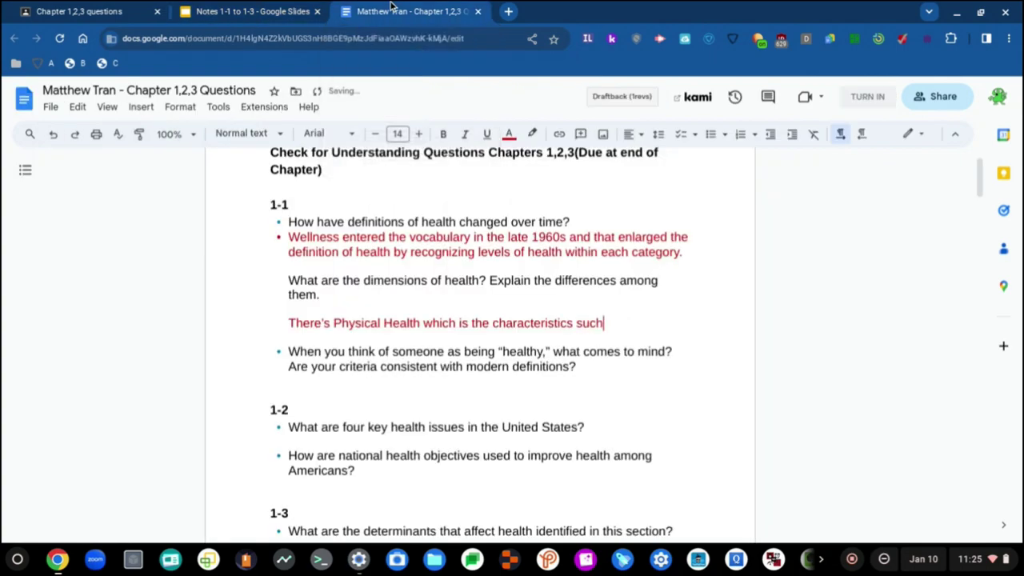
type(" as body size")
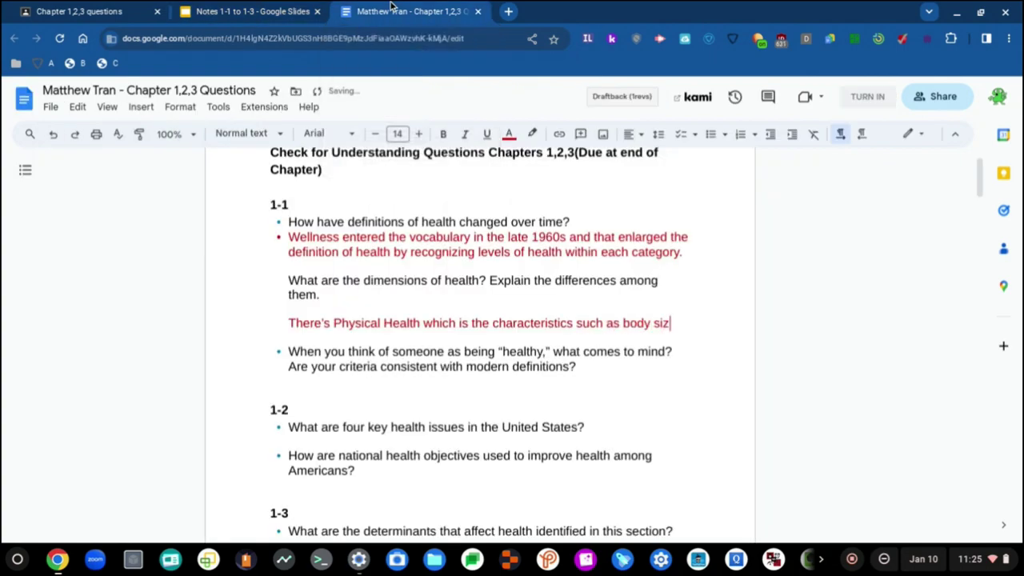
left_click(282, 8)
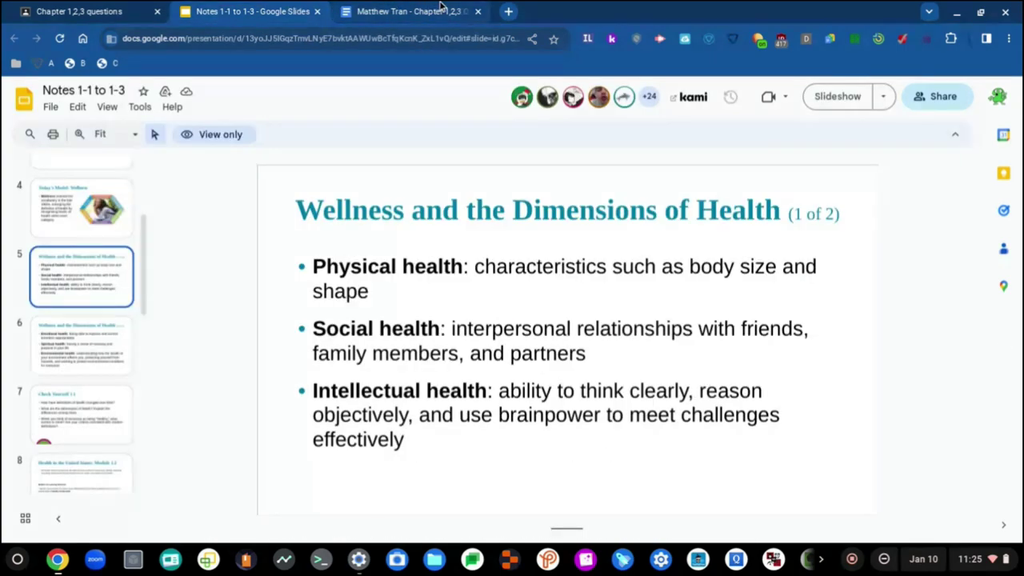
left_click(436, 8)
type("and shape")
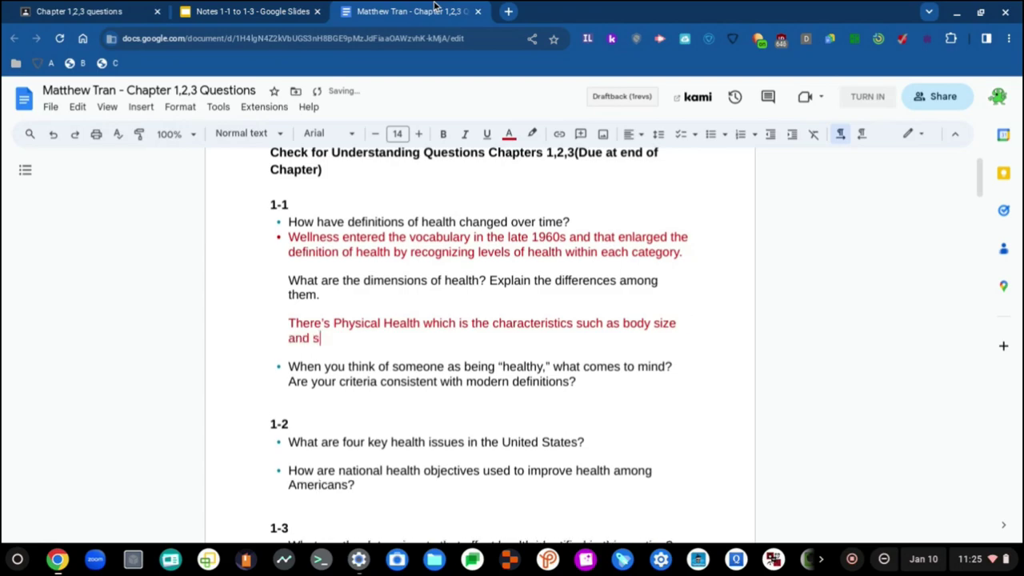
left_click(258, 10)
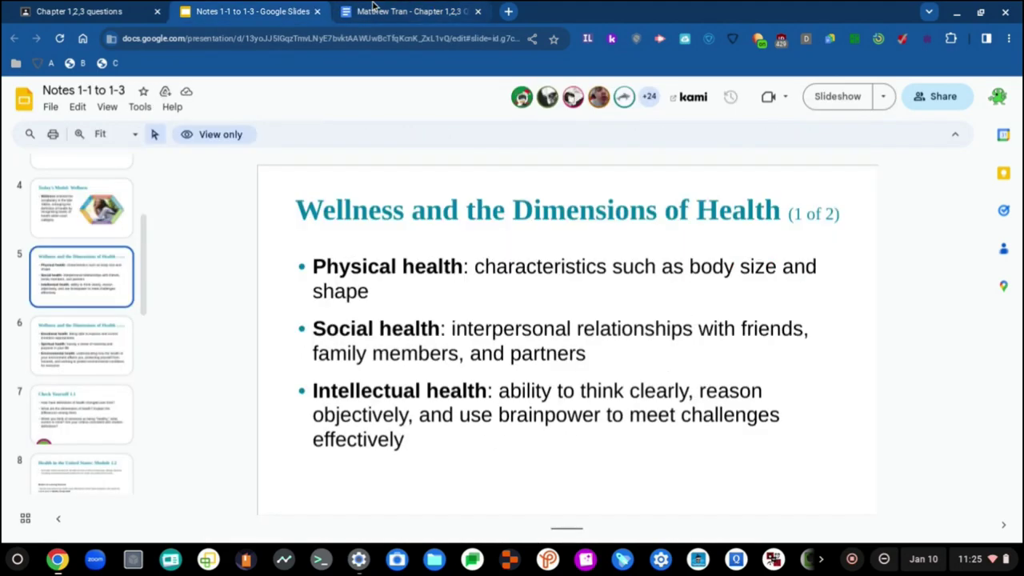
left_click(397, 8)
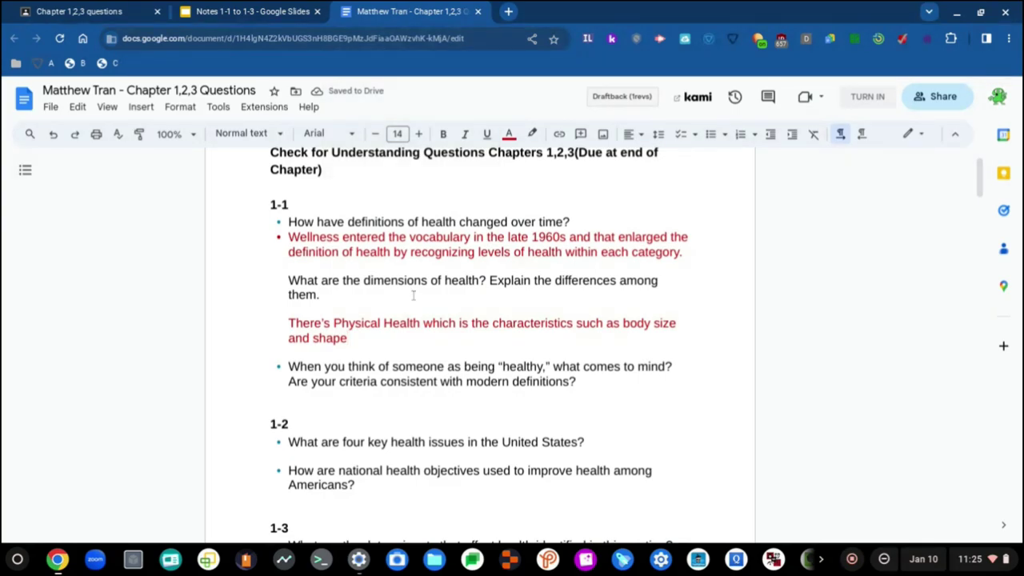
- Begin the social health part with '. Social Health'
type(". Social Ge")
key("BackSpace")
key("BackSpace")
type("Health")
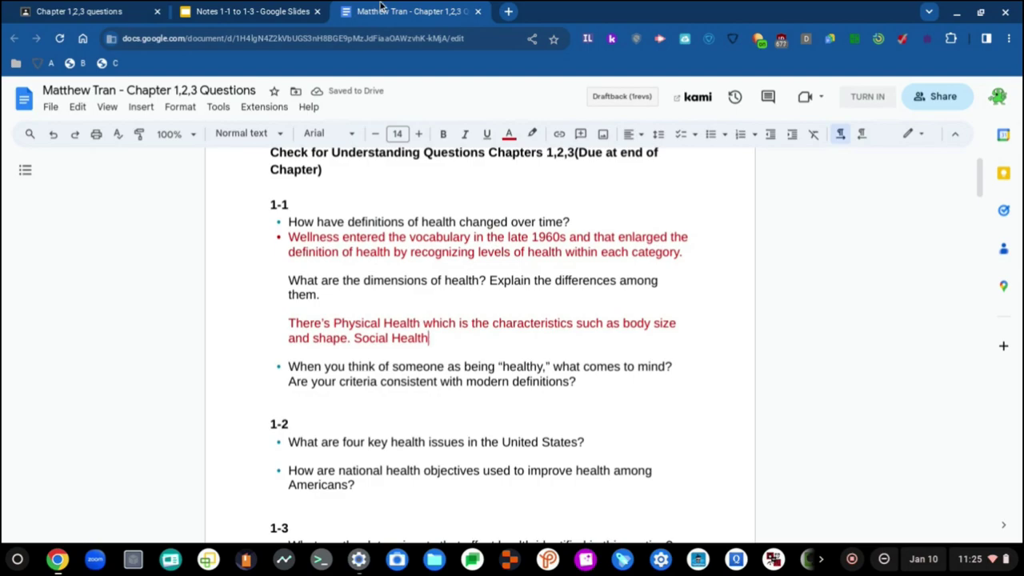
left_click(256, 11)
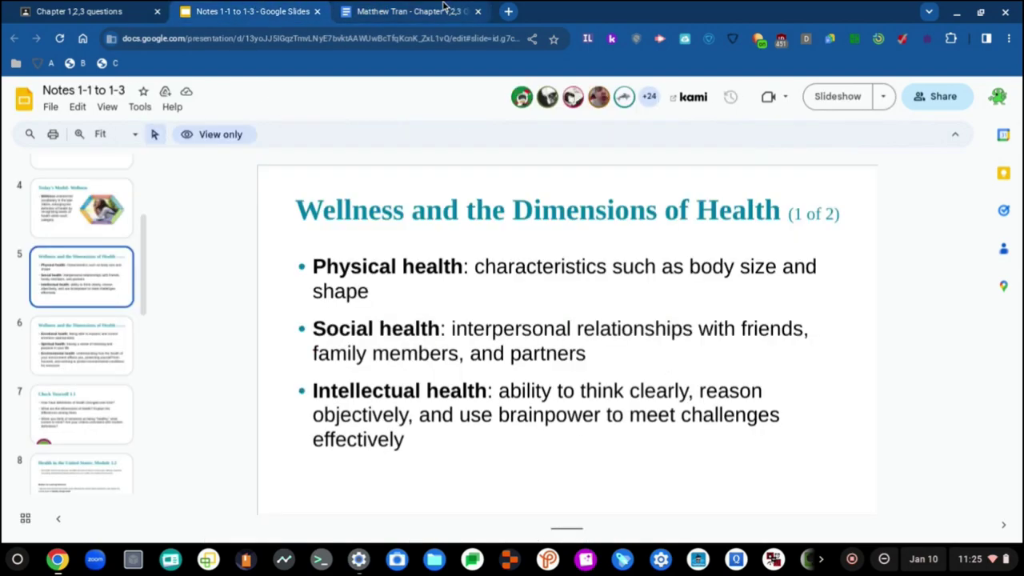
left_click(444, 10)
left_click(256, 11)
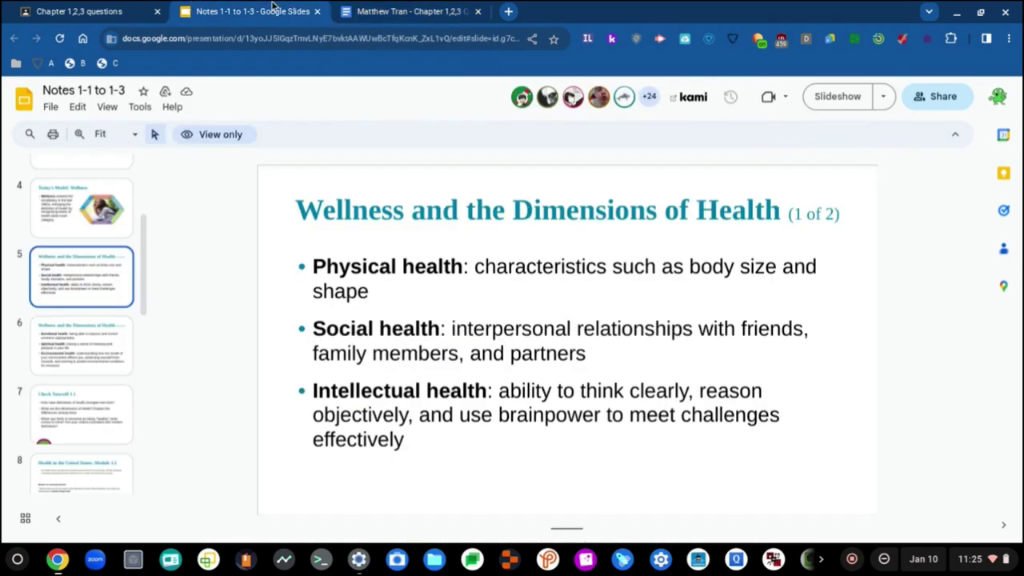
left_click(408, 10)
- Continue the social health part with 'that includes interpersonal relationships'
type("tha")
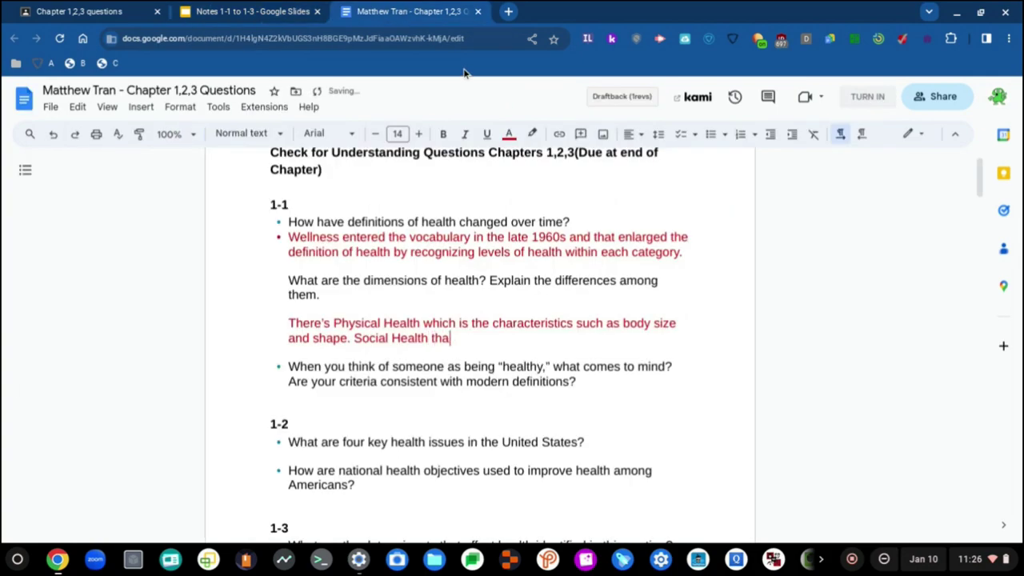
type("t includes int")
left_click(268, 10)
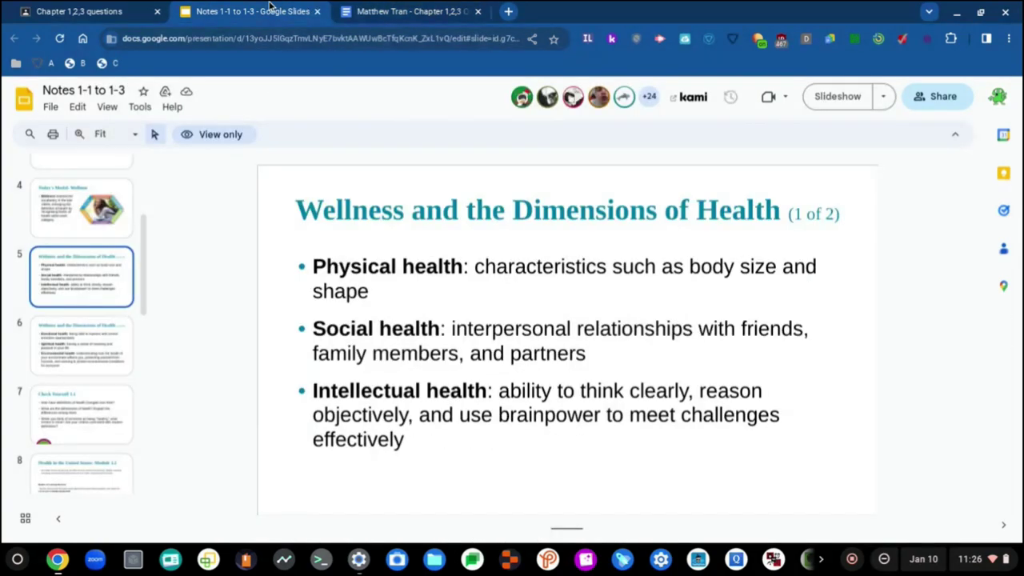
left_click(438, 8)
type("erp")
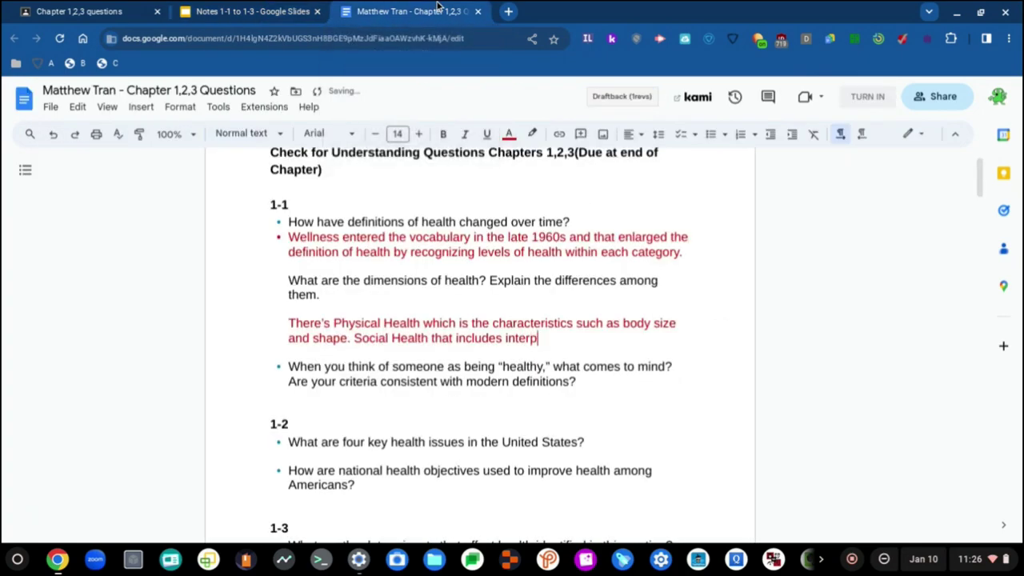
type("ersonal")
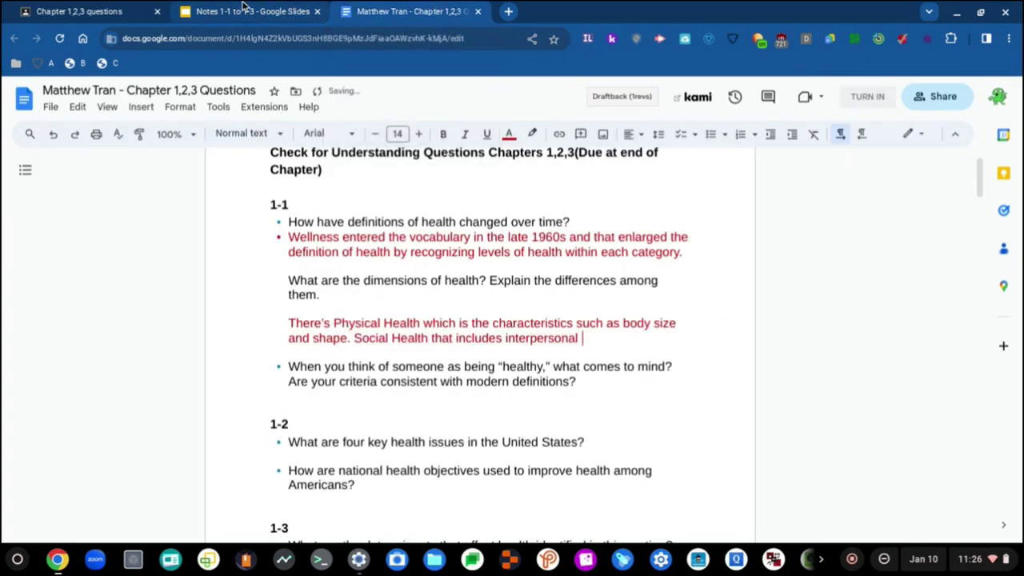
left_click(250, 8)
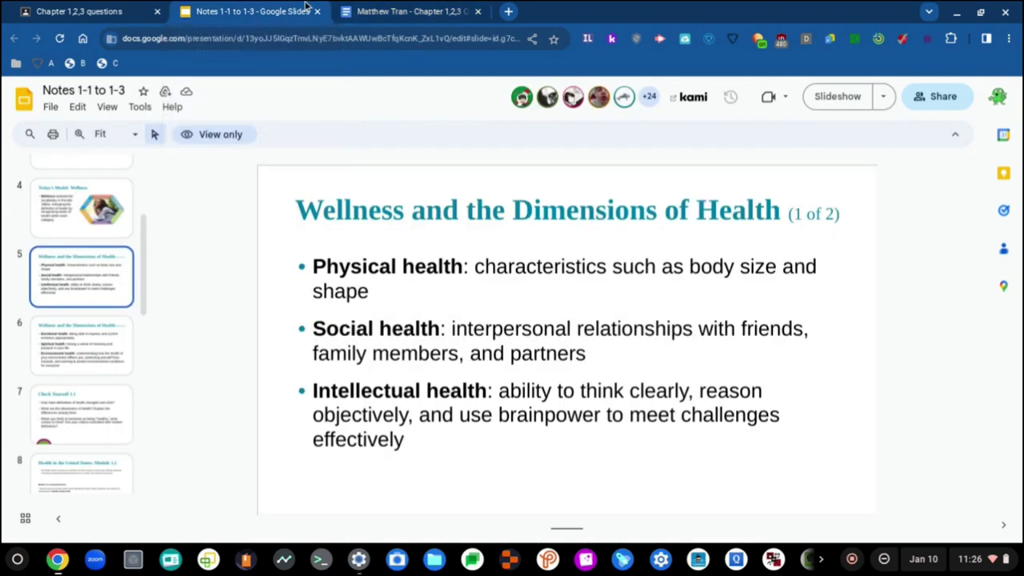
left_click(414, 8)
type("relationships")
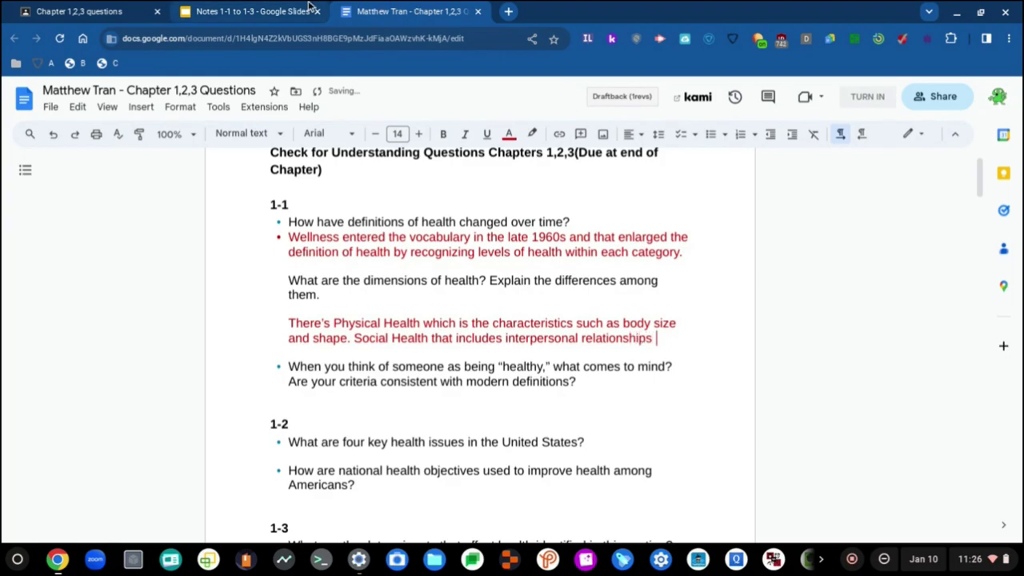
- Add 'with friends, family members. and partners' to the social health part
key("ctrl+shift+Tab")
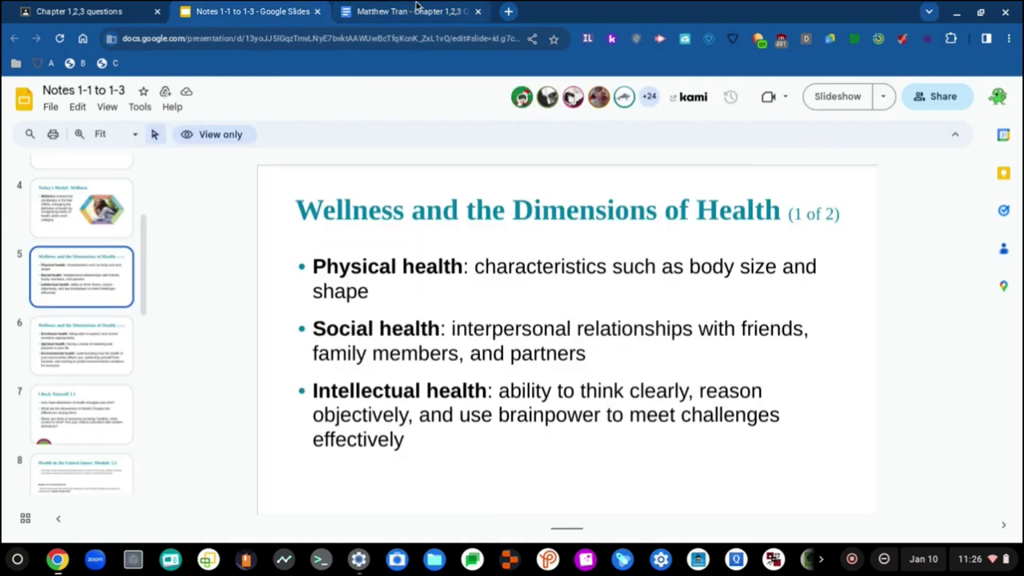
left_click(417, 8)
type("with friends")
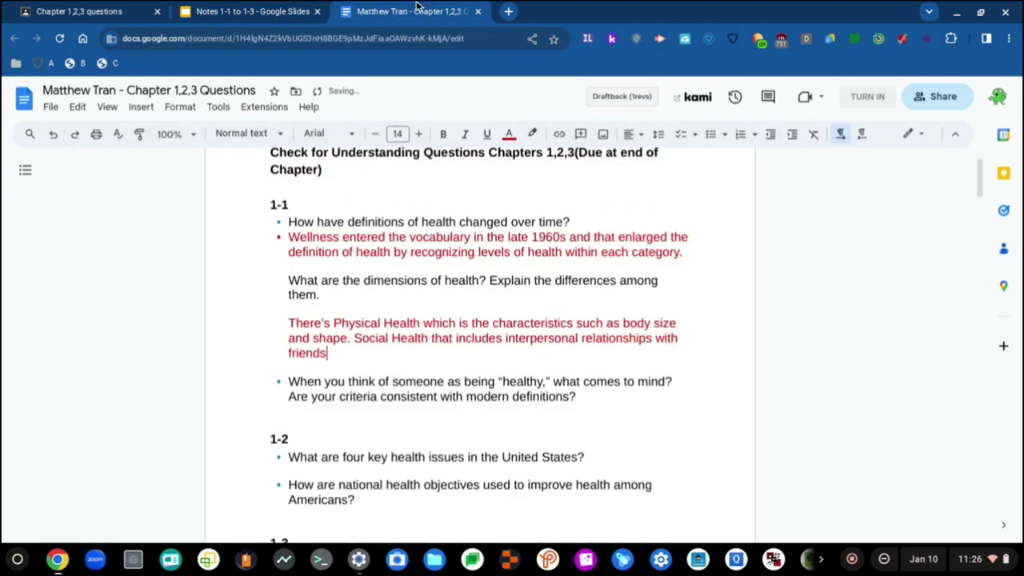
left_click(269, 6)
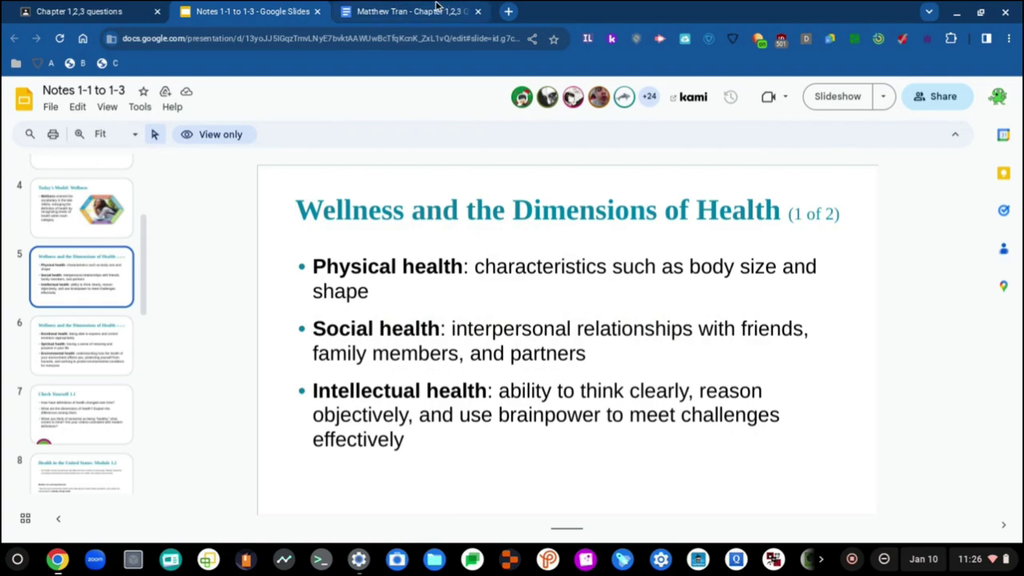
left_click(436, 6)
type(", family m")
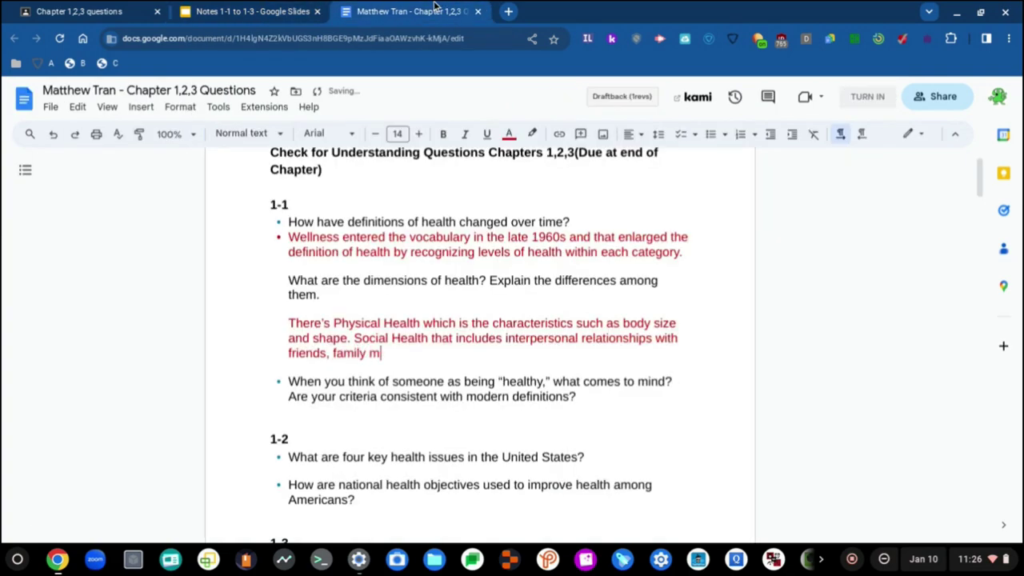
type("embers.")
left_click(314, 8)
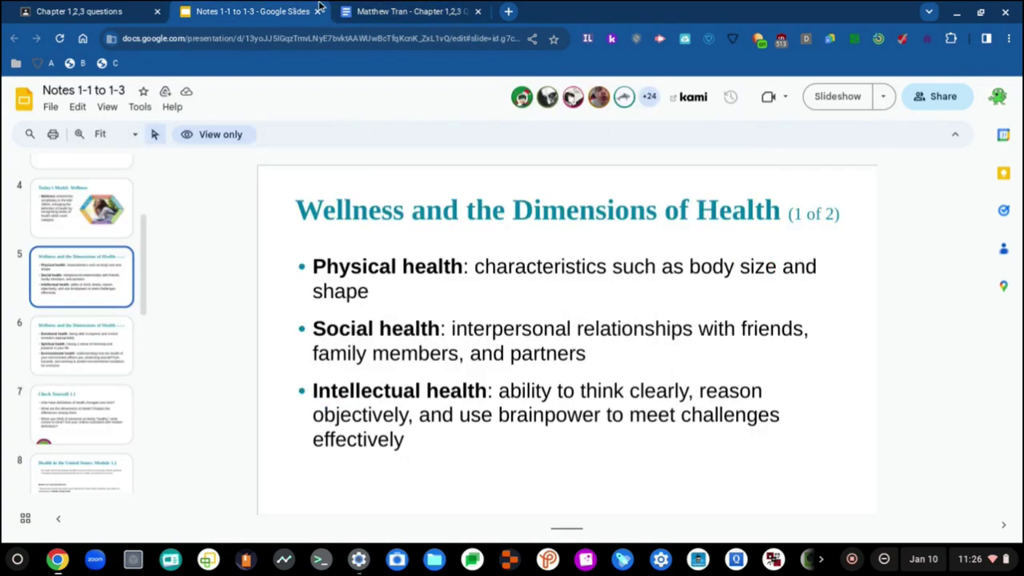
left_click(405, 8)
type("and partners.")
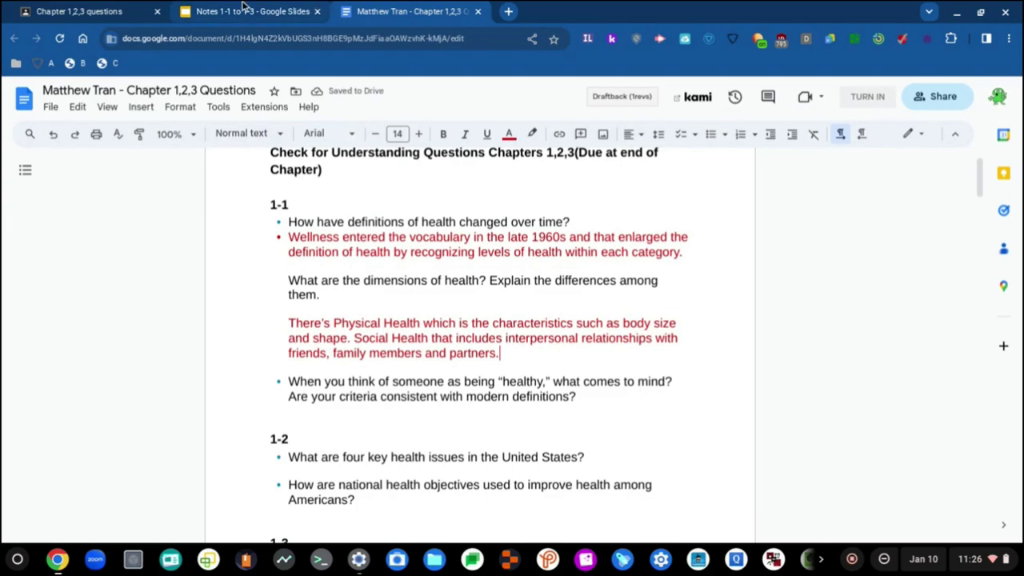
- Start the intellectual health part: 'Intellectual Health, it focuses on the ability'
left_click(218, 10)
left_click(409, 10)
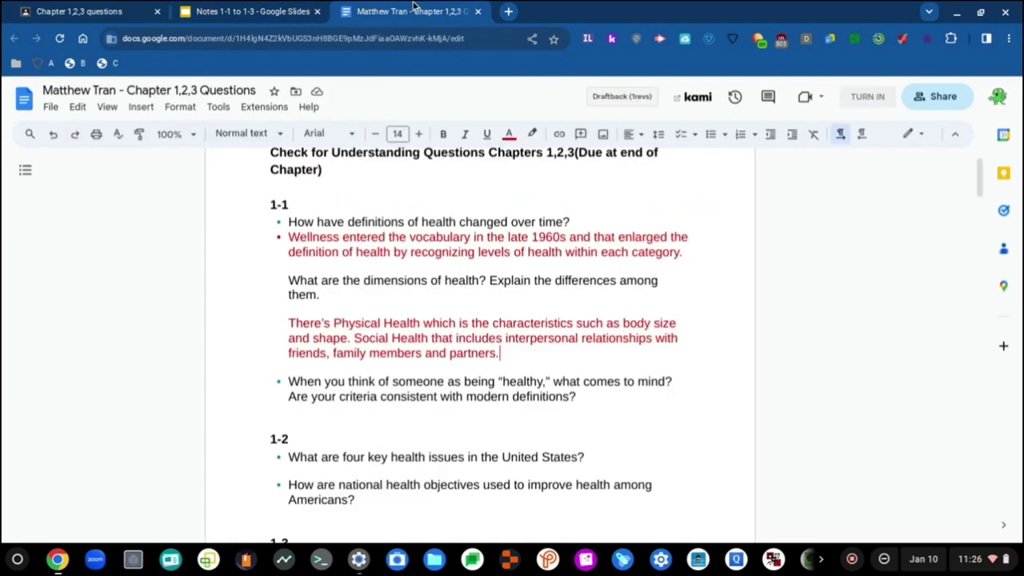
type("Intellectual Health")
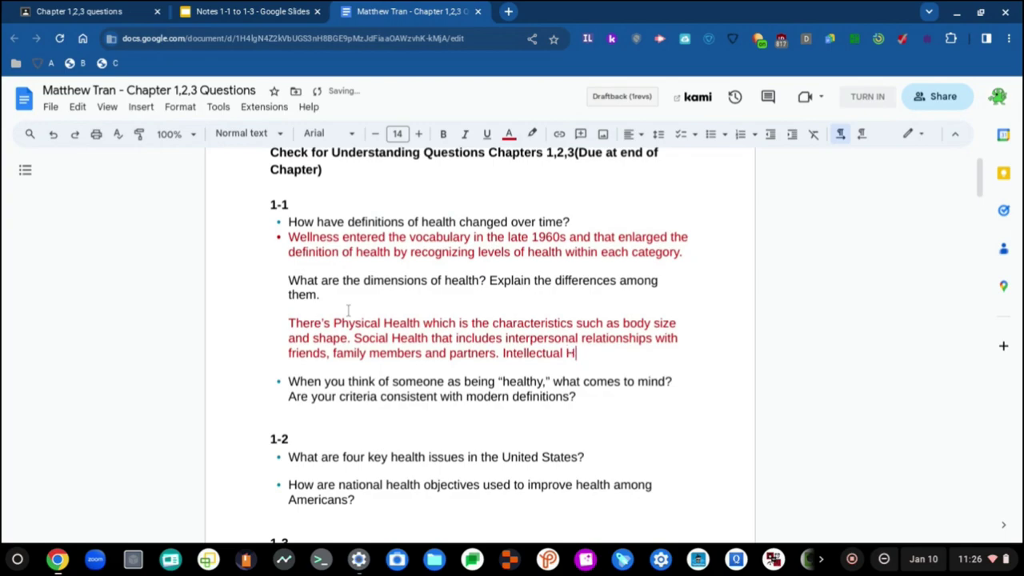
left_click(296, 10)
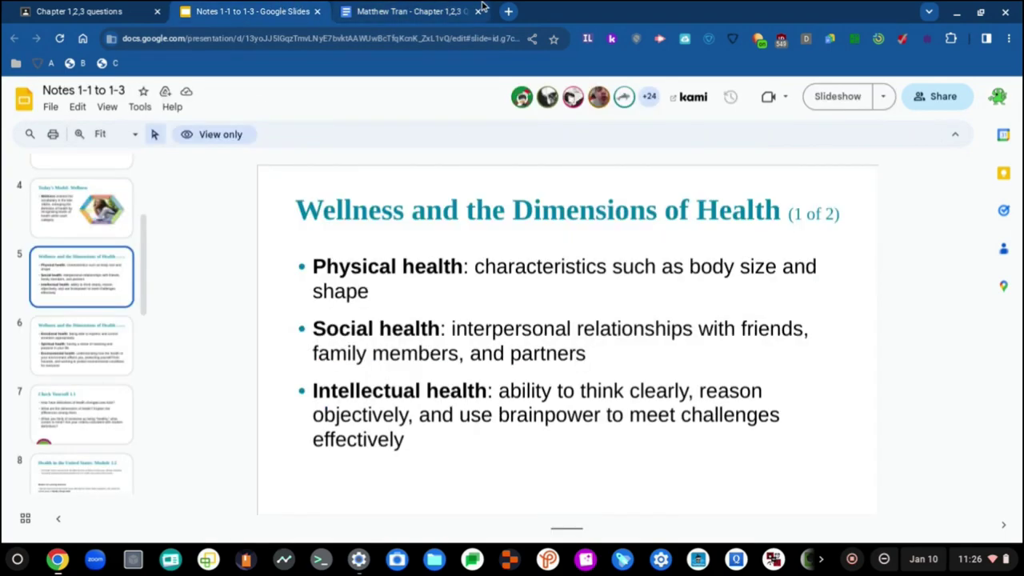
left_click(452, 9)
type(", it focuses on the aab")
key("BackSpace")
key("BackSpace")
key("BackSpace")
key("BackSpace")
type("ability")
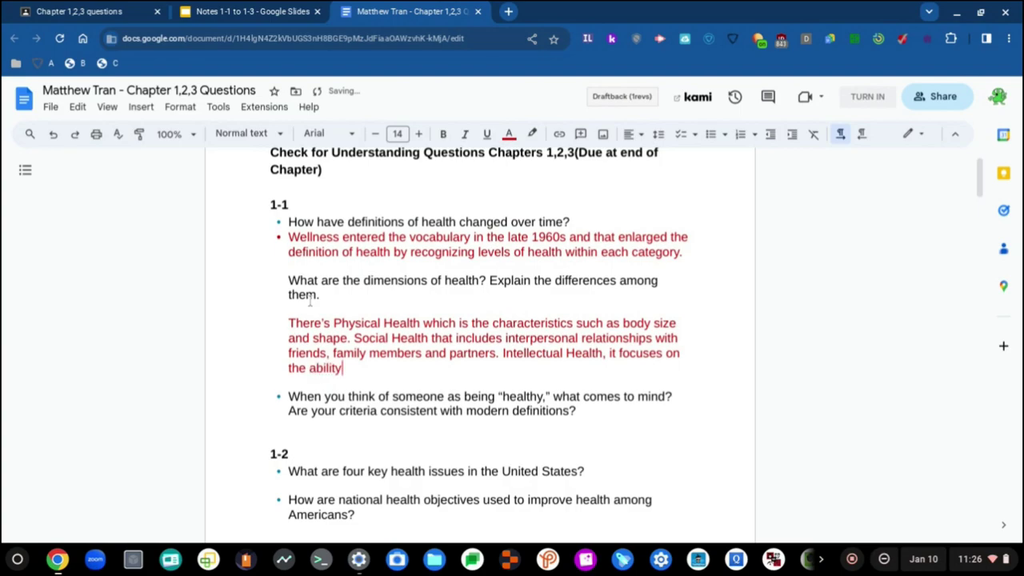
- Continue with 'to think clearly, reason', correcting the typos
left_click(309, 9)
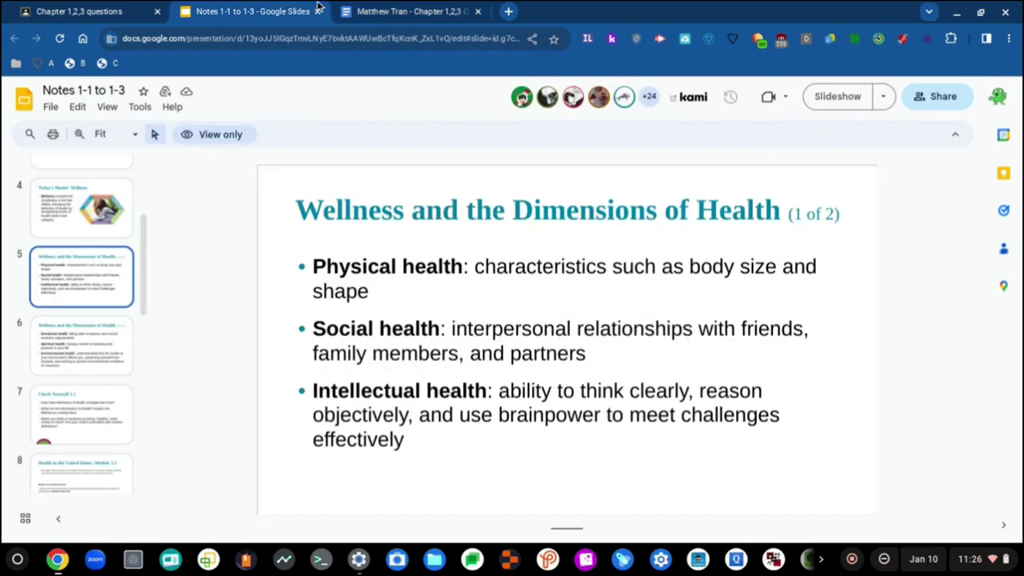
left_click(456, 6)
type("to think clearlu")
key("BackSpace")
type("y")
left_click(238, 8)
left_click(417, 8)
key("BackSpace")
type(", reason")
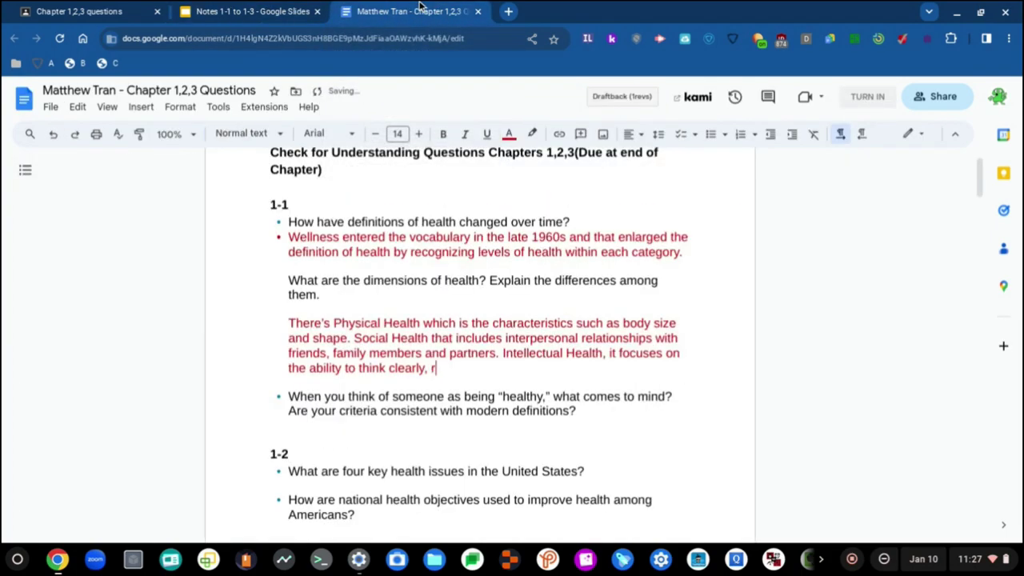
- Add 'objectively, and use brainpower' to the intellectual health part
left_click(304, 9)
left_click(461, 7)
type("objec")
key("BackSpace")
key("BackSpace")
key("BackSpace")
key("BackSpace")
key("BackSpace")
type("objectivelu")
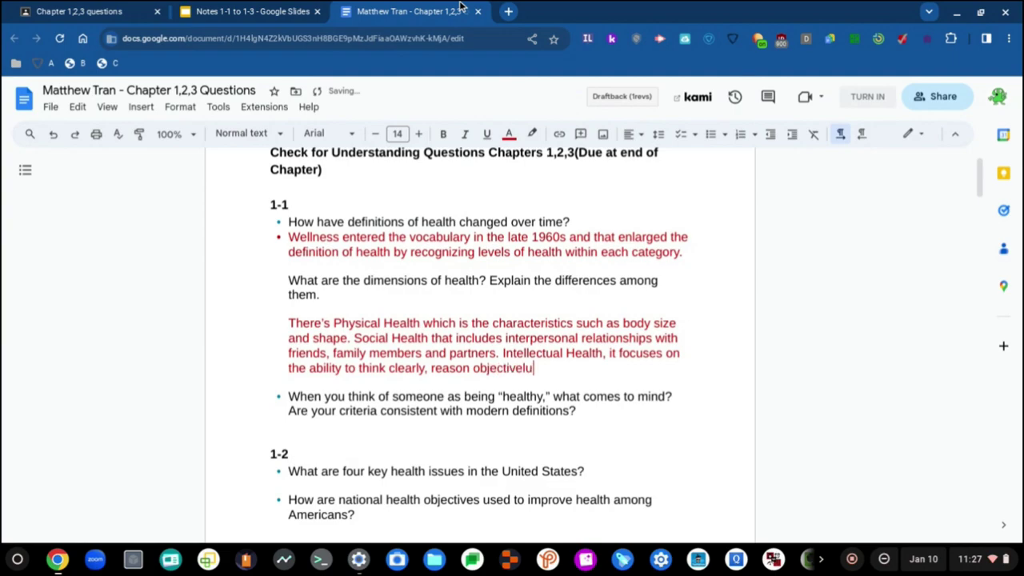
key("BackSpace")
type("y")
left_click(308, 10)
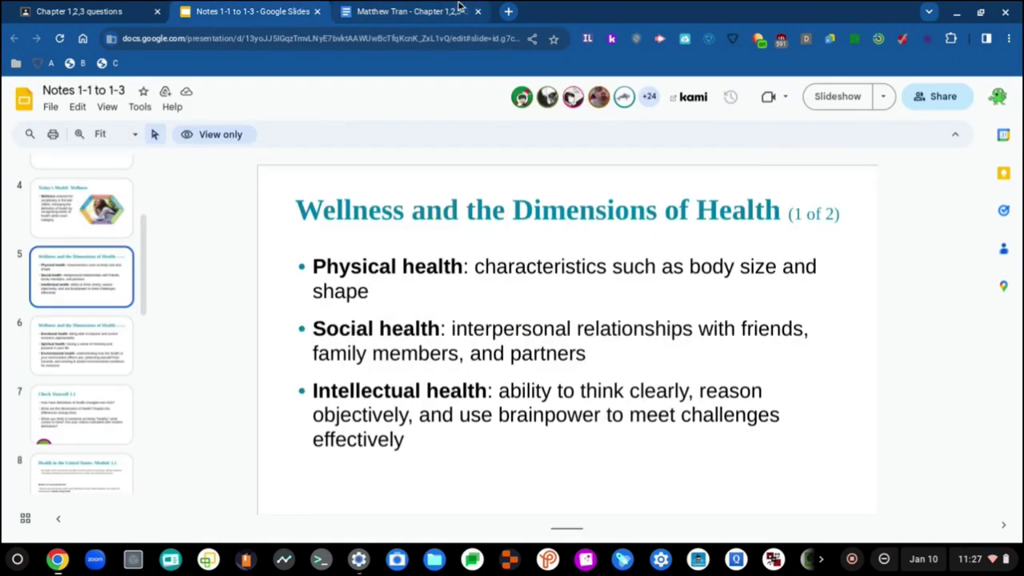
left_click(461, 7)
type(", and use brai")
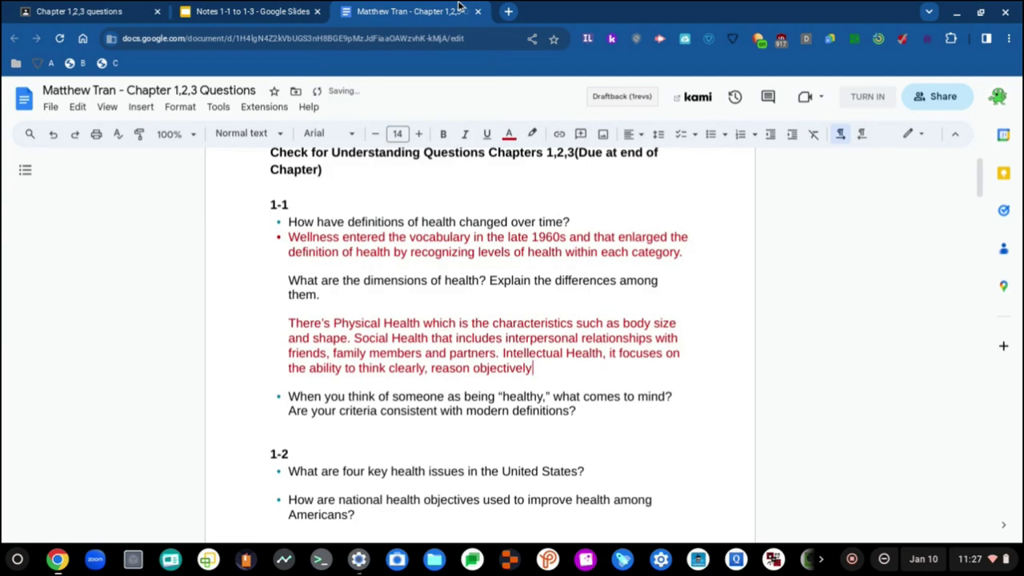
type("npower")
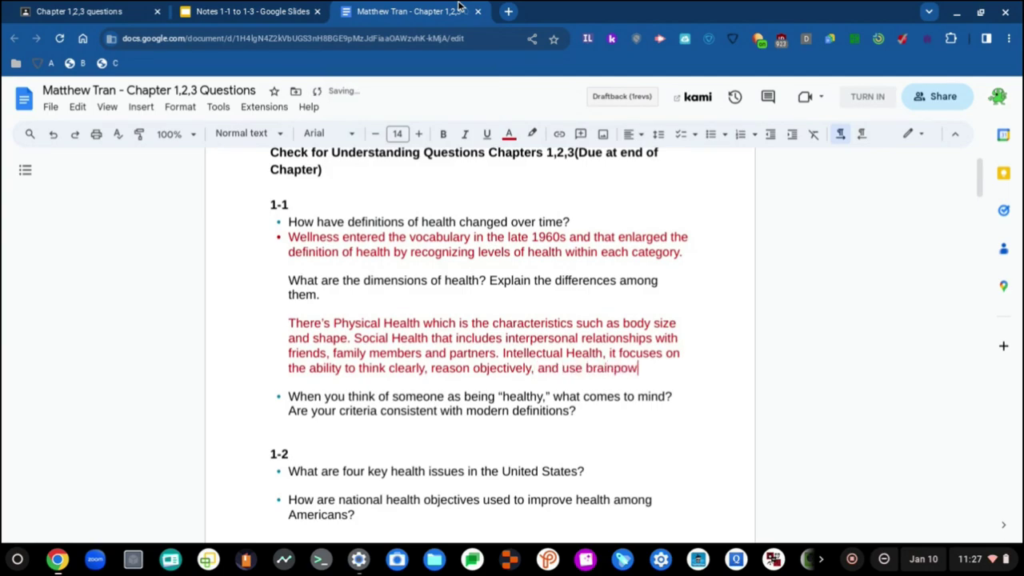
- Finish the intellectual health part with 'to meet challenges effectively'
left_click(295, 9)
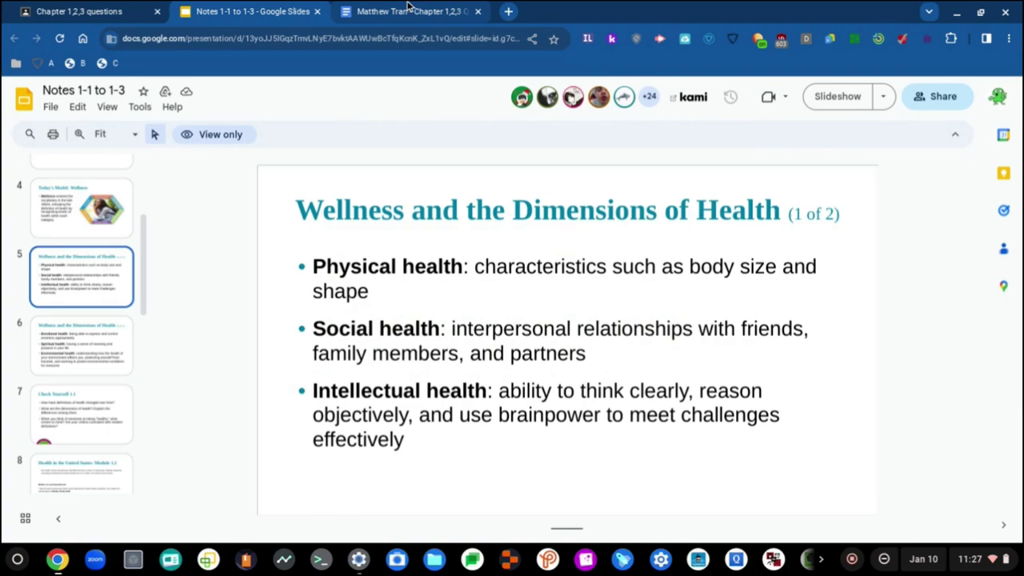
left_click(406, 9)
type("to meet challenges")
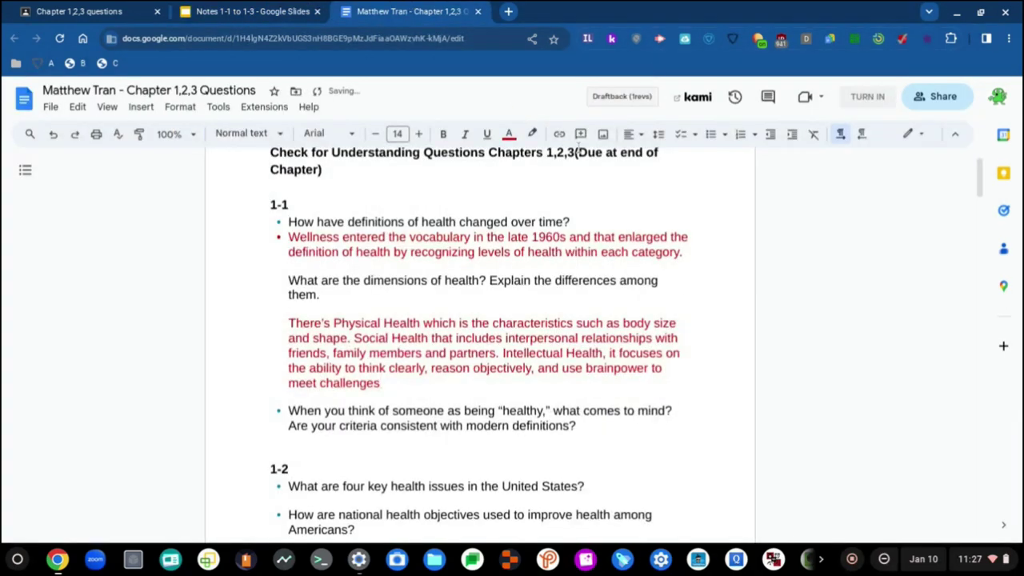
left_click(197, 8)
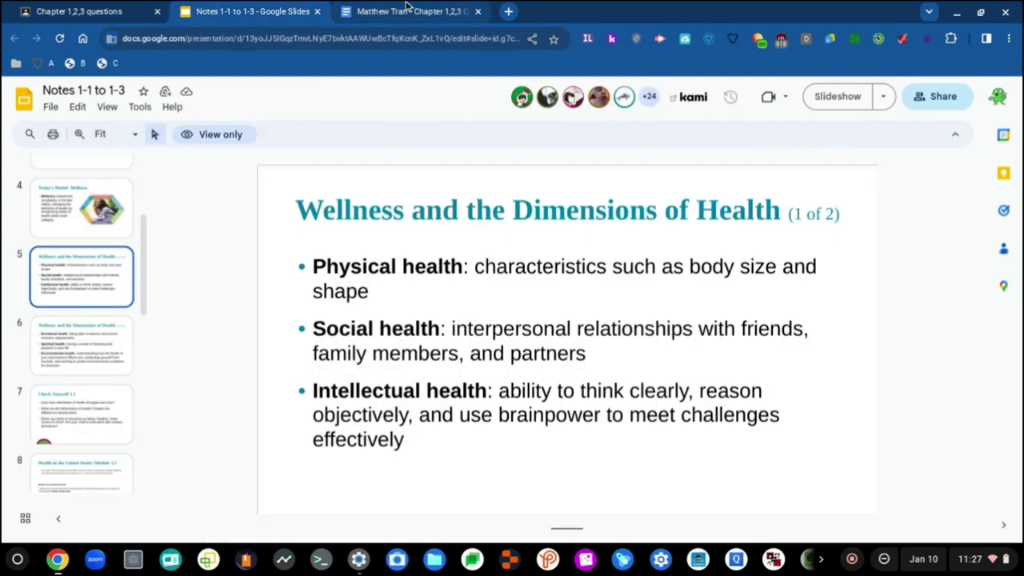
left_click(400, 8)
type("effectively")
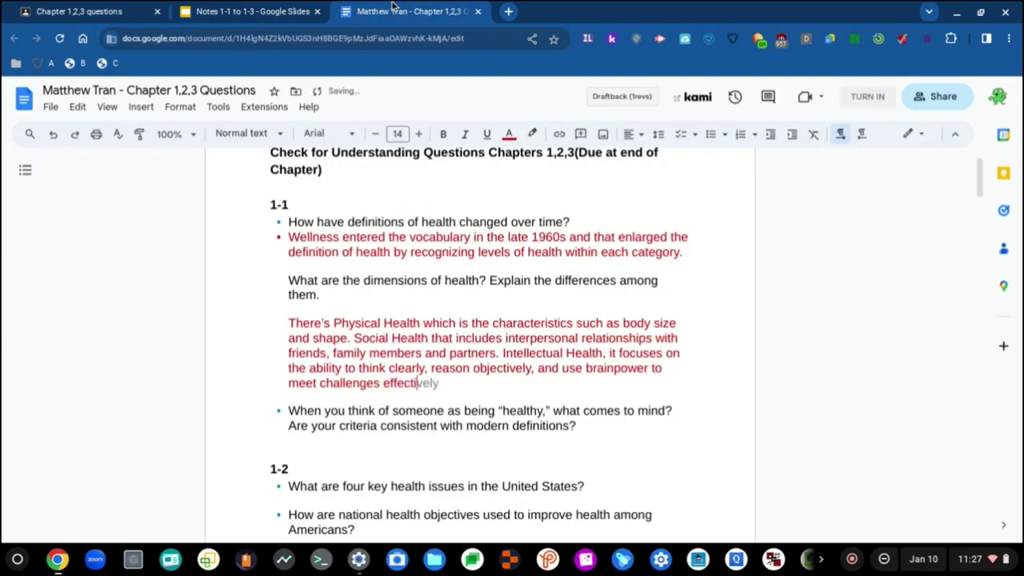
left_click(240, 11)
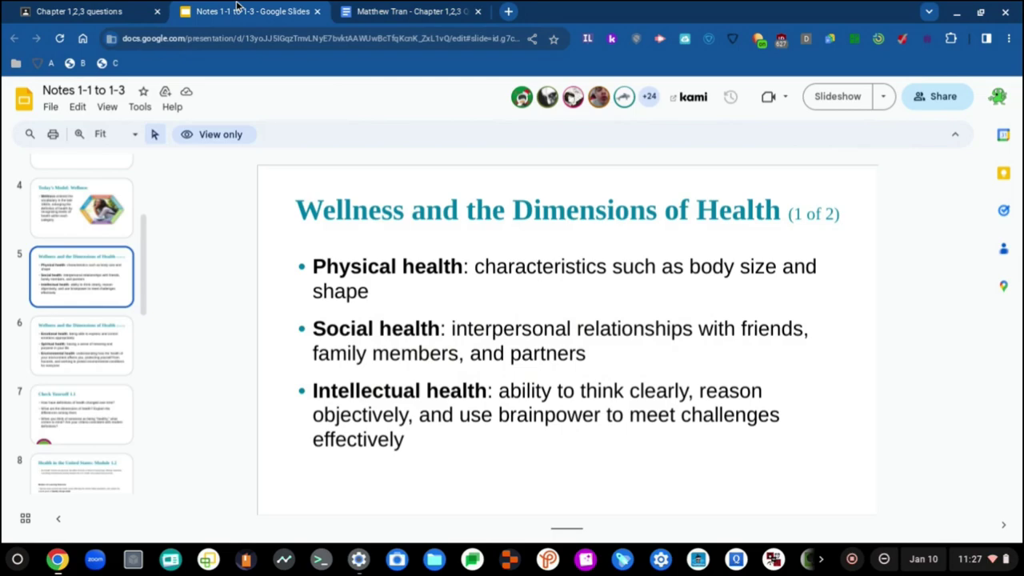
left_click(422, 8)
- End the dimensions answer with a period after 'effectively'
type(".")
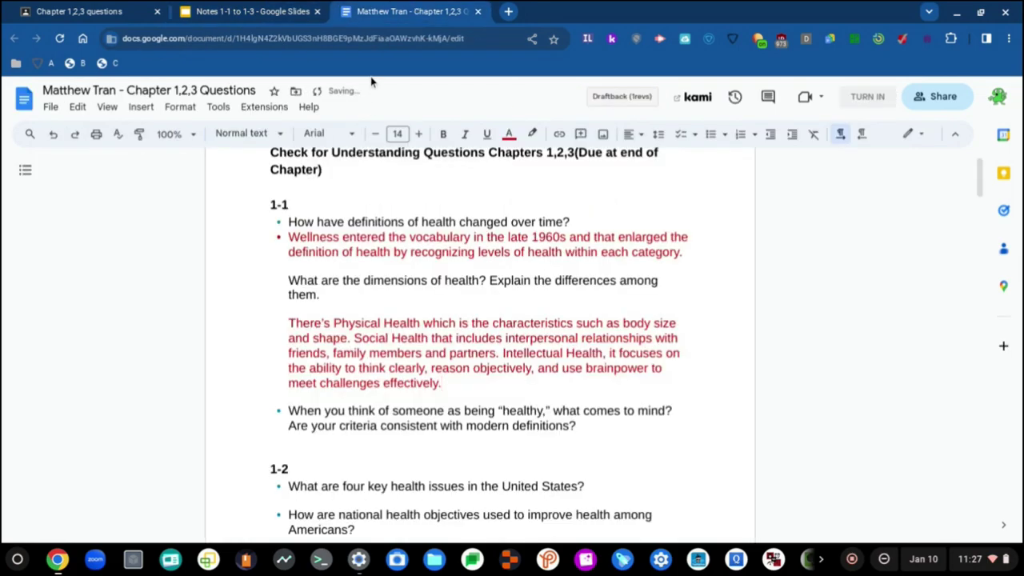
left_click(207, 6)
left_click(448, 10)
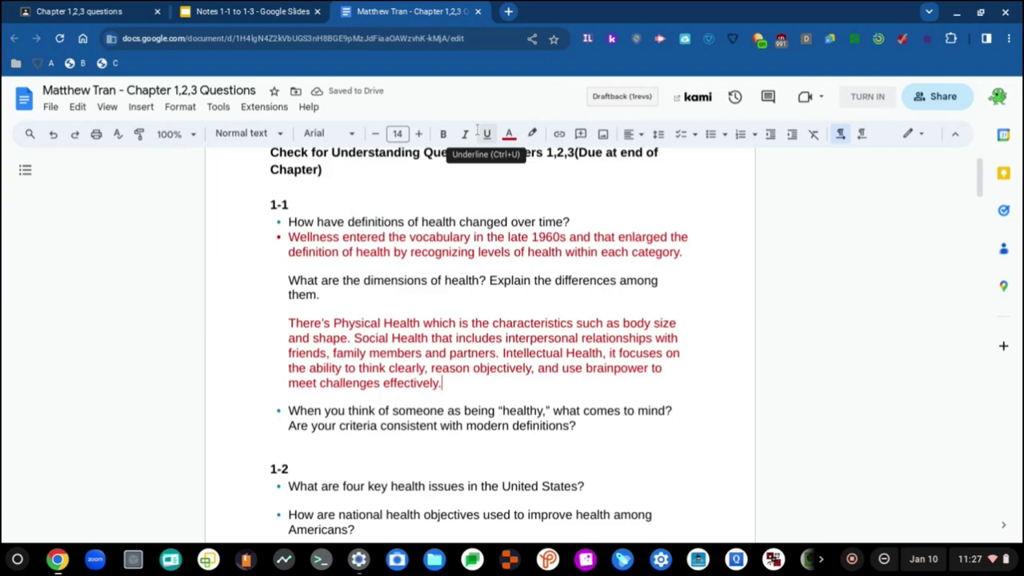
- Add a new red bullet line after 'definitions?' under the healthy question
left_click(650, 426)
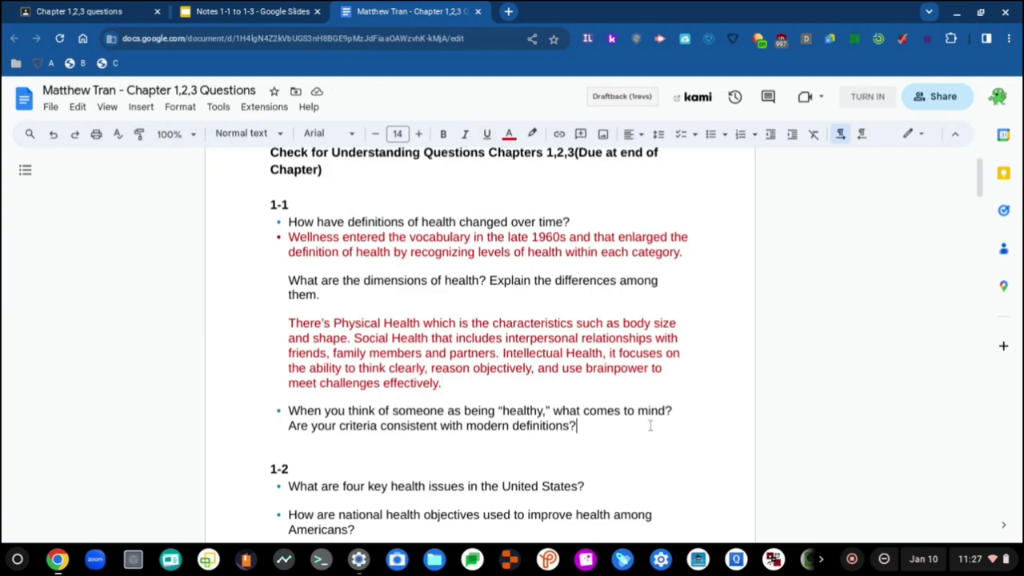
key("Return")
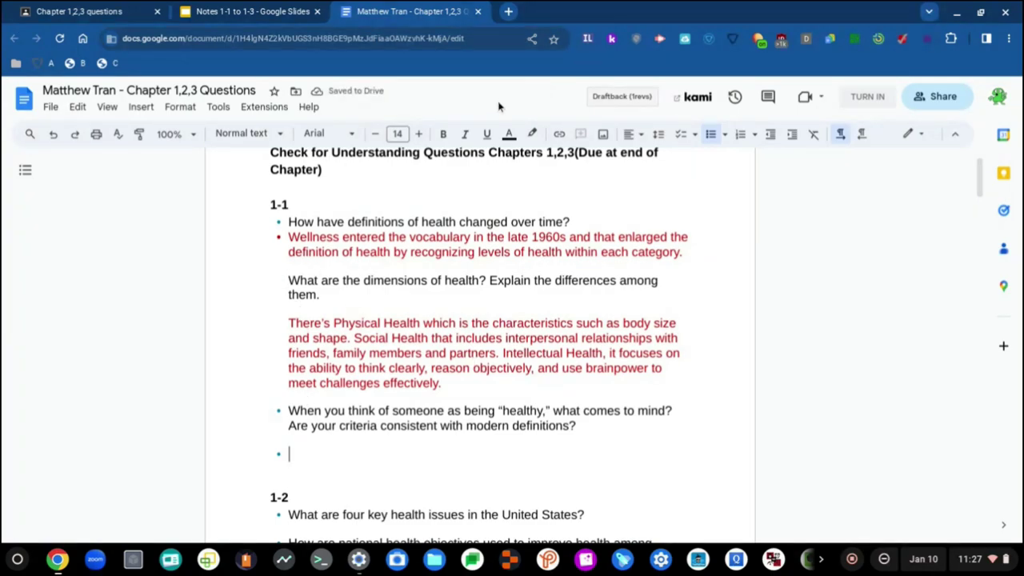
left_click(509, 134)
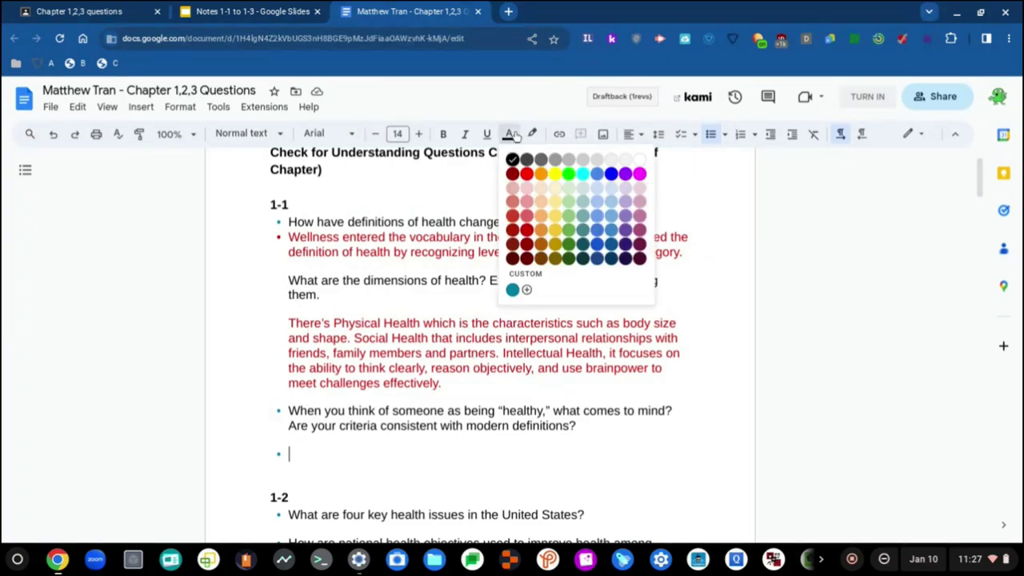
left_click(524, 230)
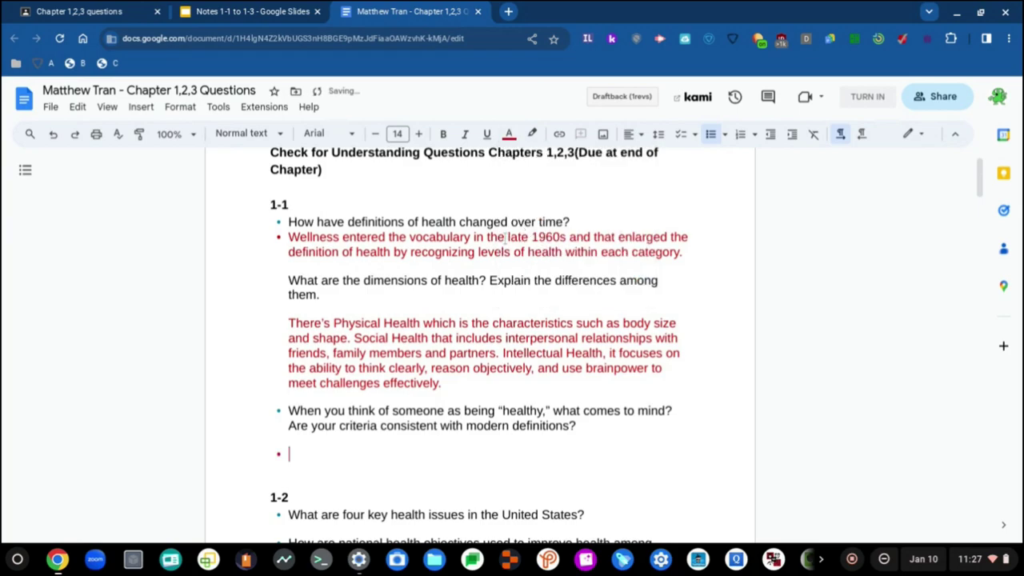
left_click(287, 9)
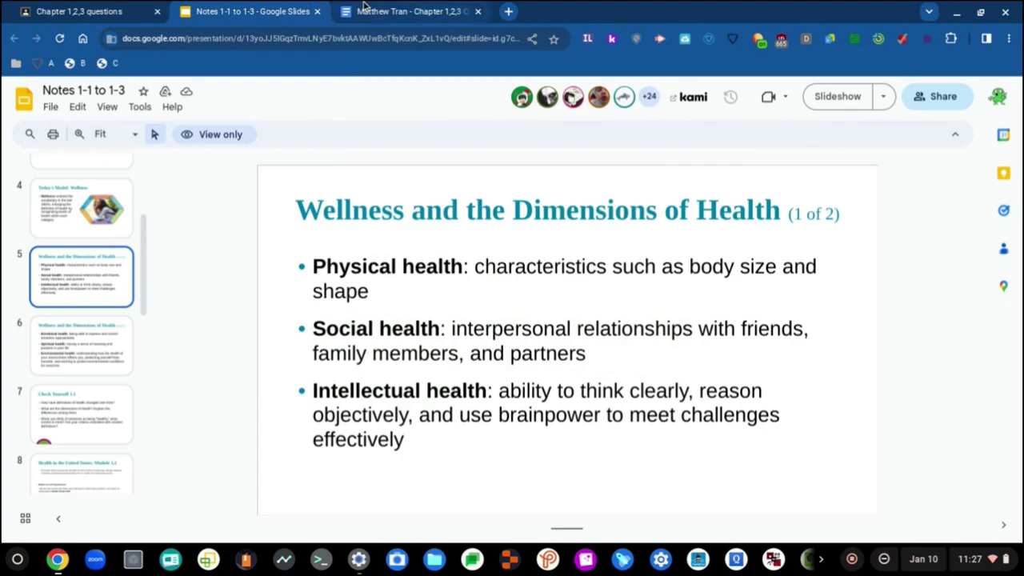
left_click(409, 11)
mouse_move(280, 6)
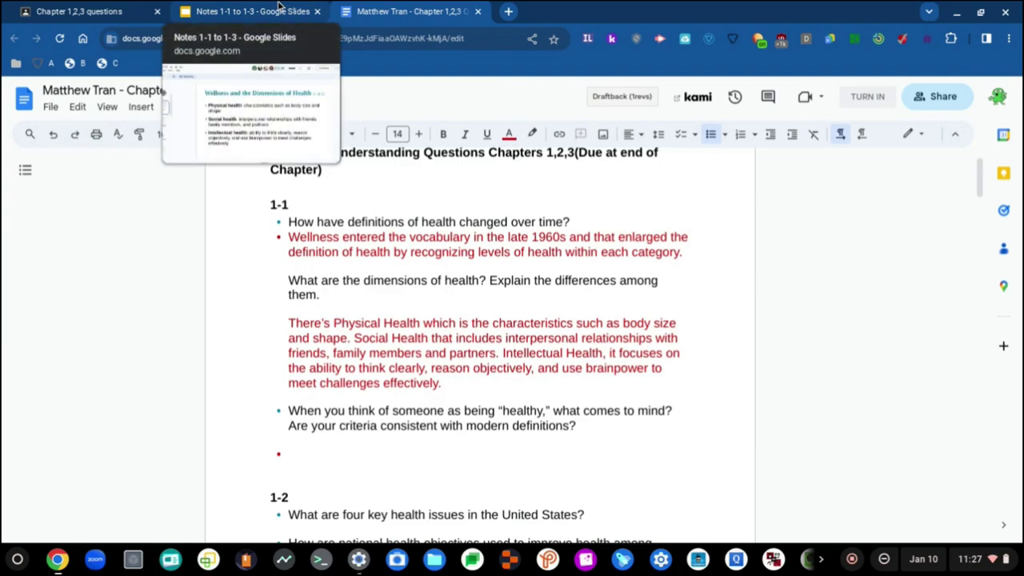
- Compare the notes slides with the empty answer bullet in the questions document
left_click(280, 8)
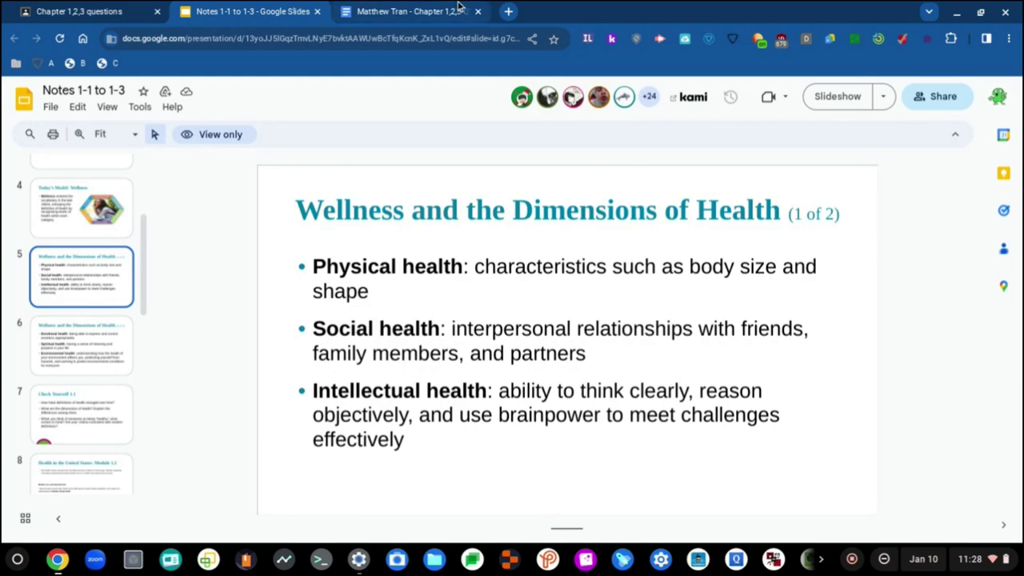
left_click(408, 11)
left_click(221, 10)
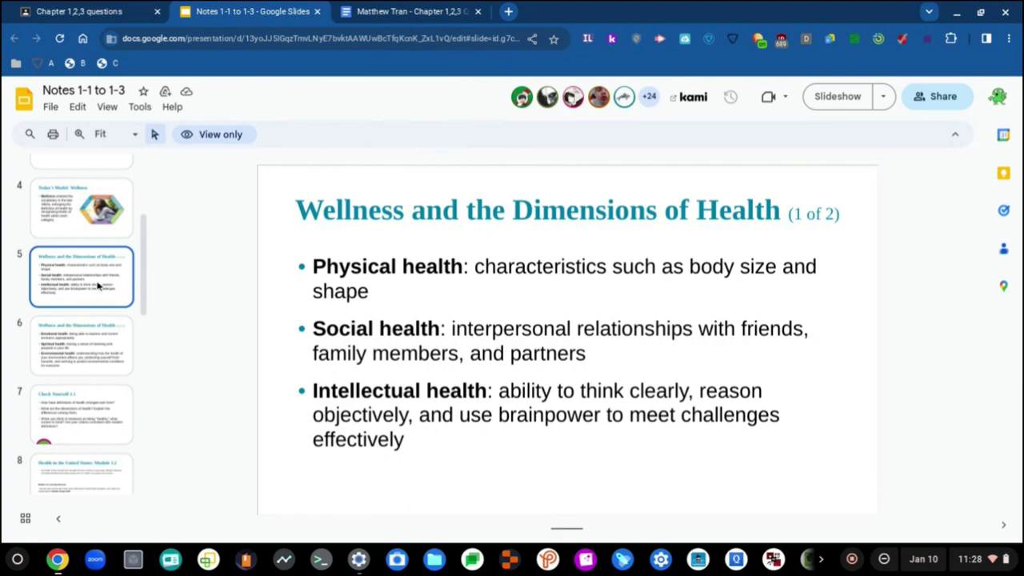
left_click(425, 9)
scroll(354, 436, "up", 2)
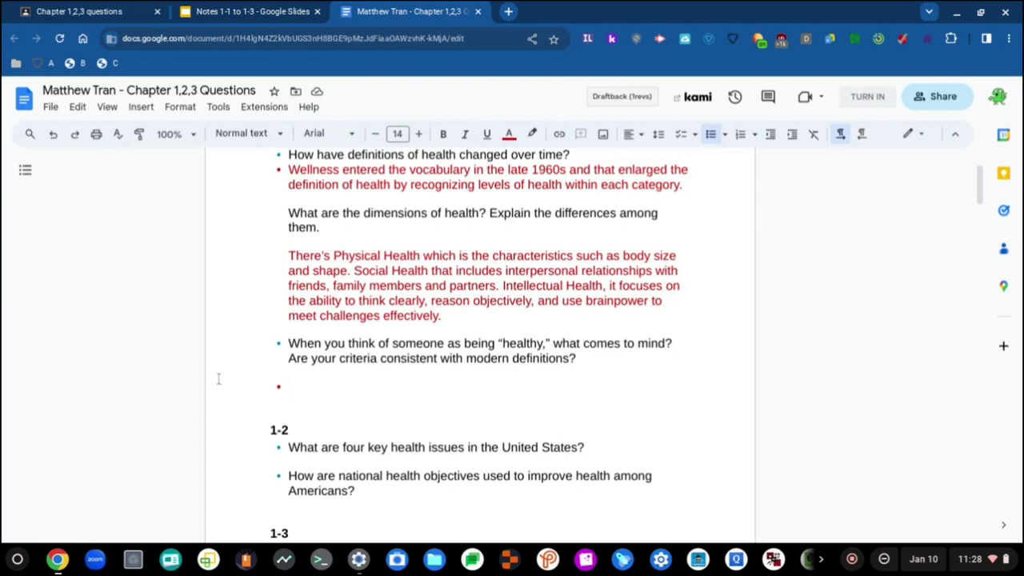
- Browse the dimensions, Check Yourself 1.1 and Health in the United States slides, ending on Check Yourself 1.1
left_click(247, 10)
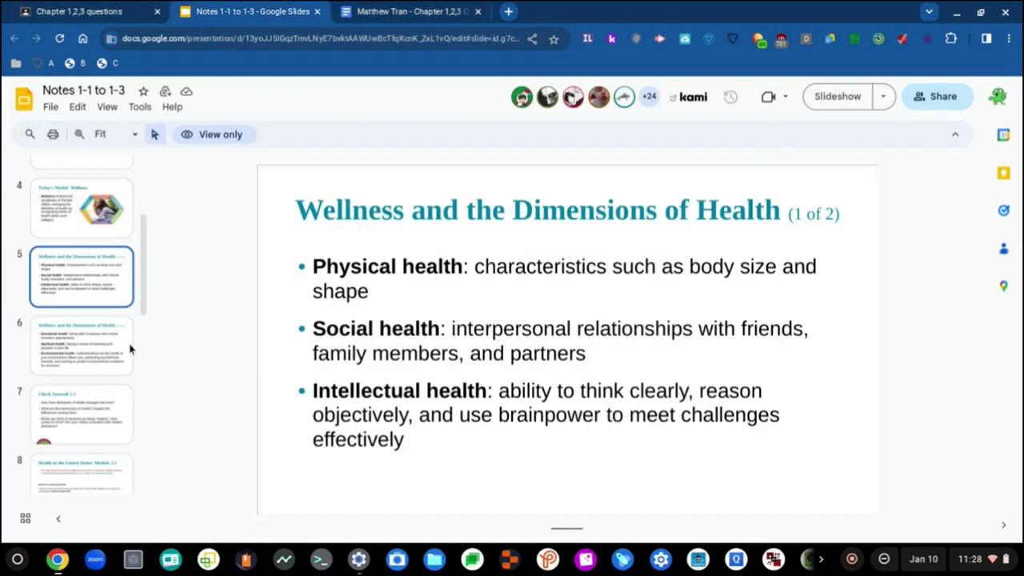
left_click(120, 351)
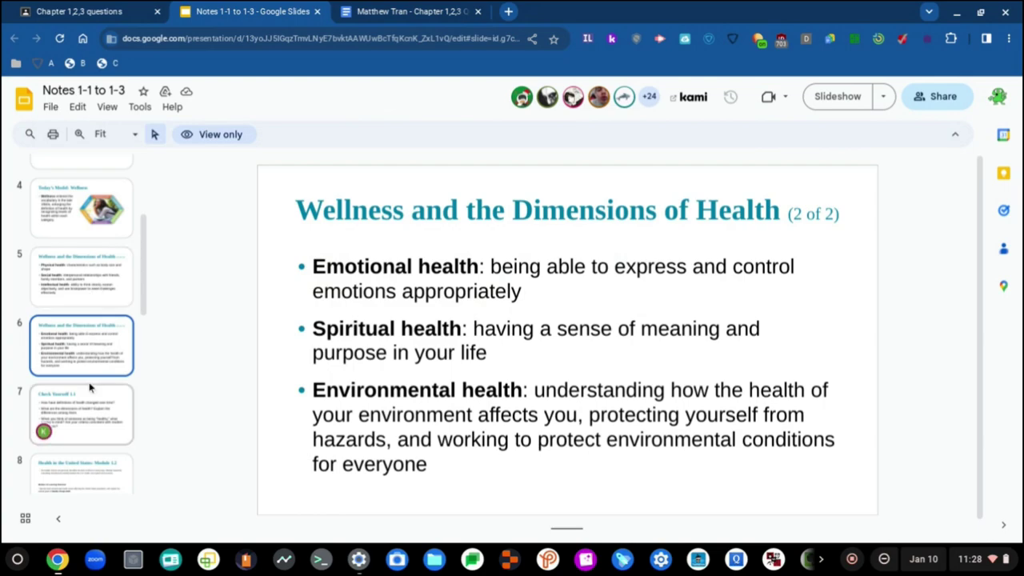
left_click(89, 387)
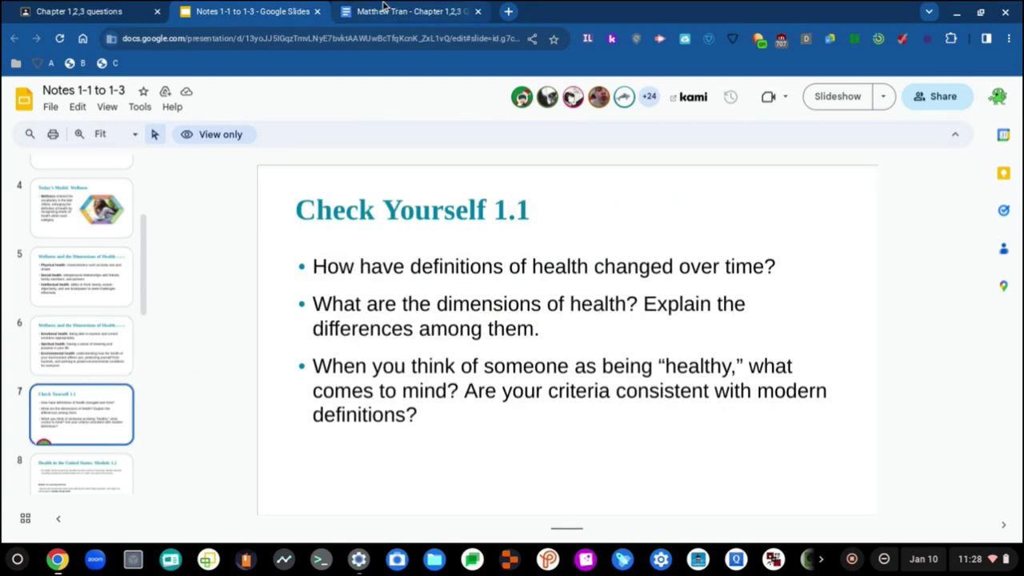
scroll(64, 329, "down", 2)
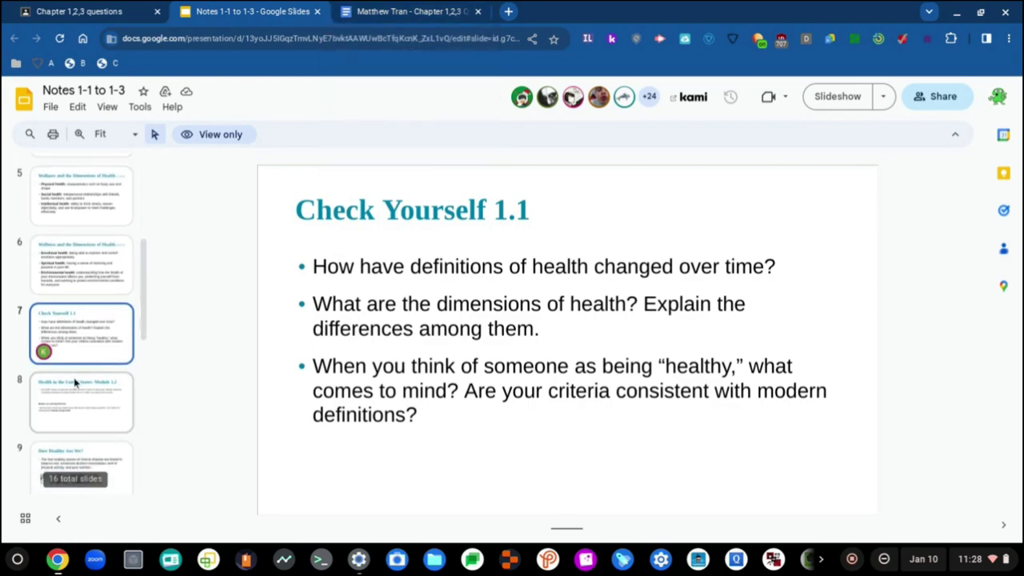
left_click(84, 402)
left_click(101, 327)
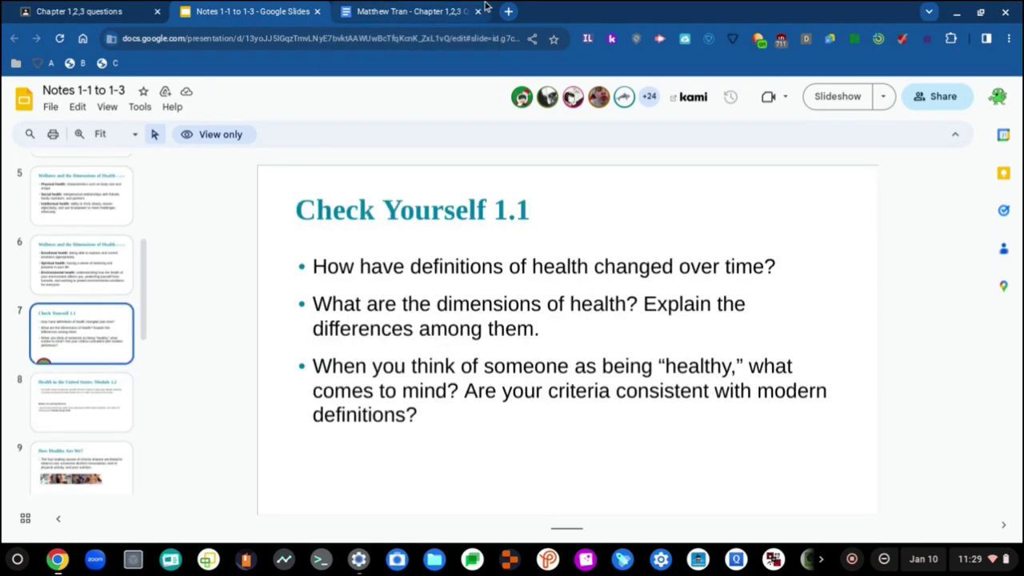
left_click(444, 7)
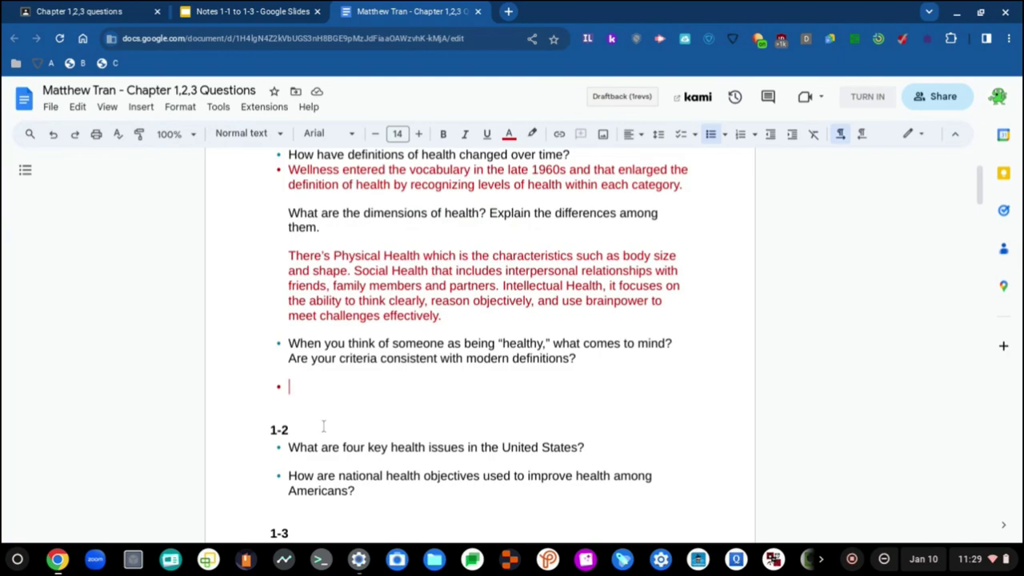
- Write the red answer: my criteria are somewhat consistent with modern definitions, since healthy people live better lives than those in bad health
type("I think that my criteria ")
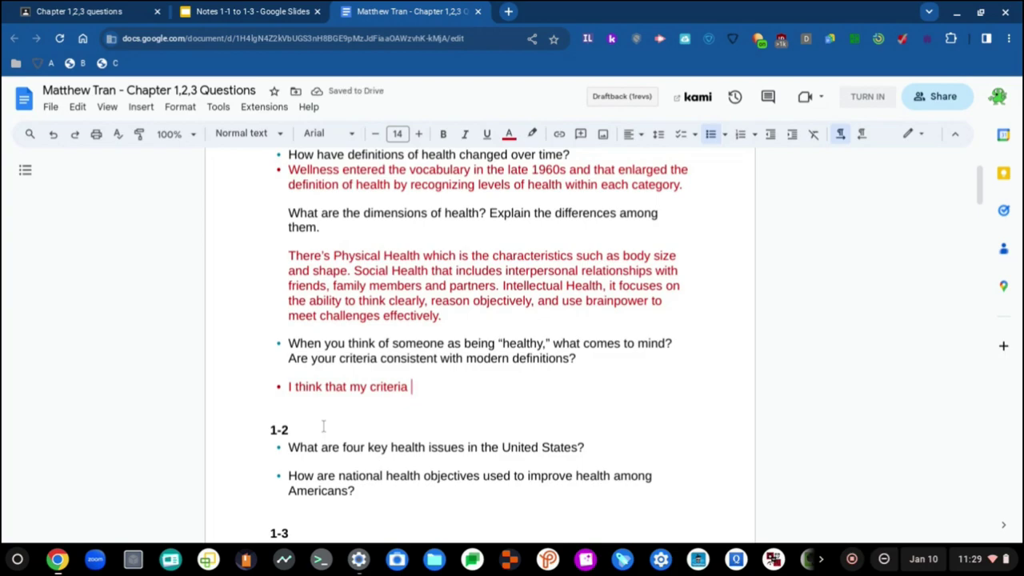
type("is som")
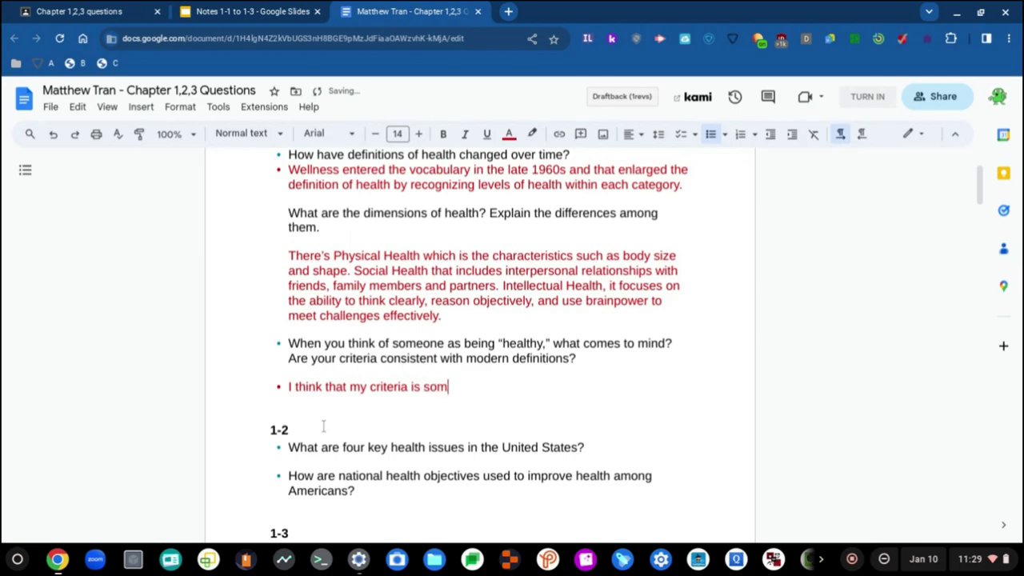
type("ewhat consis")
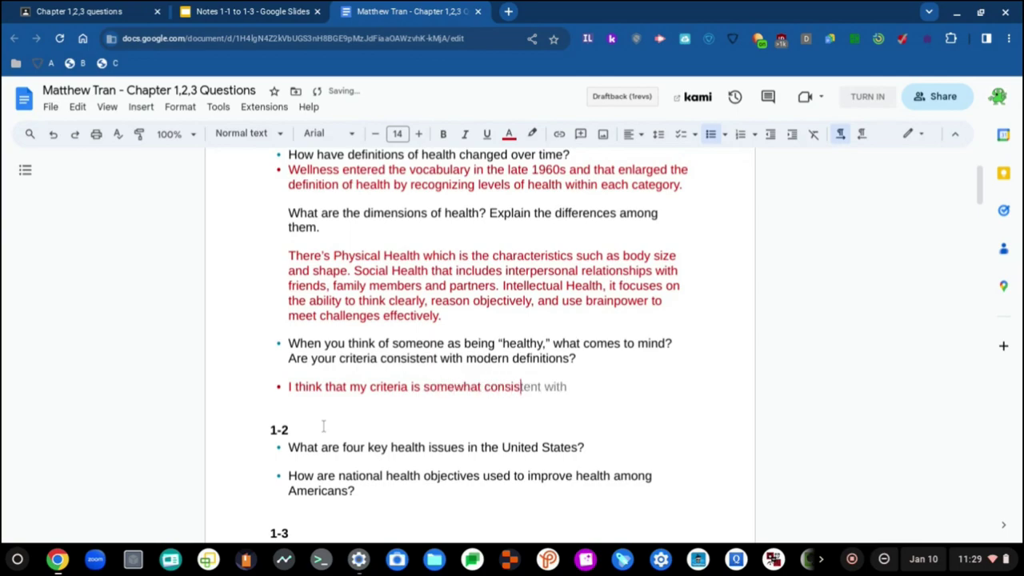
key("Tab")
type("wi")
key("BackSpace")
key("BackSpace")
type("modern definitions ")
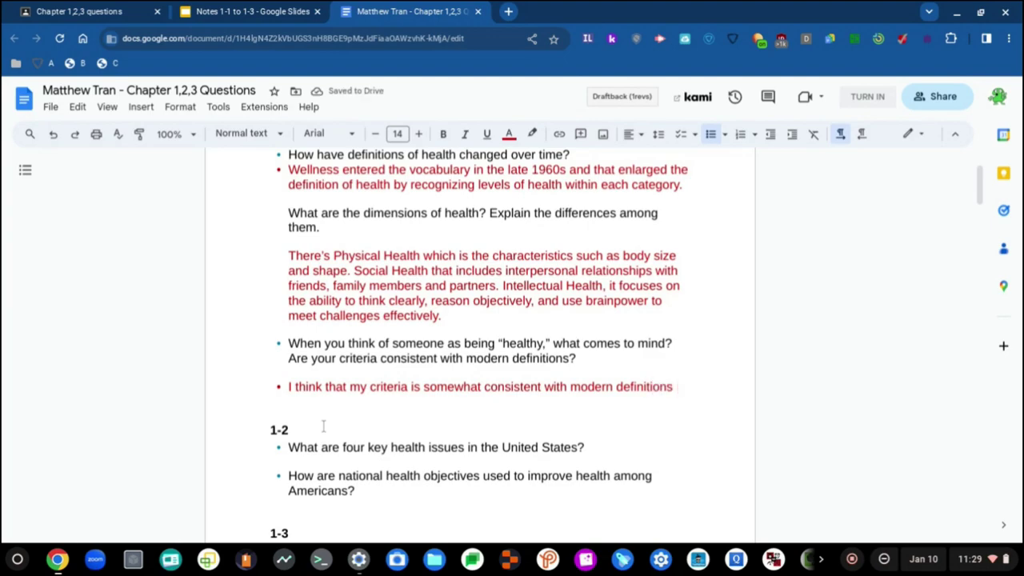
type("because")
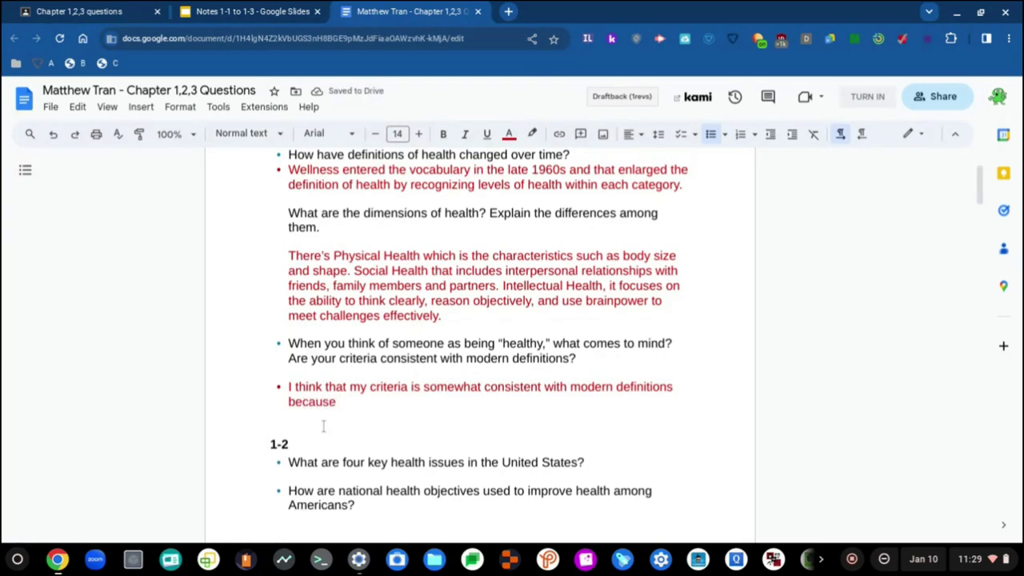
type("healthy")
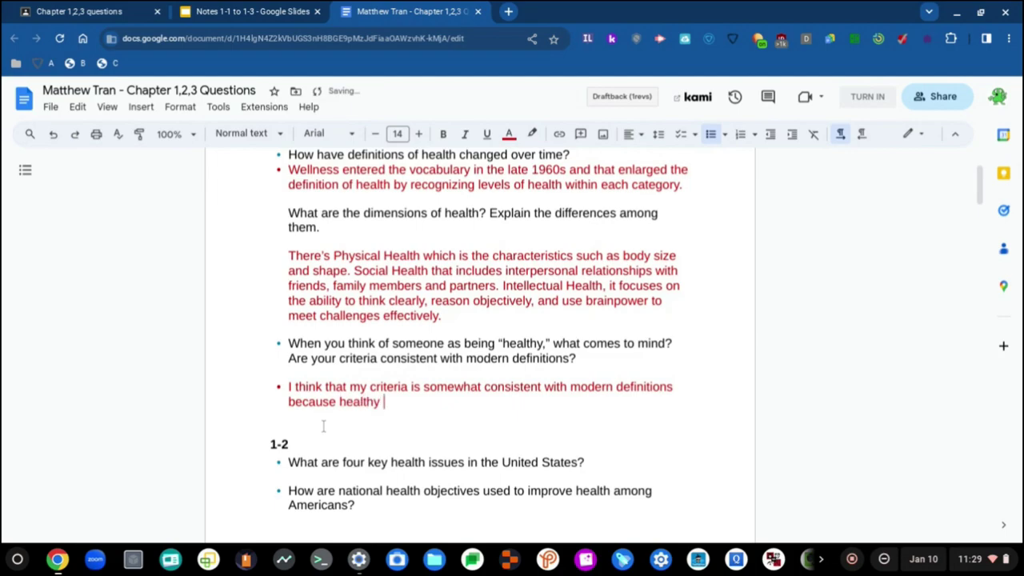
type(" people")
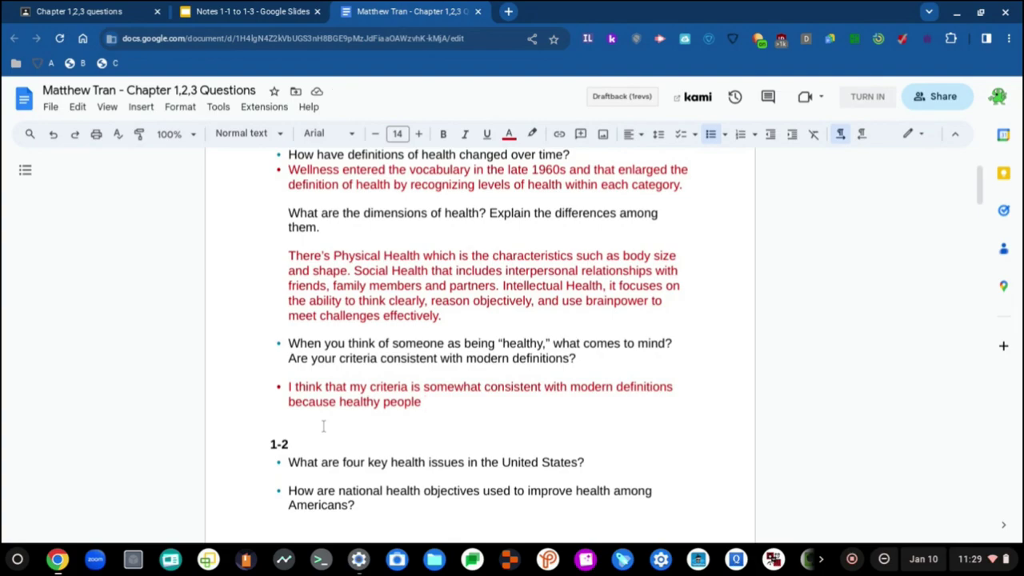
type("get to")
type("have")
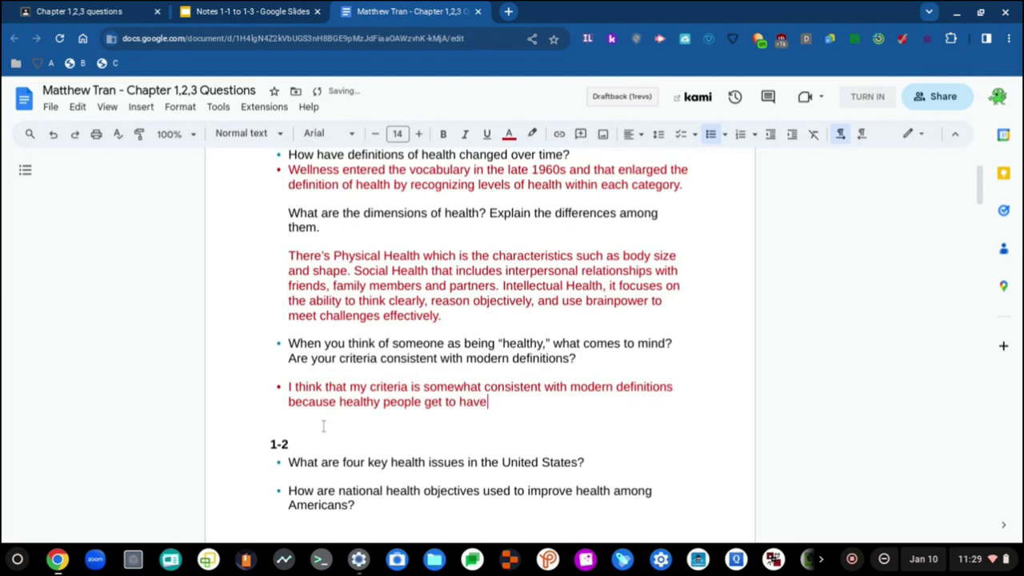
type(" a better life ")
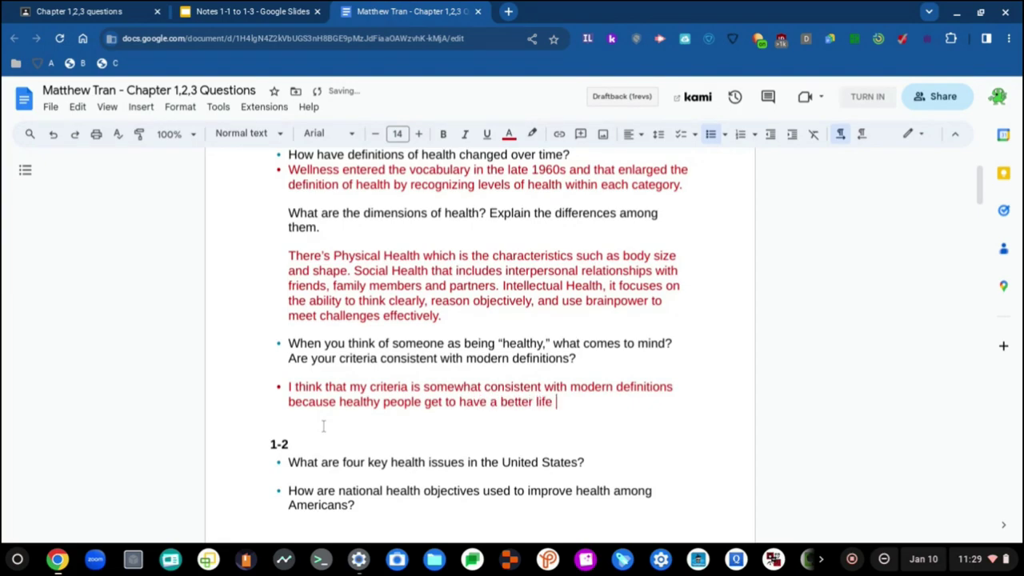
type("than the one")
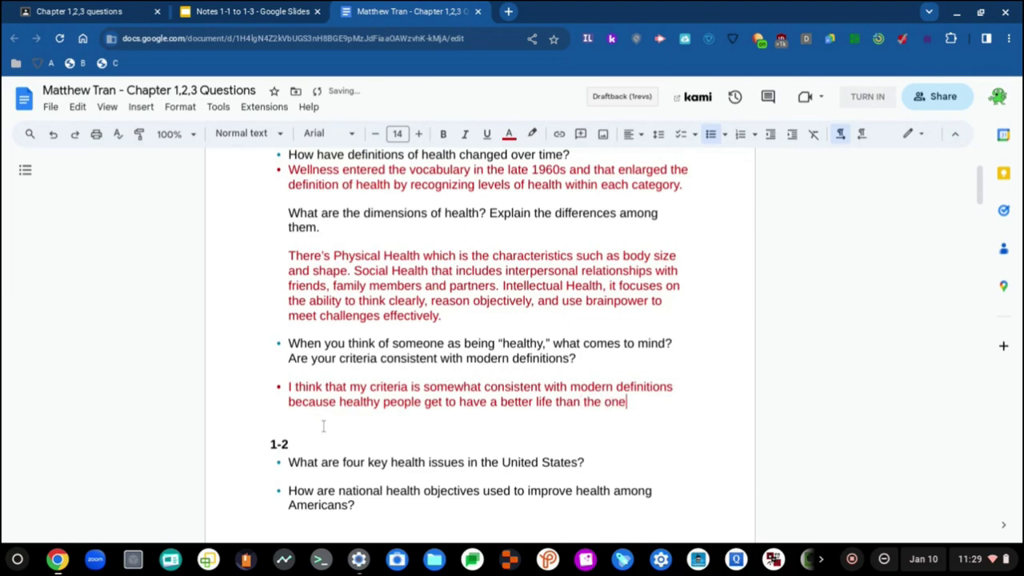
type("s who have g")
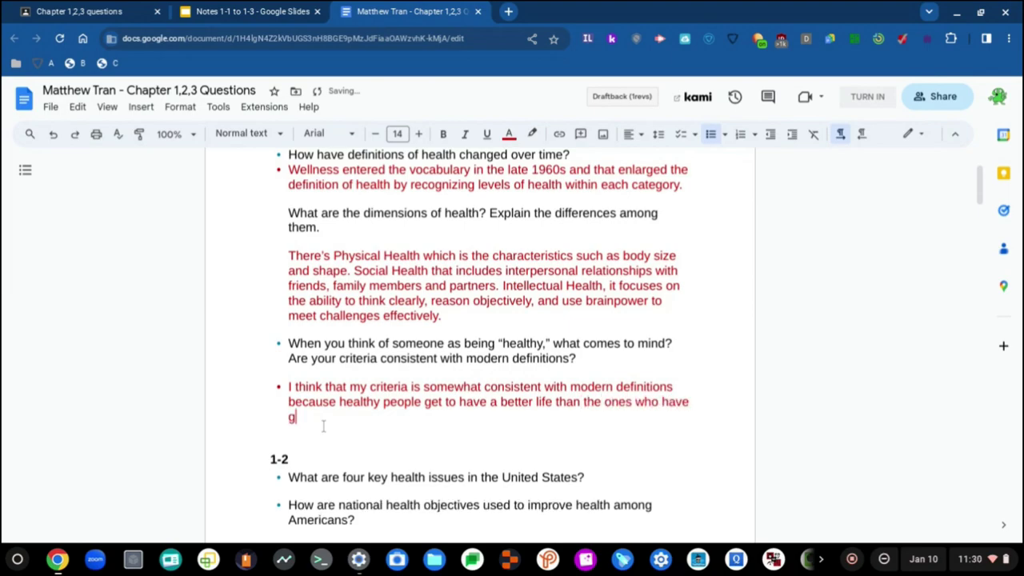
key("BackSpace")
type("bad health")
scroll(447, 344, "down", 3)
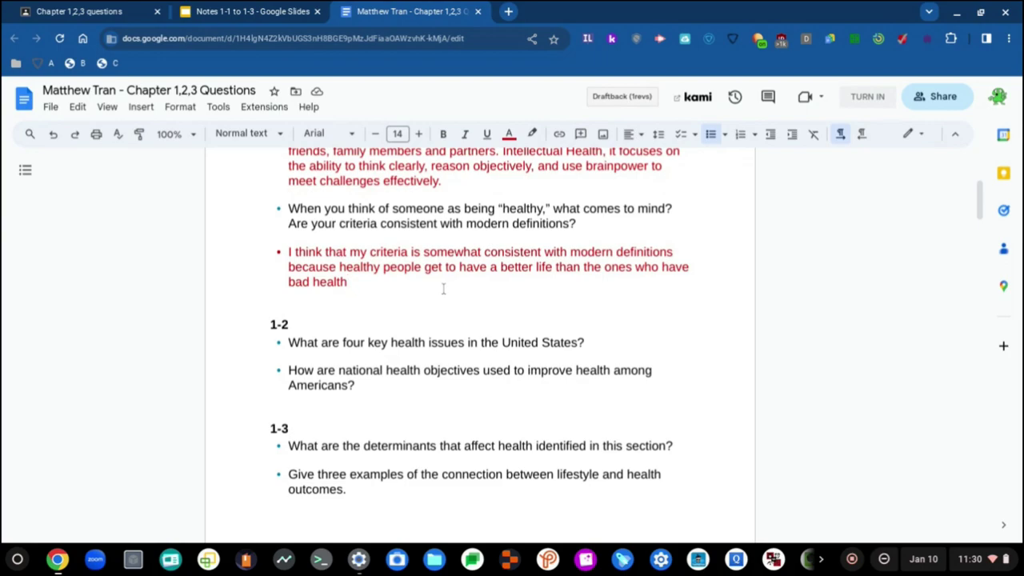
left_click(632, 334)
- Open and dismiss the Draftback replay dialog and the site information panel
left_click(628, 98)
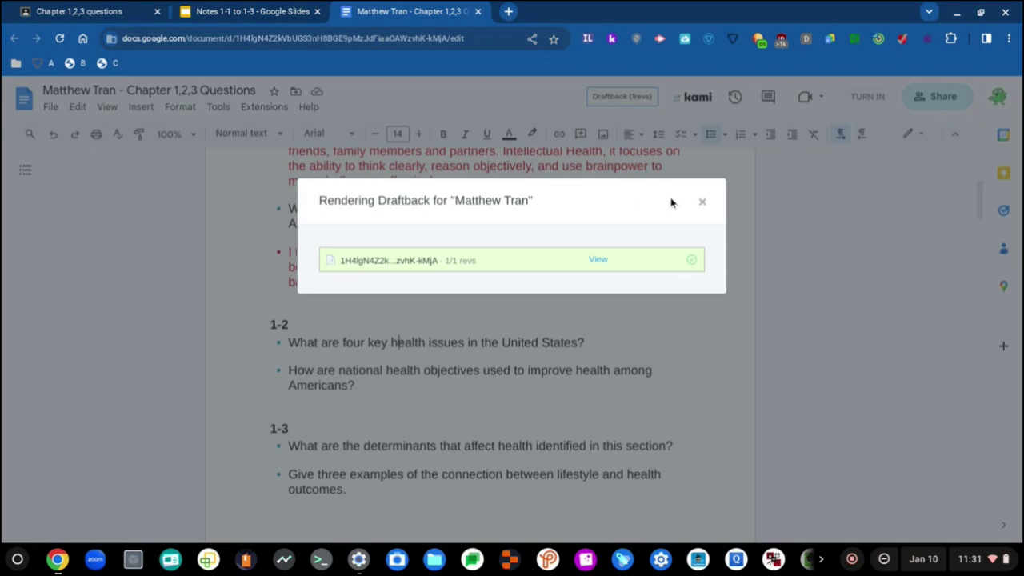
left_click(703, 201)
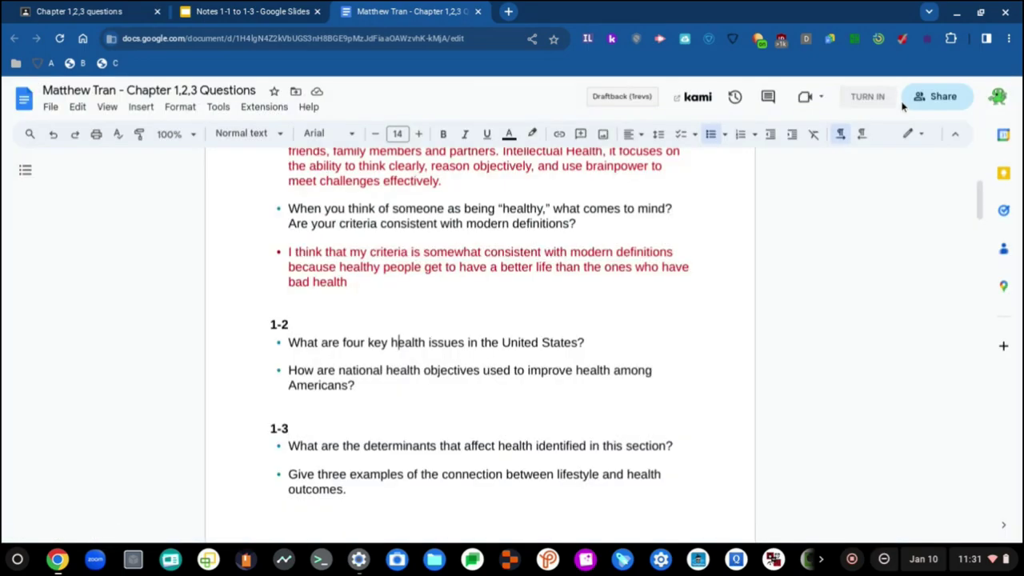
left_click(114, 37)
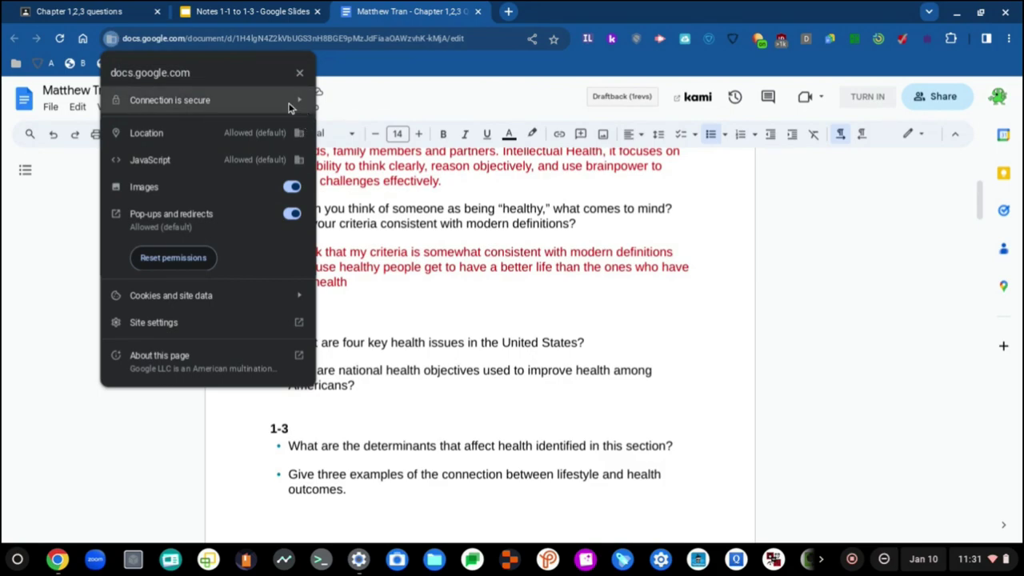
left_click(291, 104)
left_click(297, 72)
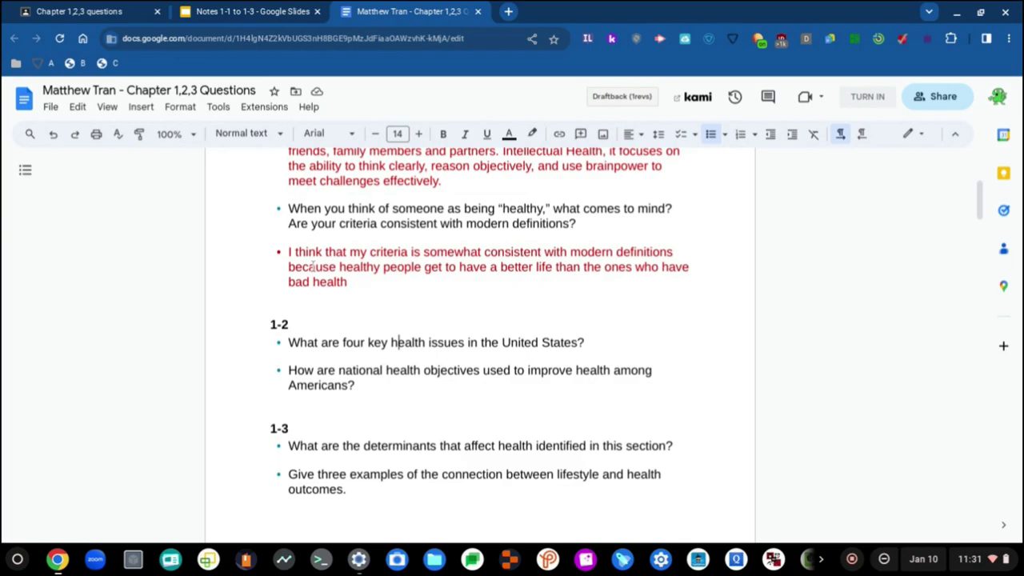
- Scroll through the 1-1 and 1-2 questions, then switch to the Notes 1-1 to 1-3 presentation
left_click(370, 304)
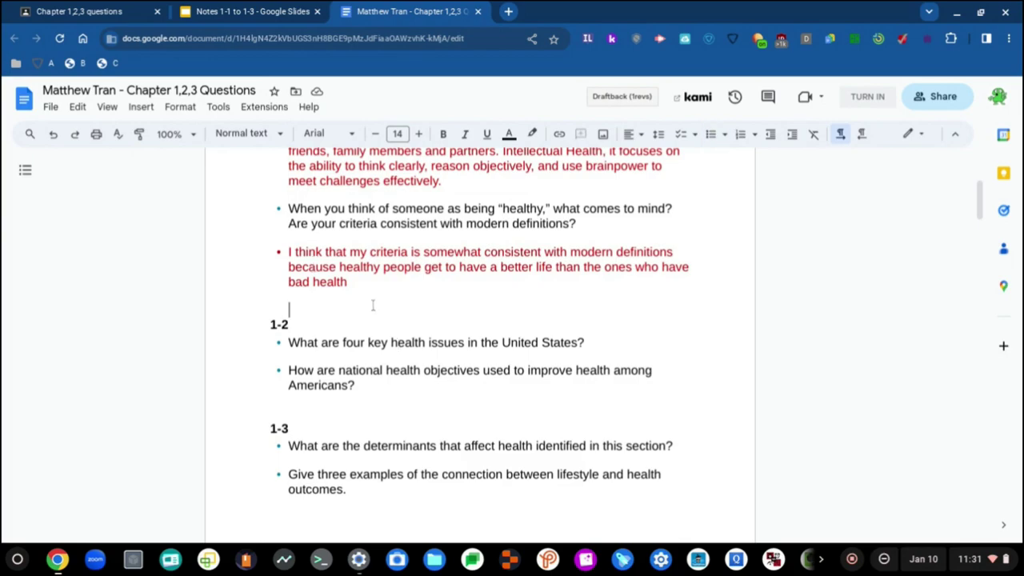
scroll(402, 395, "up", 3)
scroll(365, 192, "up", 2)
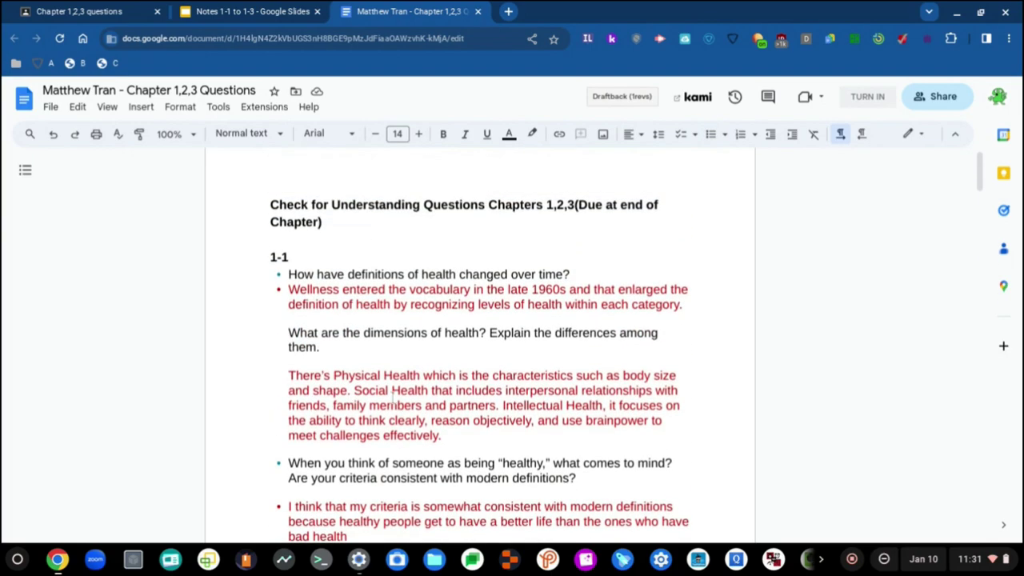
scroll(361, 201, "down", 5)
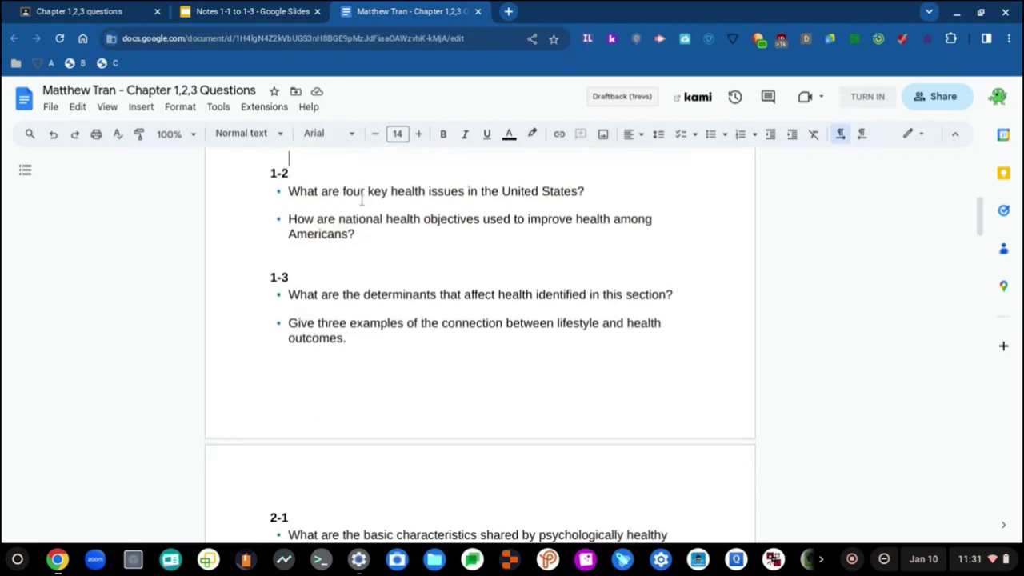
scroll(367, 310, "up", 2)
left_click(621, 365)
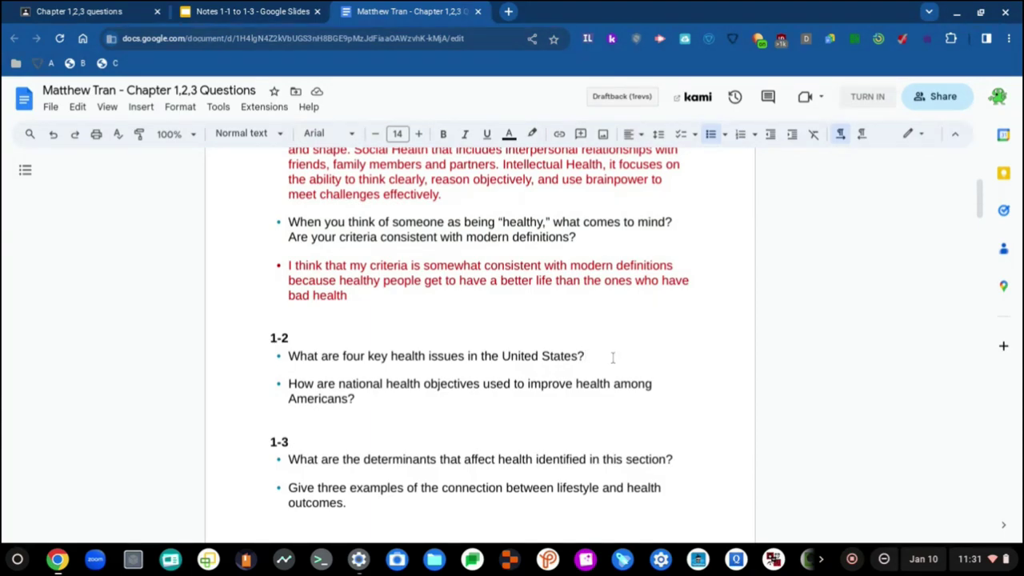
scroll(613, 358, "down", 1)
scroll(613, 358, "down", 4)
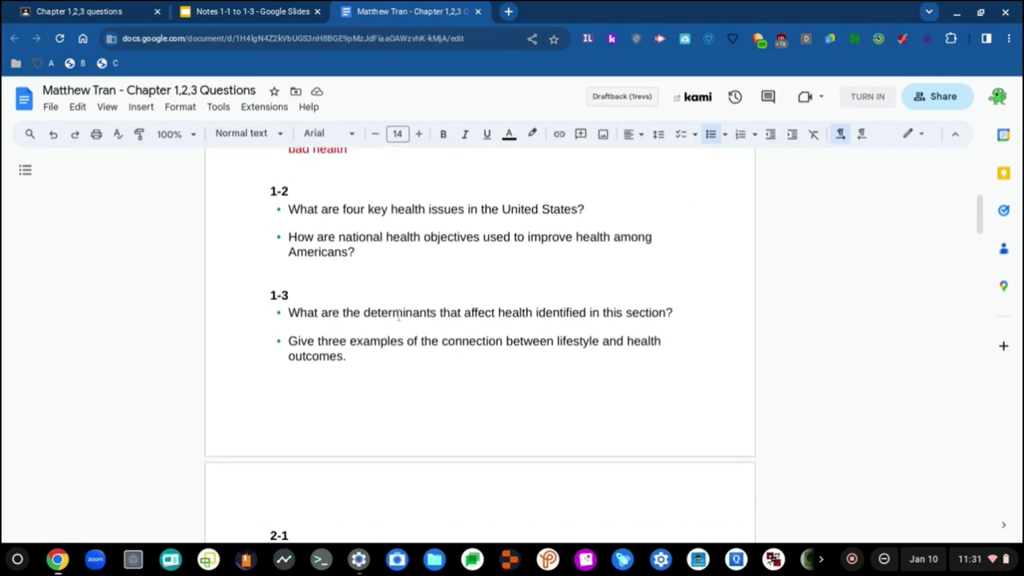
scroll(356, 302, "up", 2)
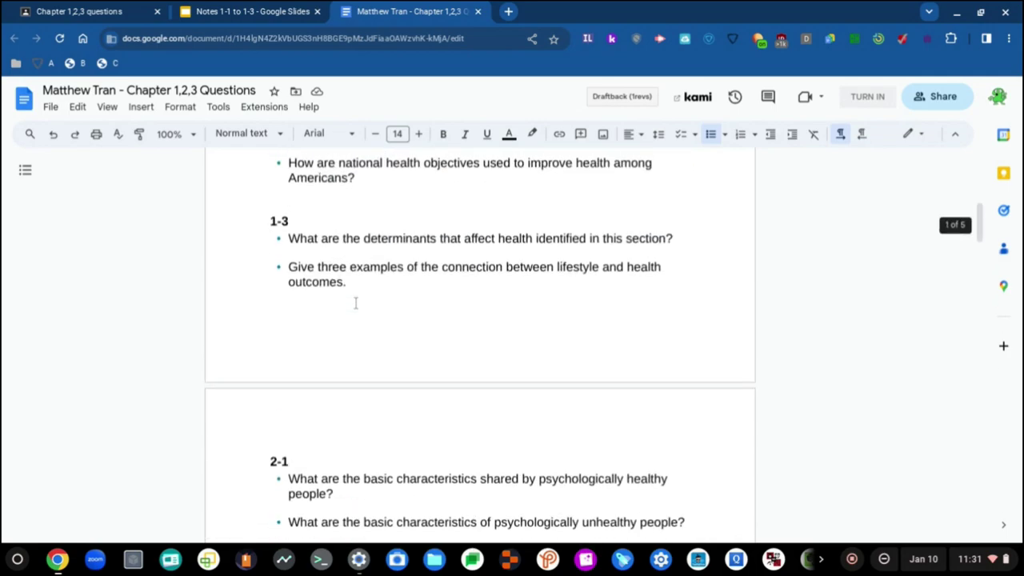
left_click(225, 8)
- View the Module 1.2, How Healthy Are We?, and both Healthy People 2020 slides
left_click(92, 409)
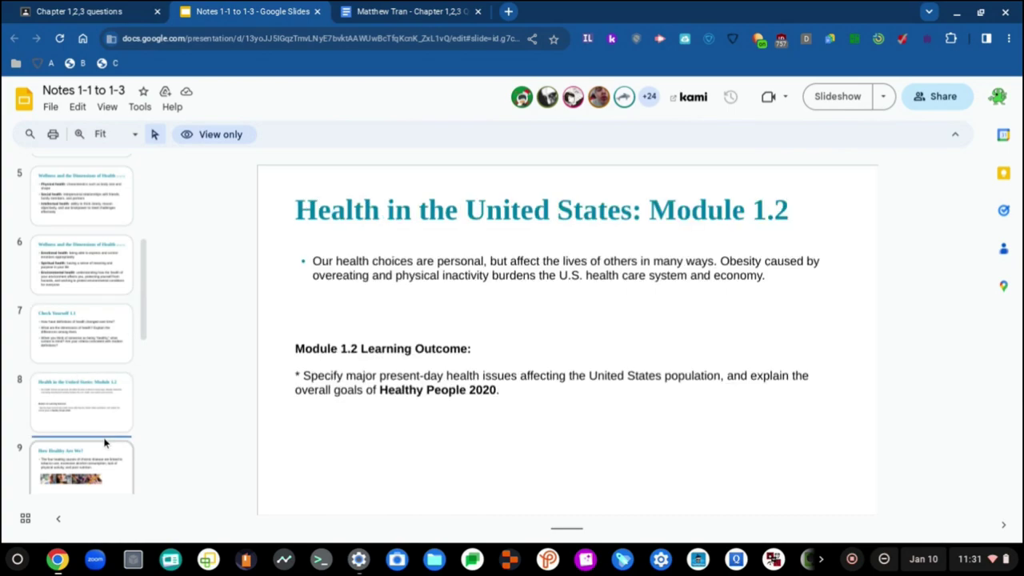
scroll(105, 441, "down", 1)
left_click(104, 440)
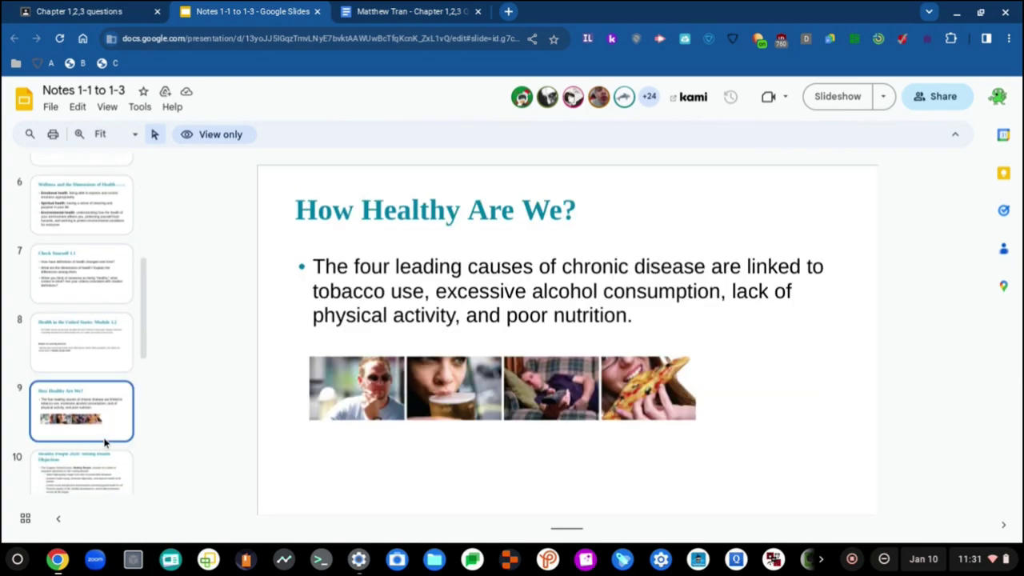
scroll(104, 438, "down", 1)
left_click(104, 438)
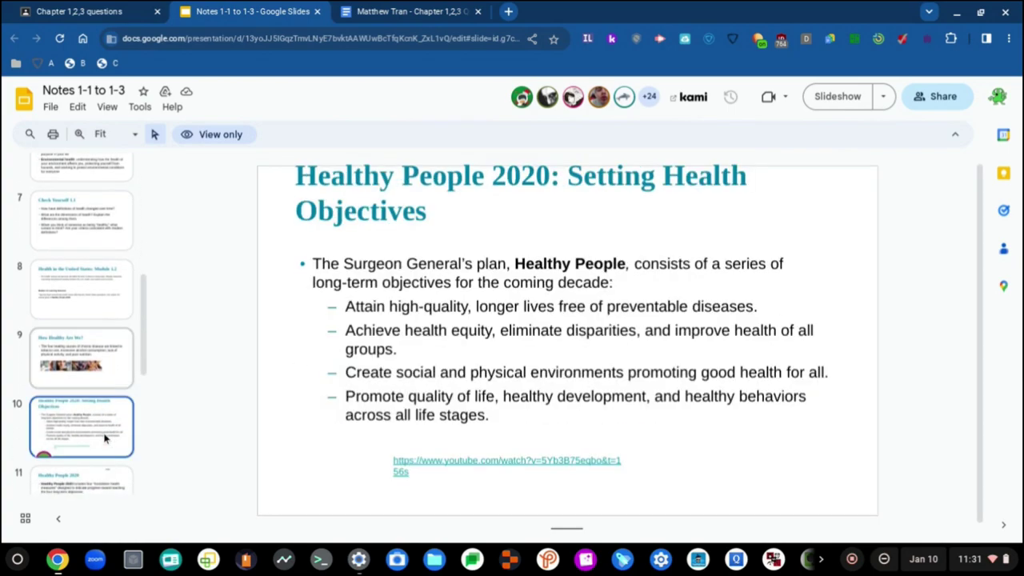
scroll(103, 436, "down", 1)
left_click(102, 434)
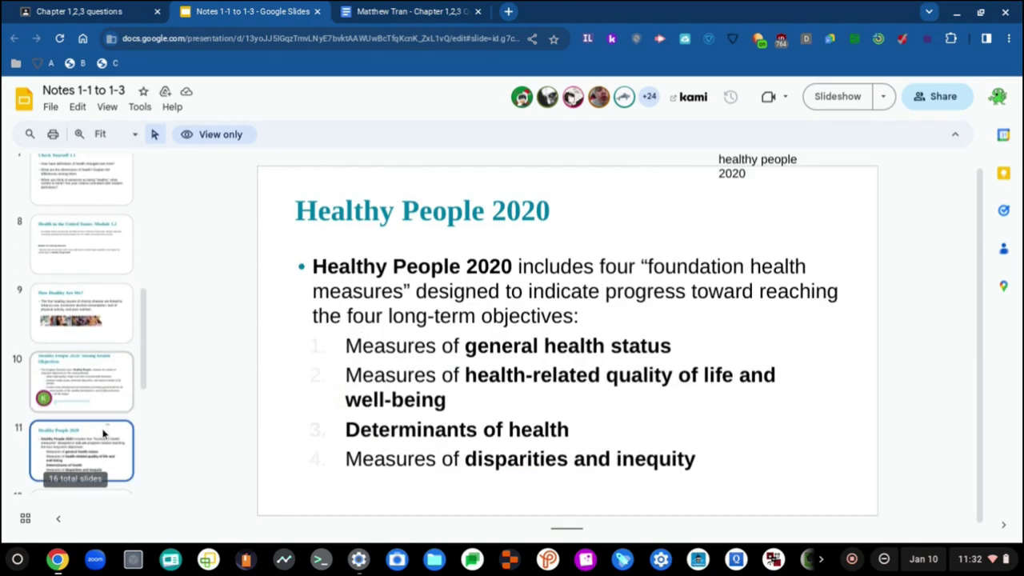
scroll(102, 433, "down", 1)
- Check the Setting Health Objectives and Check Yourself slides, then return to the Chapter 1,2,3 Questions document
left_click(108, 351)
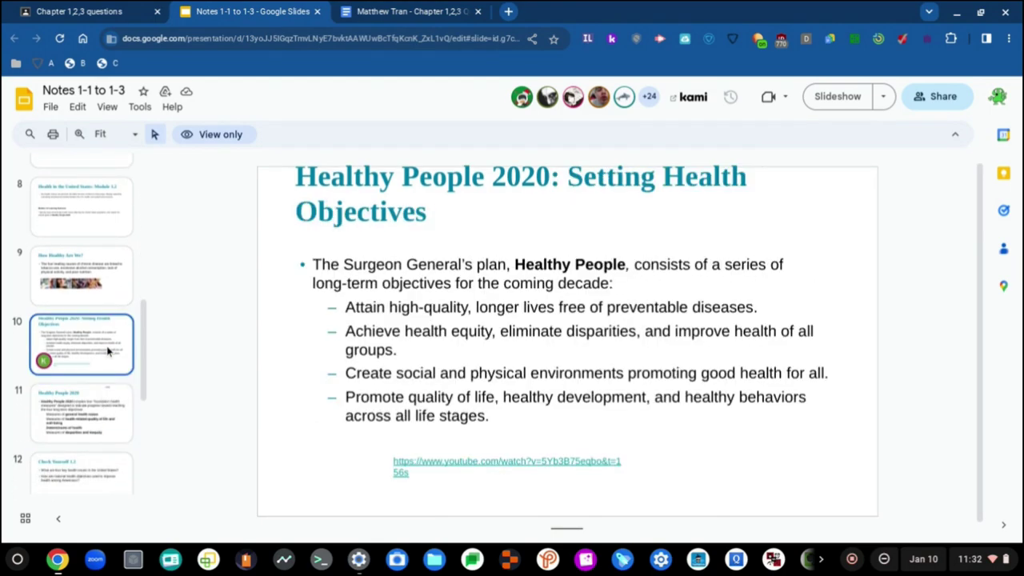
scroll(108, 350, "down", 2)
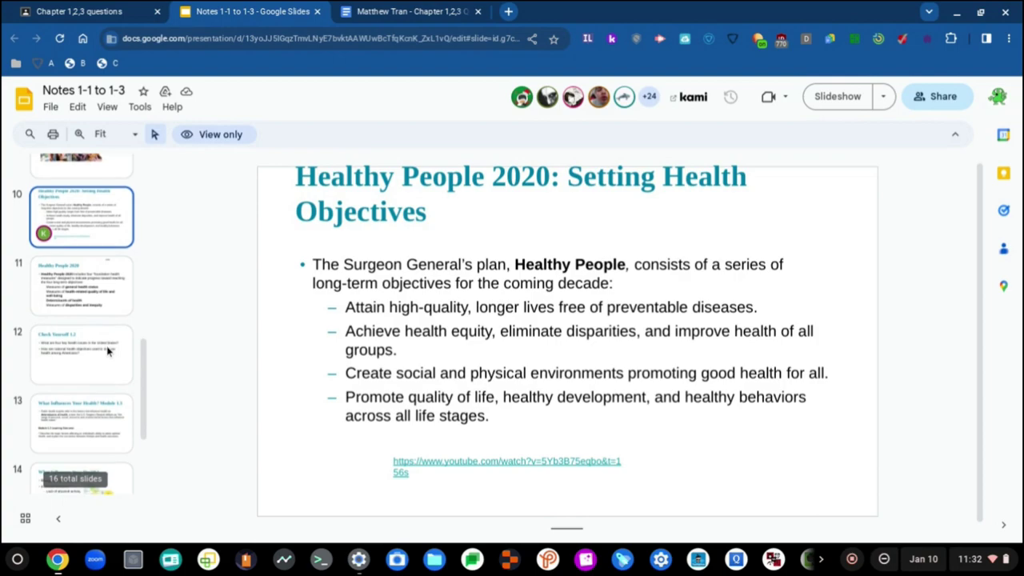
left_click(108, 351)
scroll(108, 350, "up", 5)
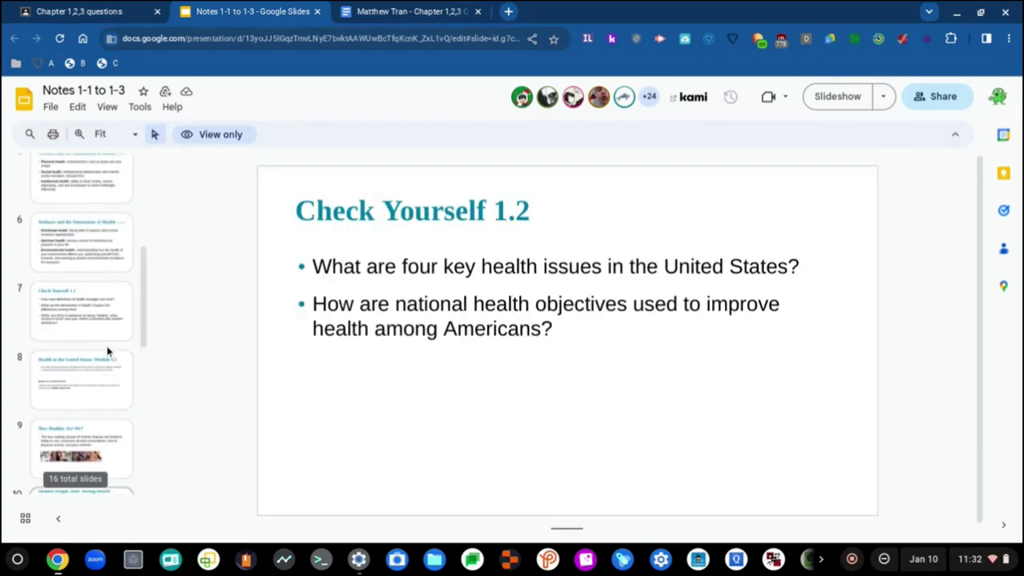
left_click(92, 336)
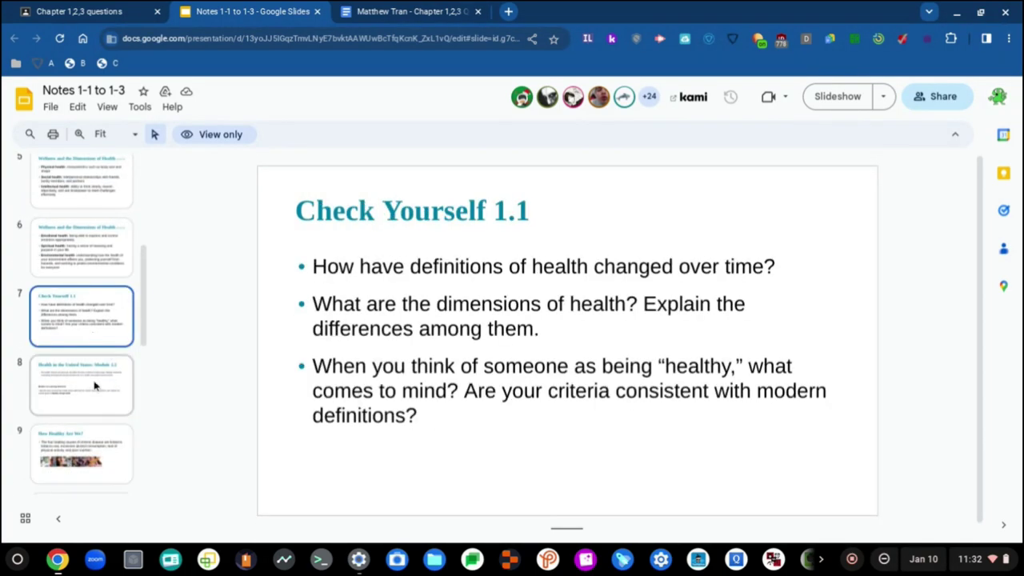
left_click(90, 368)
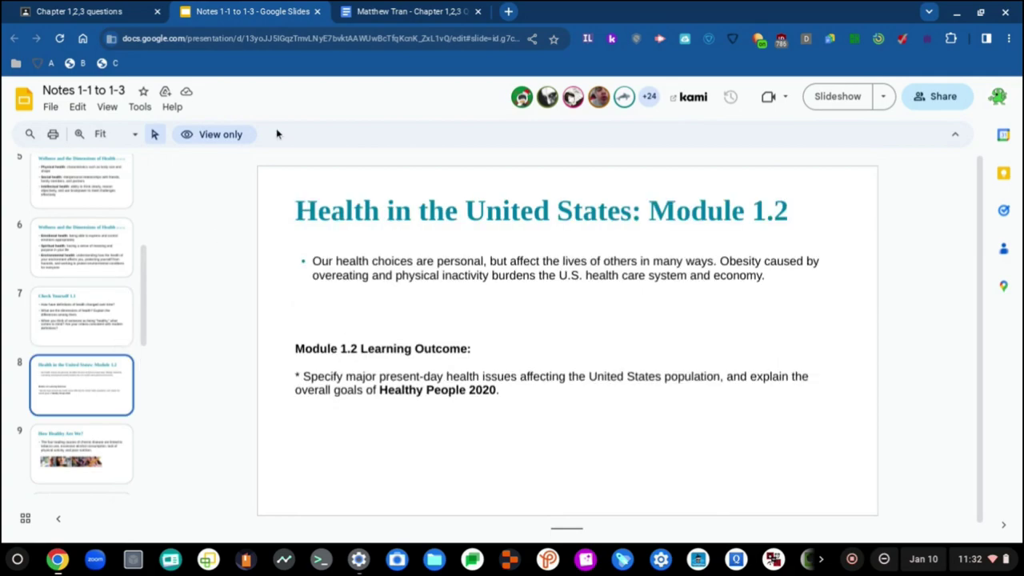
left_click(401, 9)
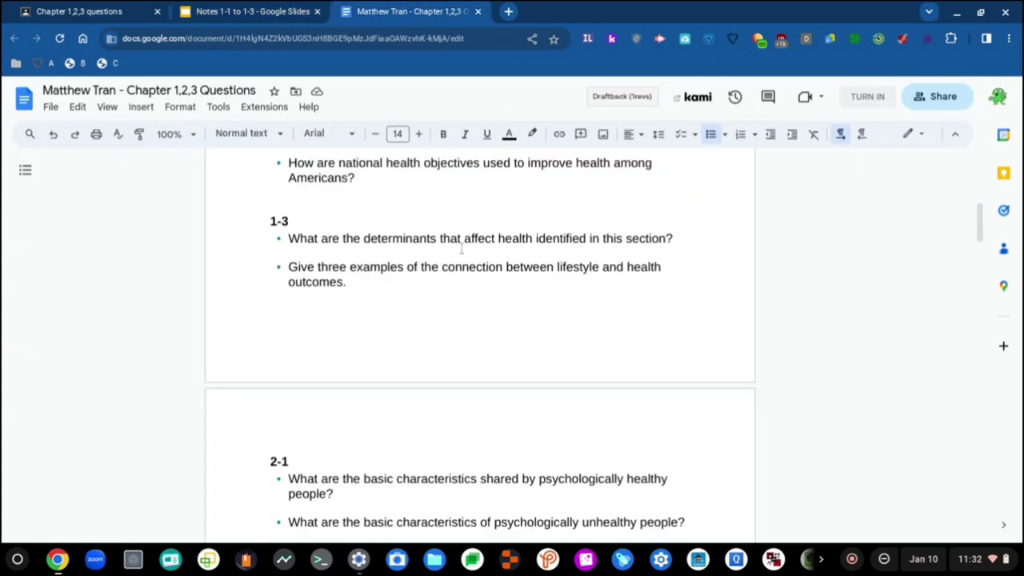
- Scroll up in the questions document and return to the Notes 1-1 to 1-3 slides
scroll(461, 248, "up", 2)
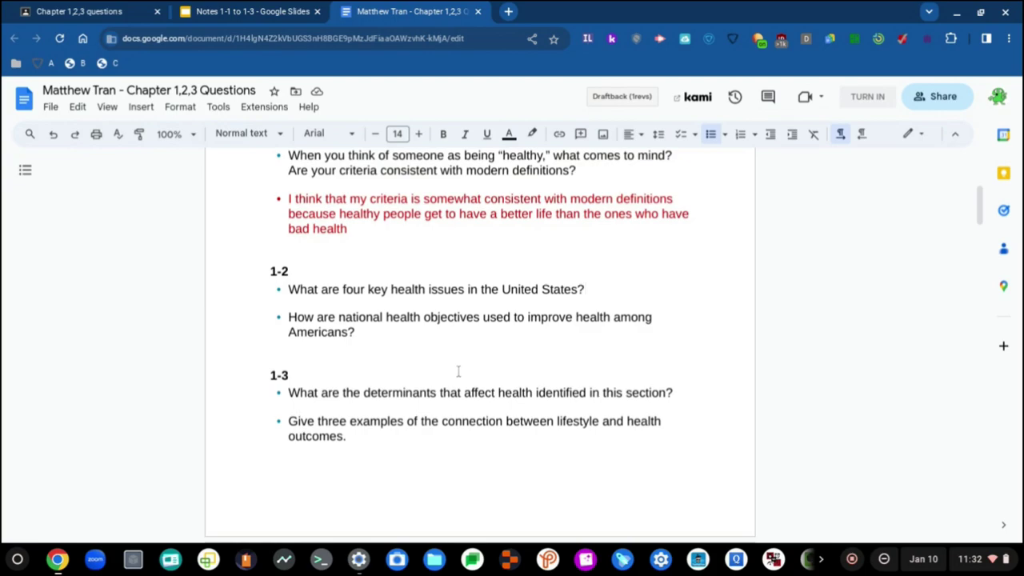
left_click(258, 9)
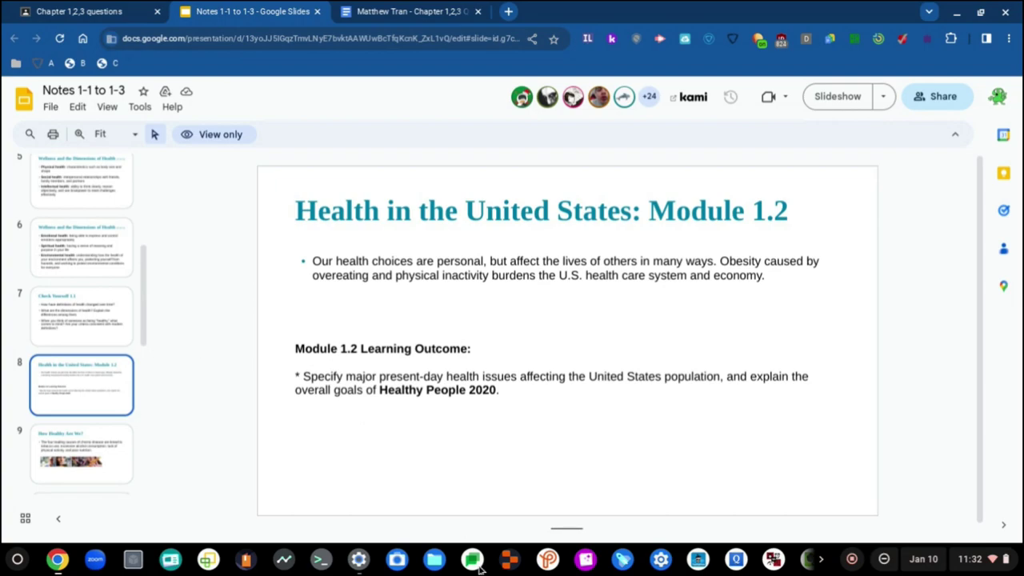
- Open and close system settings, then view Check Yourself 1.1 and the second Dimensions of Health slide
left_click(359, 558)
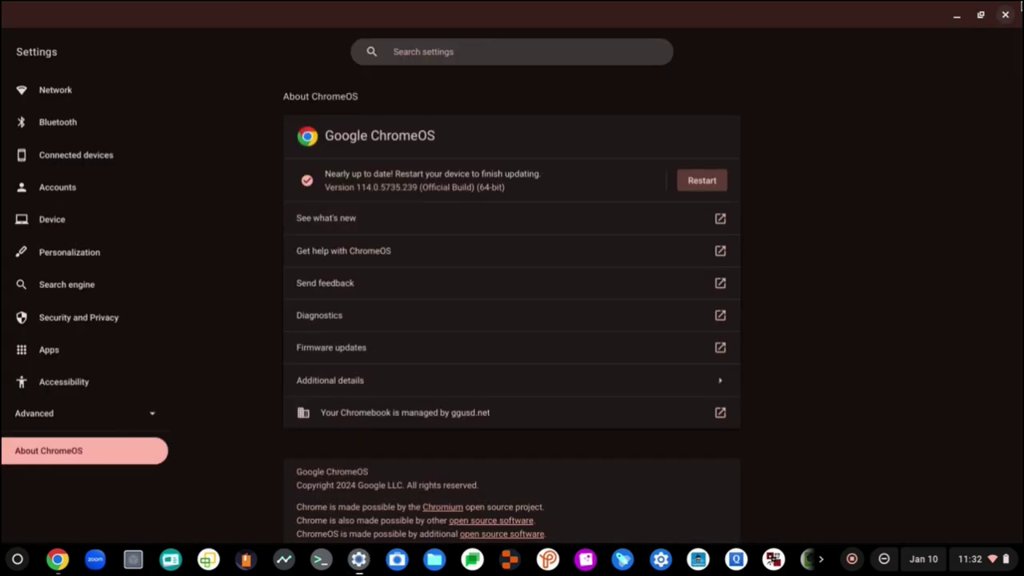
left_click(957, 14)
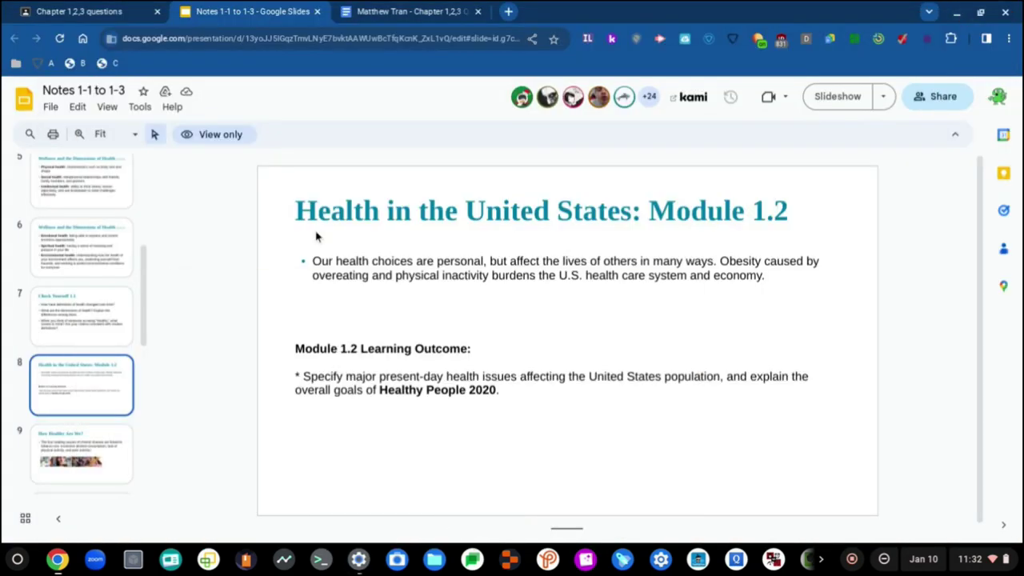
left_click(42, 303)
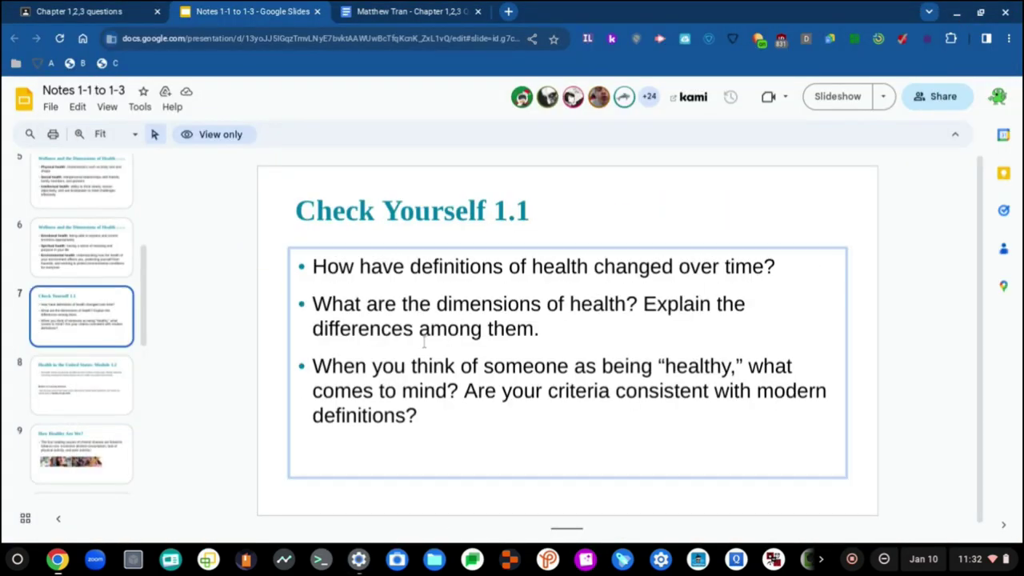
left_click(108, 253)
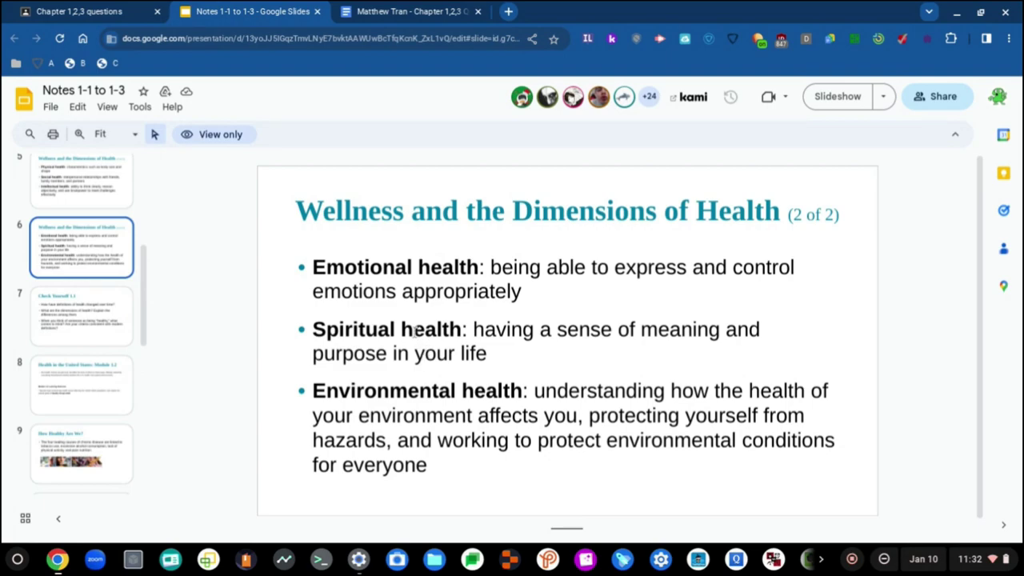
key("Up")
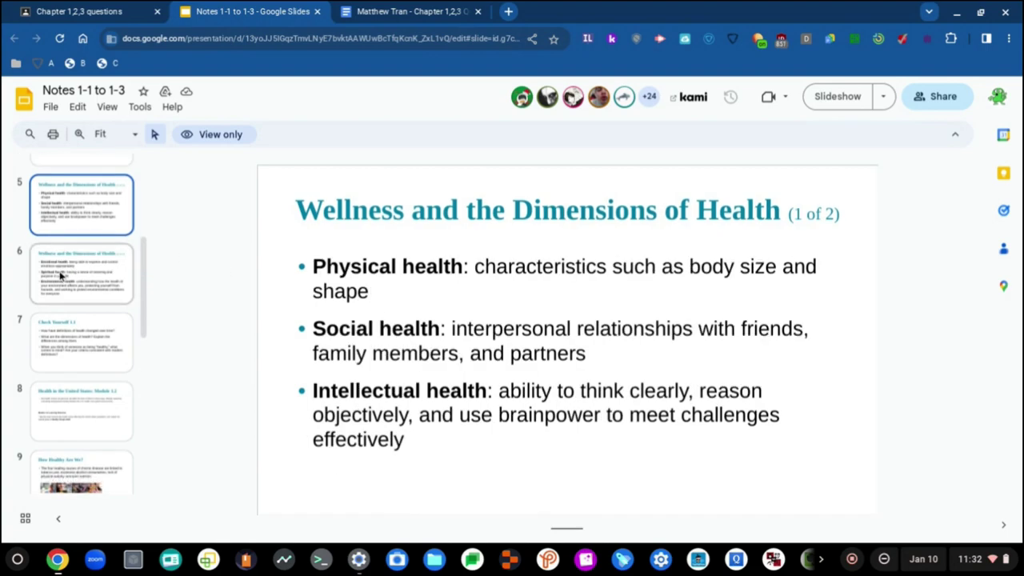
scroll(79, 280, "up", 5)
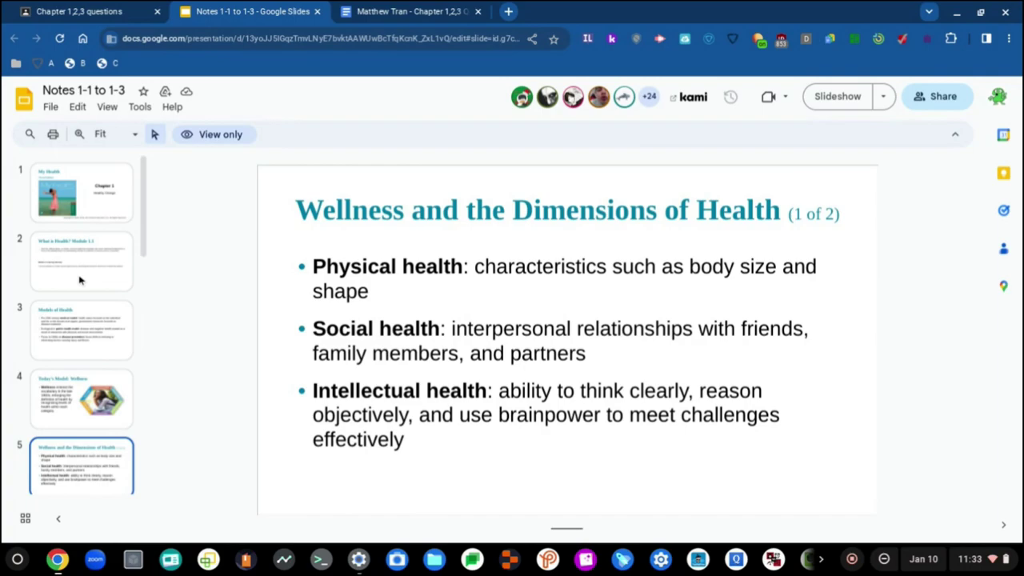
scroll(80, 279, "down", 1)
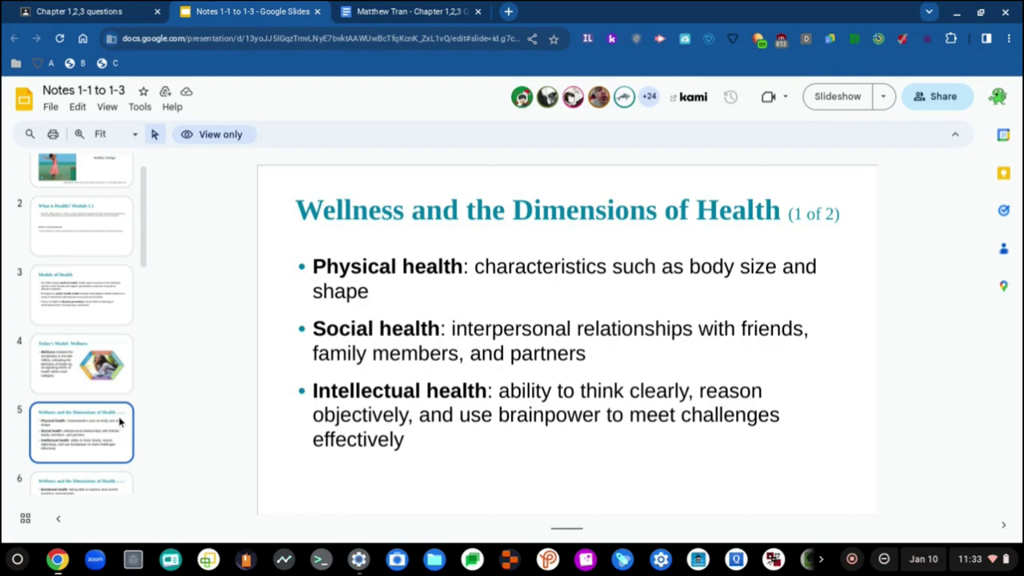
- Page through Today's Model: Wellness, both Dimensions of Health slides, Check Yourself 1.1 and Health in the United States
left_click(90, 364)
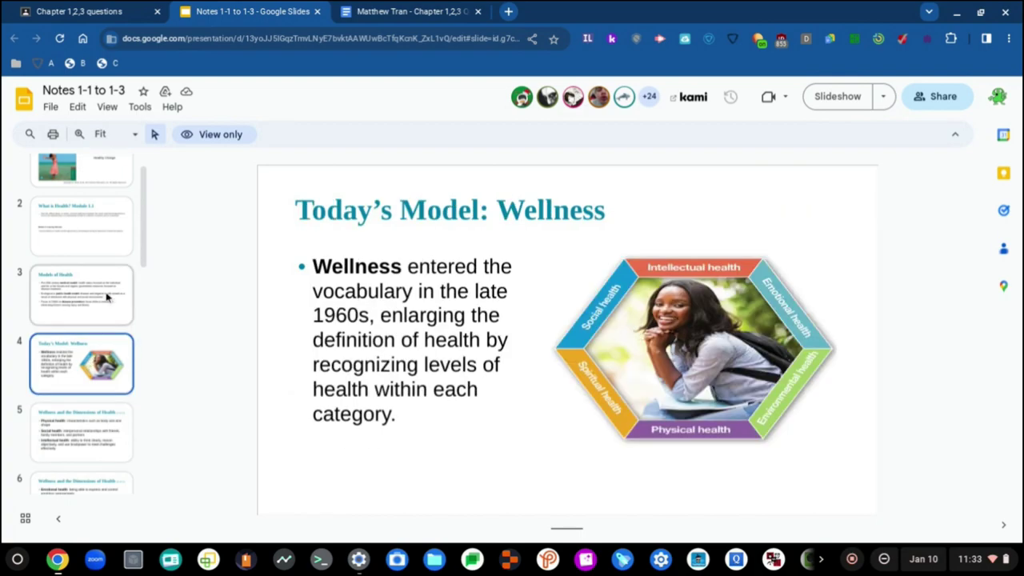
left_click(100, 419)
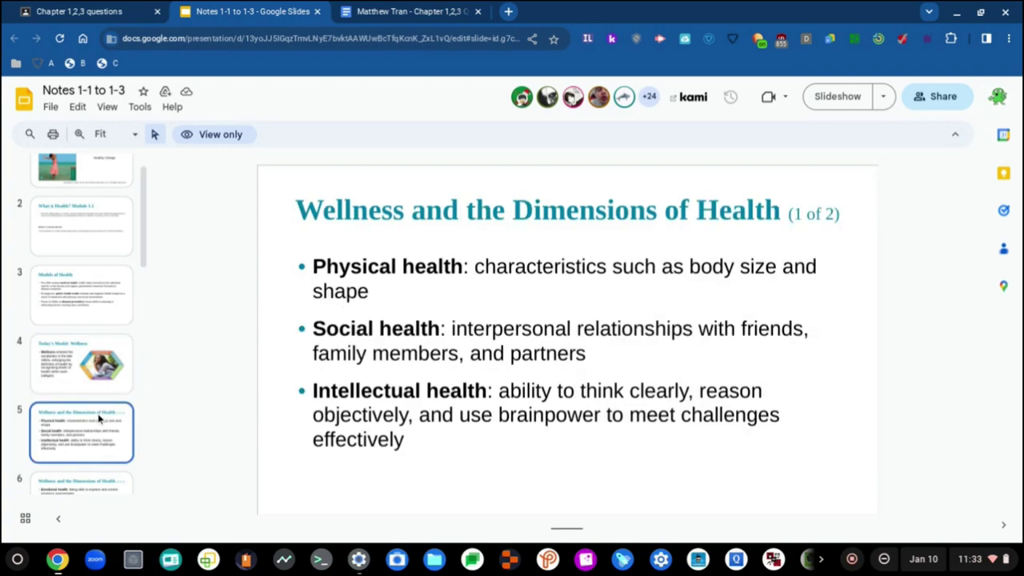
scroll(95, 392, "down", 3)
left_click(85, 324)
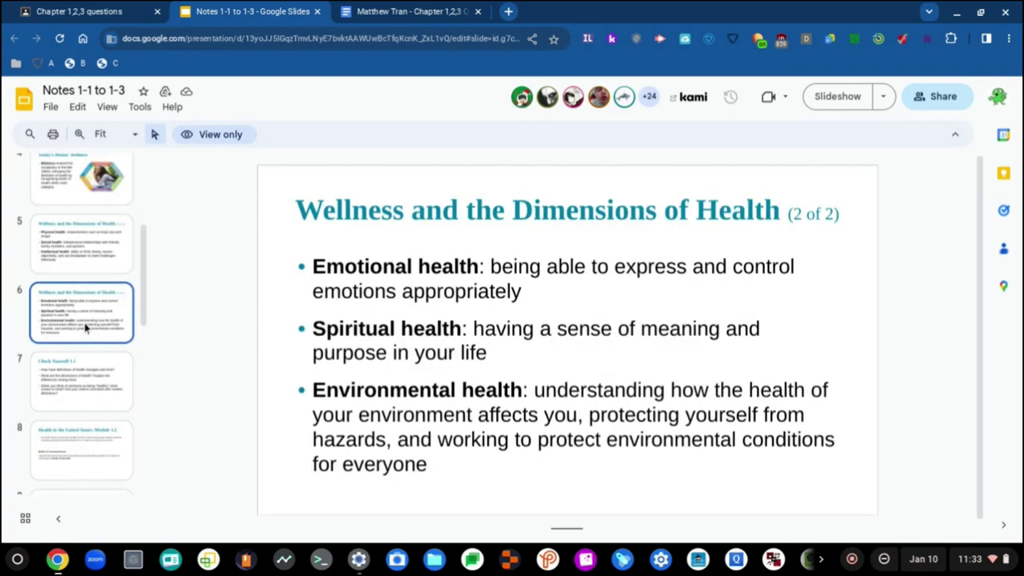
left_click(84, 386)
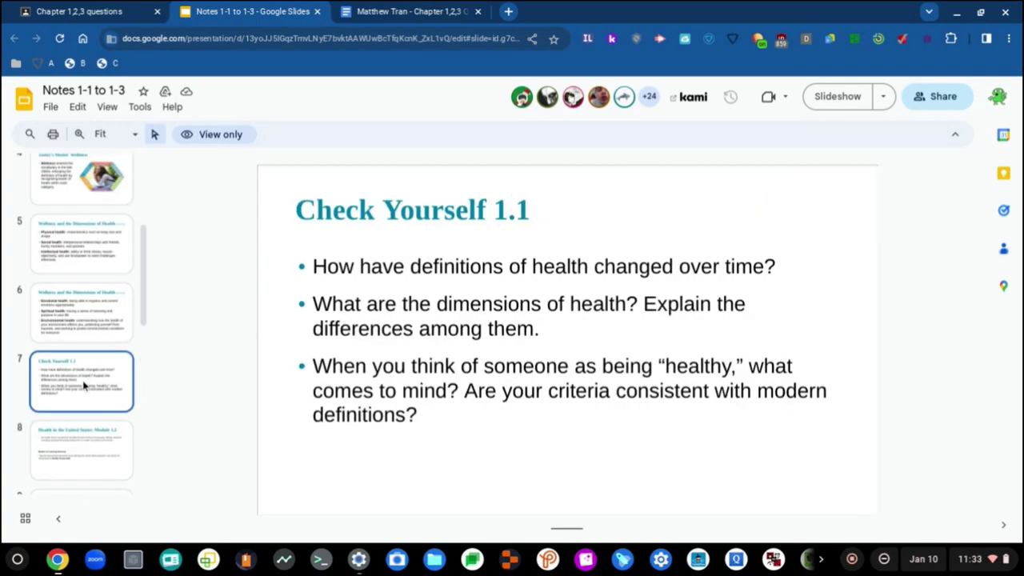
left_click(85, 450)
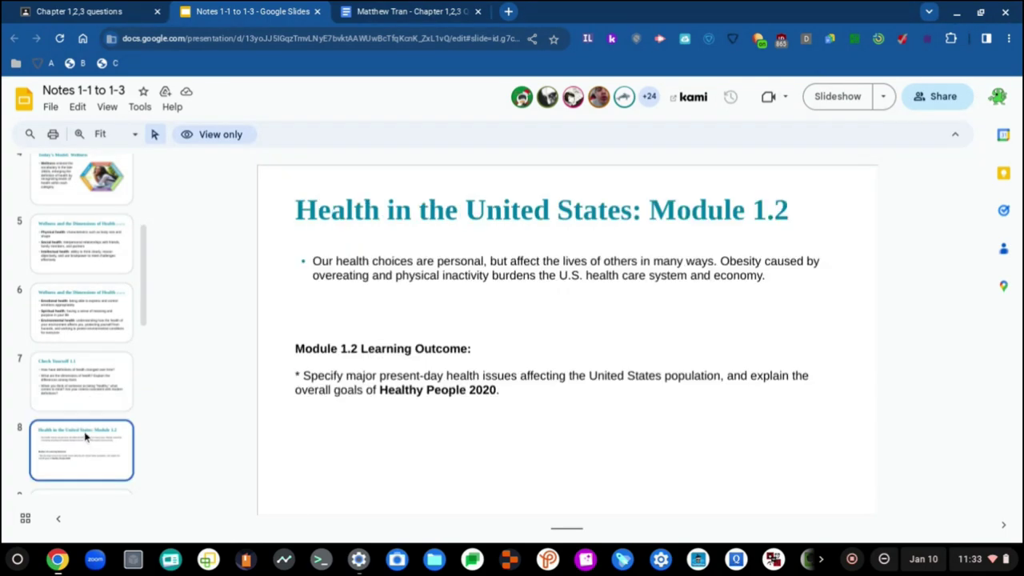
- Move on to the Healthy People 2020 and Check Yourself 1.2 slides, then return to the questions document
scroll(67, 373, "down", 3)
scroll(67, 374, "down", 2)
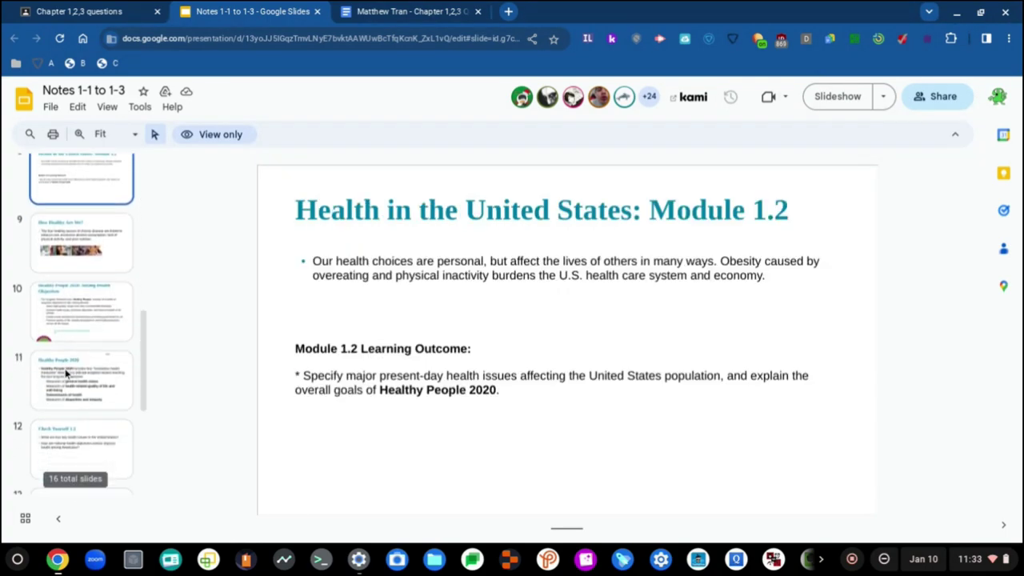
left_click(82, 404)
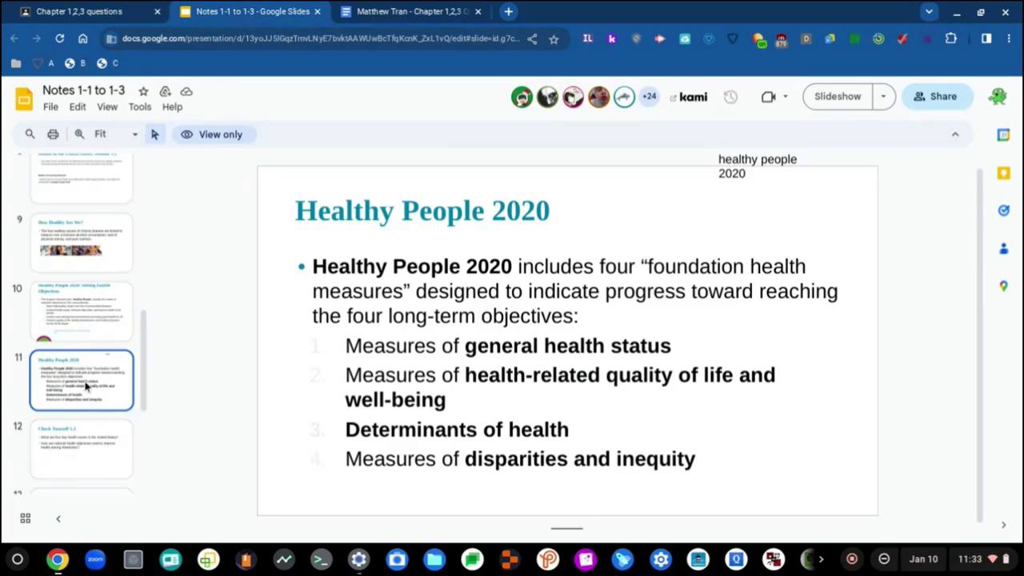
scroll(87, 387, "down", 1)
left_click(75, 389)
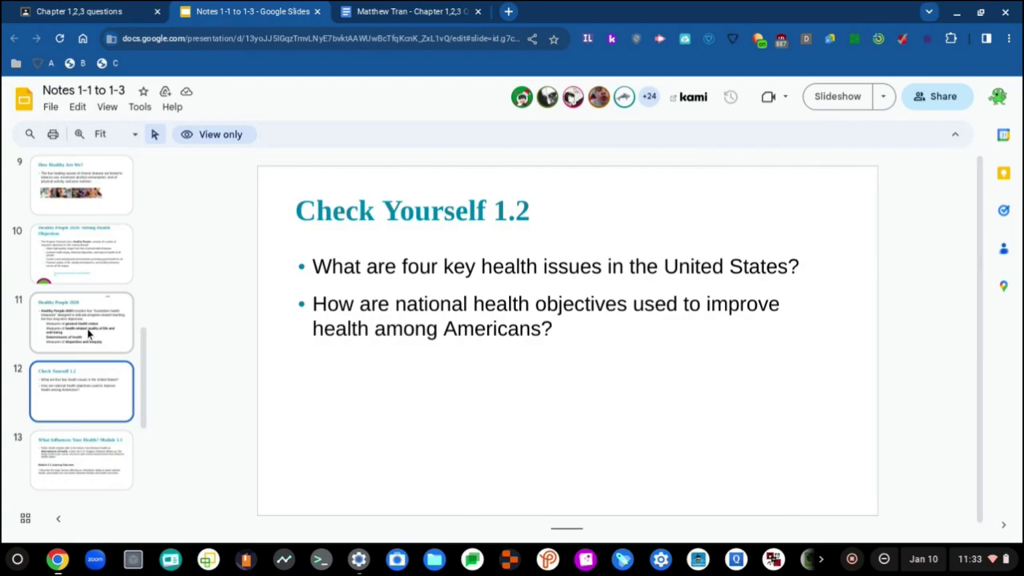
left_click(458, 7)
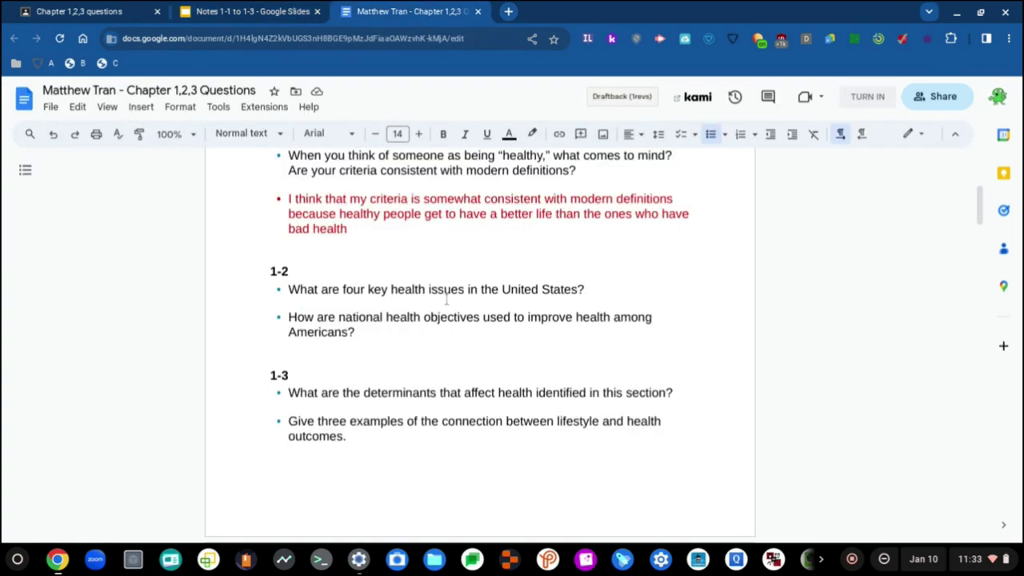
- Add an empty bullet under the four key health issues question, with bold off and dark red text
key("Return")
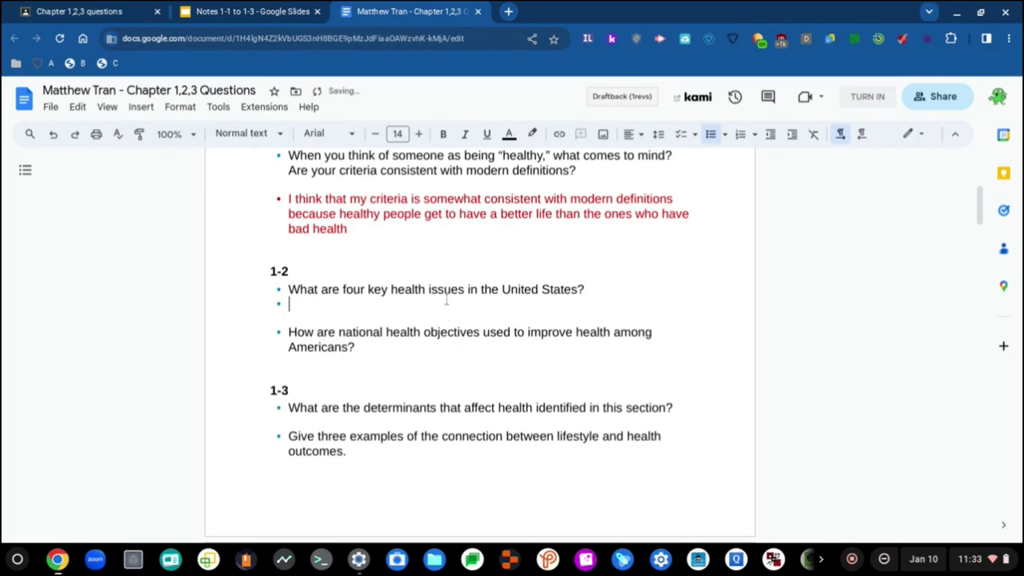
left_click(444, 134)
left_click(444, 135)
left_click(509, 136)
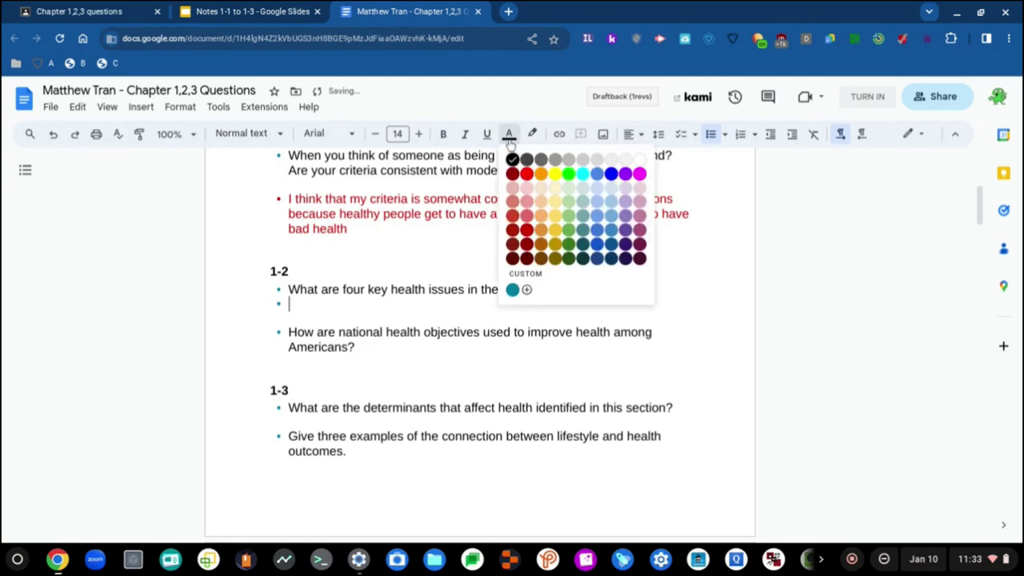
left_click(527, 230)
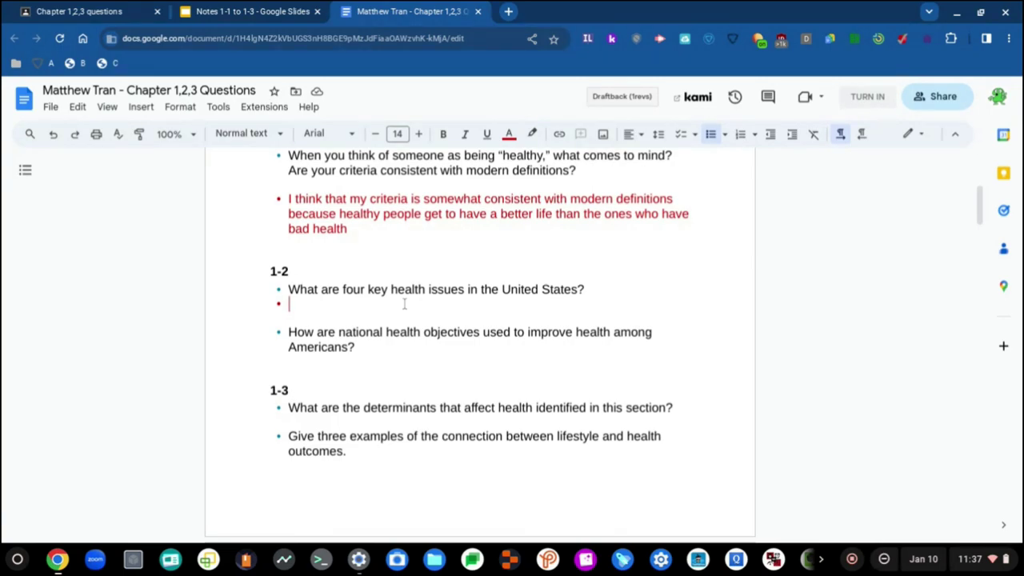
- Type 'Tobbacco, drinking' on the red bullet and bring up the spelling suggestion for Tobbacco
scroll(405, 303, "up", 5)
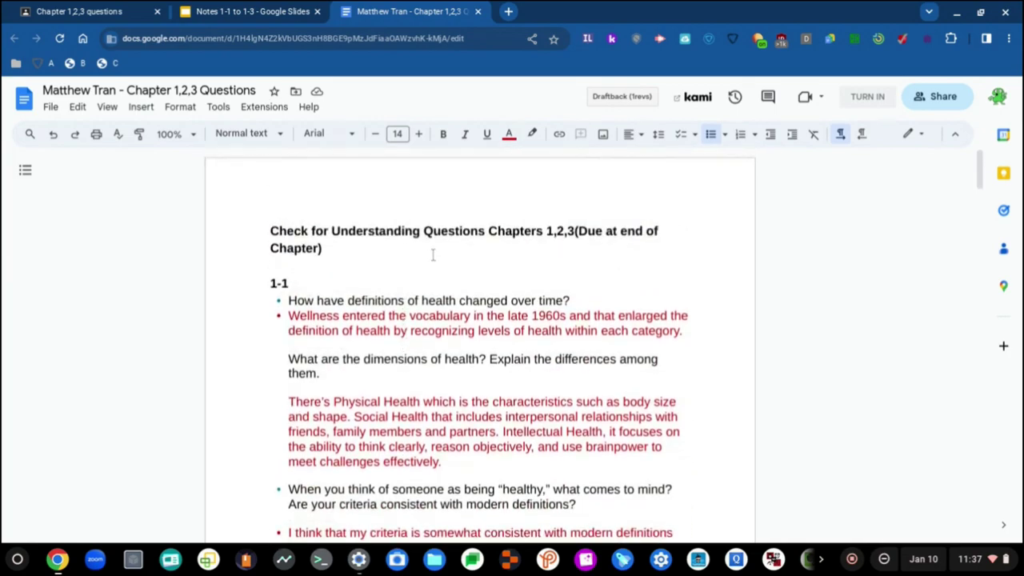
scroll(434, 255, "down", 5)
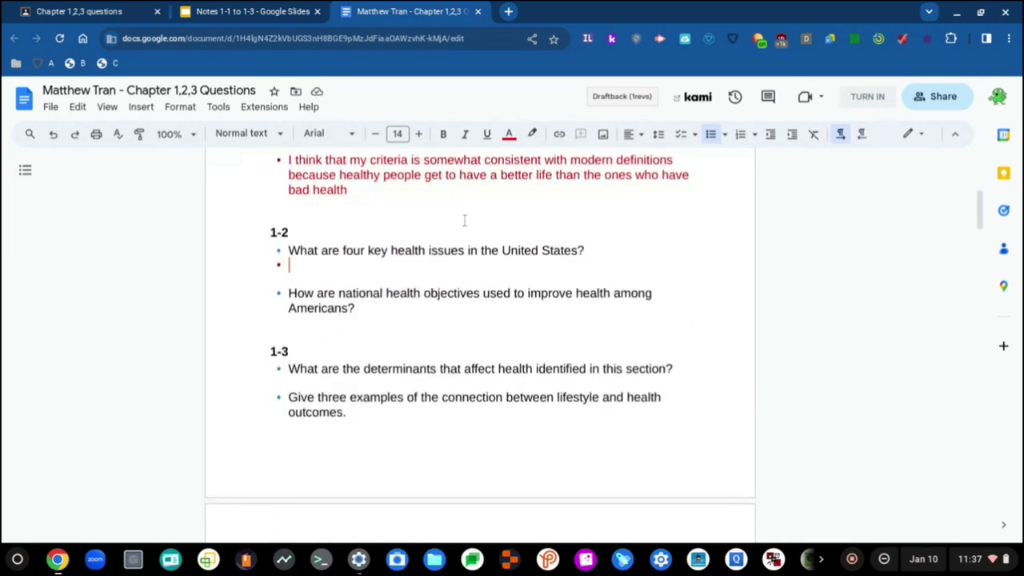
scroll(460, 219, "up", 5)
scroll(313, 303, "down", 4)
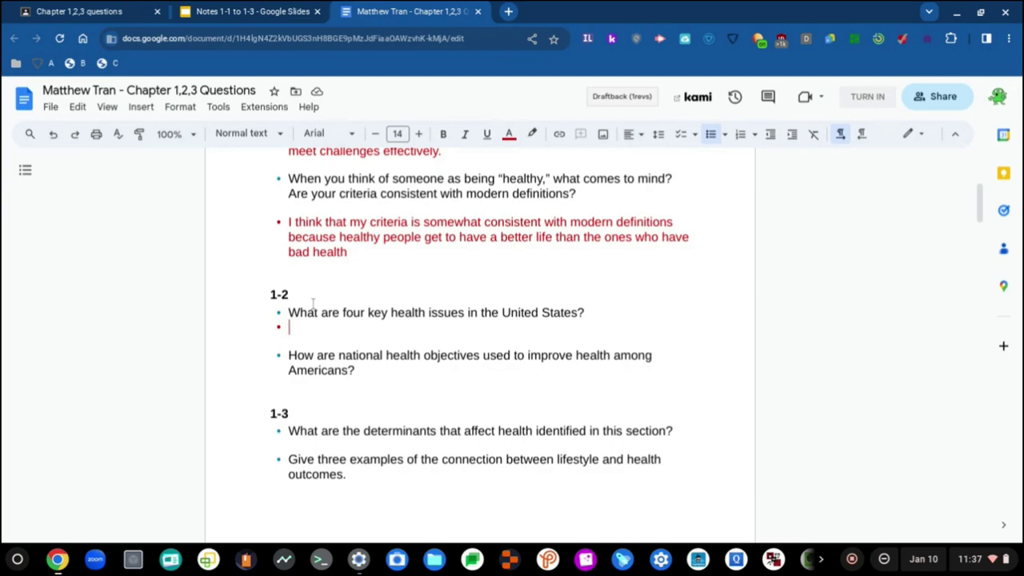
type("Tobbacc")
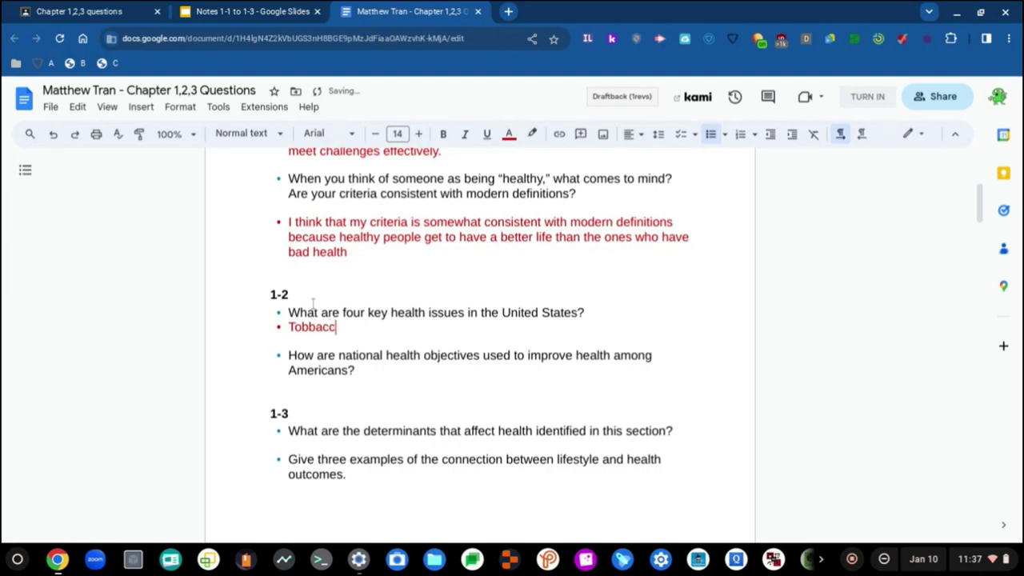
type("o, drinking")
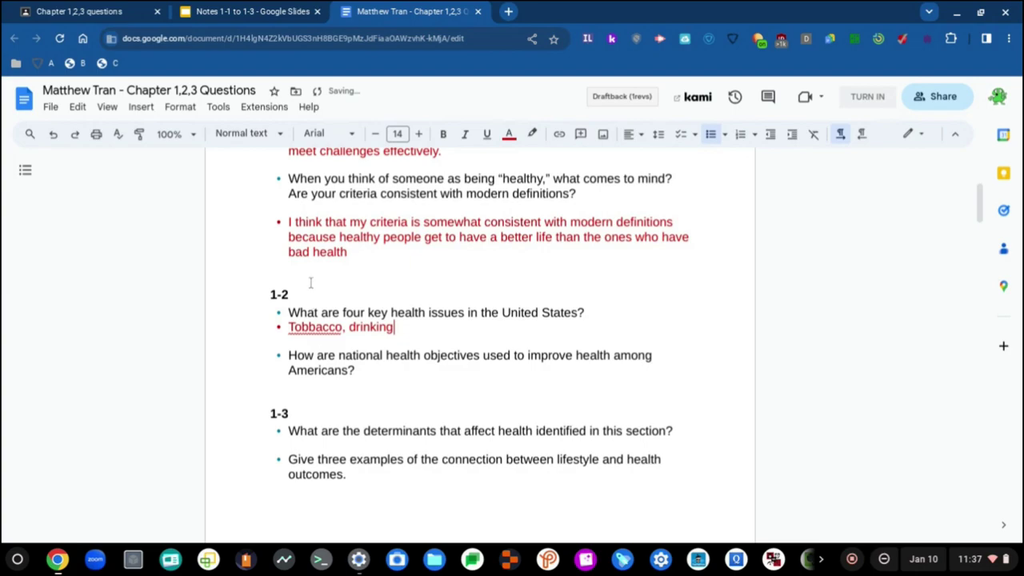
left_click(303, 326)
- Correct the spelling to Tobacco, then search Google for the four key health issues in the US
left_click(331, 310)
left_click(508, 12)
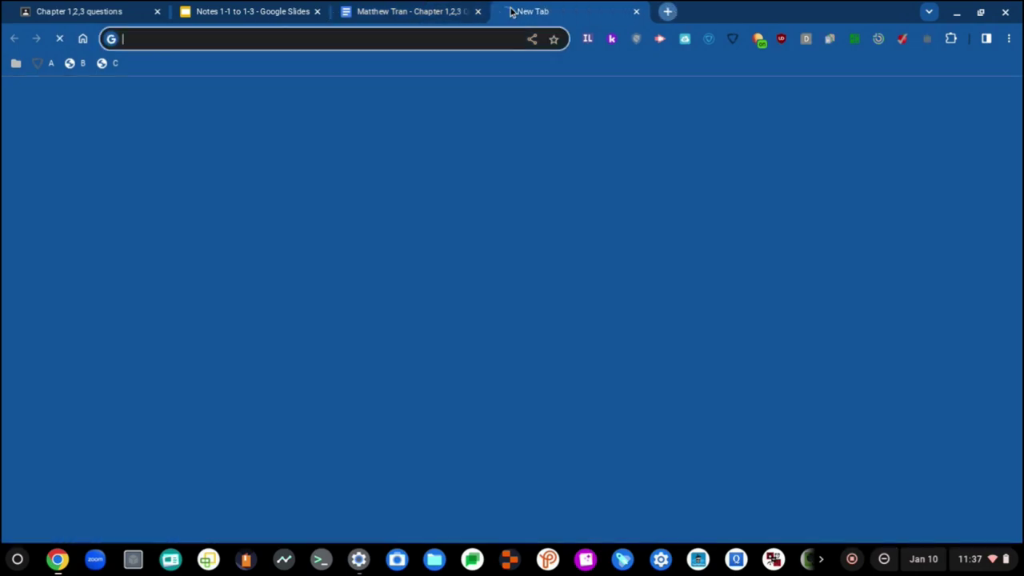
type("what are ")
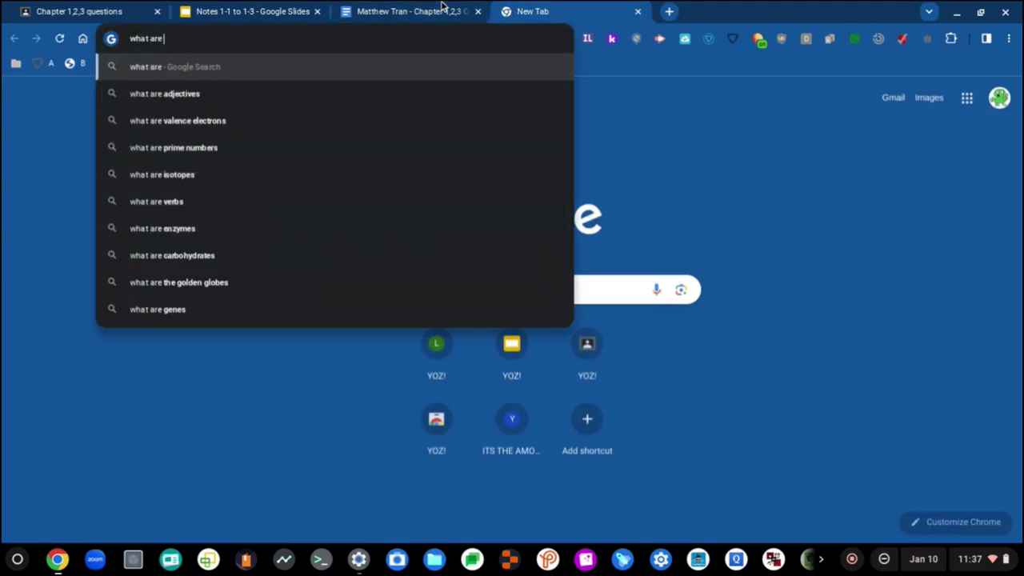
type("the four hea")
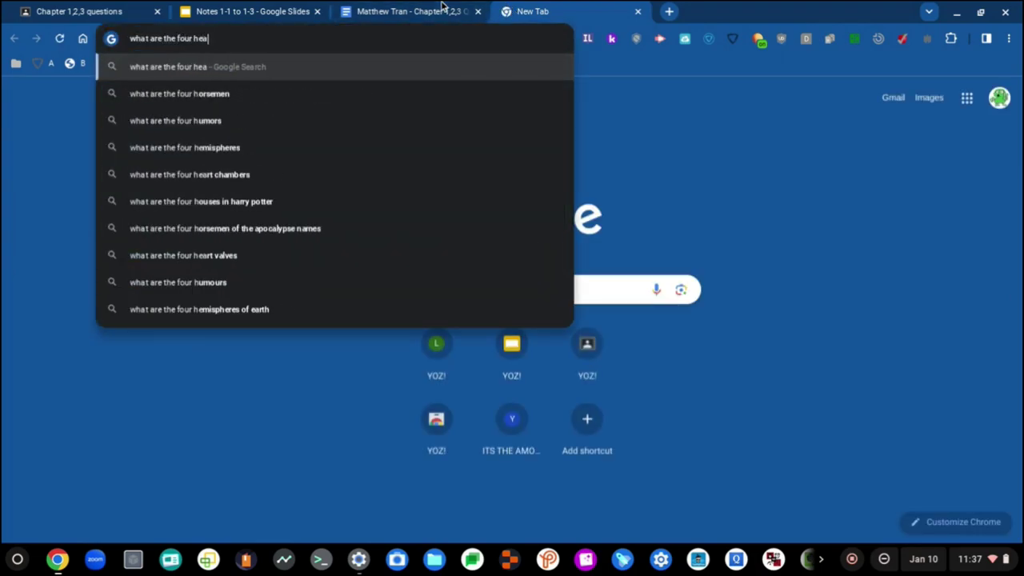
type("lth")
left_click(443, 10)
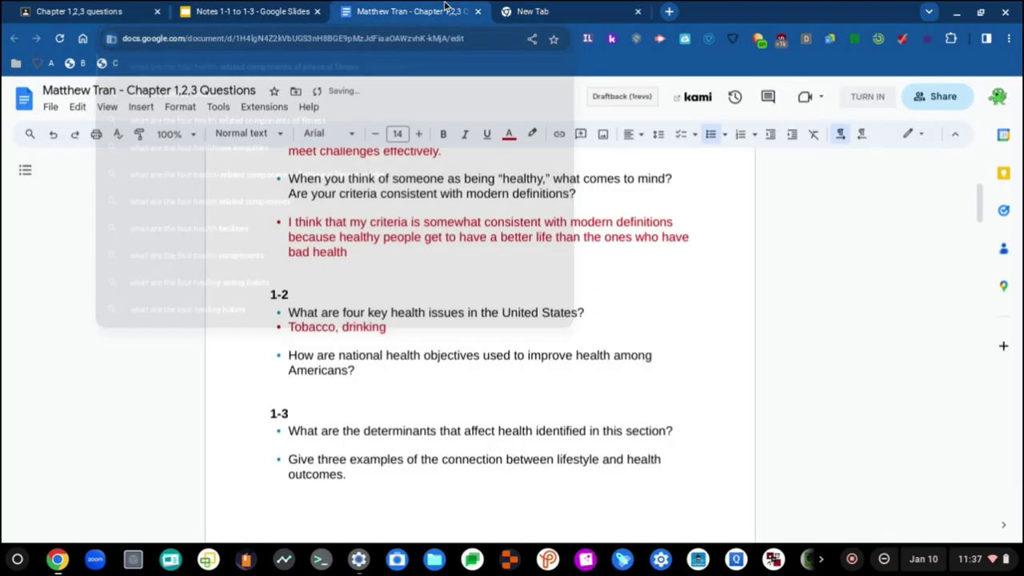
left_click(566, 8)
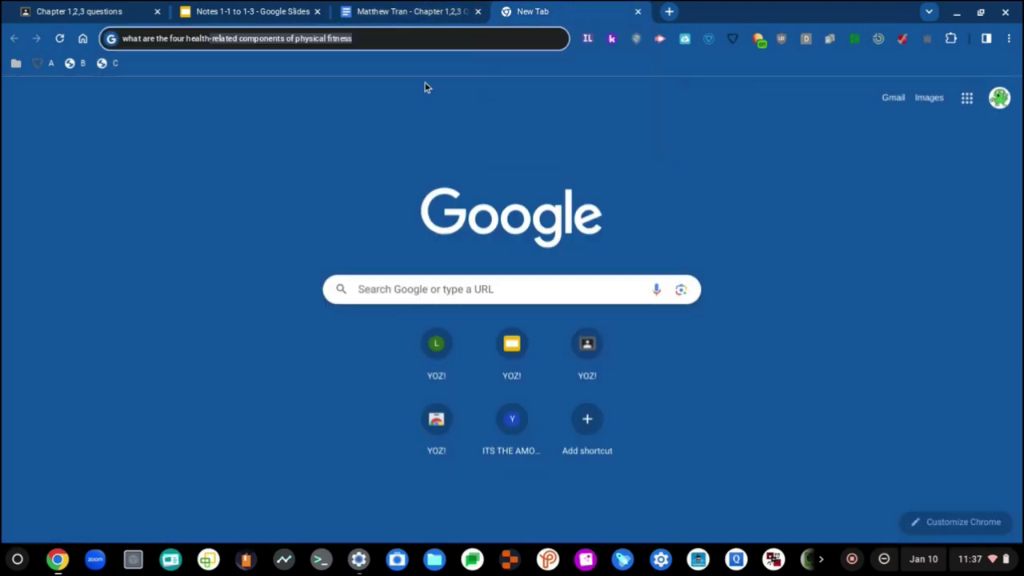
key("BackSpace")
key("BackSpace")
key("BackSpace")
key("BackSpace")
key("BackSpace")
key("BackSpace")
key("BackSpace")
key("BackSpace")
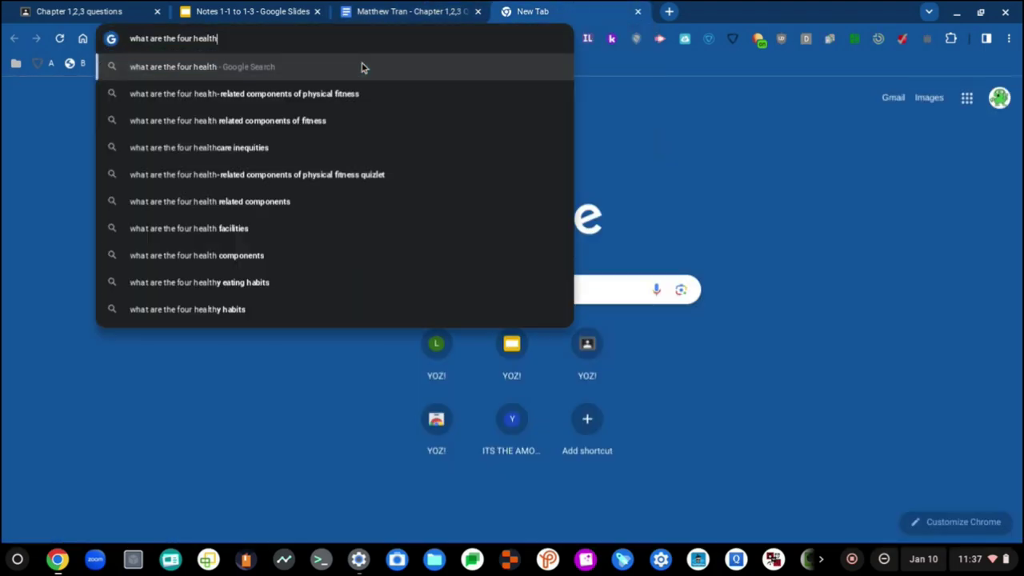
type("key ")
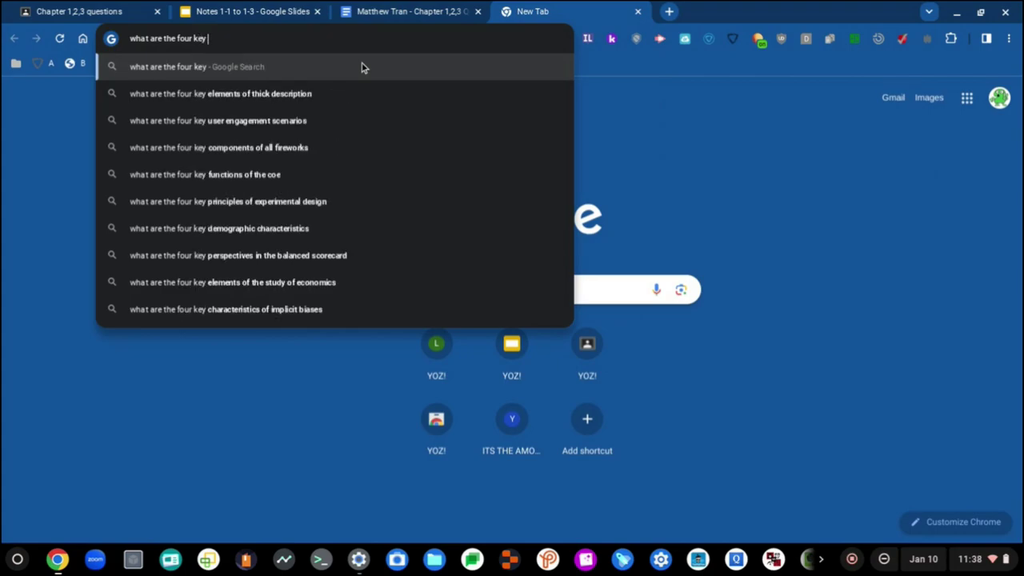
type("health issues in the us")
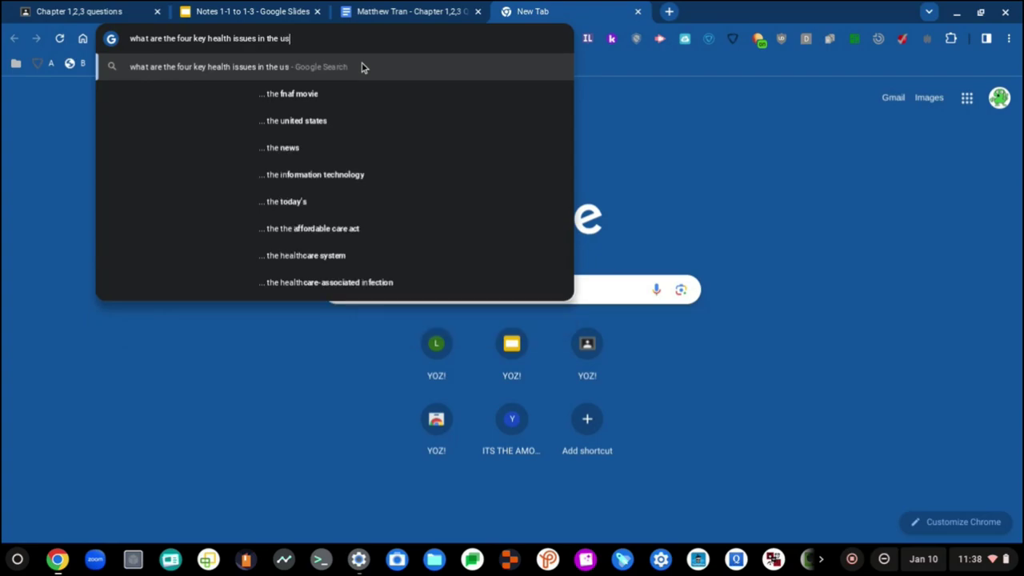
key("Return")
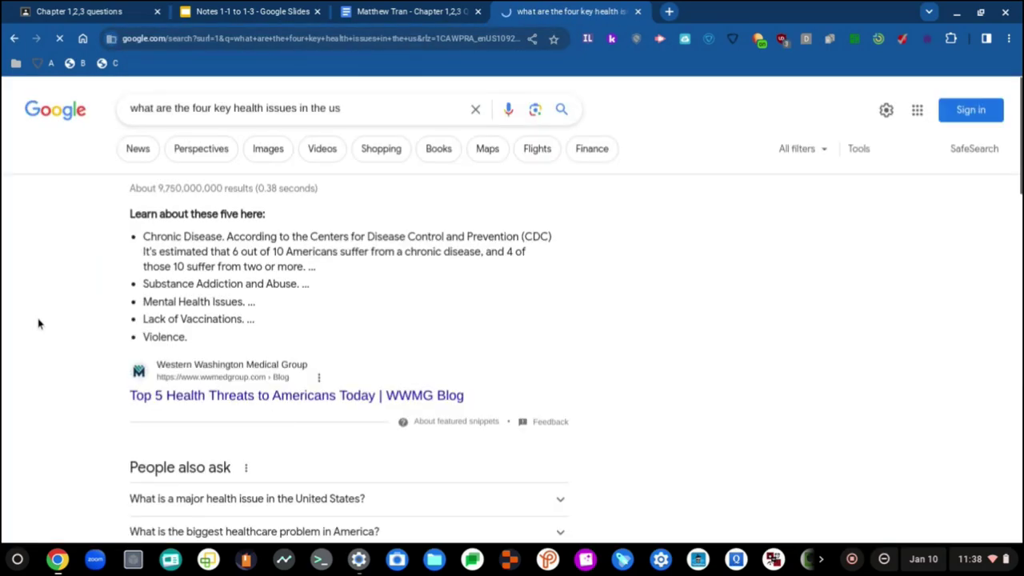
- Compare the search results with the questions document, ending back in the document
scroll(37, 323, "down", 1)
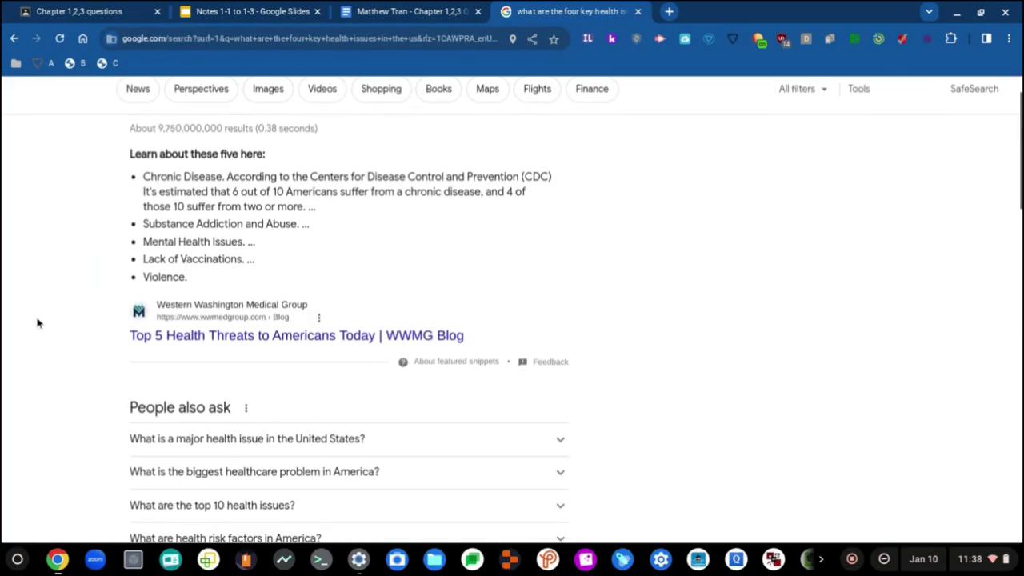
left_click(367, 12)
left_click(521, 8)
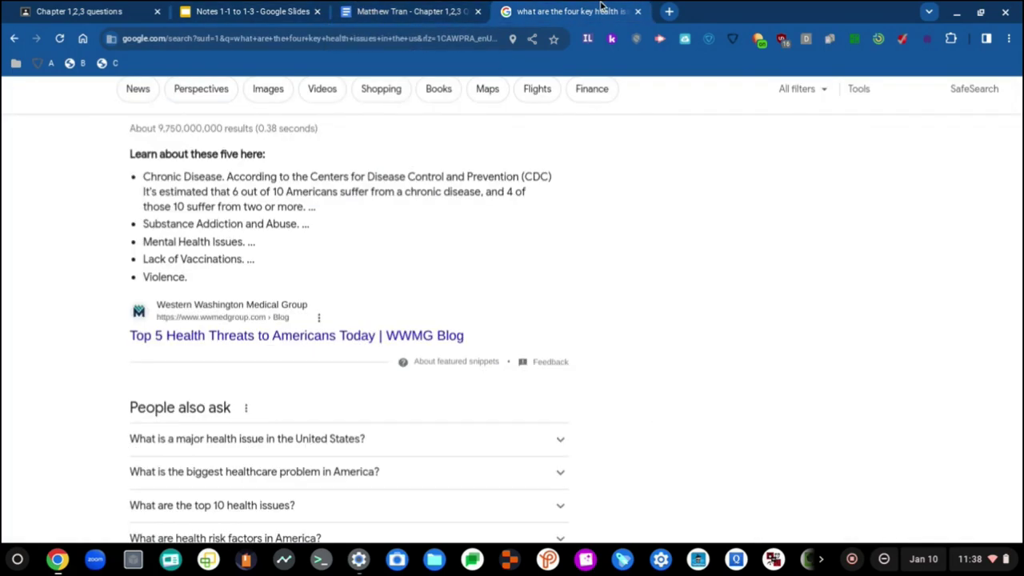
scroll(486, 235, "up", 1)
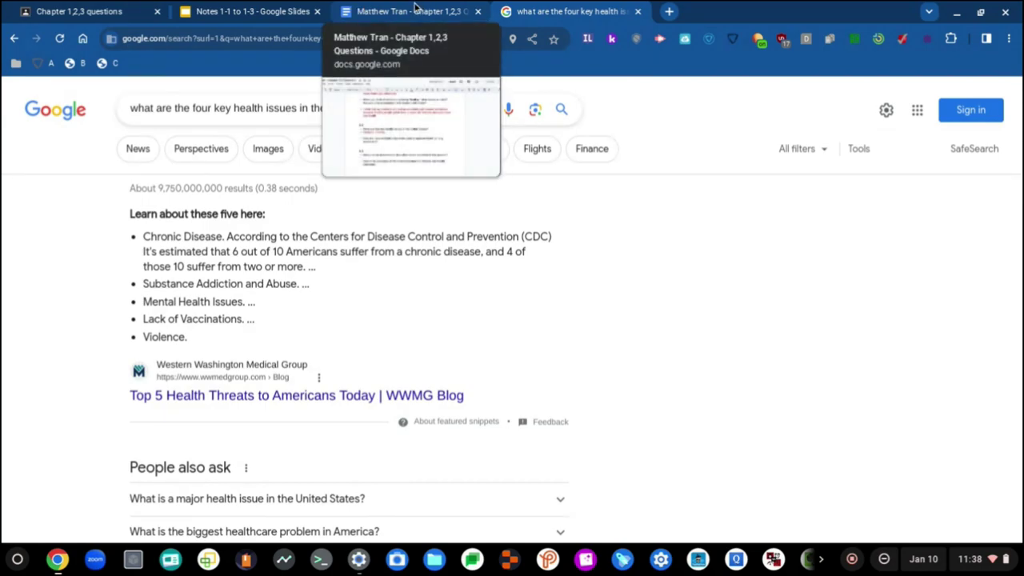
left_click(415, 8)
left_click(564, 10)
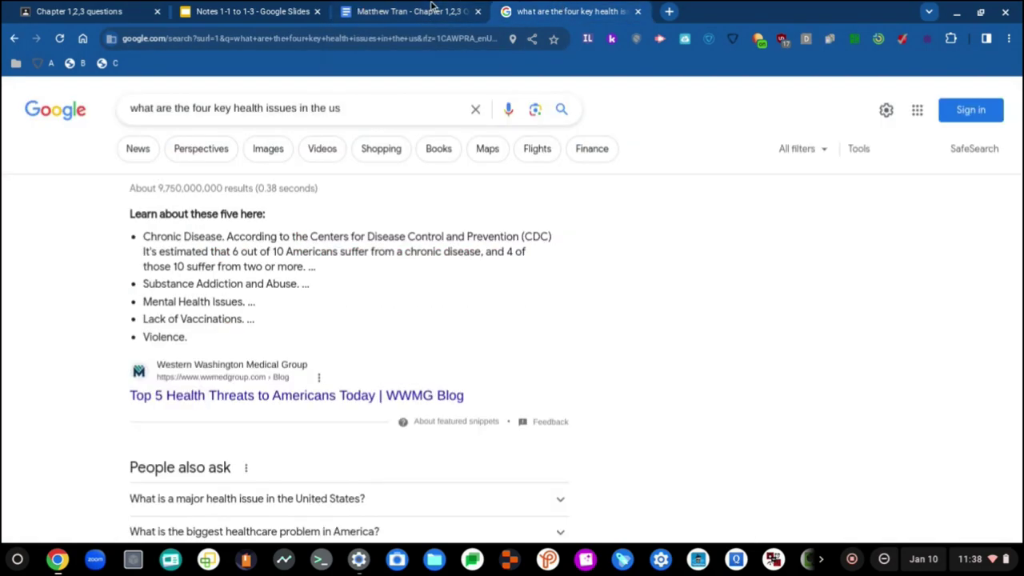
left_click(356, 8)
- Extend the red answer with 'chronic disease,' after drinking
left_click(427, 334)
type(", and ")
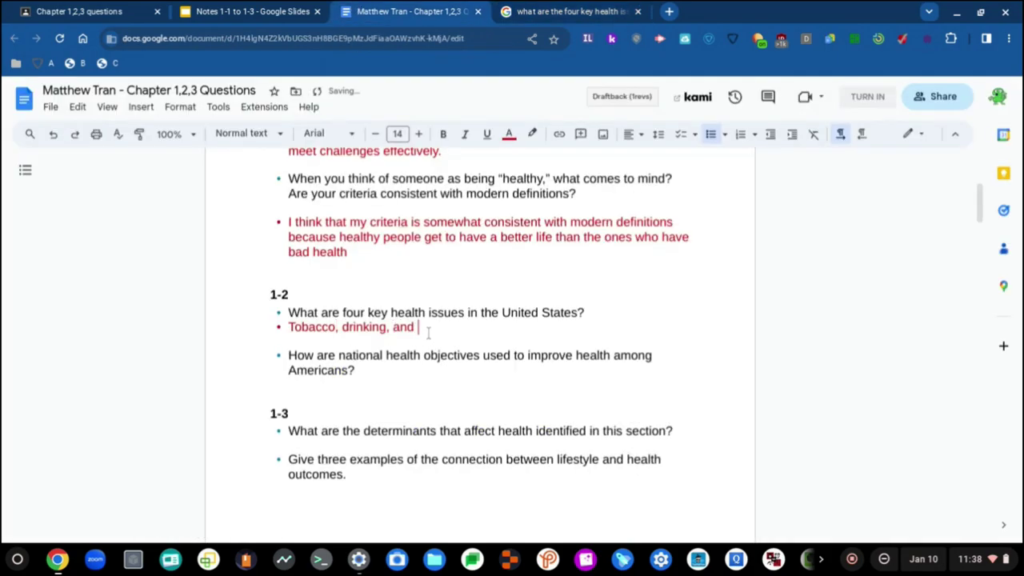
type("ch")
key("BackSpace")
key("BackSpace")
key("BackSpace")
key("BackSpace")
key("BackSpace")
key("BackSpace")
type("chronic disease,")
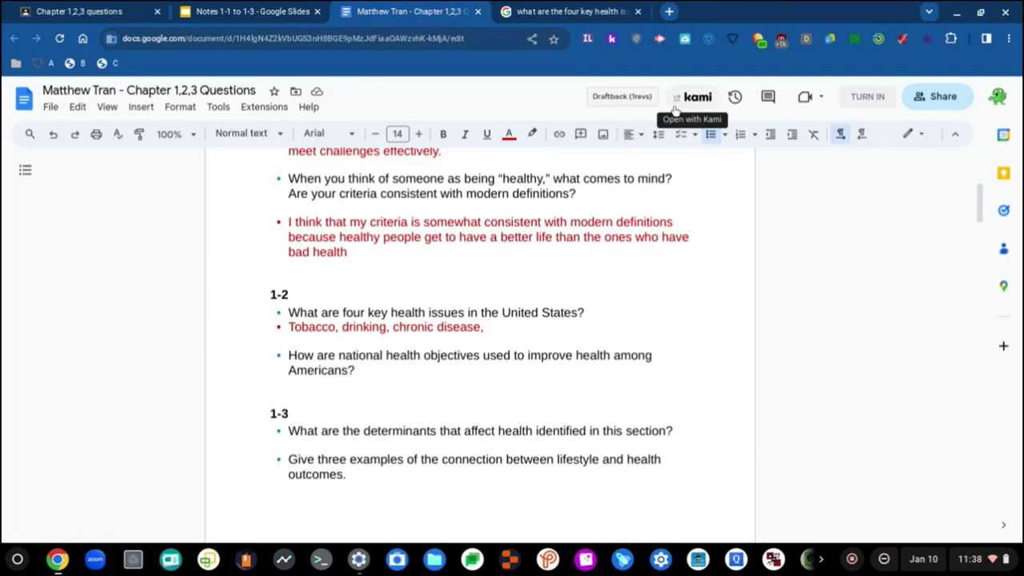
- Close the search results tab and finish the answer with 'and Substance abuse'
left_click(588, 11)
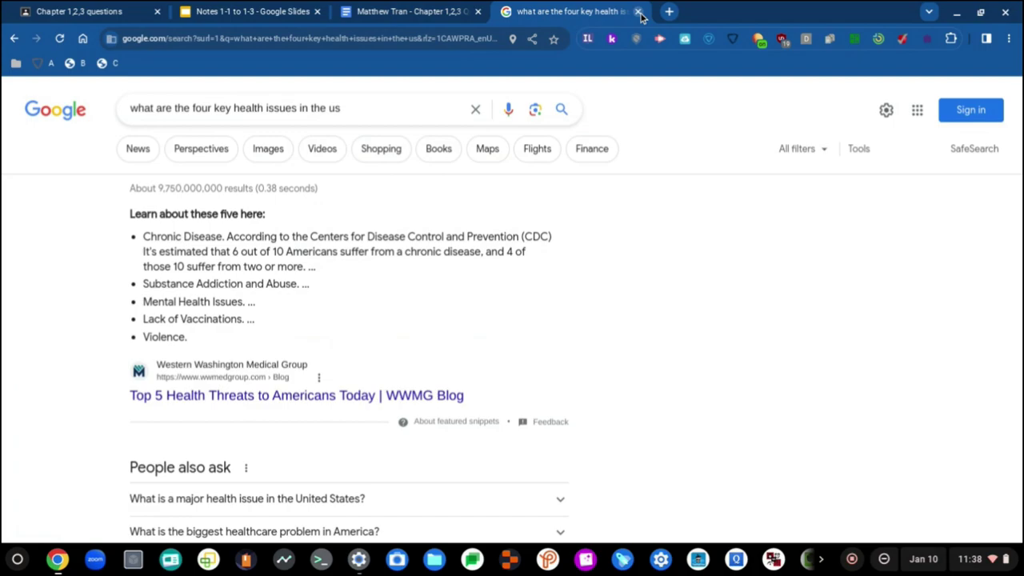
left_click(638, 12)
type("Substance and A")
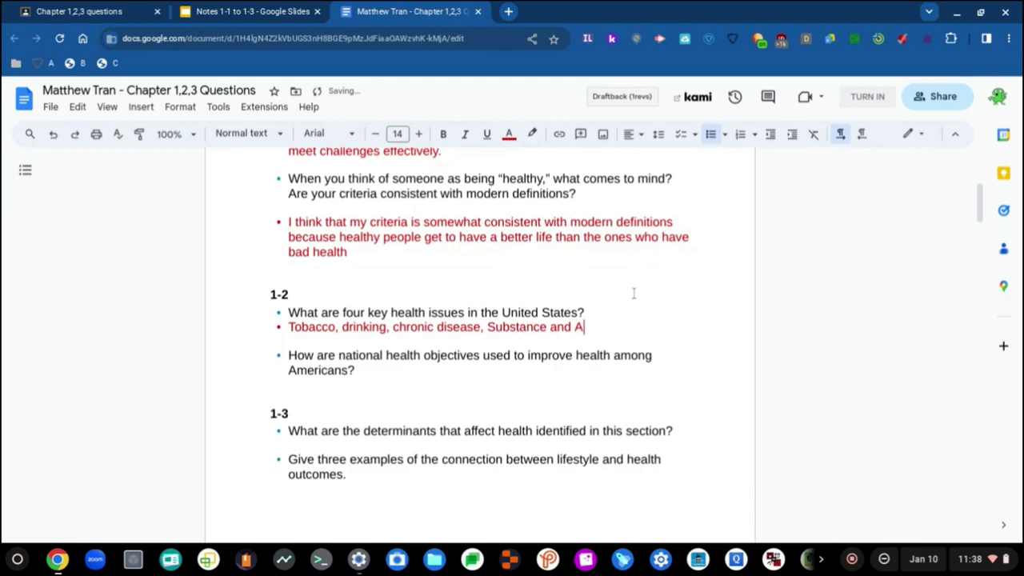
type("ddiction")
key("BackSpace")
key("BackSpace")
key("BackSpace")
key("BackSpace")
key("BackSpace")
key("BackSpace")
key("BackSpace")
key("BackSpace")
key("BackSpace")
key("BackSpace")
key("BackSpace")
key("BackSpace")
key("BackSpace")
key("BackSpace")
type("abuse")
left_click(488, 326)
type("and")
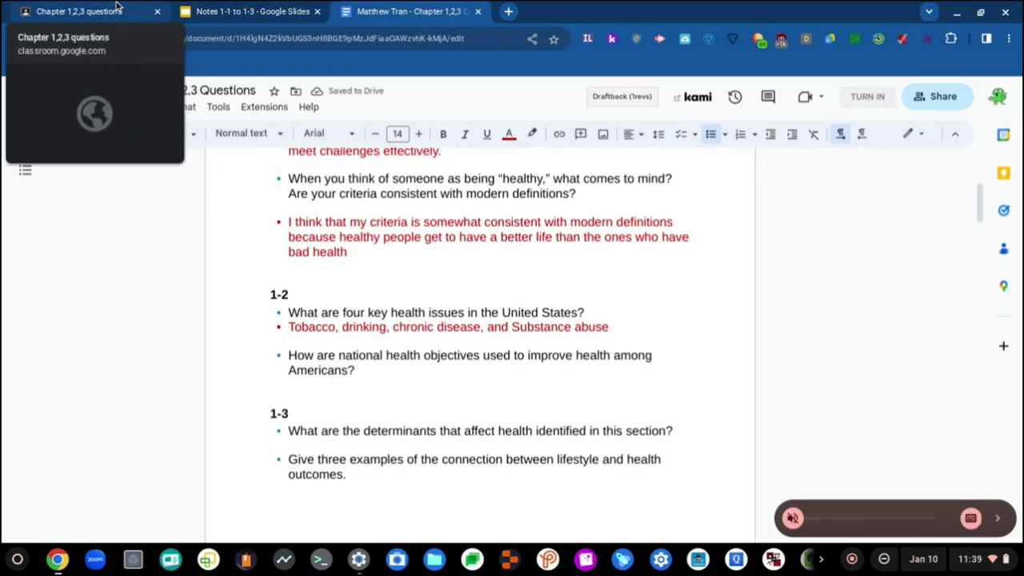
- Open the Notes 1-1 to 1-3 slide deck from the Health Ed class stream in Google Classroom
left_click(80, 11)
left_click(209, 94)
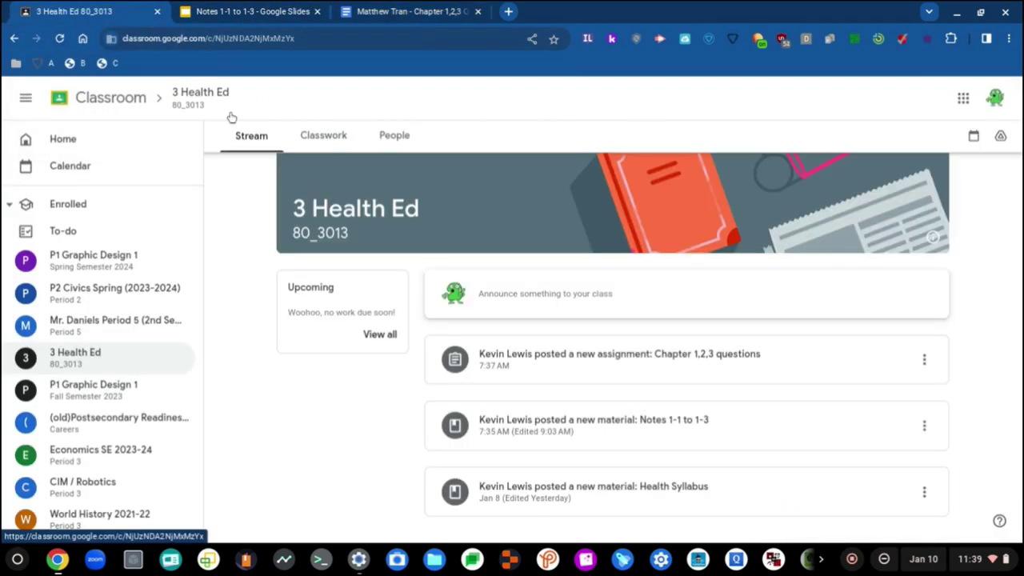
left_click(528, 428)
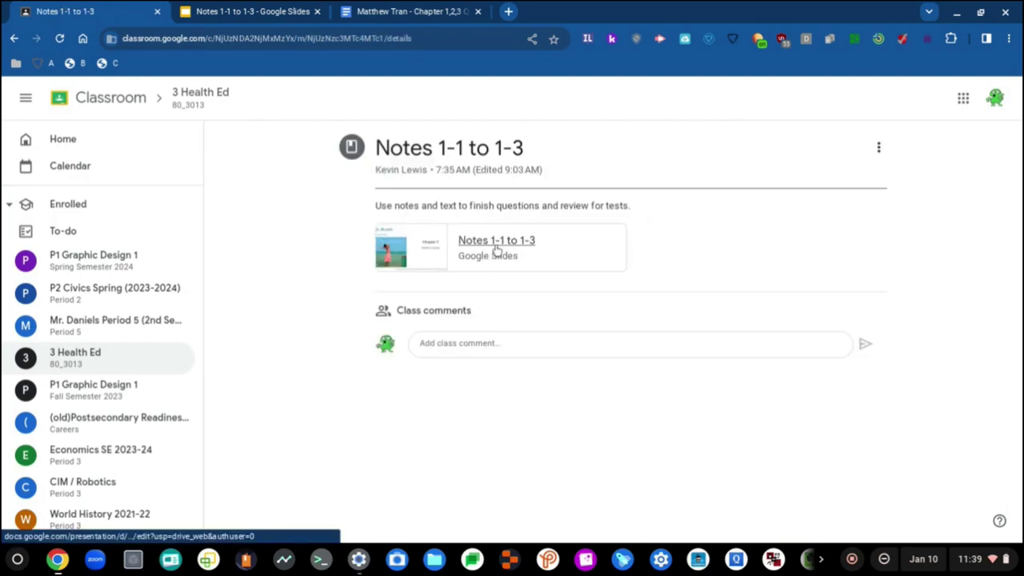
left_click(491, 249)
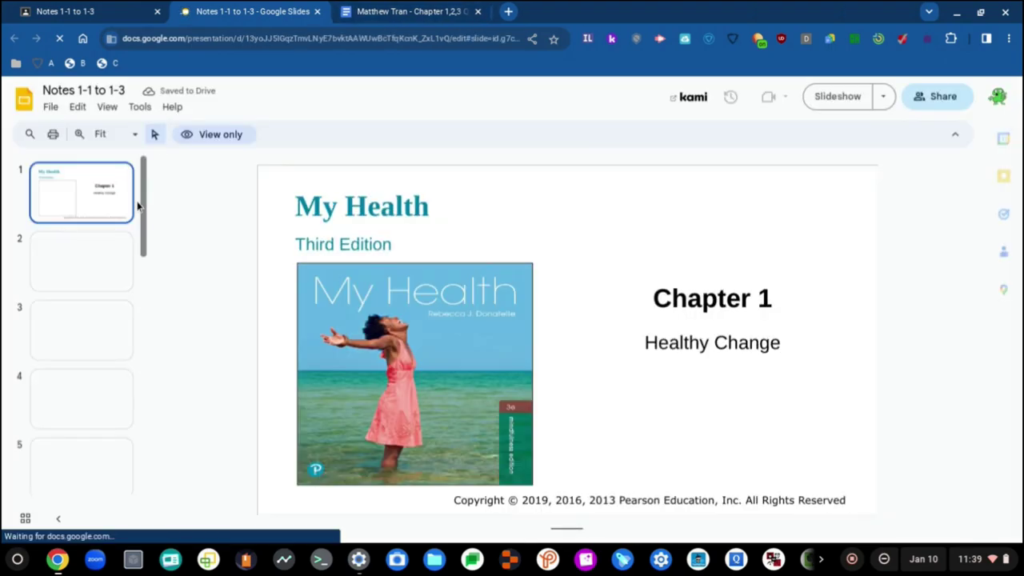
- Browse to the What Influences Your Health? slide, then return to the questions document with Ctrl+Tab
left_click(116, 328)
scroll(107, 336, "down", 4)
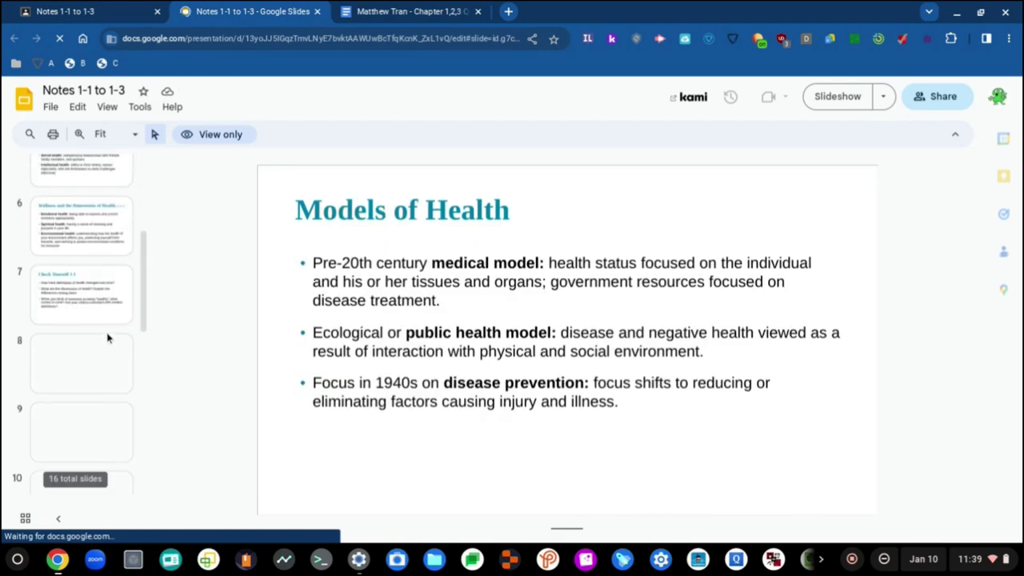
left_click(50, 383)
scroll(50, 383, "down", 5)
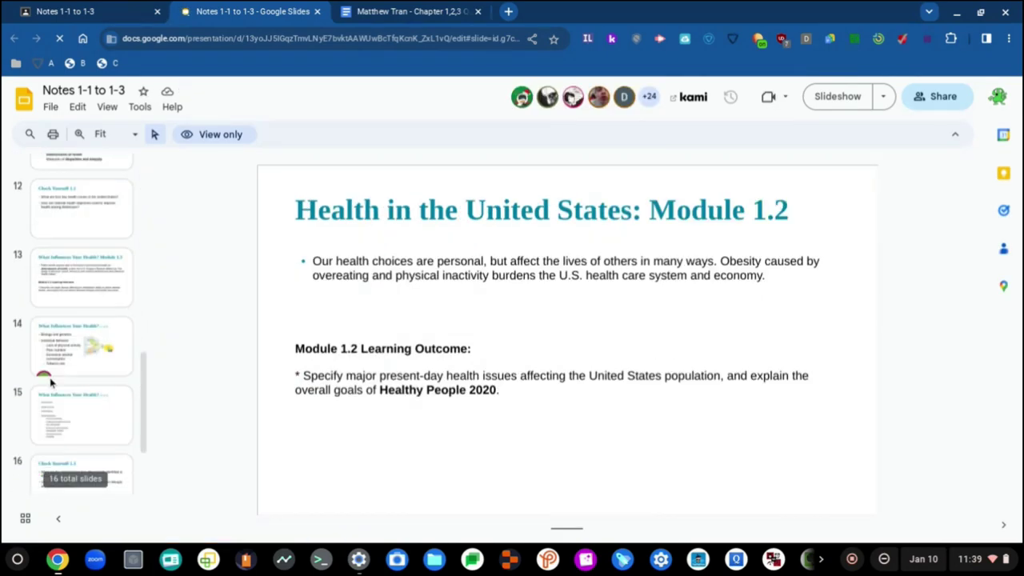
left_click(46, 340)
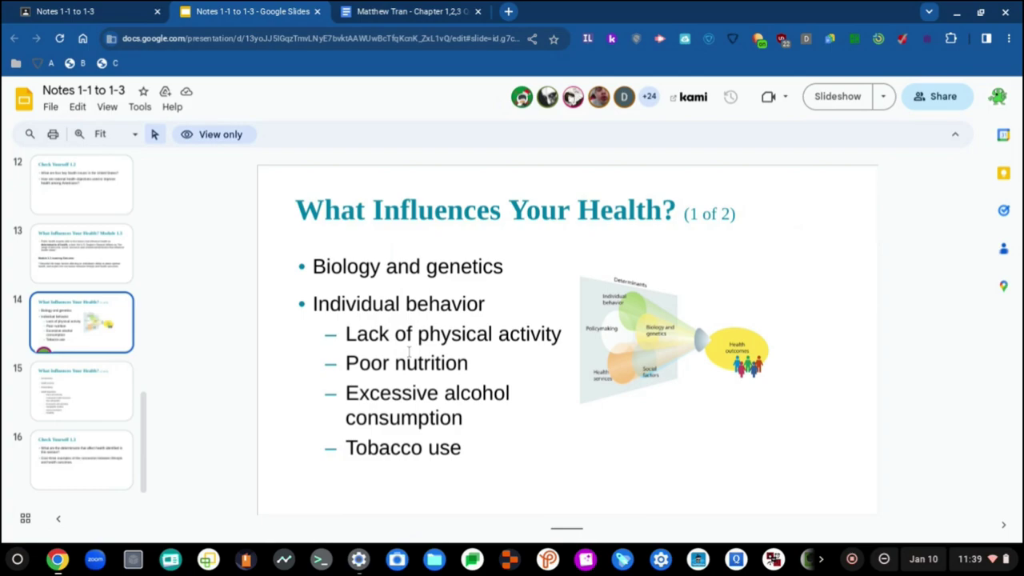
key("ctrl+Tab")
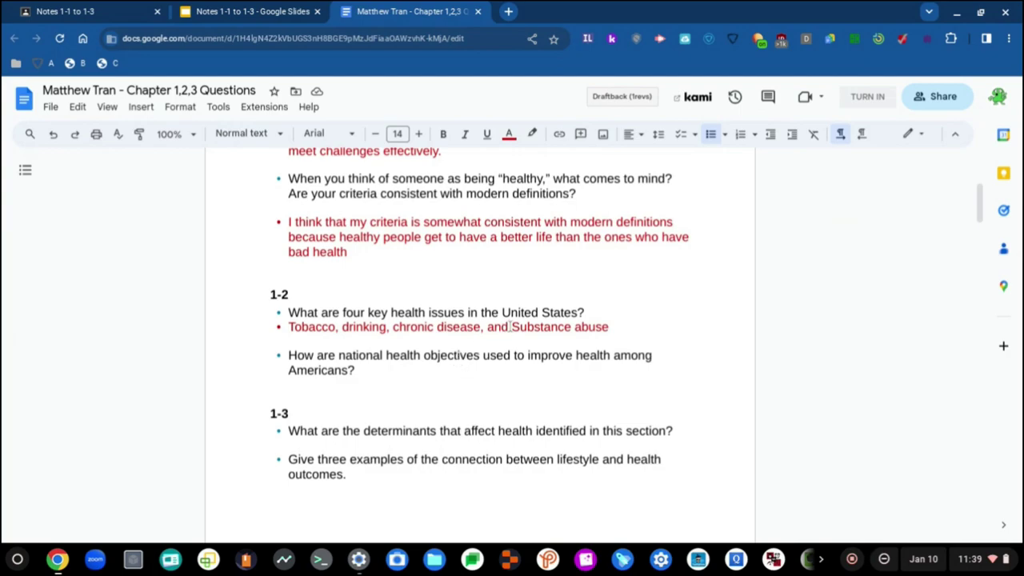
- Change 'Substance' to lowercase 'substance' in the 1-2 answer
left_click(519, 327)
key("BackSpace")
type("s")
- Start an empty bullet after 'Americans?' under the national health objectives question
left_click(492, 377)
key("Return")
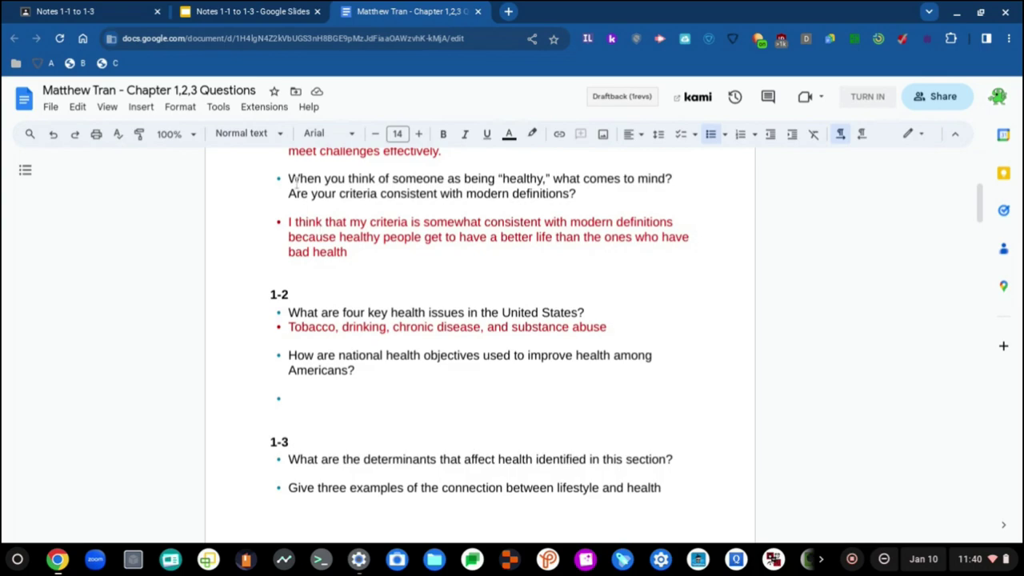
mouse_move(222, 6)
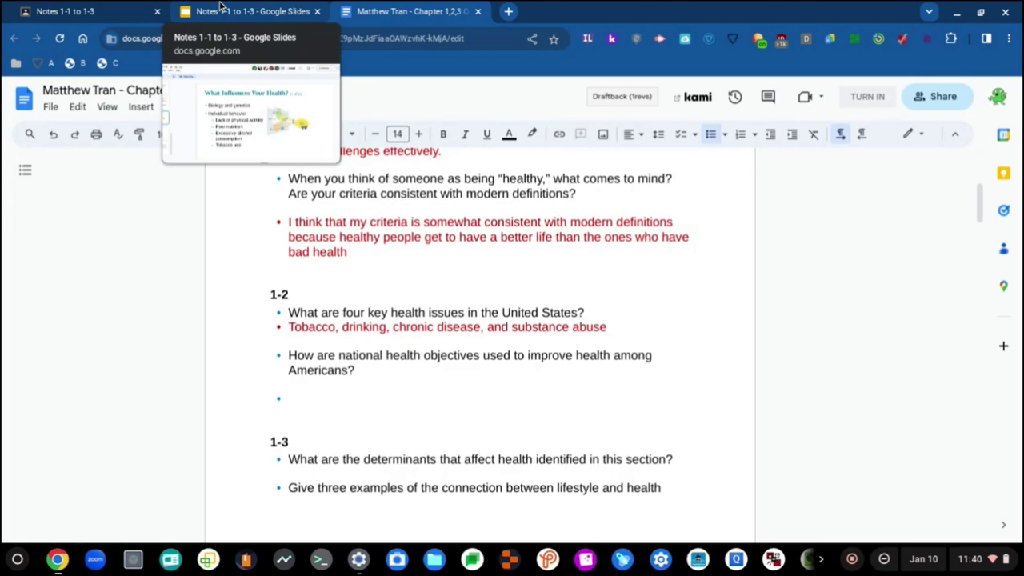
scroll(363, 321, "down", 1)
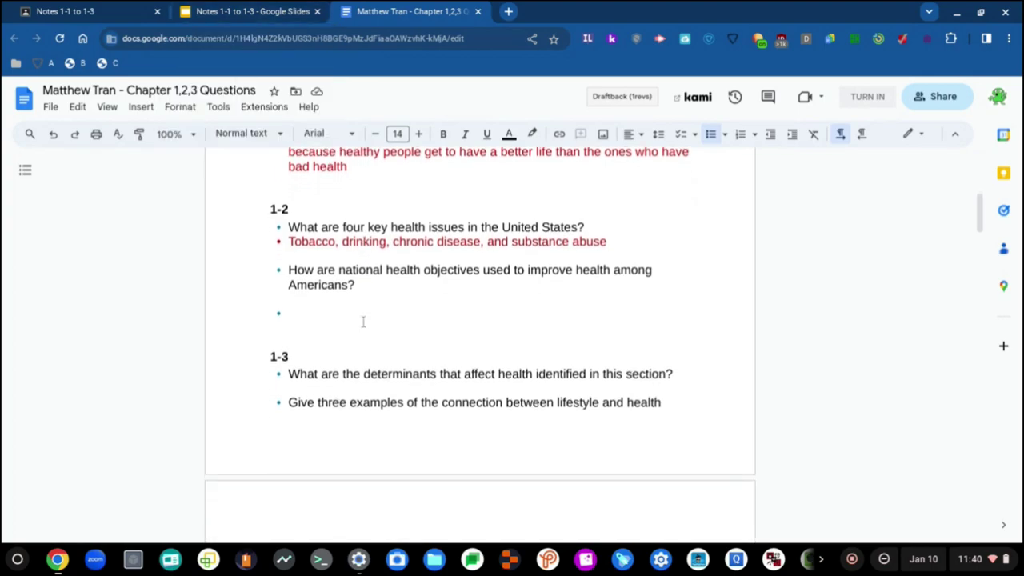
scroll(349, 346, "down", 3)
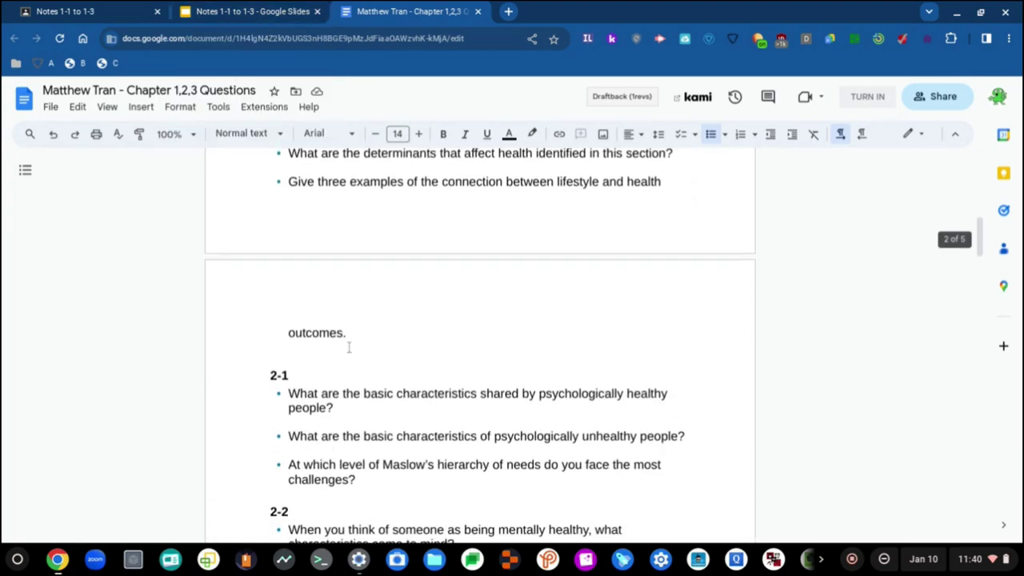
scroll(349, 346, "up", 4)
scroll(349, 346, "down", 1)
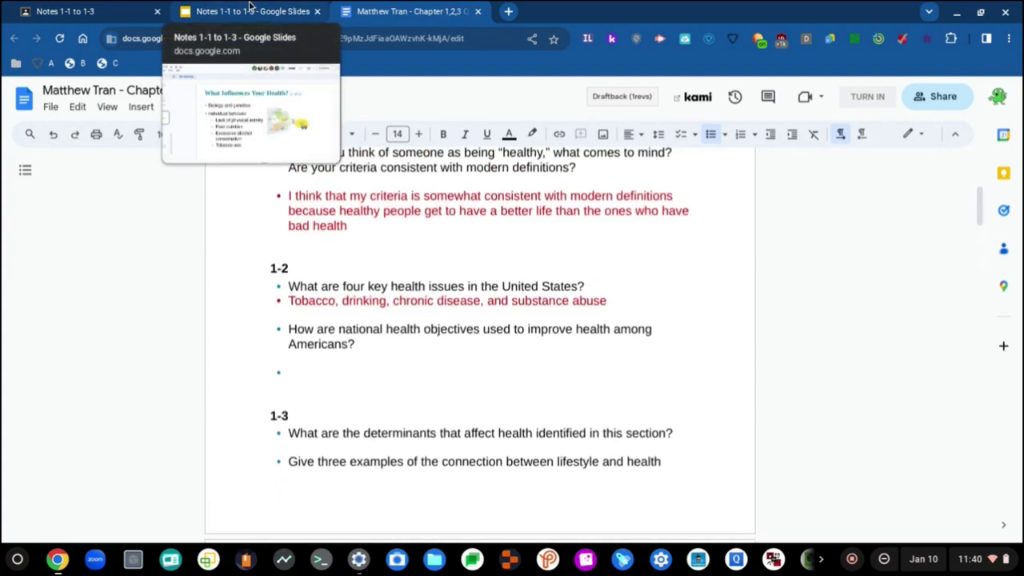
- Look up the Module 1.3, Check Yourself 1.2 and Healthy People 2020 slides, then return to the doc
left_click(248, 10)
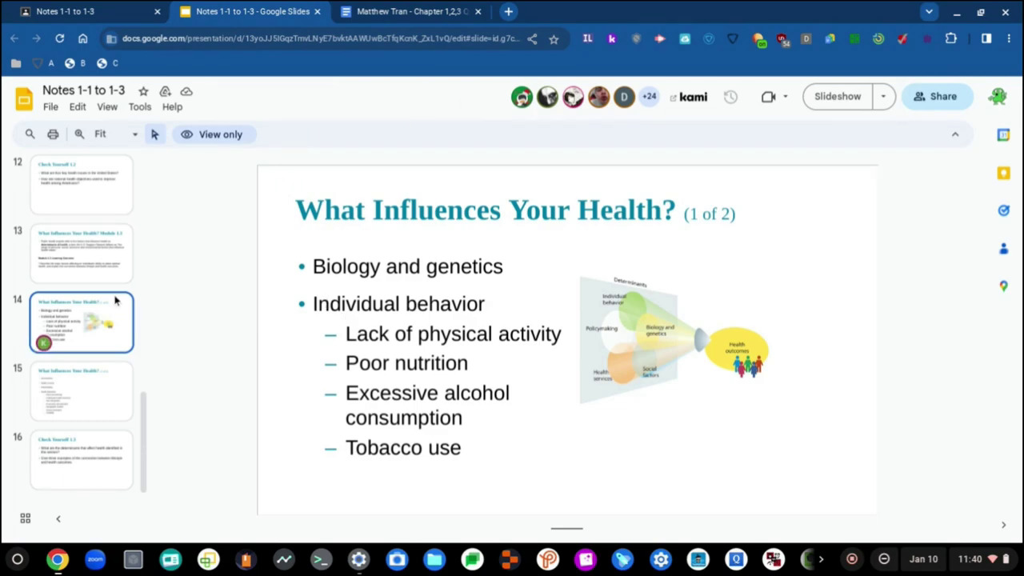
left_click(97, 235)
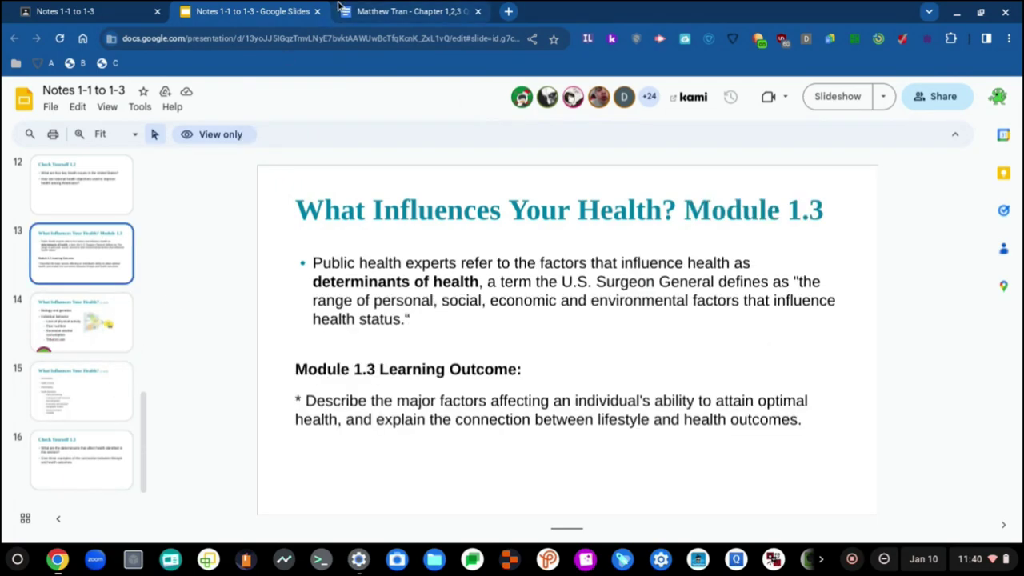
left_click(364, 10)
left_click(280, 9)
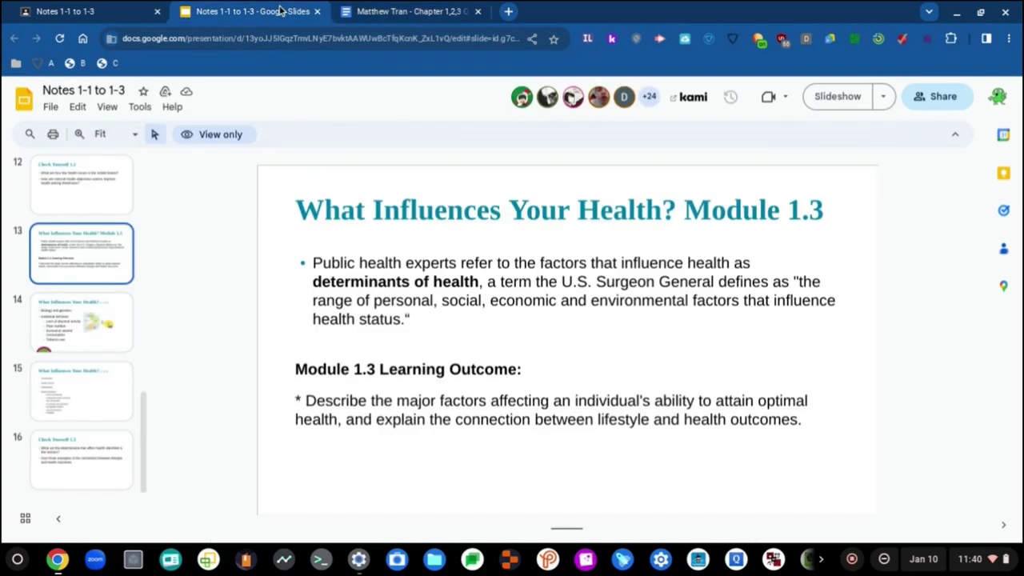
scroll(84, 282, "up", 1)
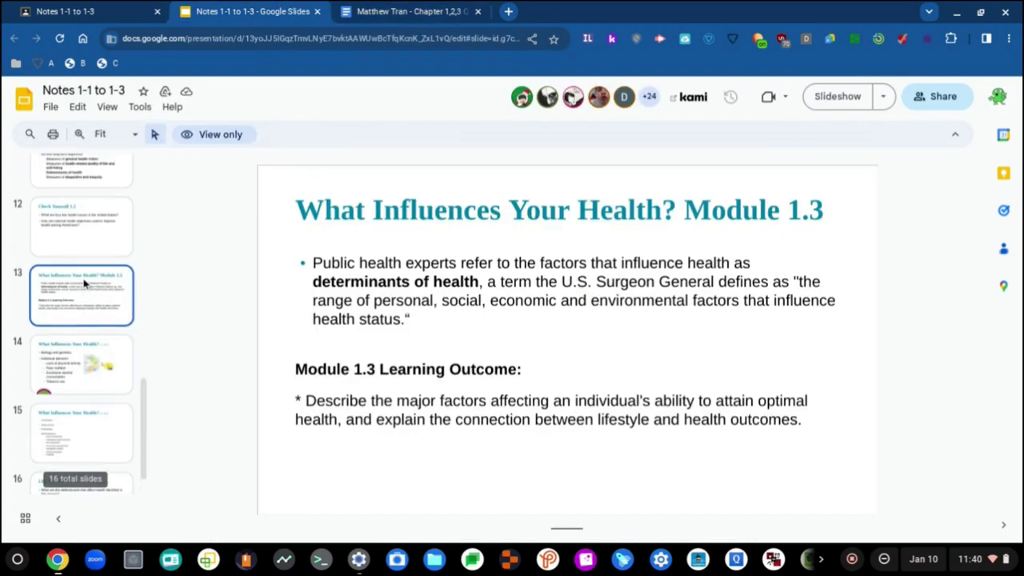
left_click(99, 231)
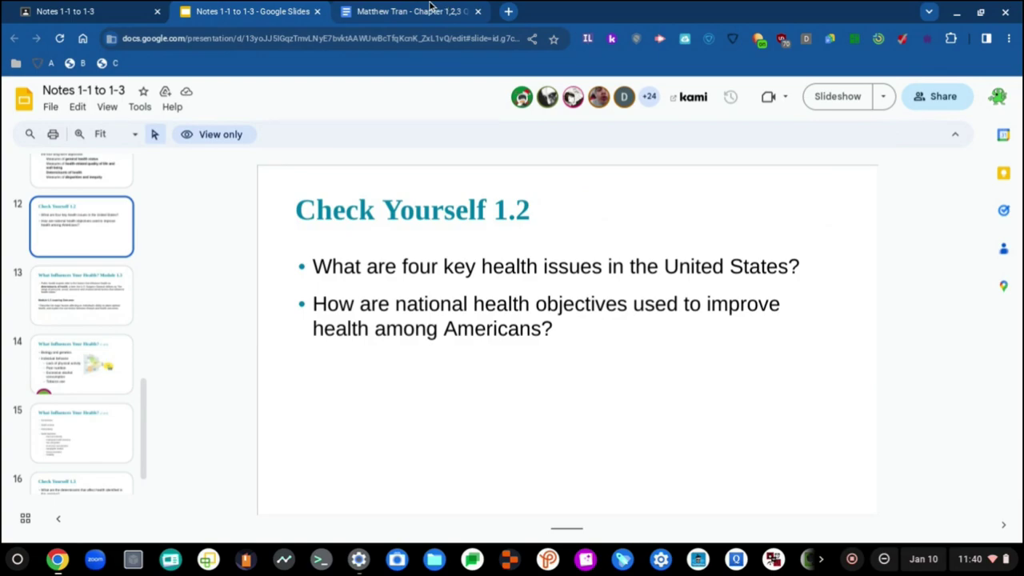
scroll(108, 302, "up", 2)
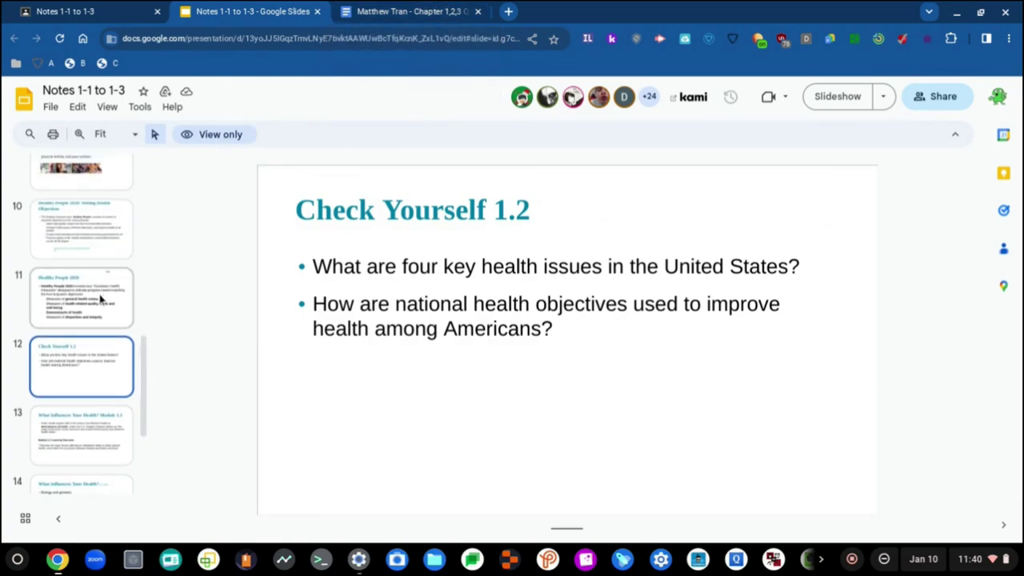
left_click(100, 297)
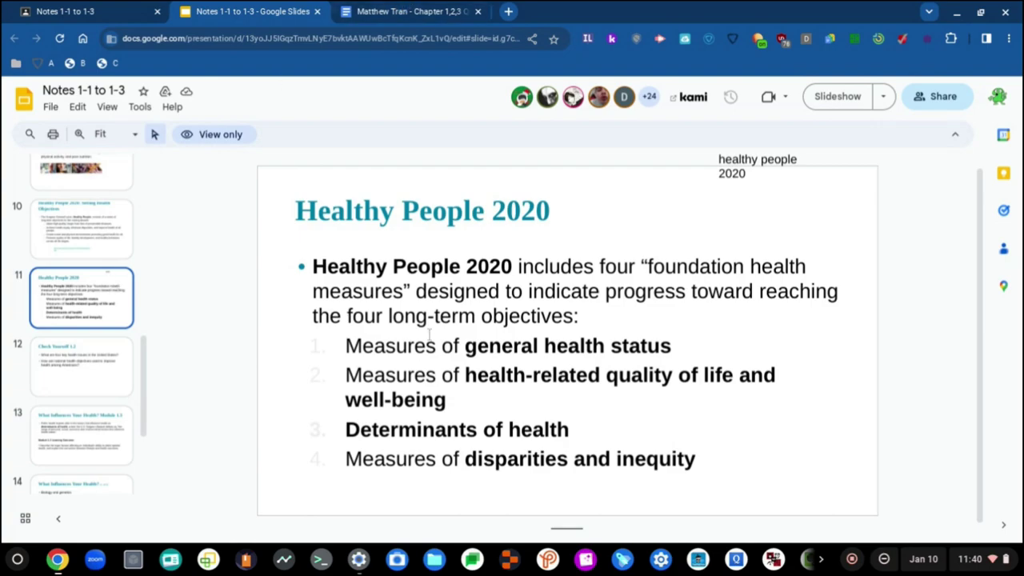
left_click(407, 10)
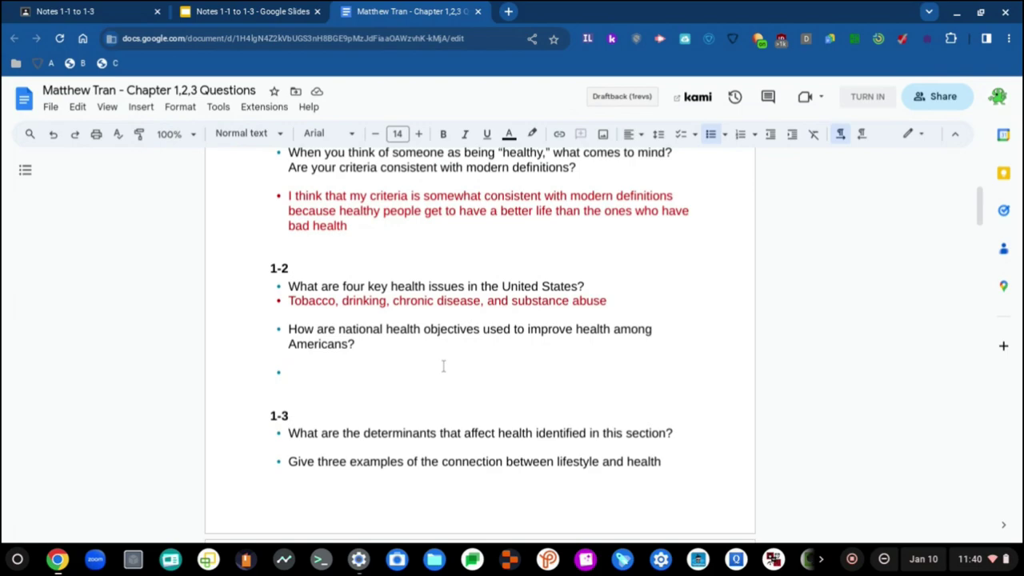
- In red, answer that following proper objectives improves health, e.g. taking a break from drinking or smoking
left_click(509, 134)
left_click(526, 229)
type("It can improve health by ")
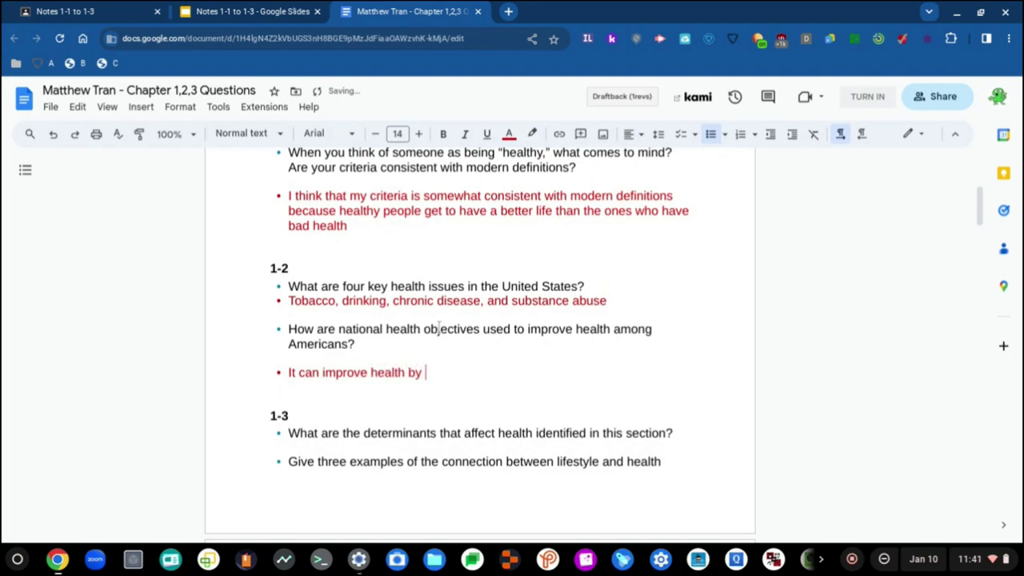
type("doing the proper o")
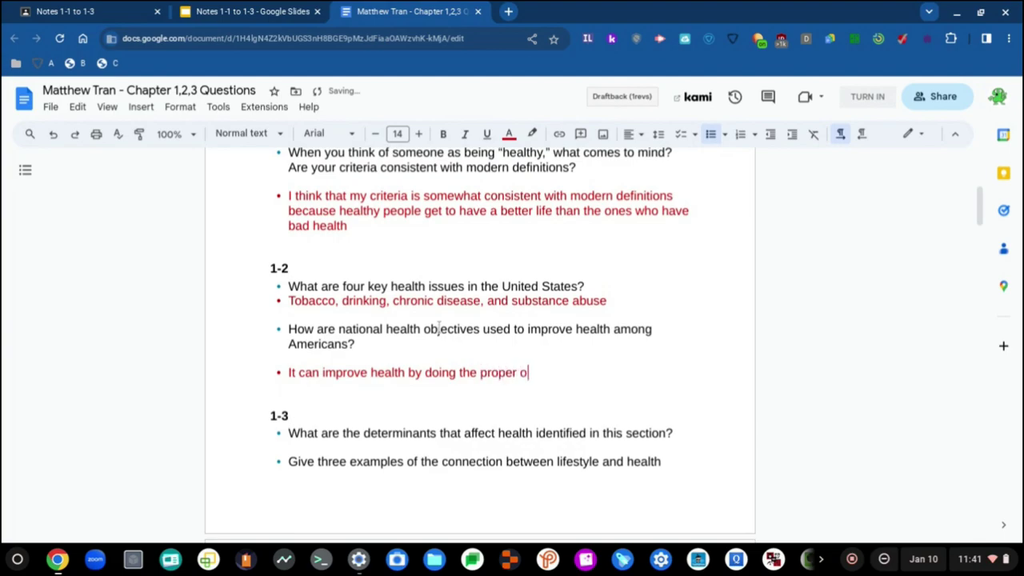
type("bjectives and")
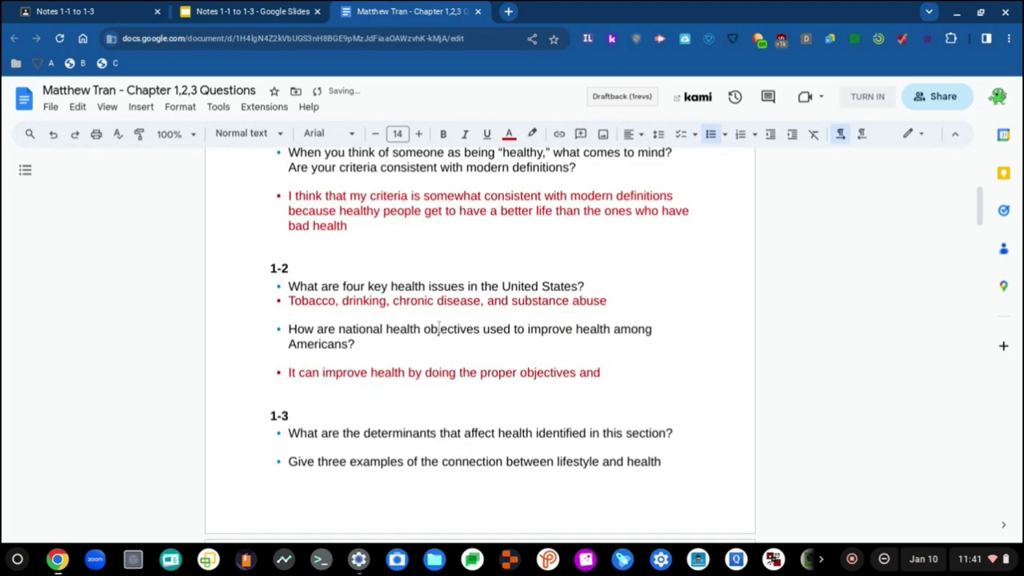
type("they can follow")
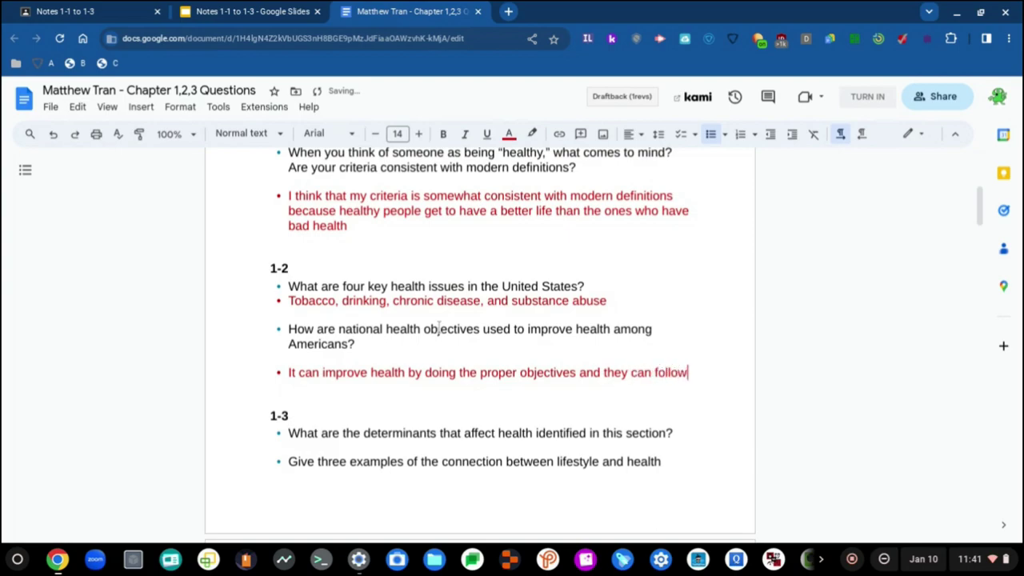
type("i along with")
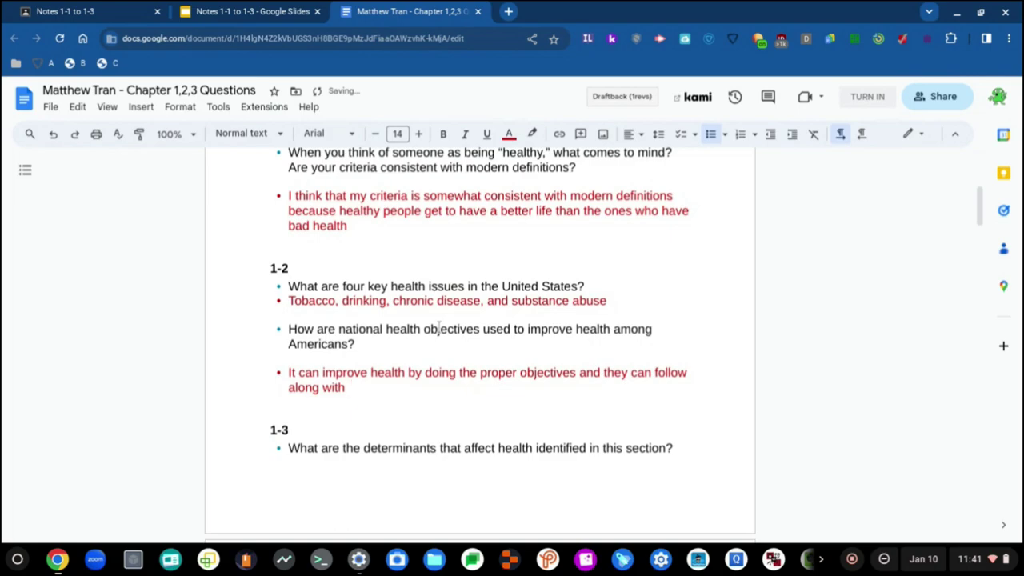
type(" taking the steps to")
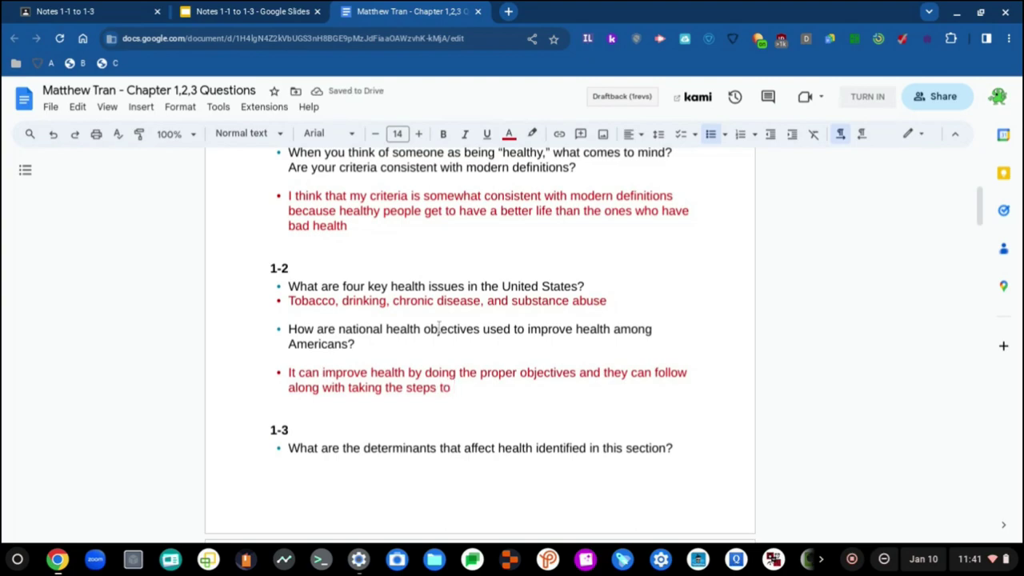
type(" improve their health")
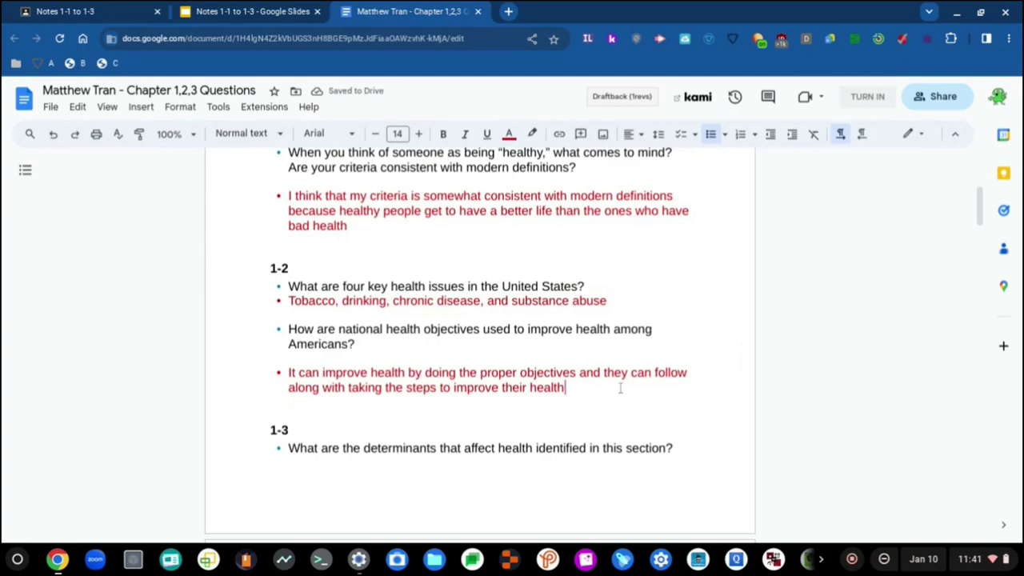
scroll(621, 388, "down", 3)
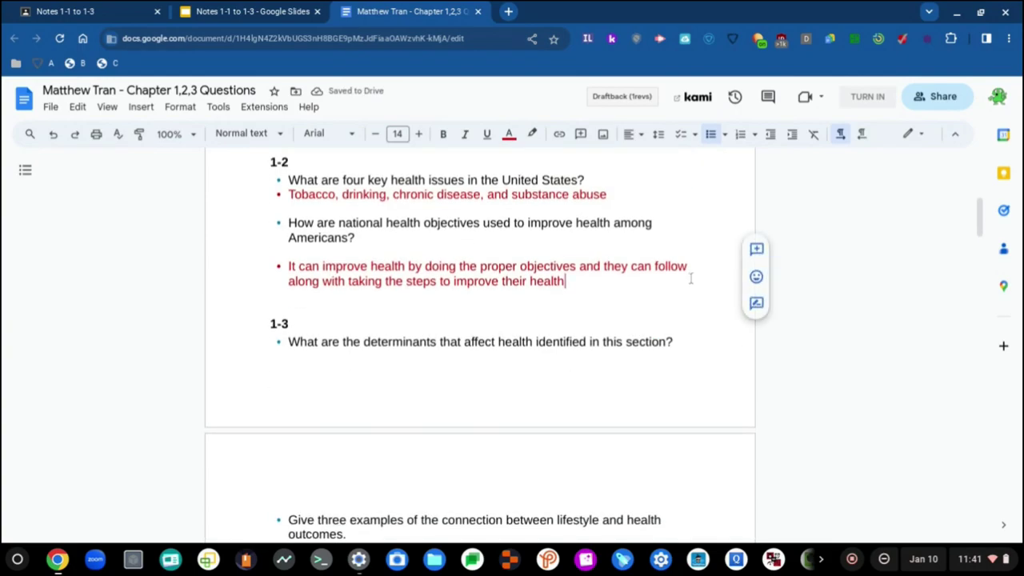
type("by taking a b")
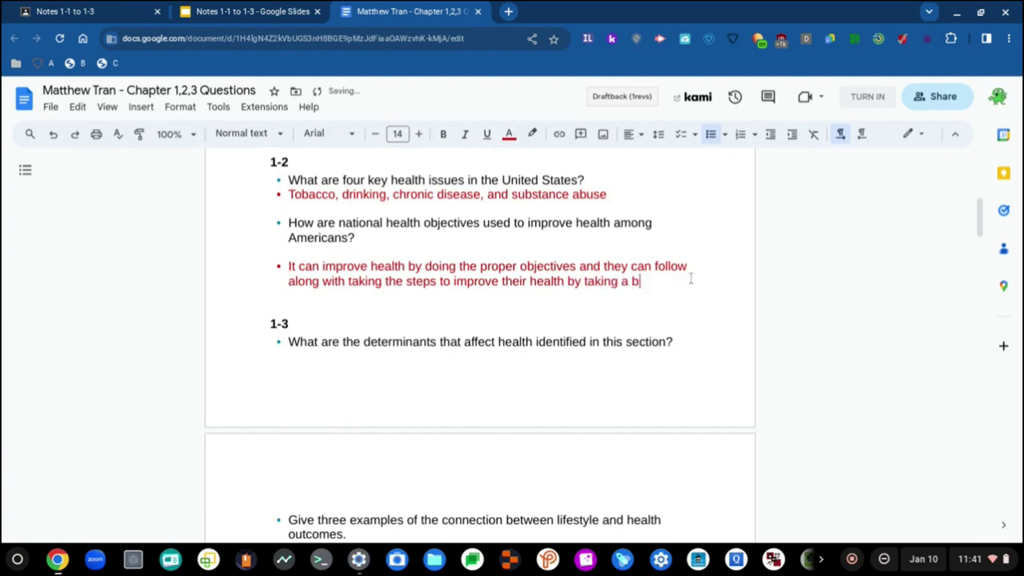
type("reak from")
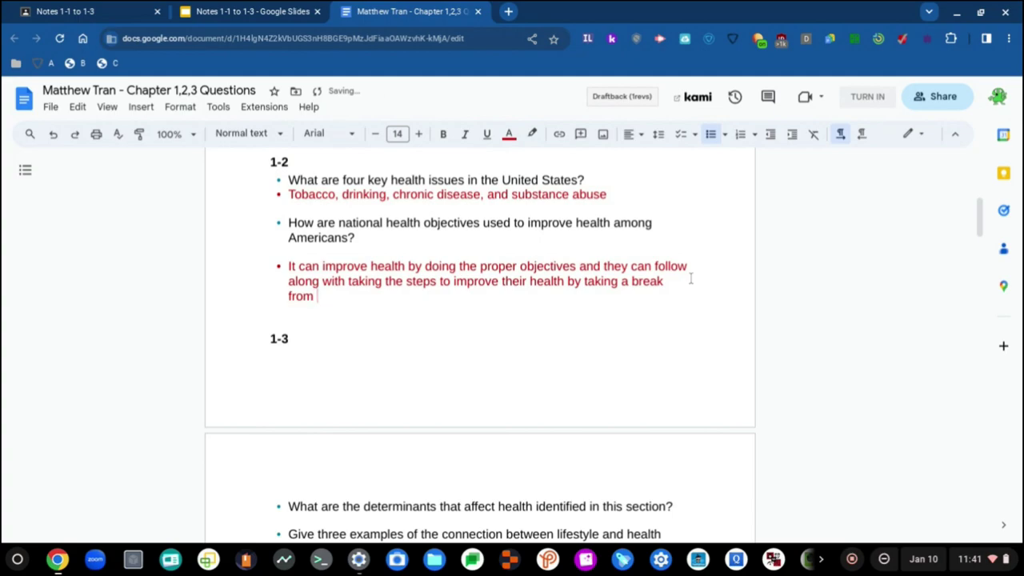
type(" drinking or smoking.")
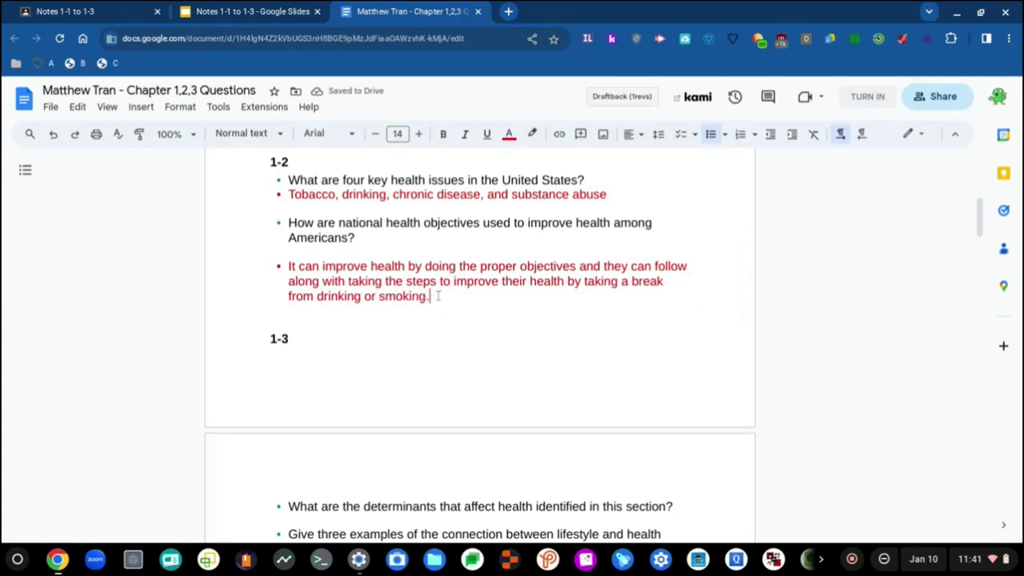
scroll(462, 294, "down", 1)
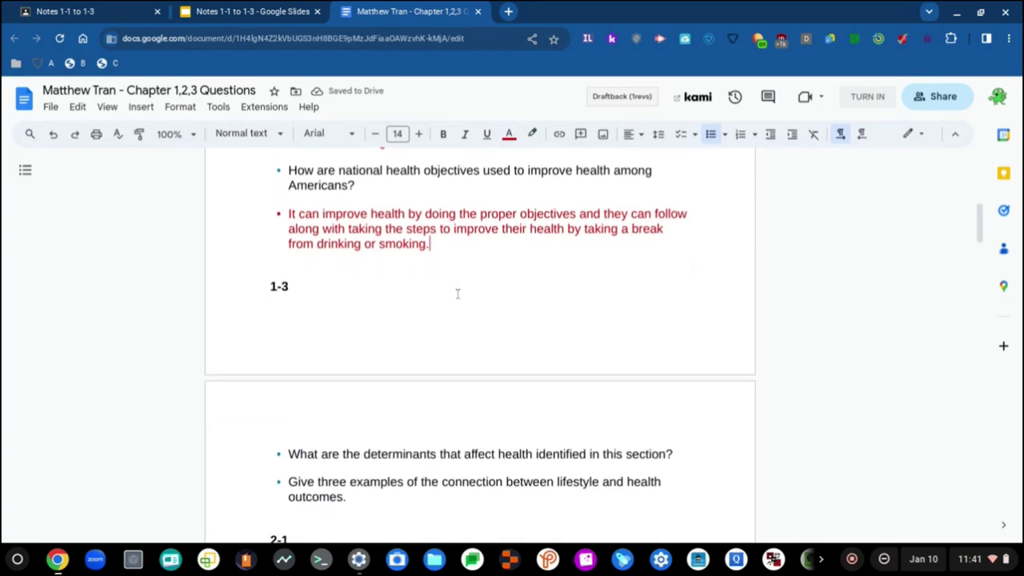
scroll(398, 293, "up", 3)
scroll(400, 294, "down", 4)
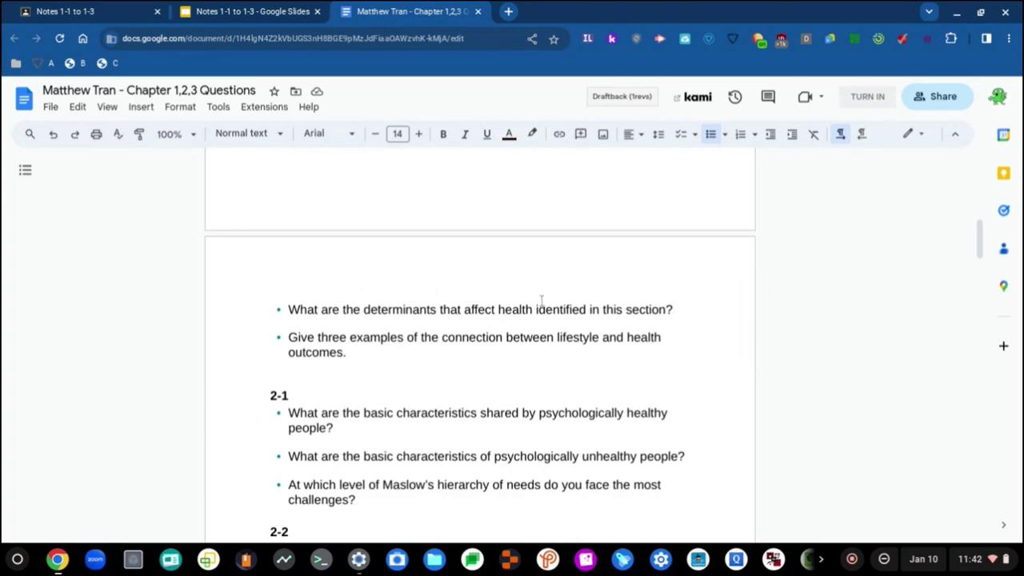
- Add an empty red bullet under the determinants question and switch to the notes slides
key("Return")
left_click(509, 136)
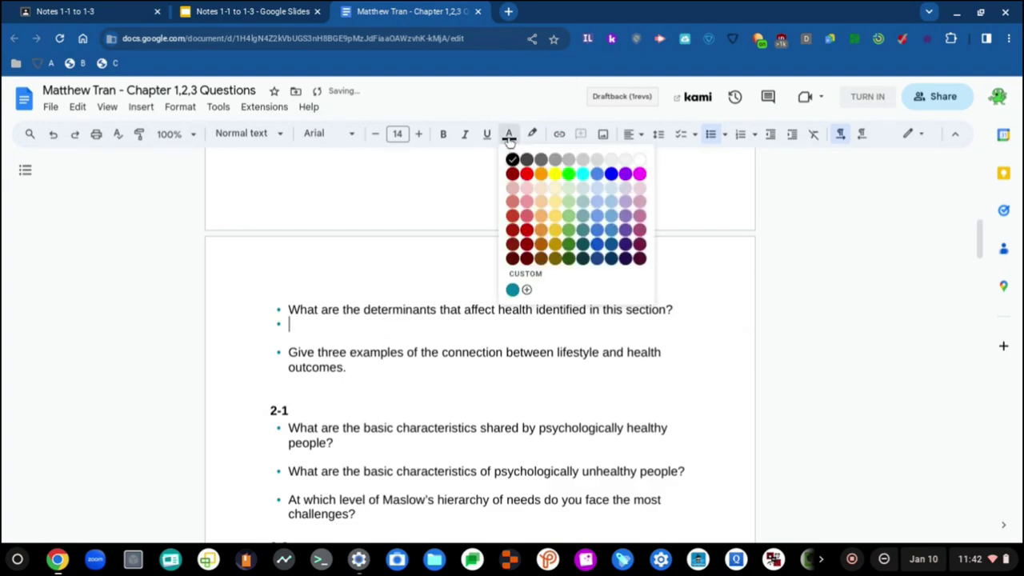
left_click(526, 230)
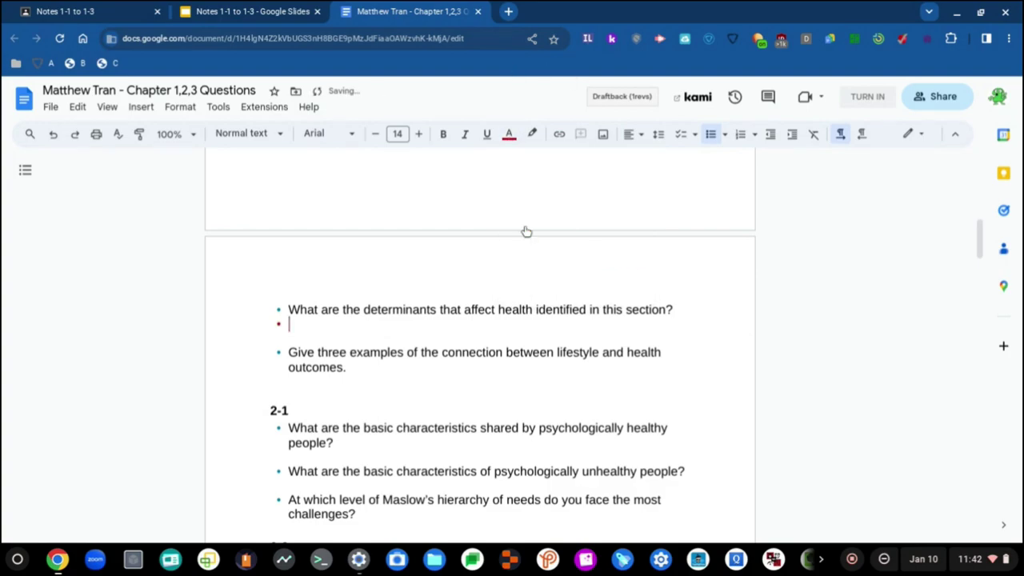
scroll(369, 325, "down", 2)
scroll(360, 320, "up", 2)
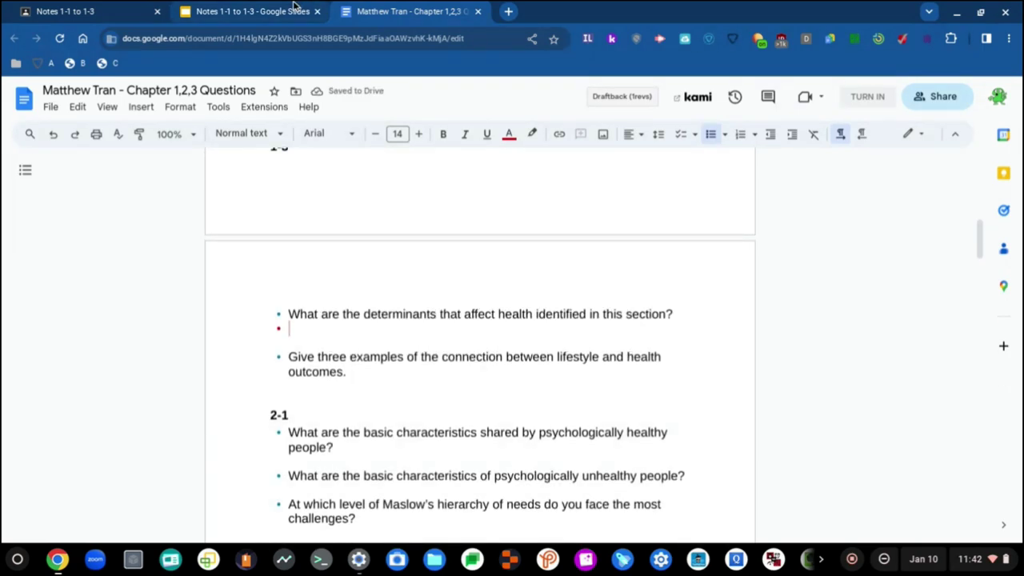
left_click(296, 10)
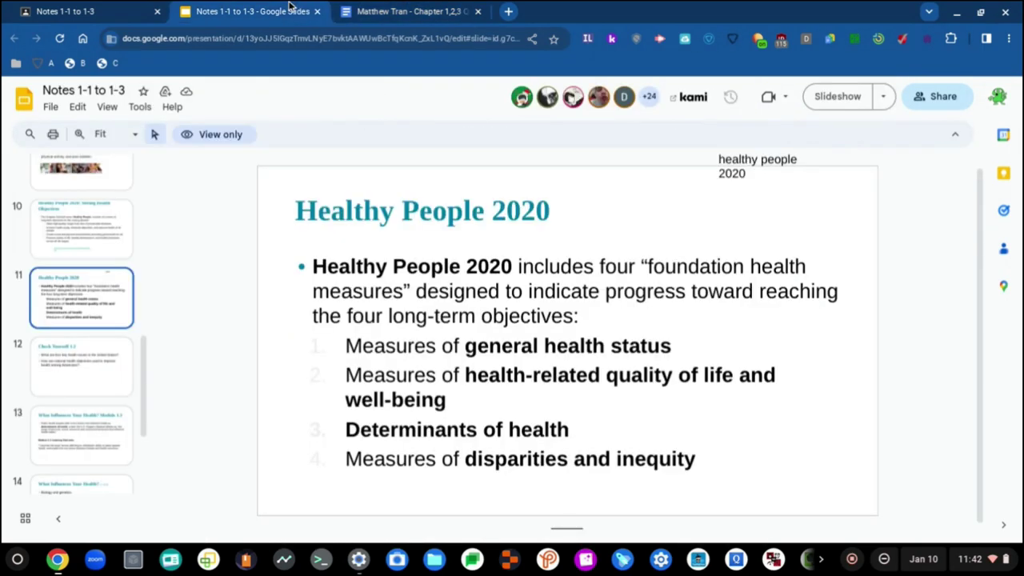
- Review the Check Yourself 1.2, Module 1.3, What Influences Your Health and Check Yourself 1.3 slides
left_click(88, 371)
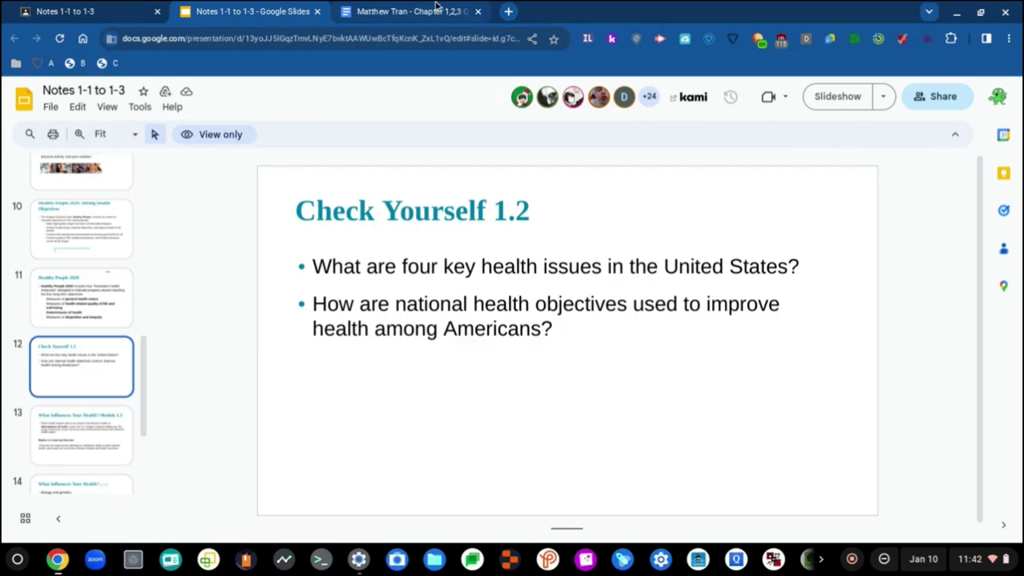
left_click(69, 445)
scroll(104, 373, "down", 1)
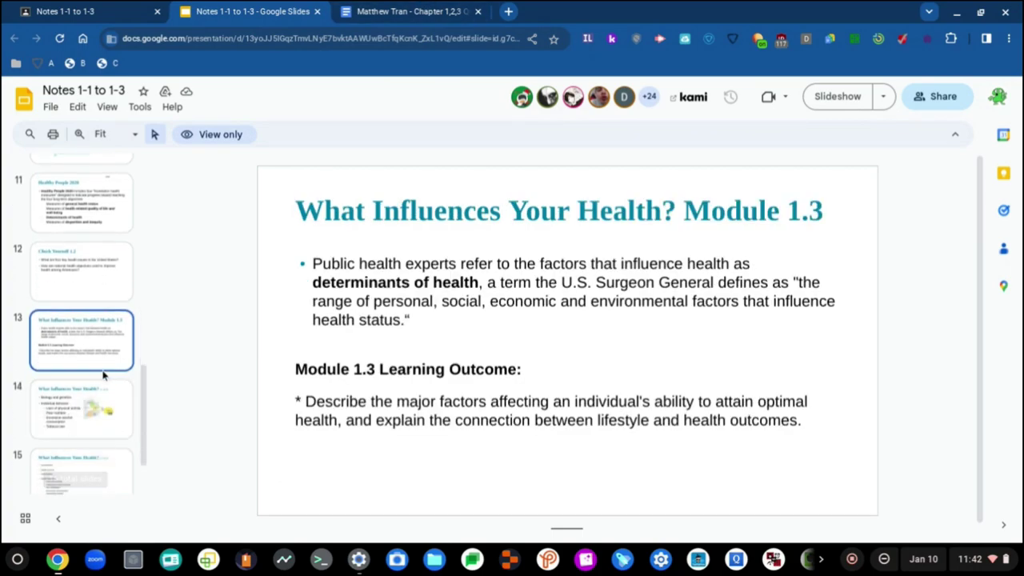
left_click(428, 9)
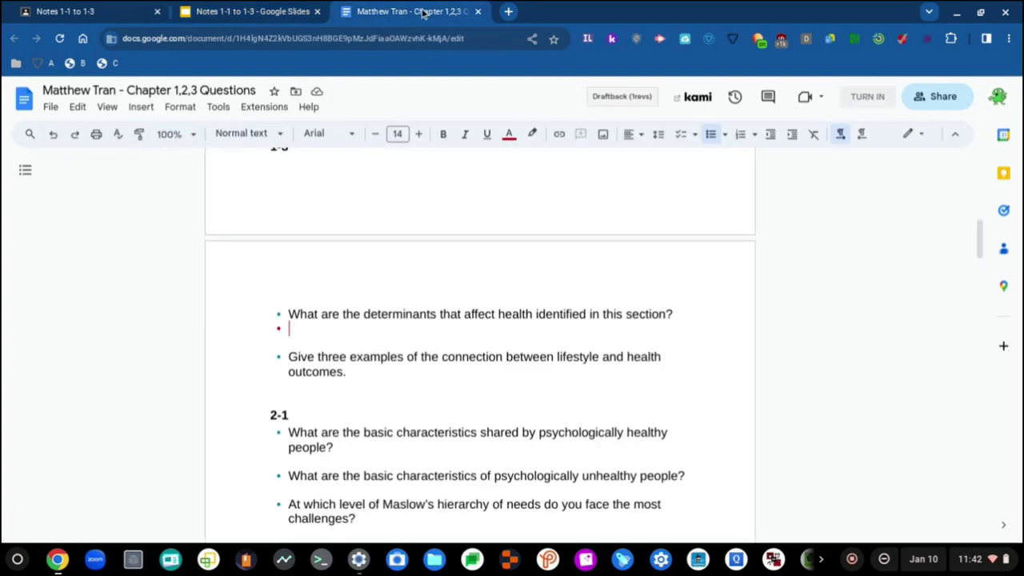
left_click(256, 11)
left_click(71, 412)
left_click(76, 480)
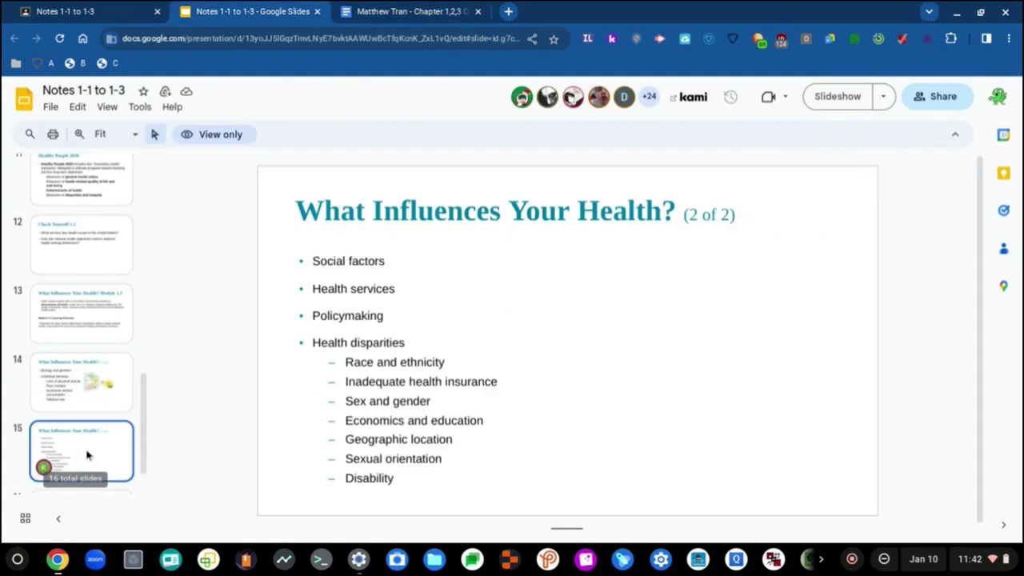
scroll(87, 454, "down", 1)
left_click(88, 455)
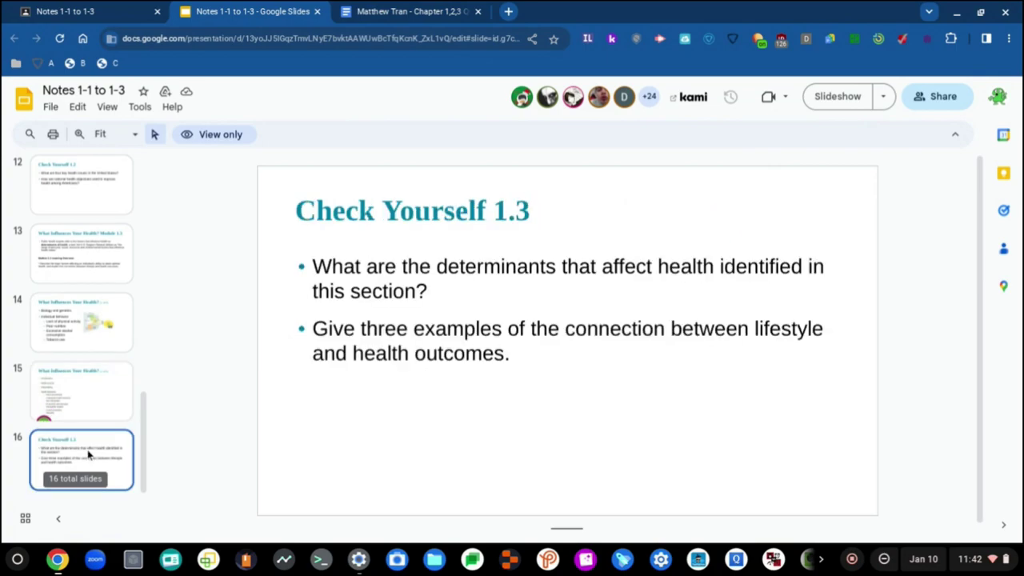
left_click(112, 391)
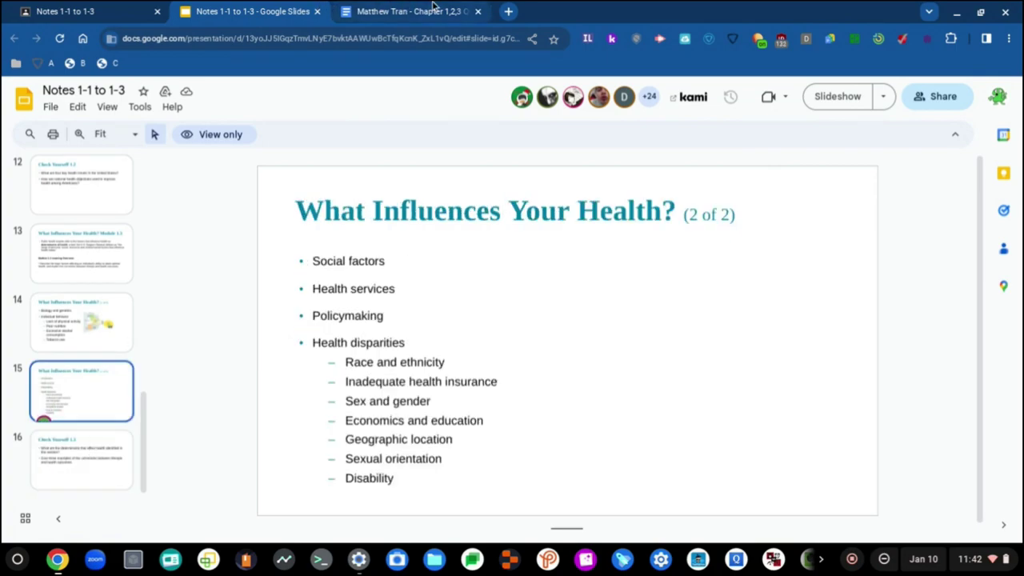
left_click(433, 8)
- Revisit the Module 1.3 intro, Healthy People 2020 and first What Influences Your Health slides, then return to the doc
left_click(292, 8)
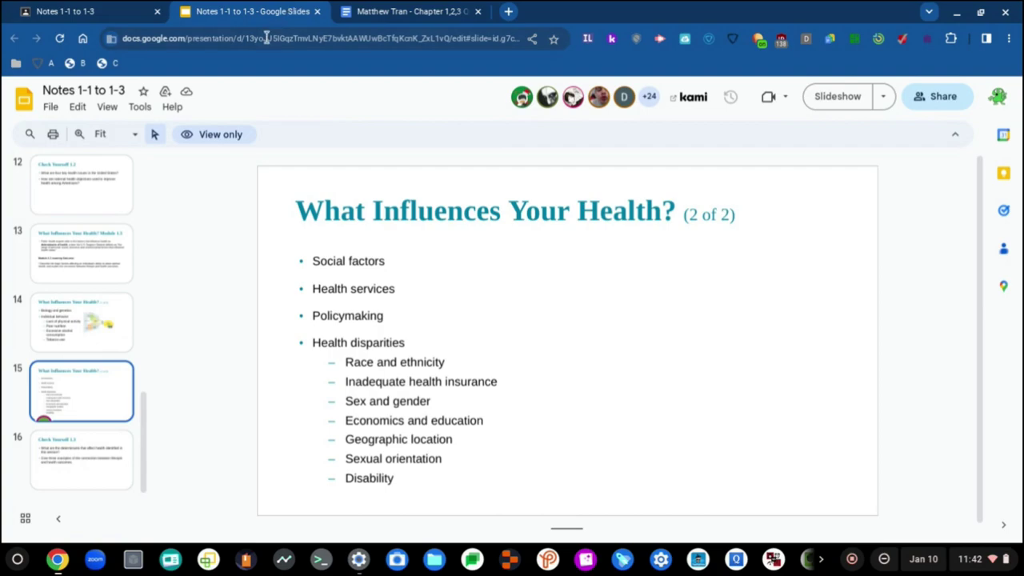
left_click(424, 8)
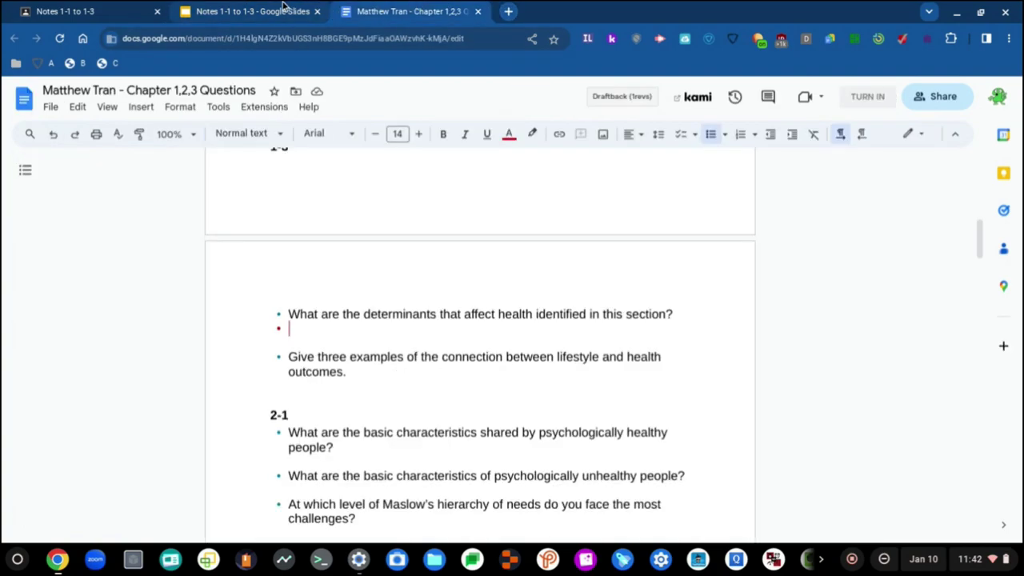
left_click(284, 8)
left_click(120, 344)
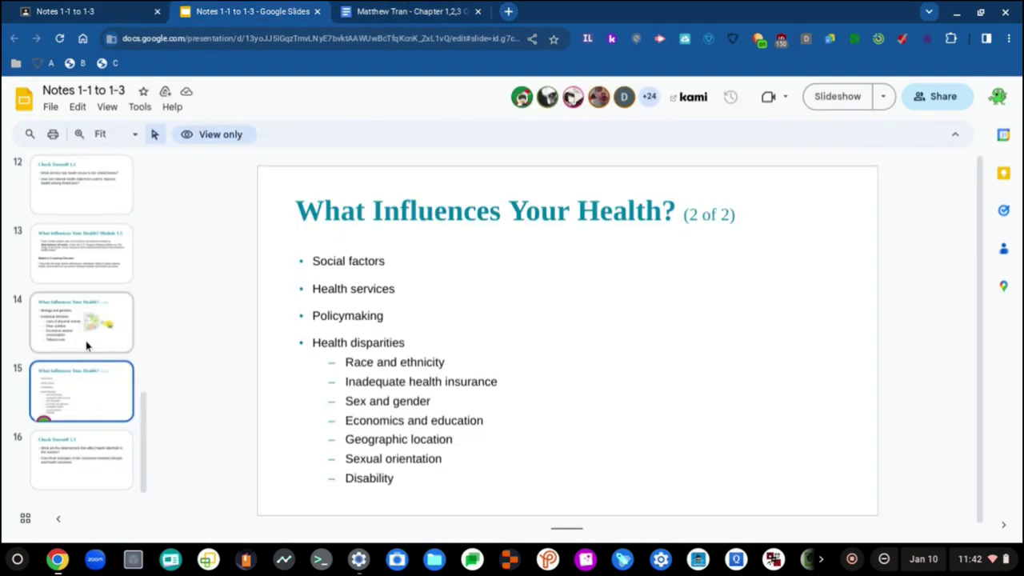
left_click(92, 245)
scroll(92, 259, "up", 1)
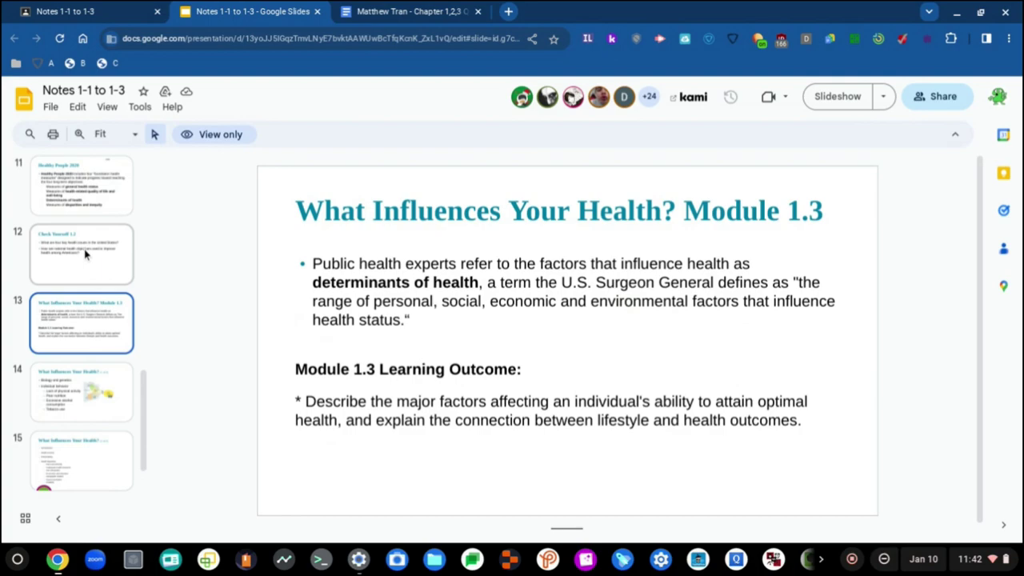
left_click(86, 254)
scroll(85, 254, "up", 1)
left_click(82, 267)
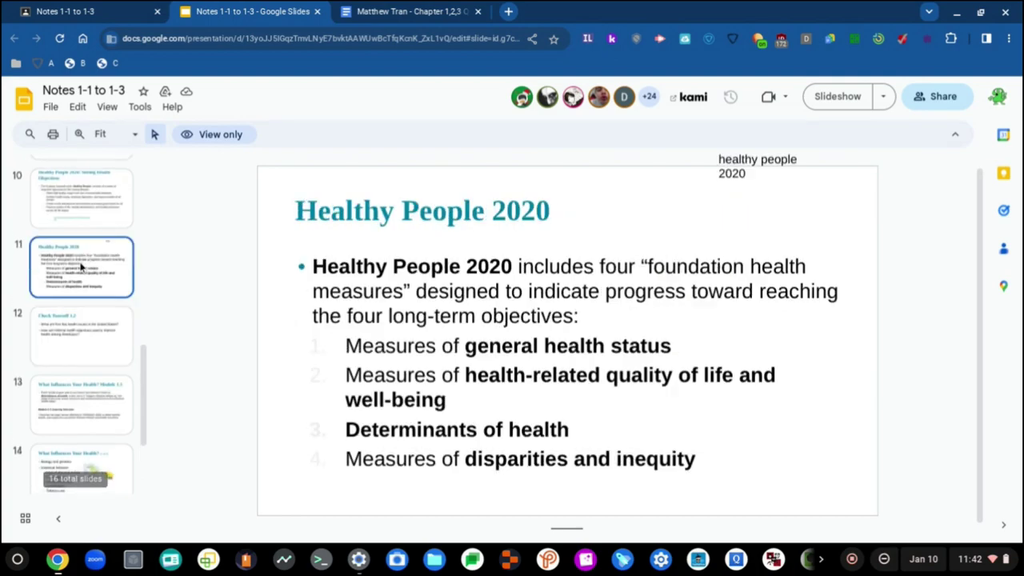
scroll(78, 277, "up", 1)
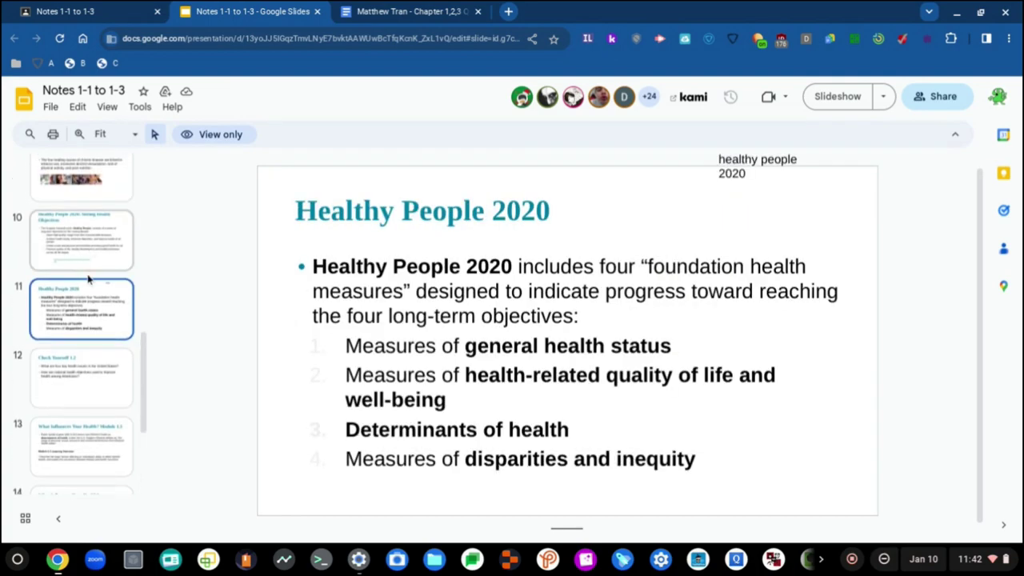
scroll(84, 342, "down", 3)
left_click(85, 345)
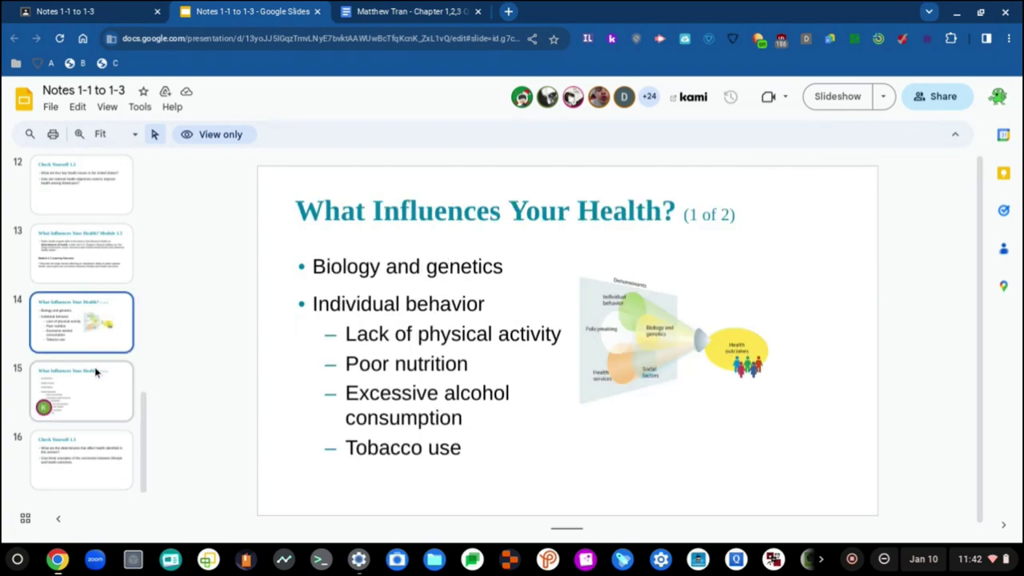
left_click(416, 10)
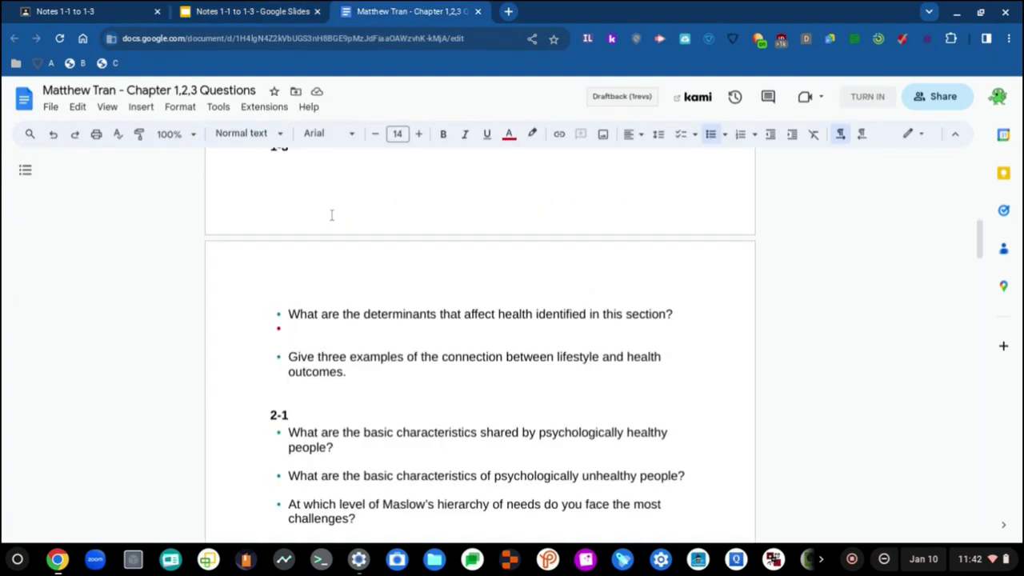
scroll(331, 214, "up", 4)
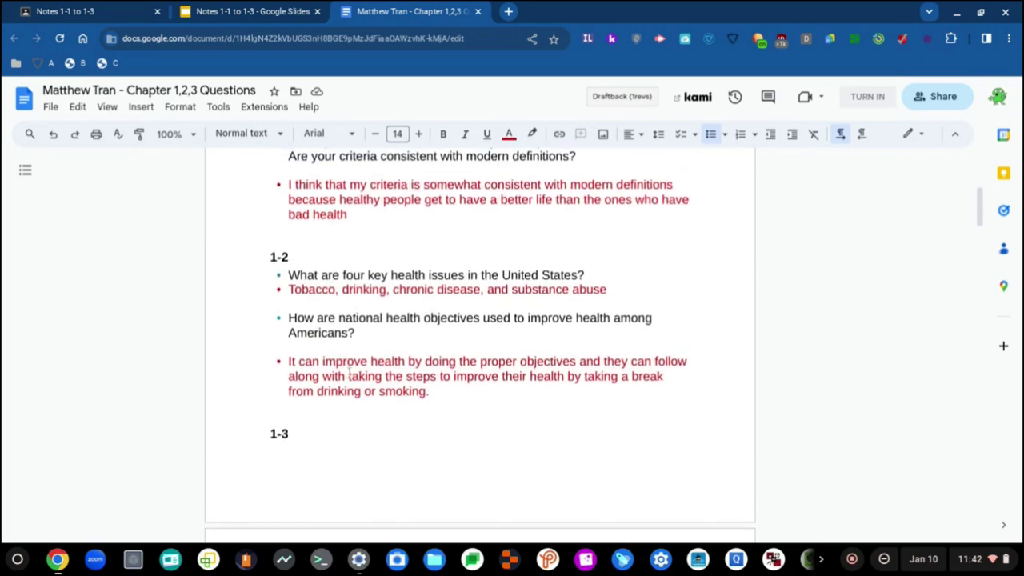
scroll(349, 374, "down", 3)
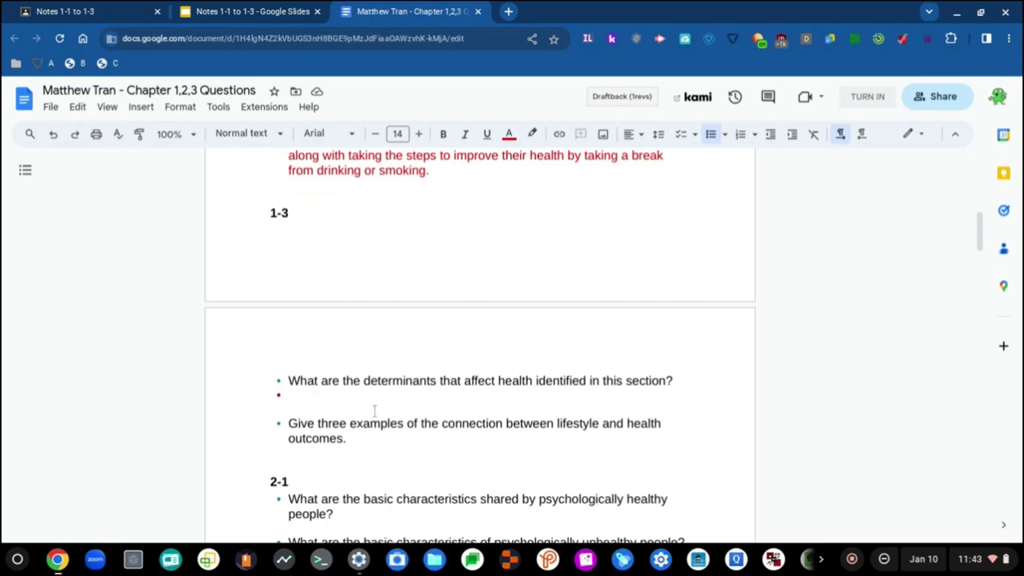
scroll(376, 444, "up", 3)
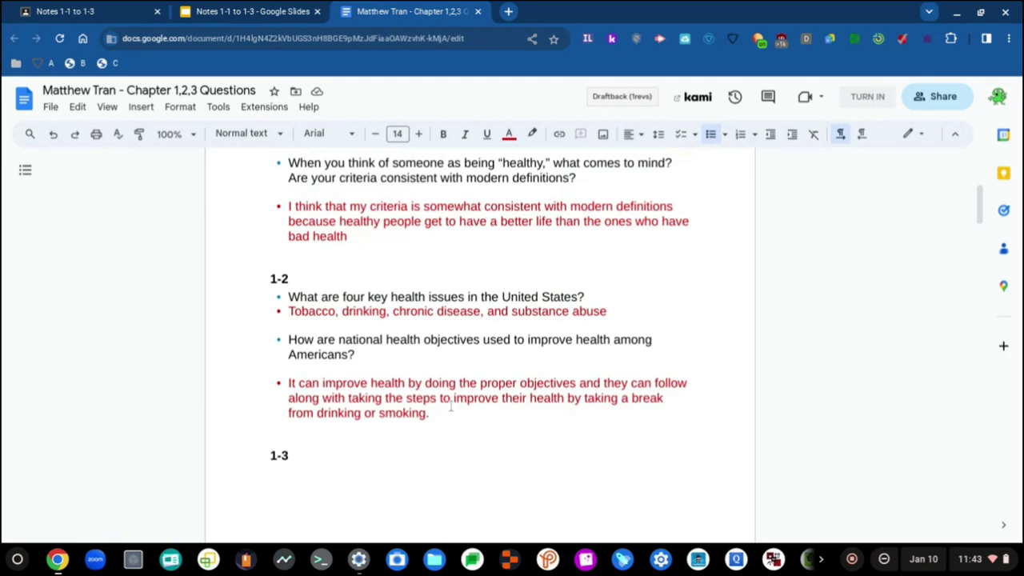
scroll(451, 408, "down", 4)
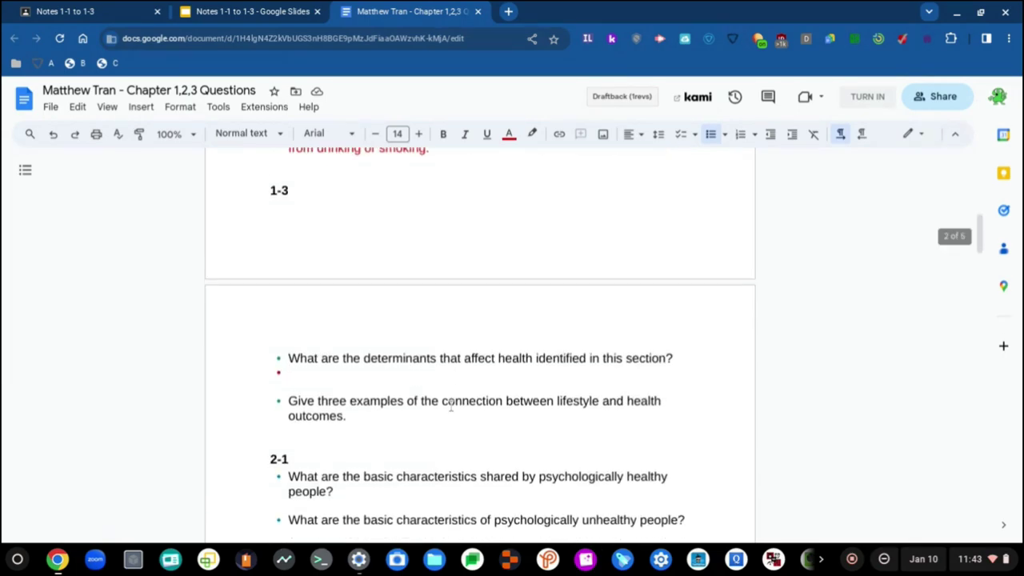
- Begin the determinants answer with 'Lack of physical ability,' and correct the misspelled 'physical'
left_click(202, 10)
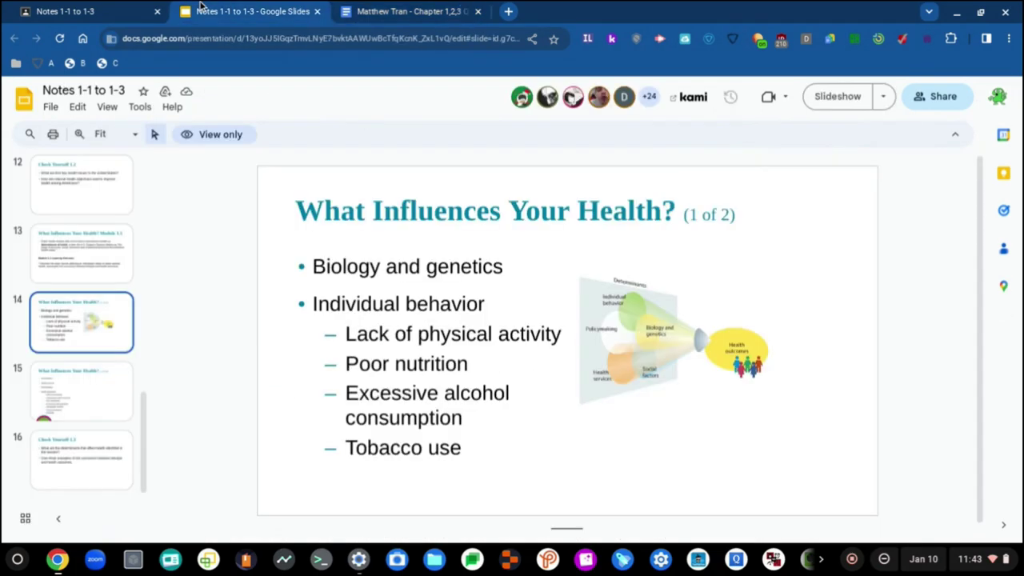
left_click(390, 10)
left_click(276, 10)
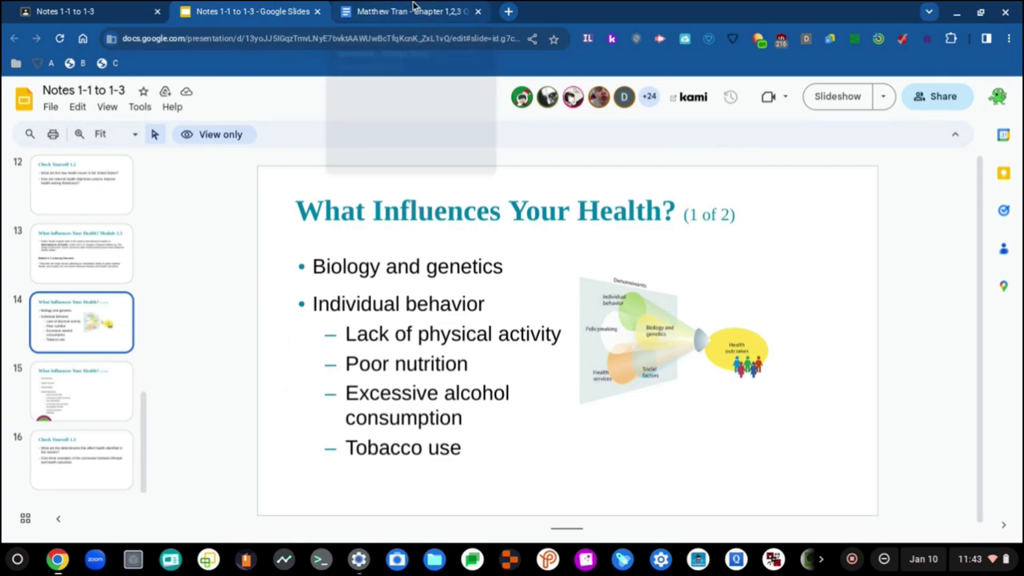
mouse_move(417, 7)
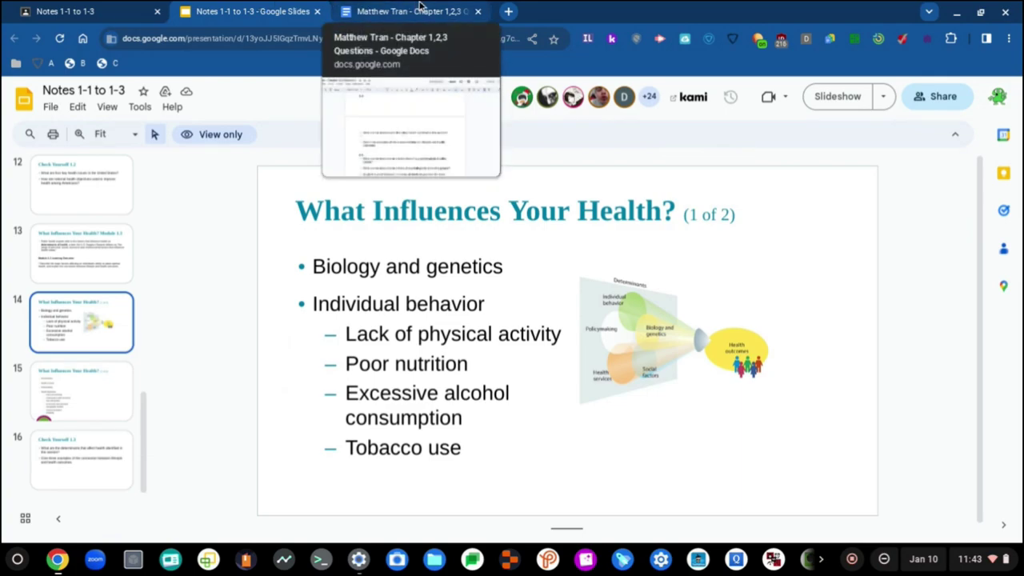
left_click(420, 6)
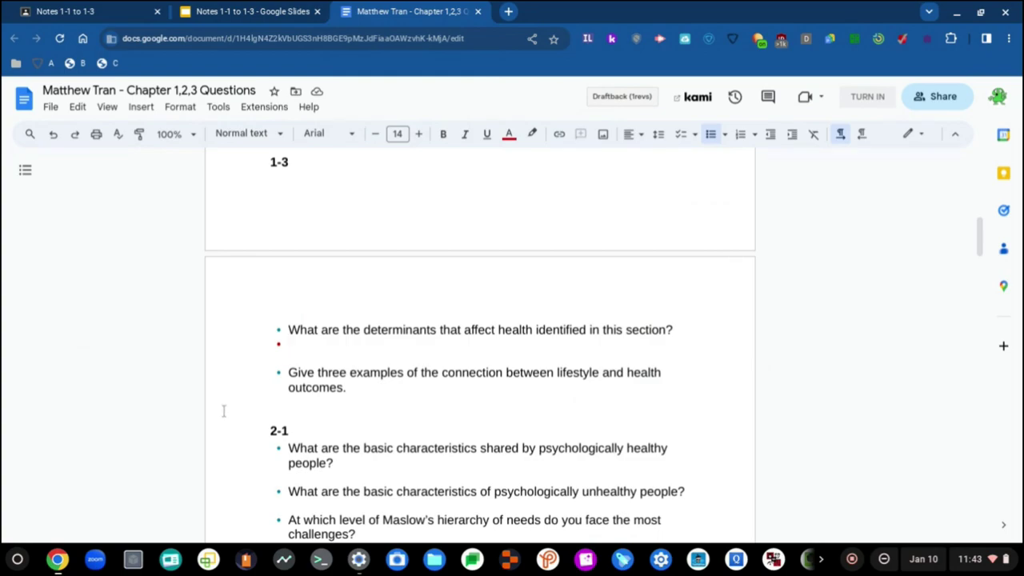
left_click(240, 11)
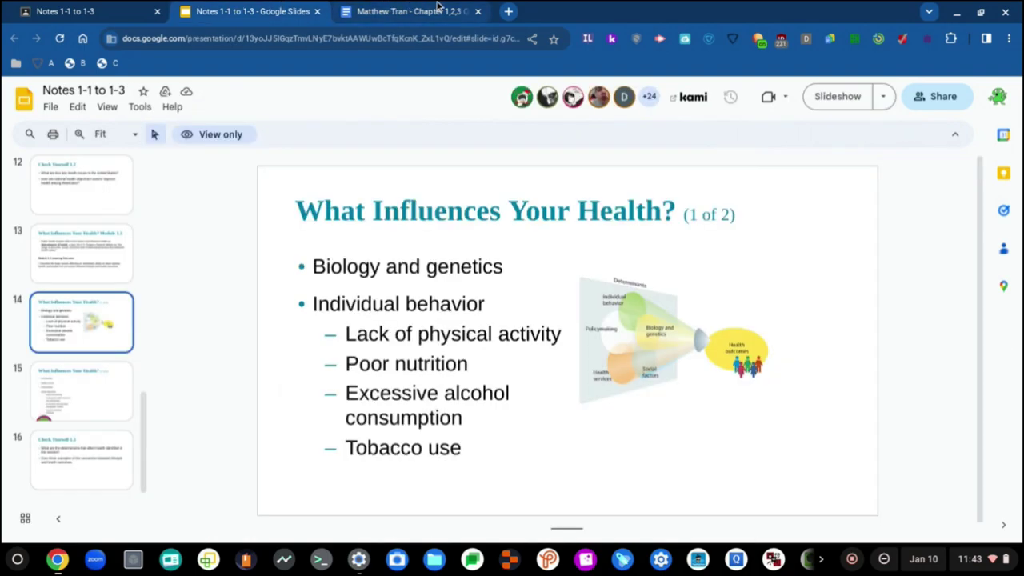
left_click(438, 6)
type("Lack of")
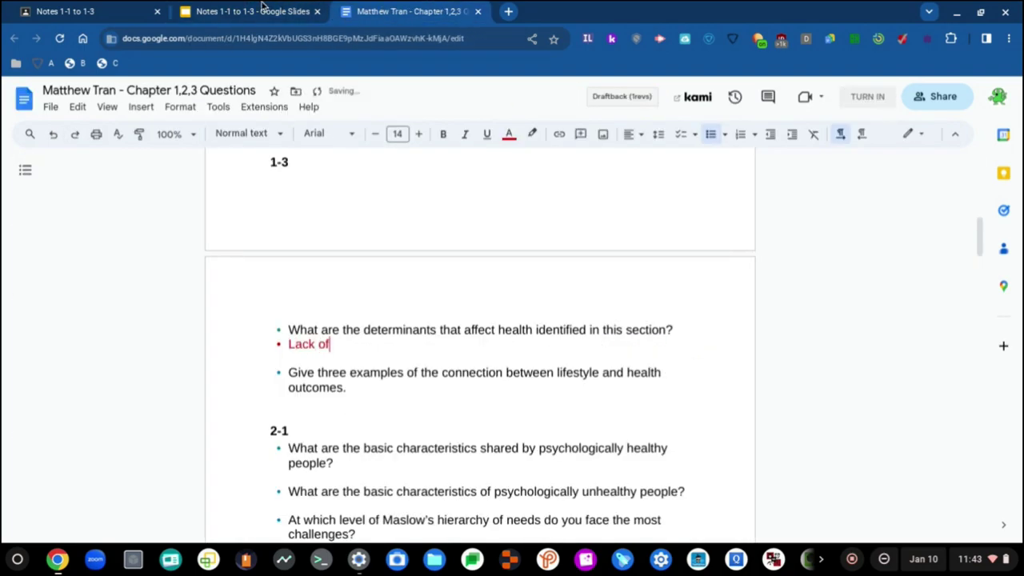
left_click(264, 8)
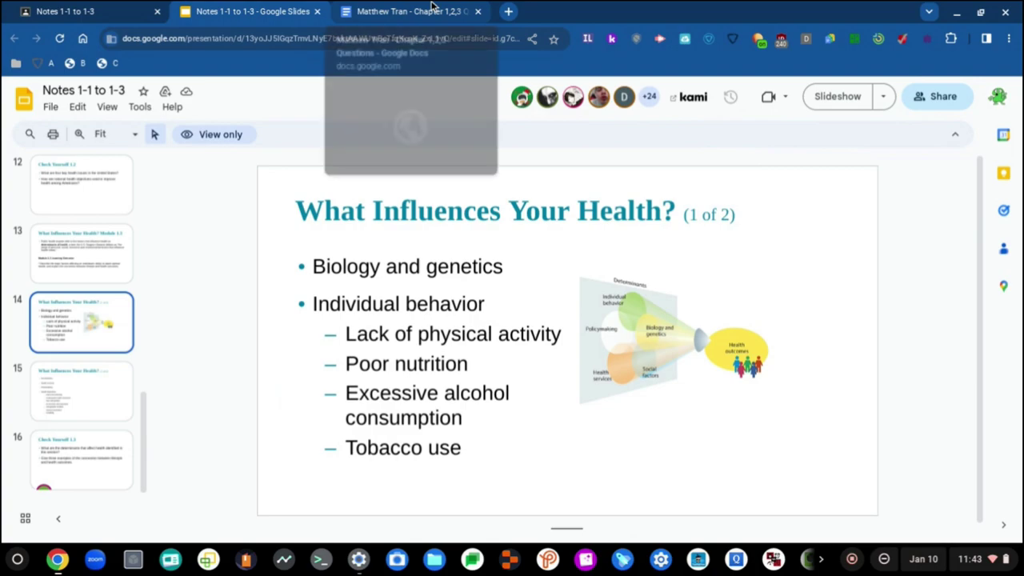
left_click(432, 6)
type("physcial ability,")
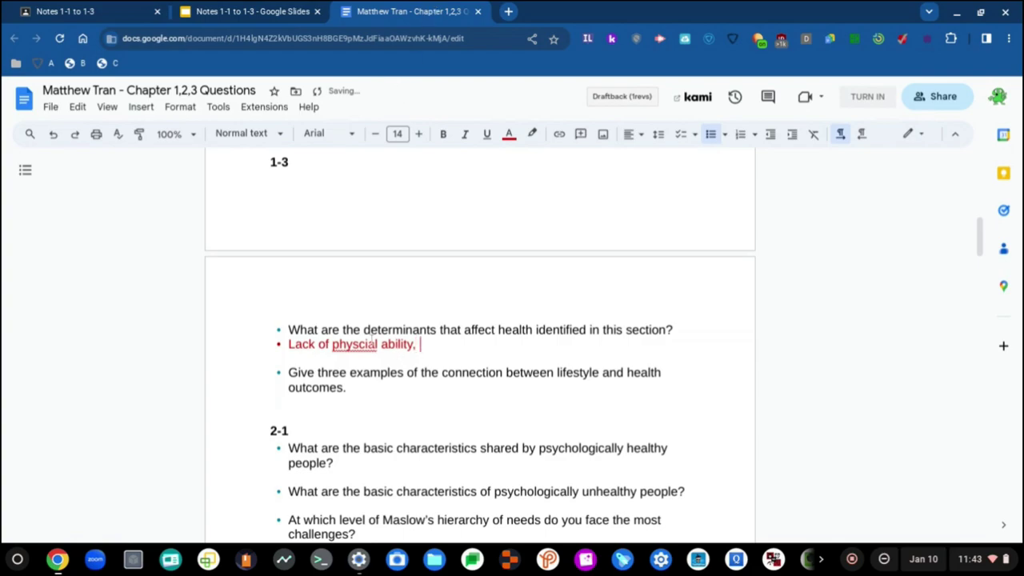
left_click(371, 342)
left_click(360, 324)
- Add 'Poor nutrition,' to the determinants answer from the notes slide
left_click(253, 11)
left_click(417, 10)
type("Poor nutrition,")
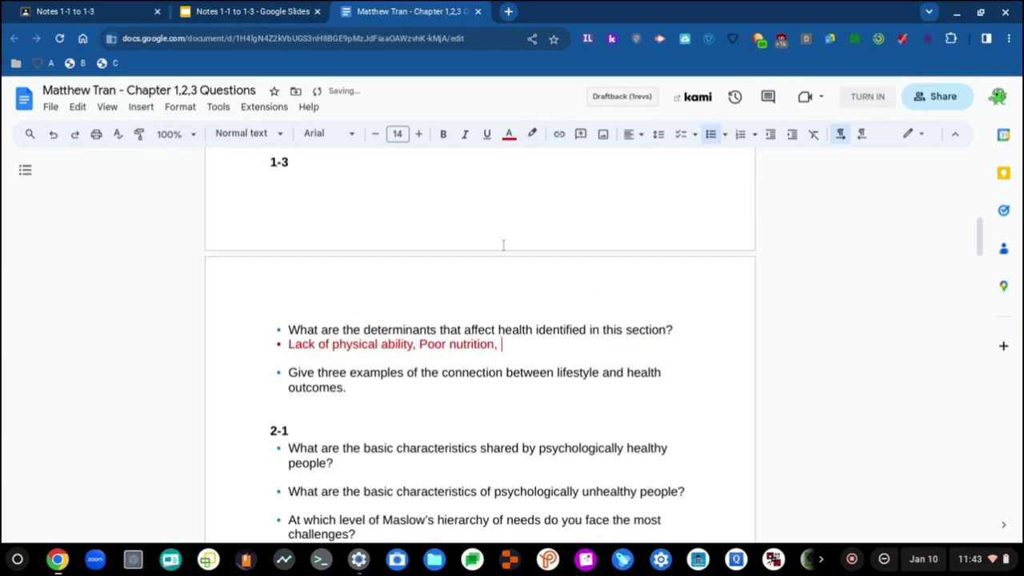
left_click(284, 11)
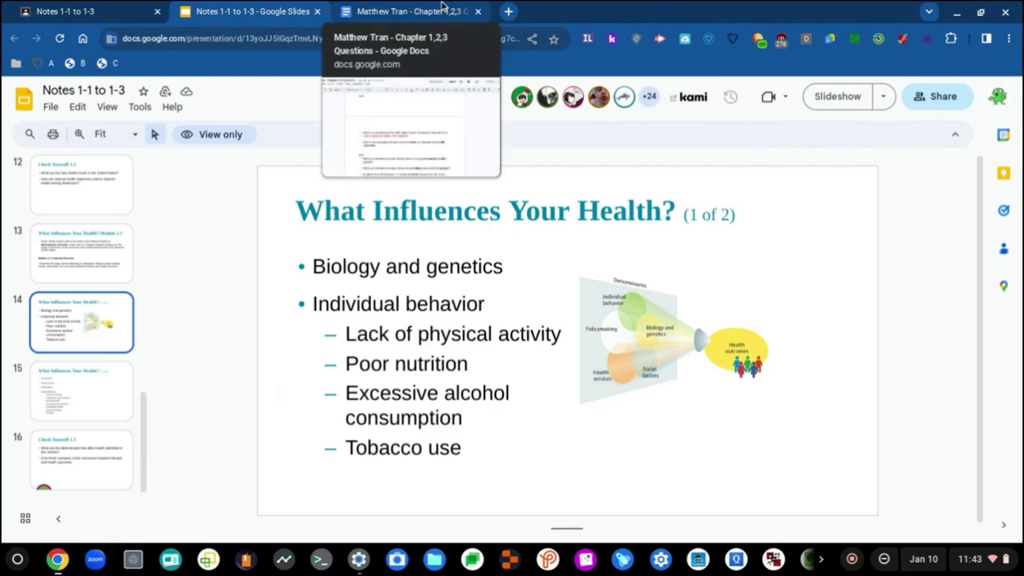
left_click(440, 6)
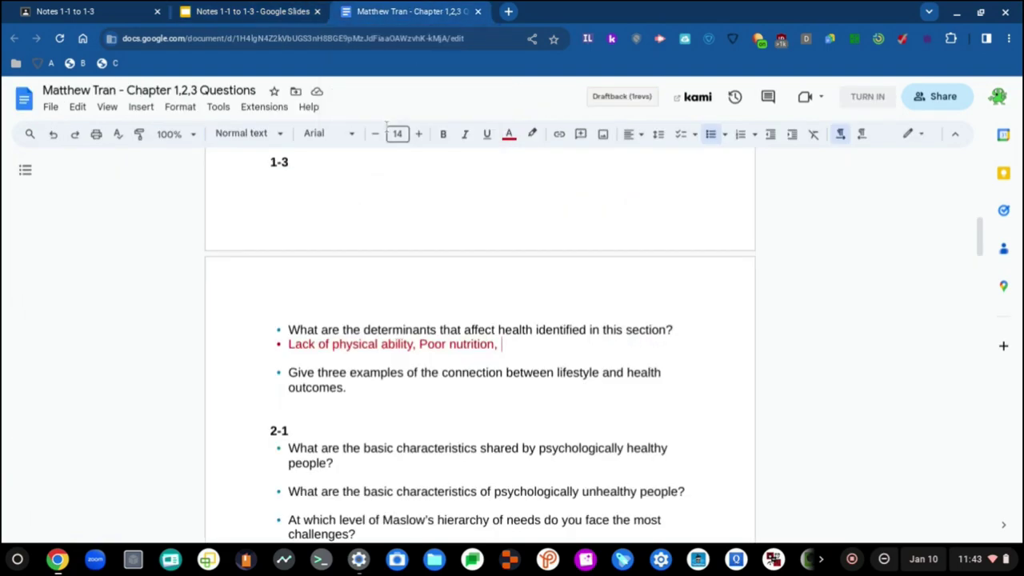
- Add 'Excessive alcohol consumption', fixing the misspelled 'alcohol'
type("Exc")
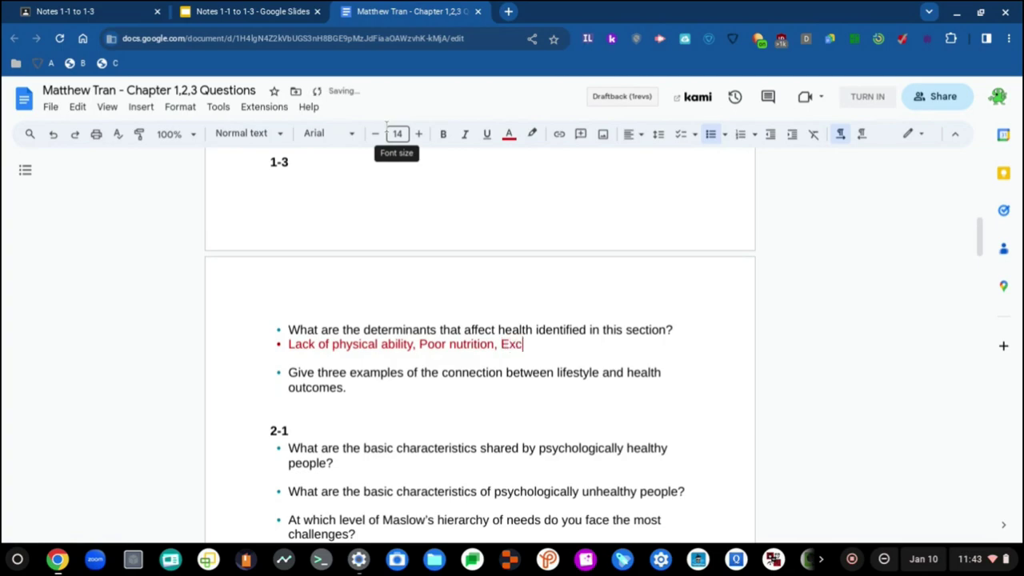
type("essive")
left_click(248, 11)
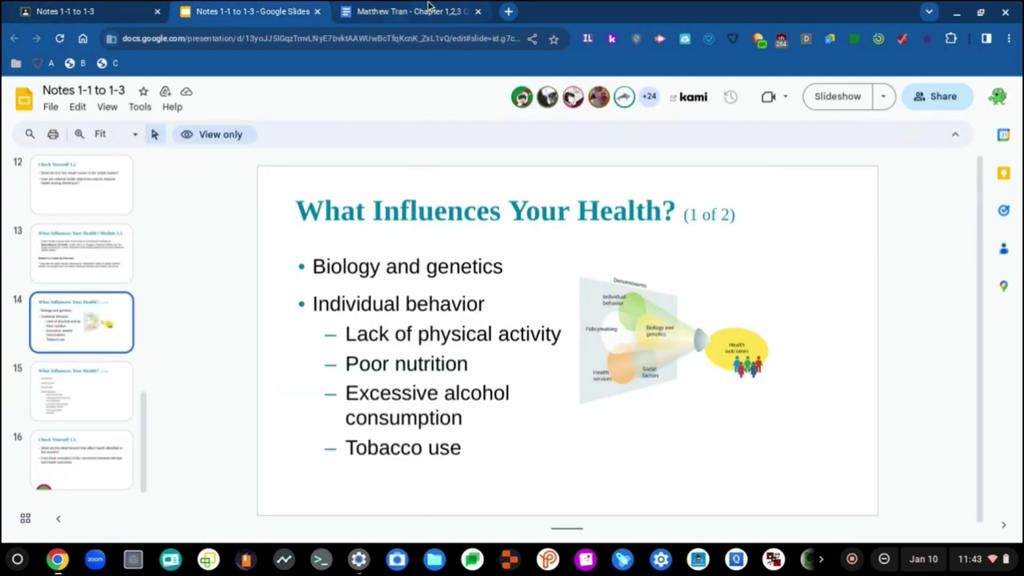
left_click(473, 8)
type("achol")
type("o")
key("BackSpace")
key("BackSpace")
key("BackSpace")
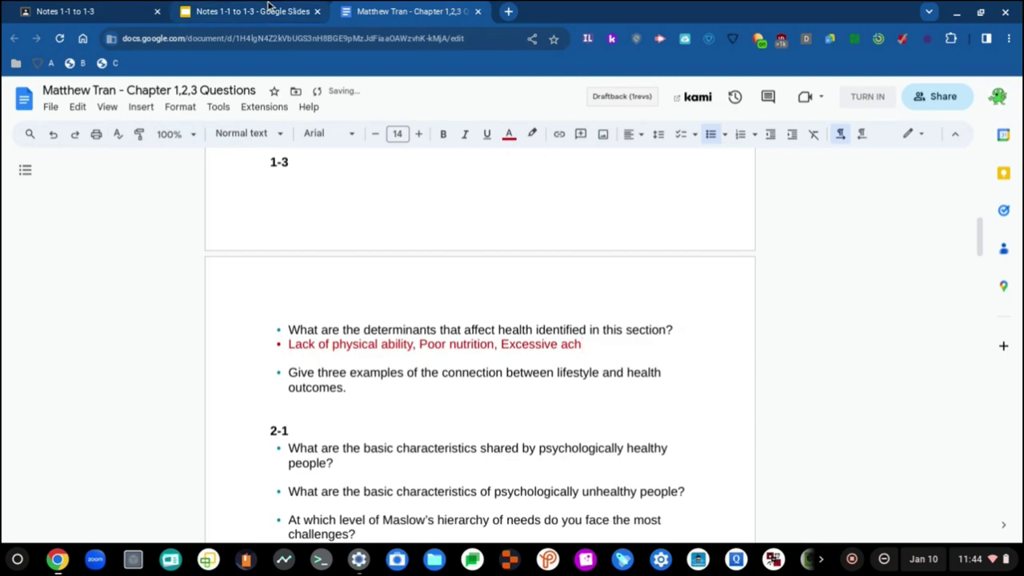
left_click(264, 9)
left_click(450, 8)
key("BackSpace")
type("l")
key("BackSpace")
key("BackSpace")
type("l")
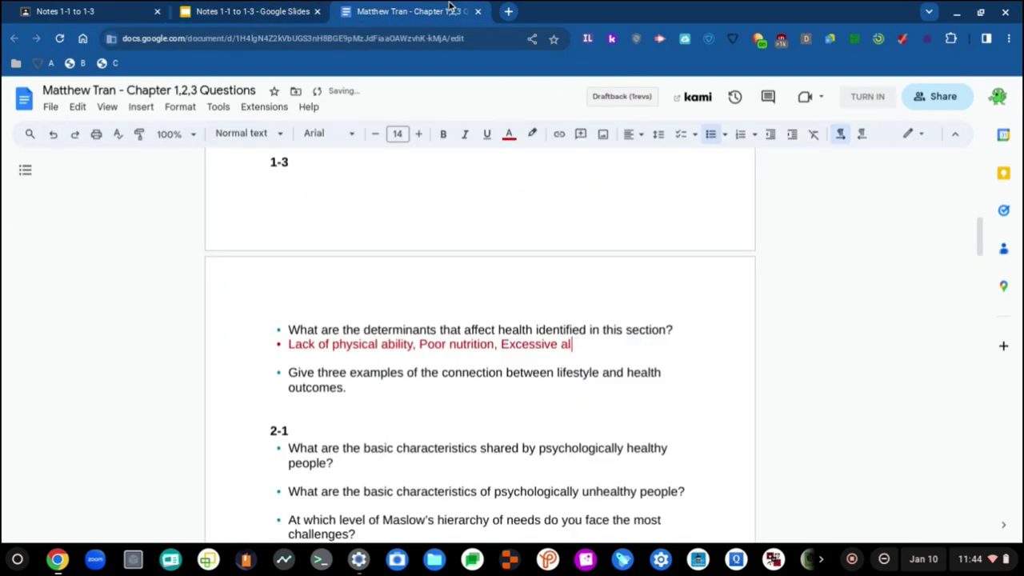
type("cohol consumption")
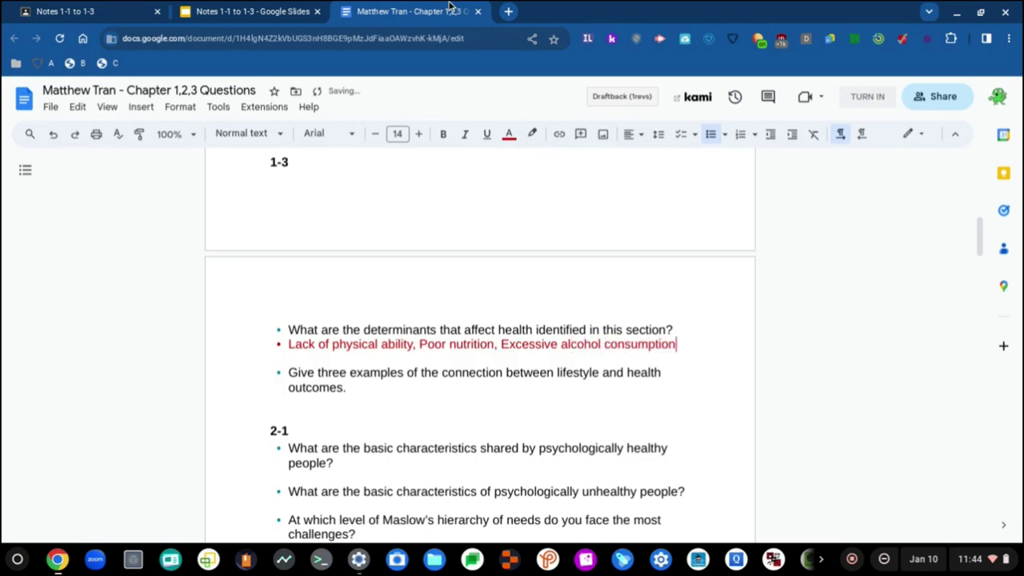
- Finish the answer with ', and Tobacco use', capitalising Tobacco
left_click(264, 8)
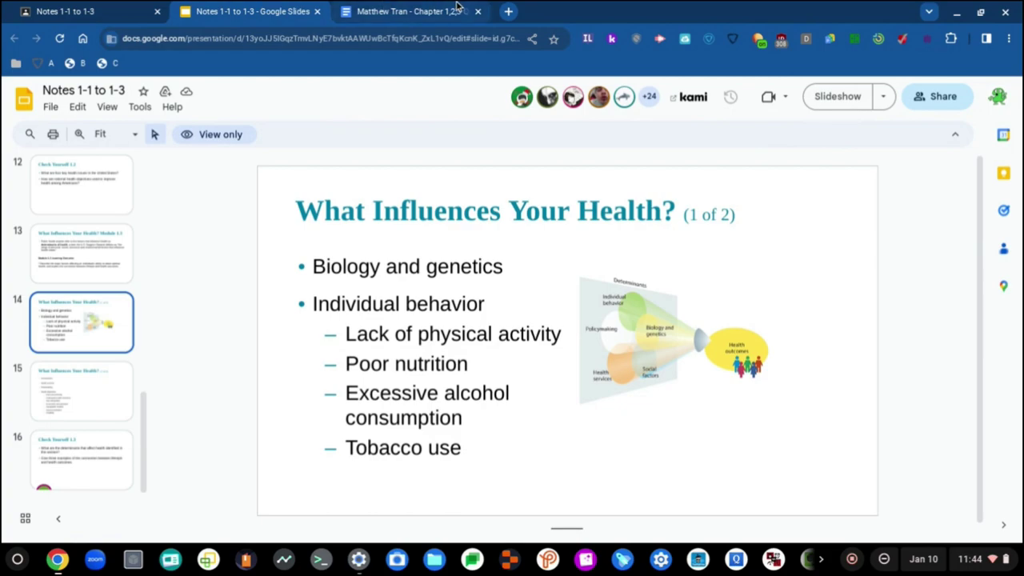
left_click(446, 7)
type(", and t")
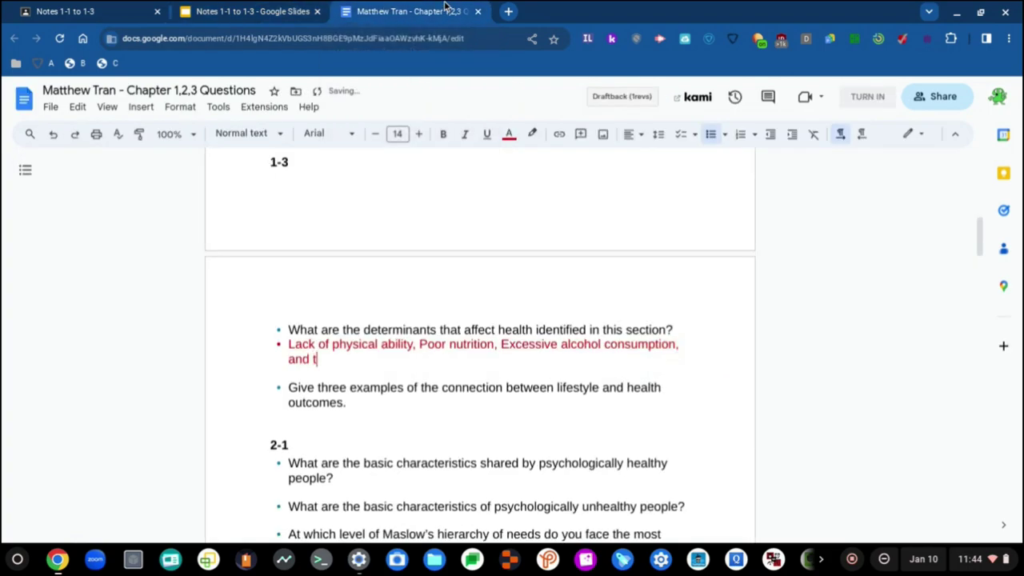
type("obacco use")
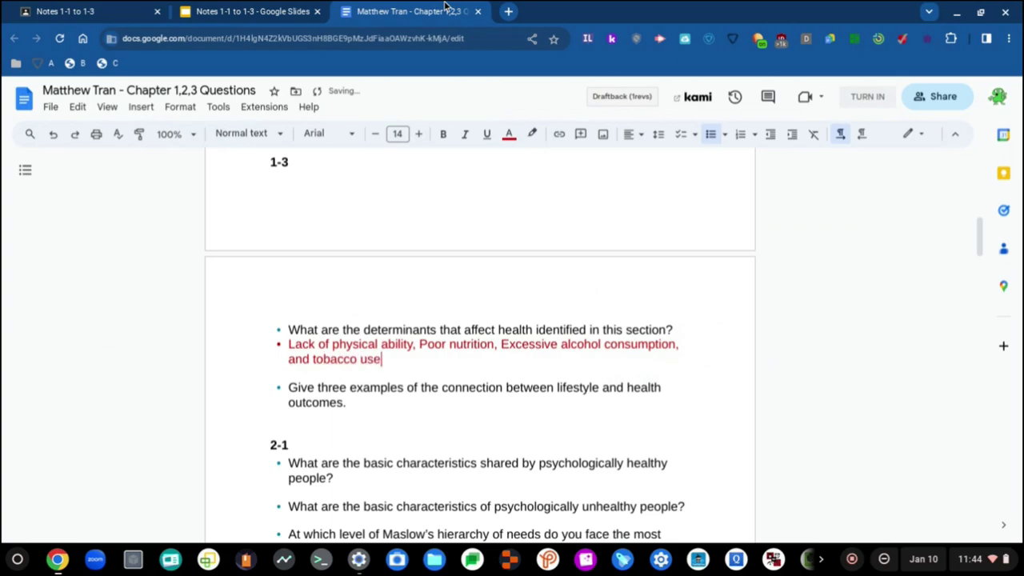
left_click(296, 7)
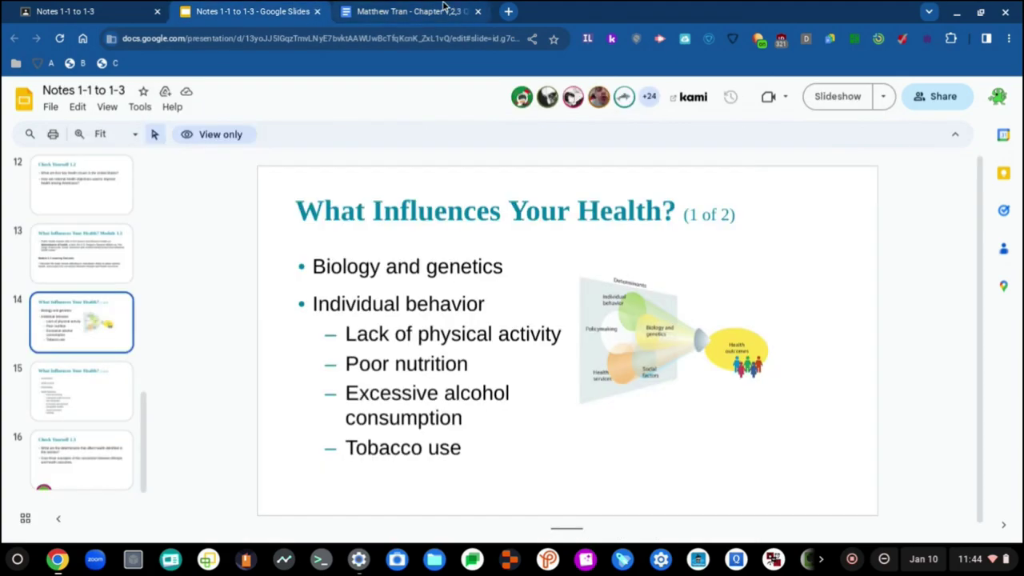
left_click(442, 8)
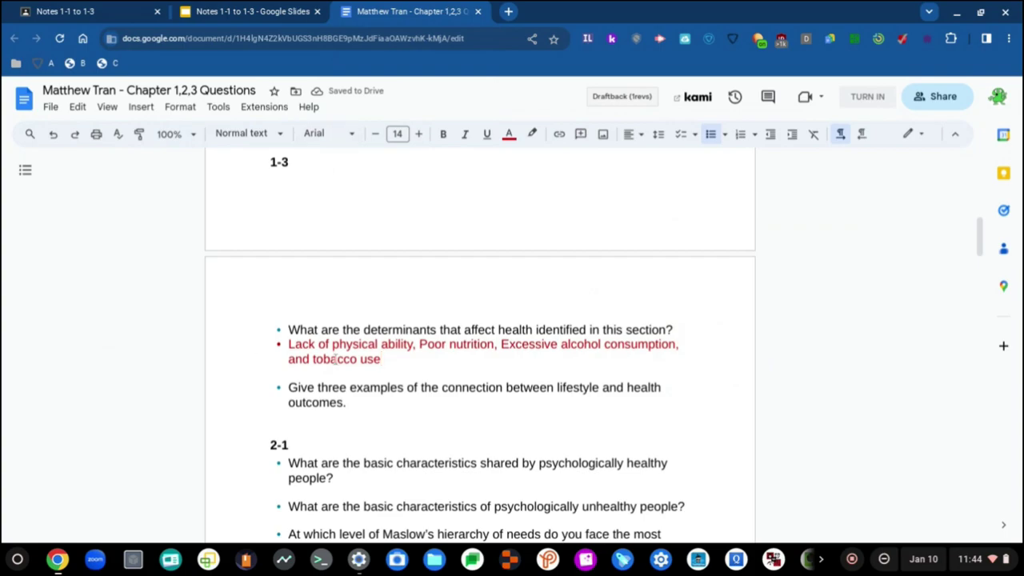
left_click_drag(315, 359, 311, 360)
type("T")
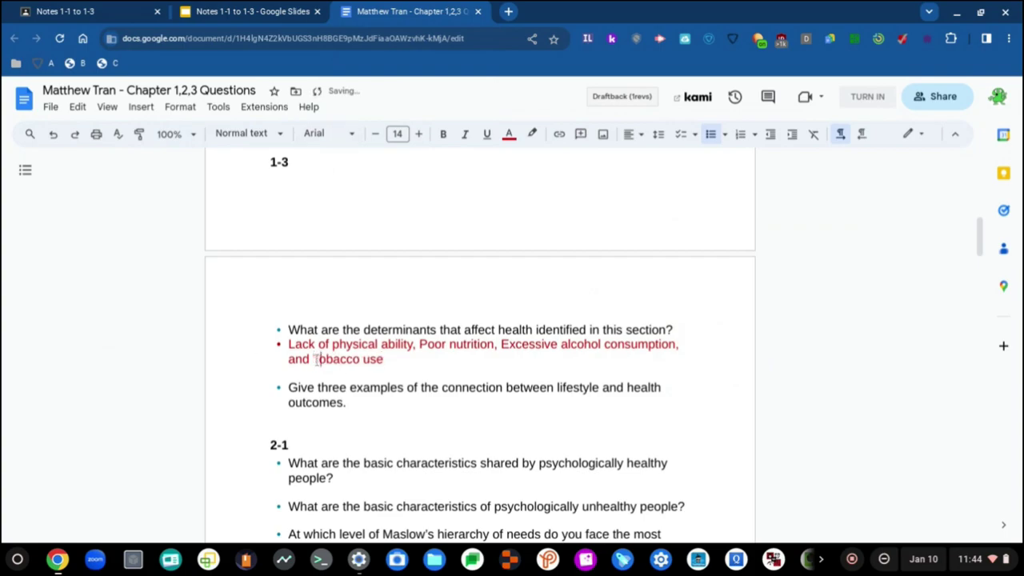
left_click(394, 397)
- Add a dark red 1 bullet after 'outcomes.' under the three lifestyle-health connections question
scroll(414, 402, "down", 2)
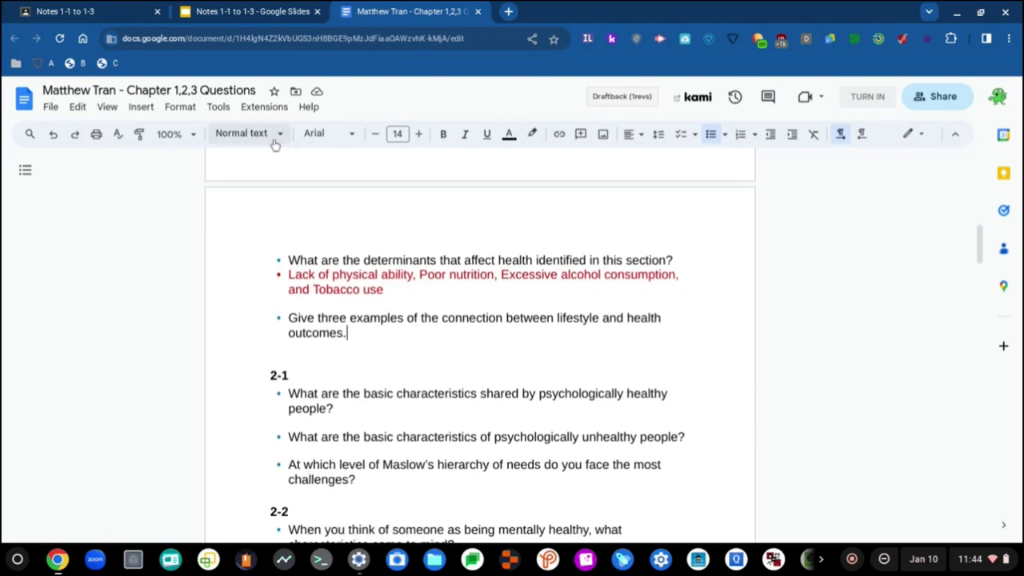
mouse_move(248, 6)
key("Return")
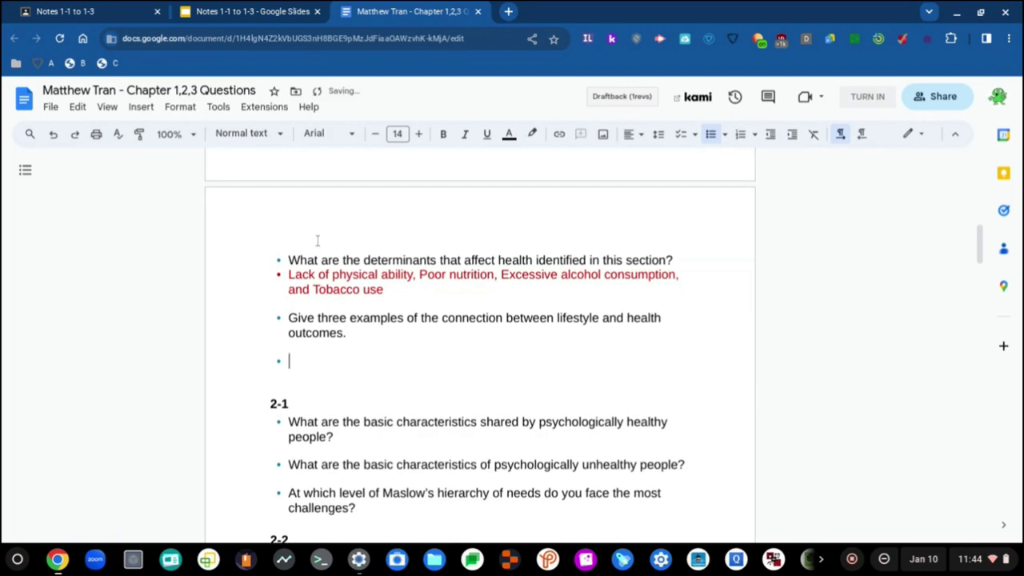
left_click(509, 133)
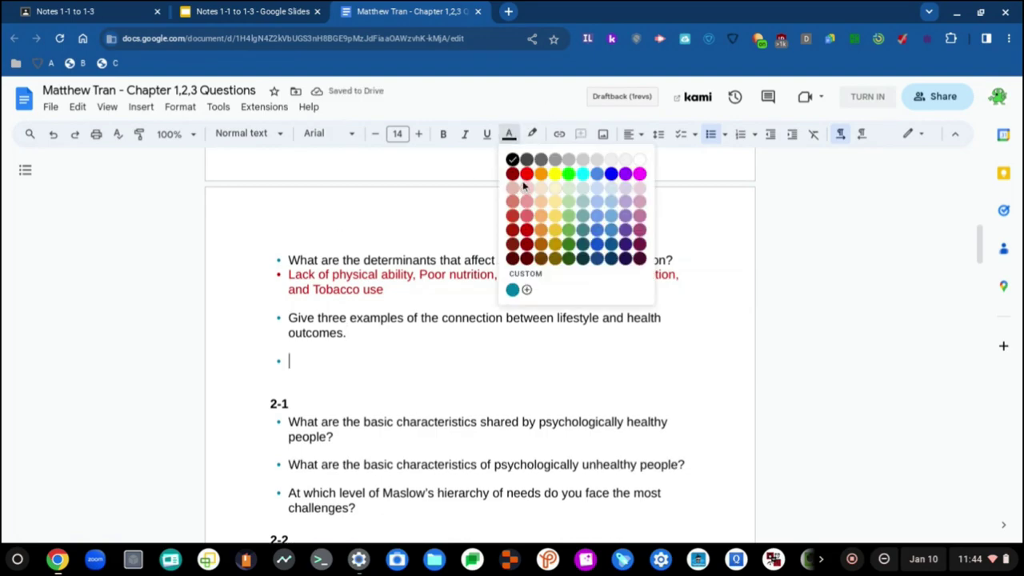
left_click(527, 232)
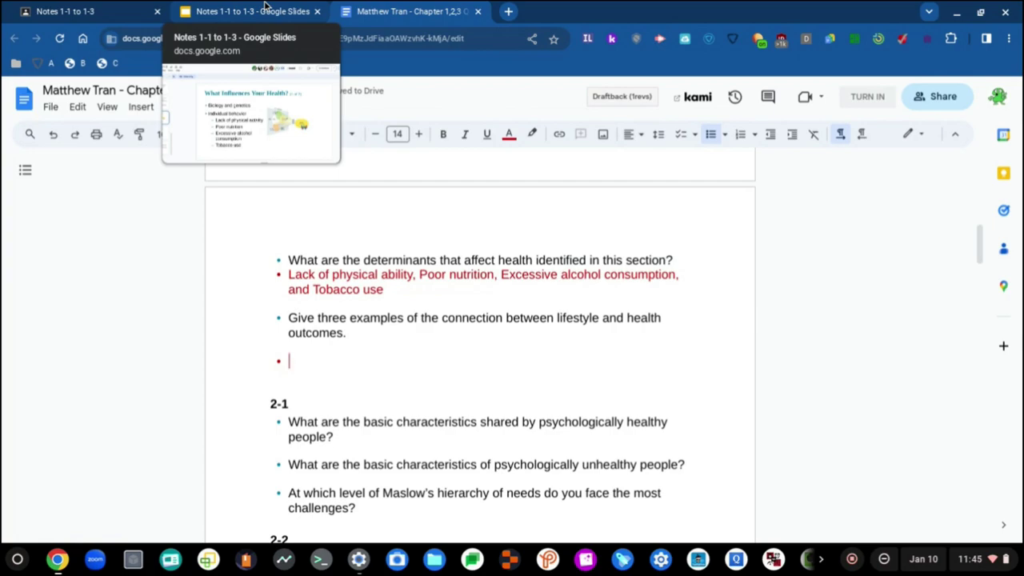
left_click(265, 6)
left_click(383, 6)
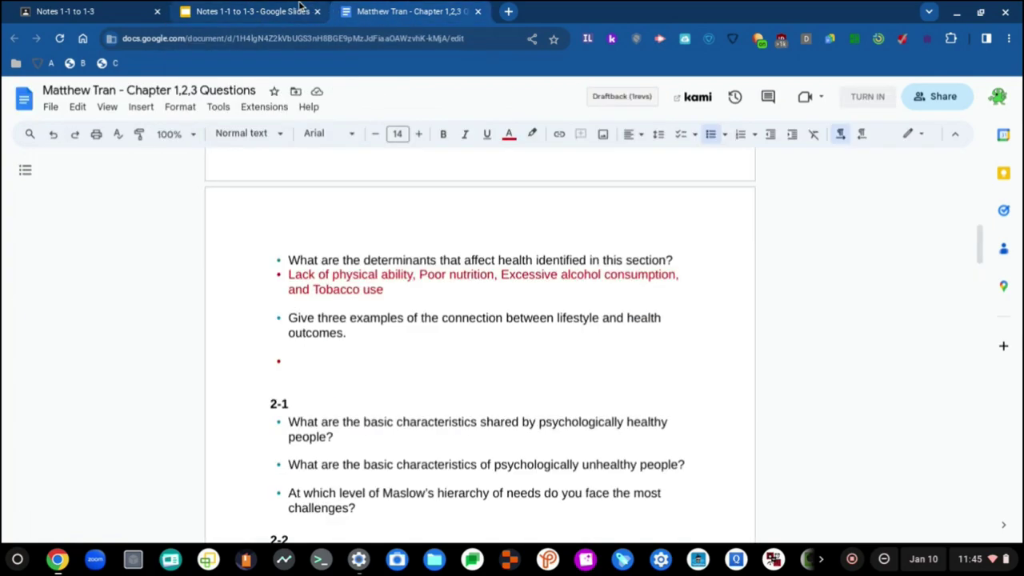
left_click(272, 7)
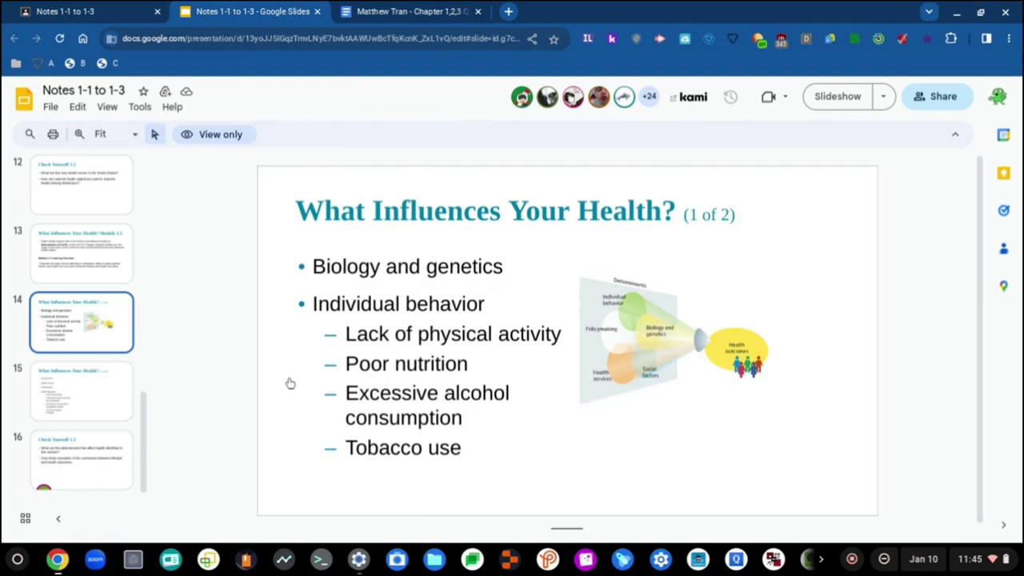
left_click(87, 366)
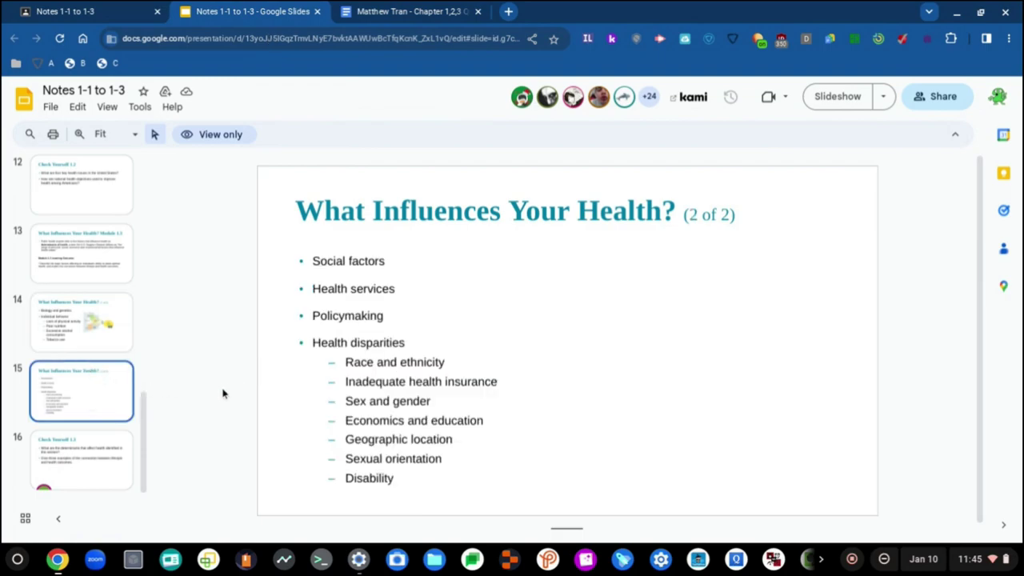
left_click(99, 451)
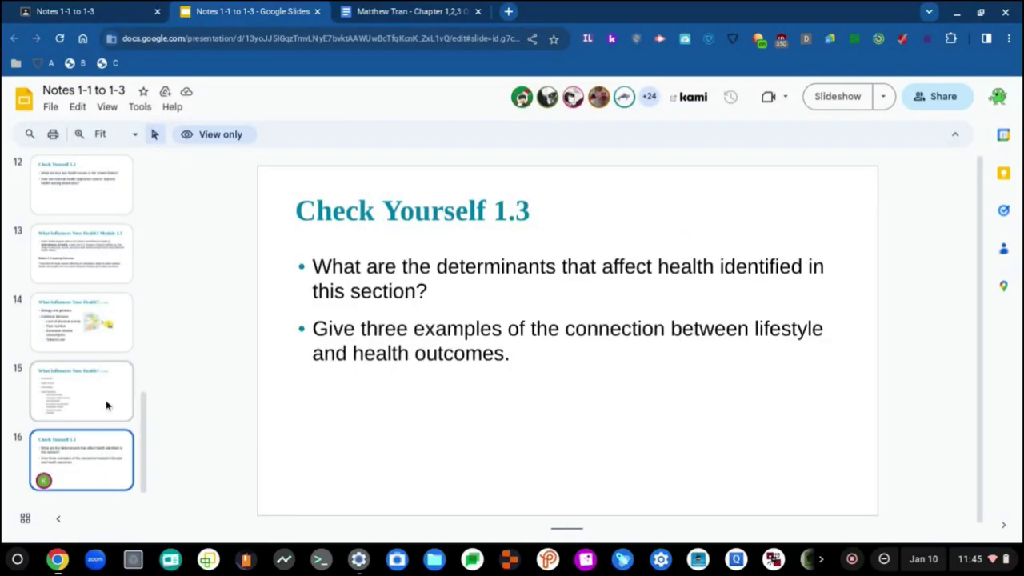
left_click(392, 11)
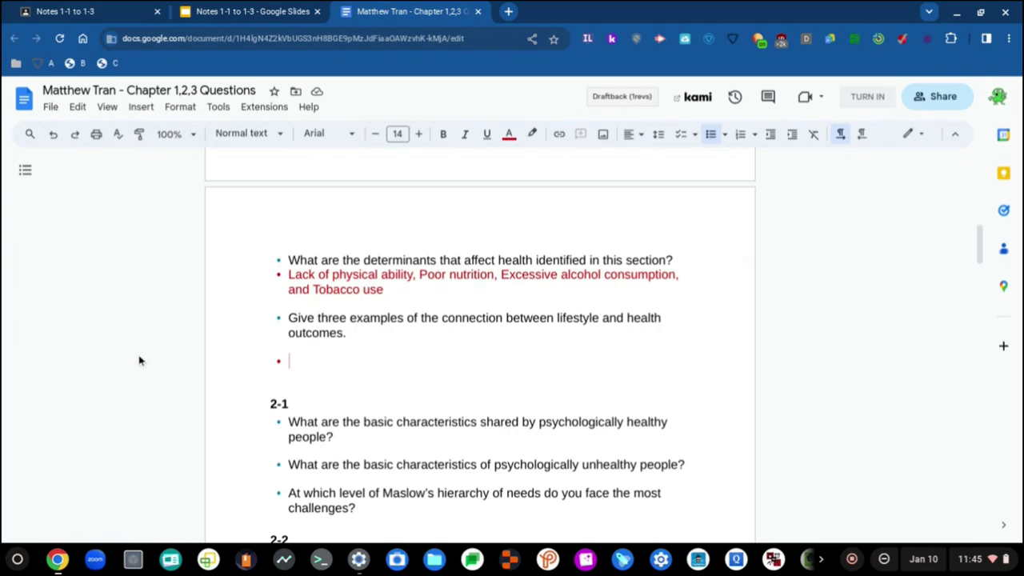
- Enter bullets 'Eating candy and drinking soda' and 'Eating meat', leaving an empty third bullet
type("Eating ")
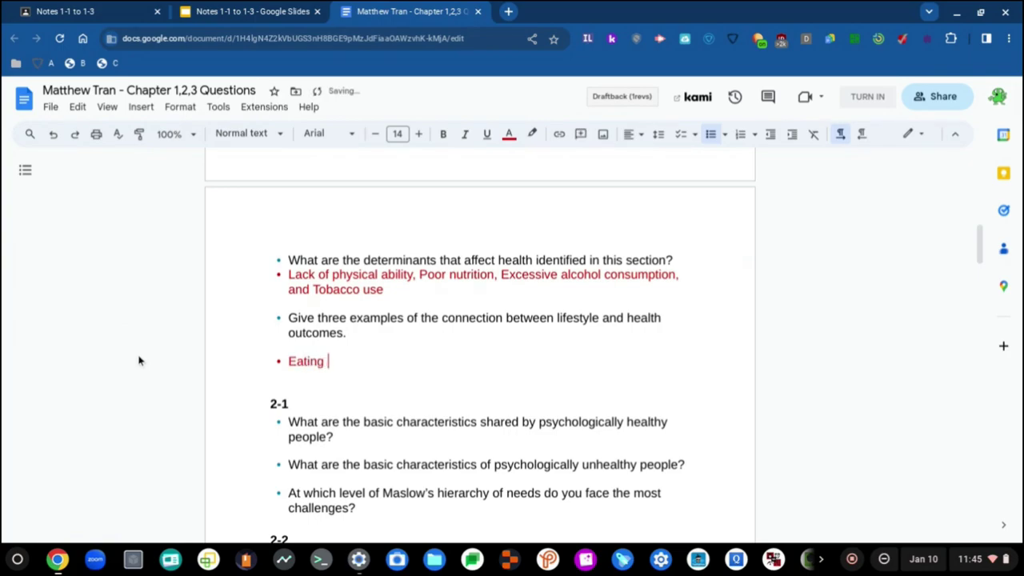
type("candy and drink")
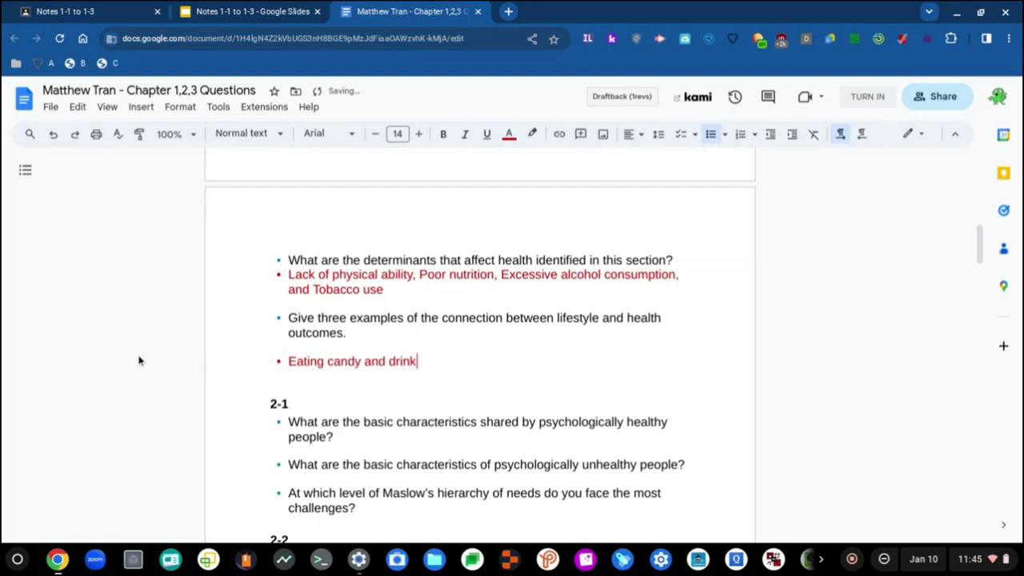
type("ing soda")
key("Return")
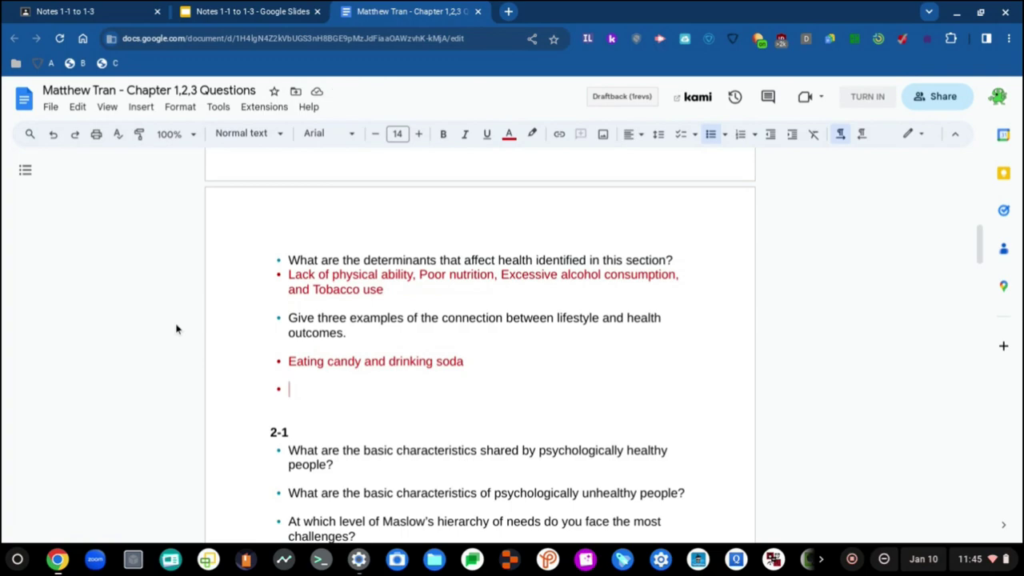
type("Eating")
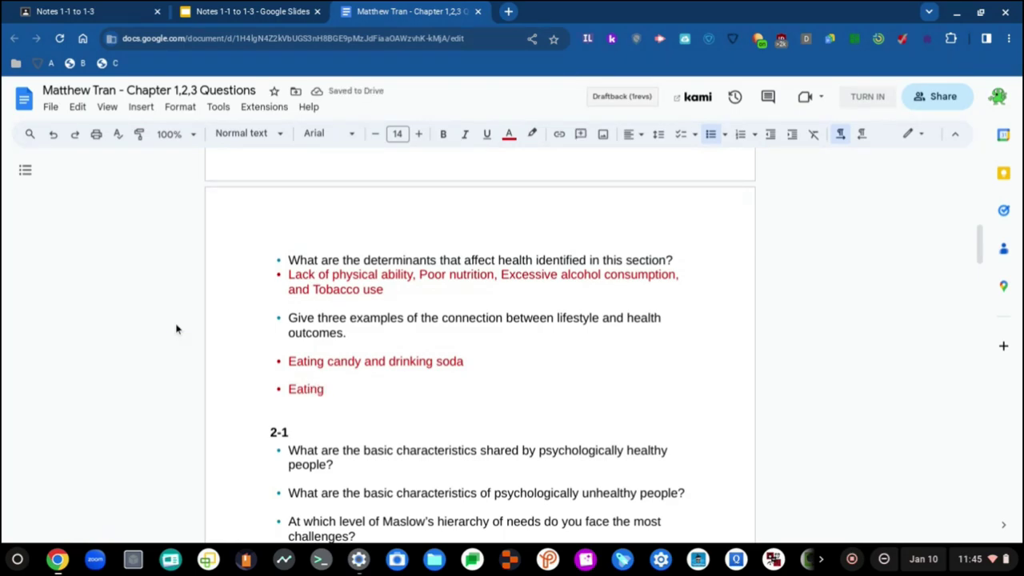
type(" meat")
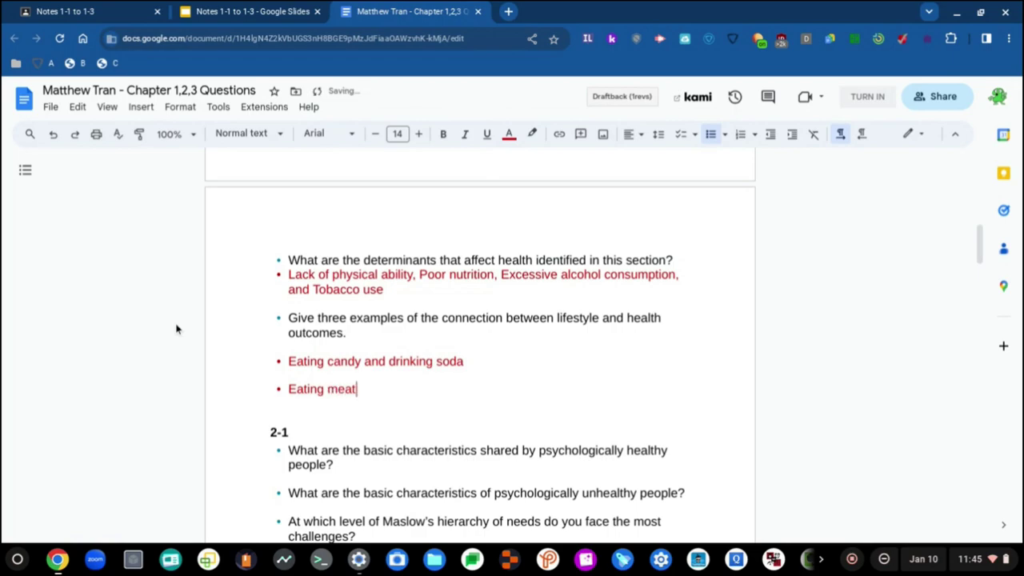
key("Return")
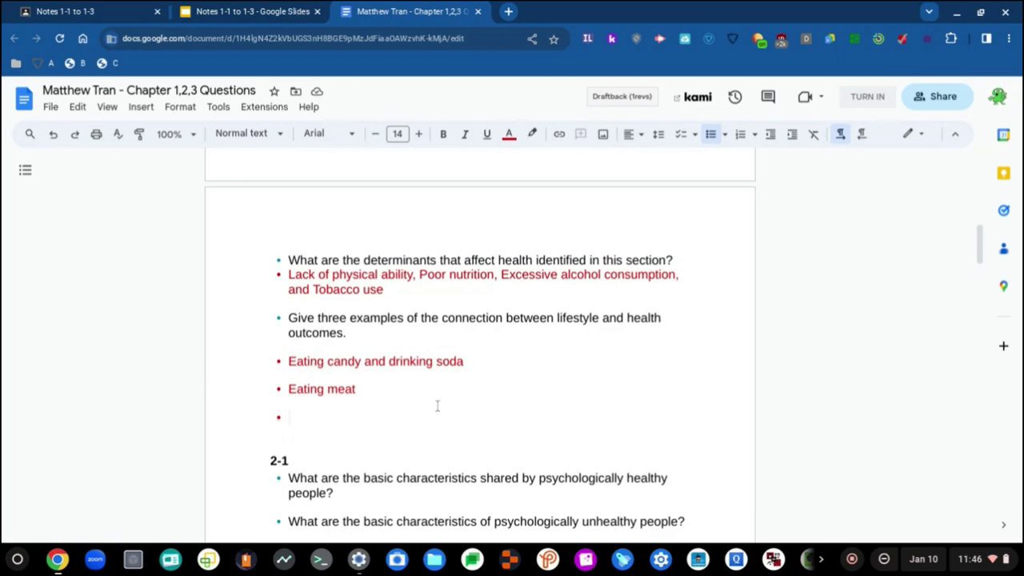
- Write the third red bullet as 'Eat vegan food like vegan muffin.'
type("Eat")
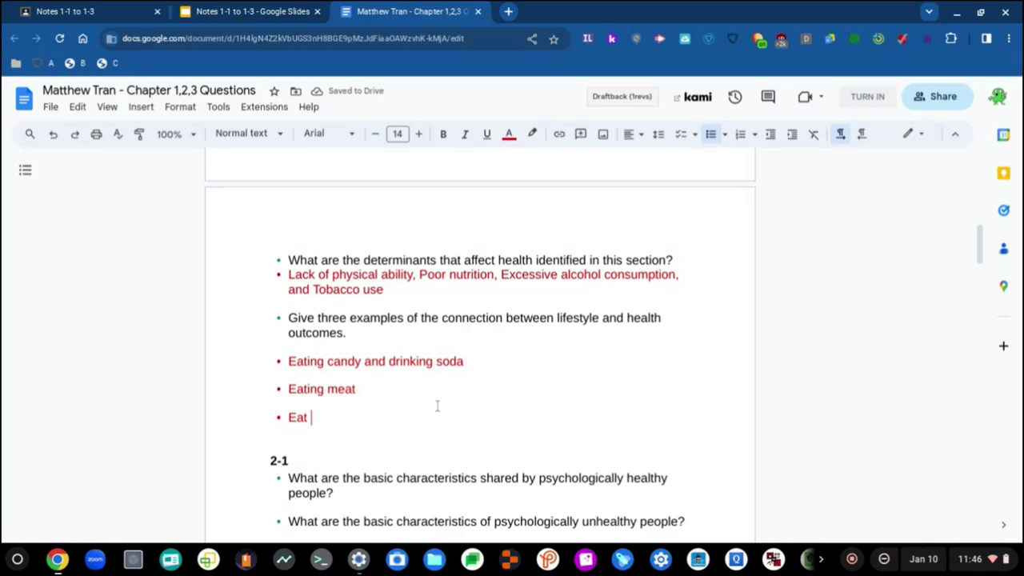
type("vegan")
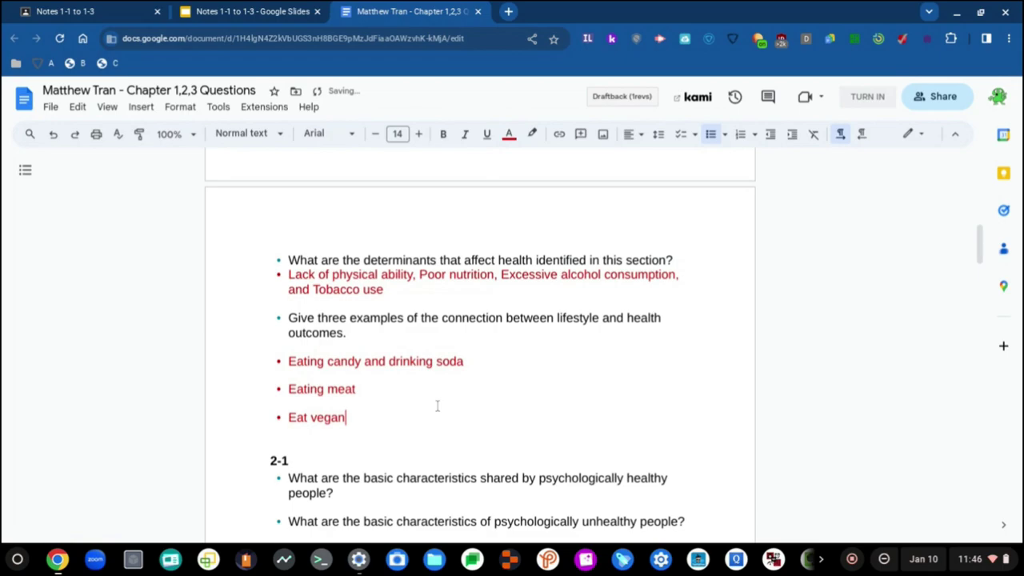
type("d like vegan muffi")
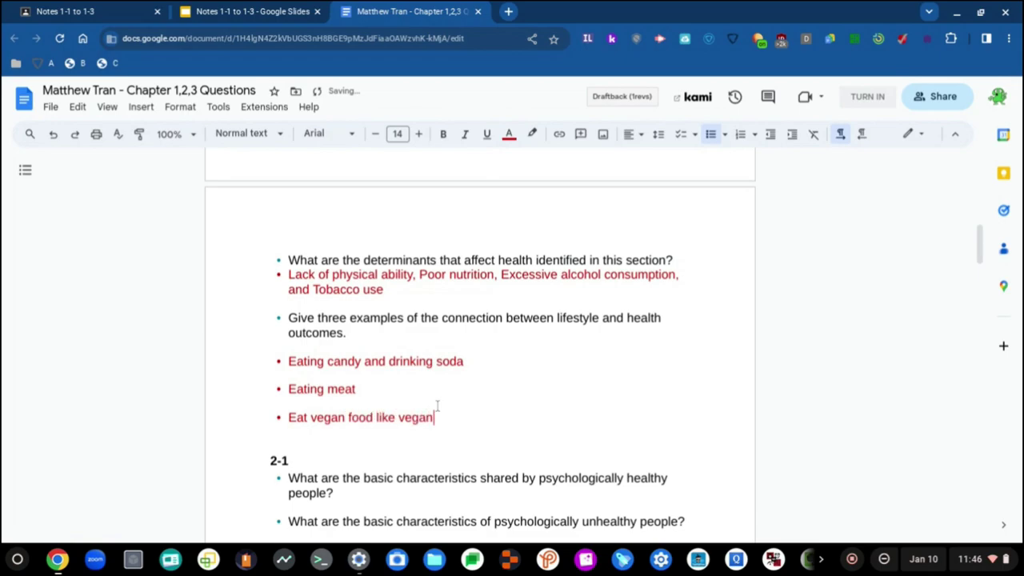
type("n for")
key("BackSpace")
key("BackSpace")
key("BackSpace")
key("BackSpace")
key("BackSpace")
type(".")
- Place the cursor at the end of the 2-1 question
scroll(375, 363, "down", 2)
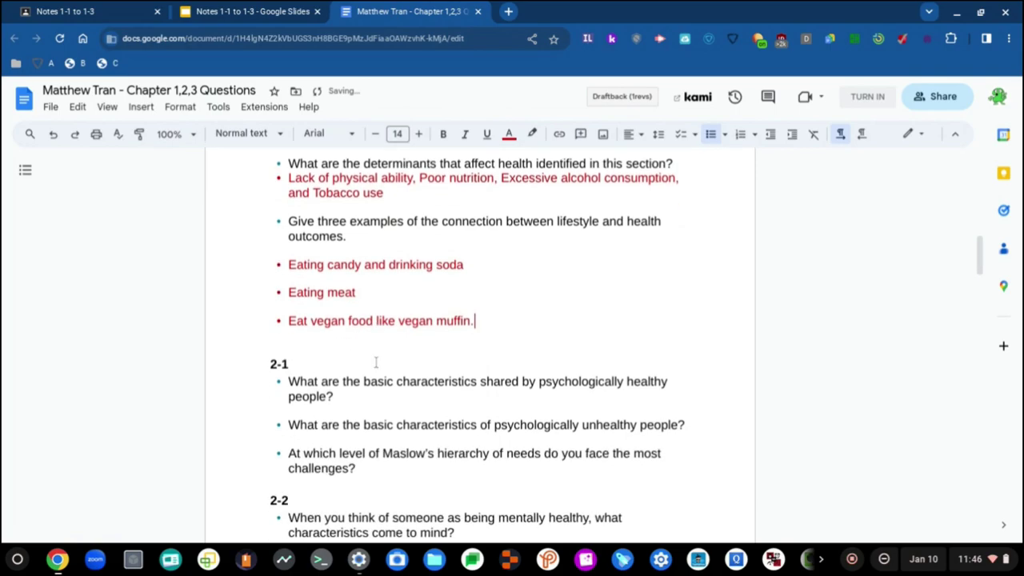
scroll(375, 363, "down", 1)
left_click(377, 356)
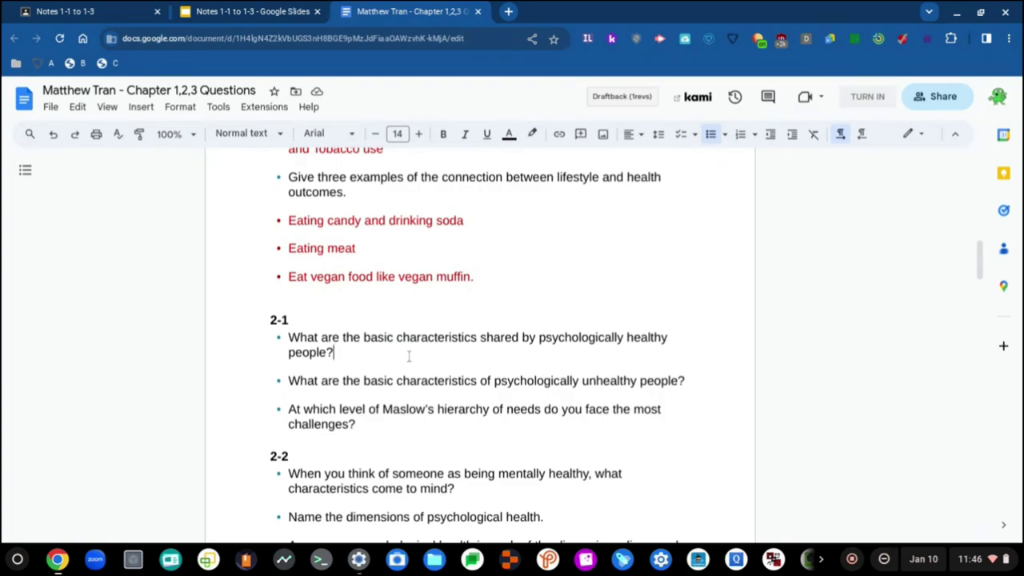
- Add a new line under the 2-1 question and set its text colour to red
scroll(376, 344, "down", 1)
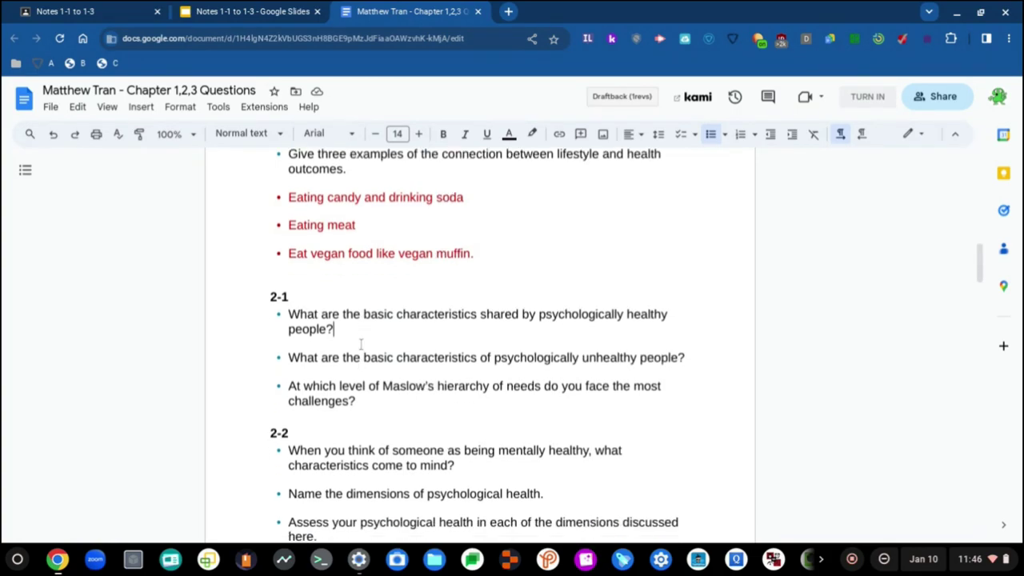
key("Return")
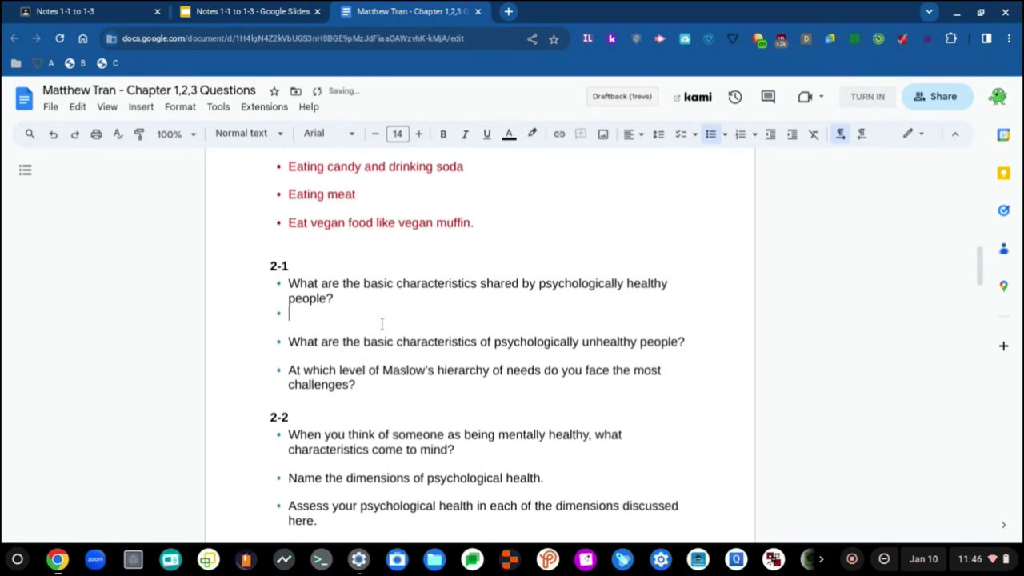
left_click(509, 134)
left_click(527, 232)
scroll(464, 288, "up", 2)
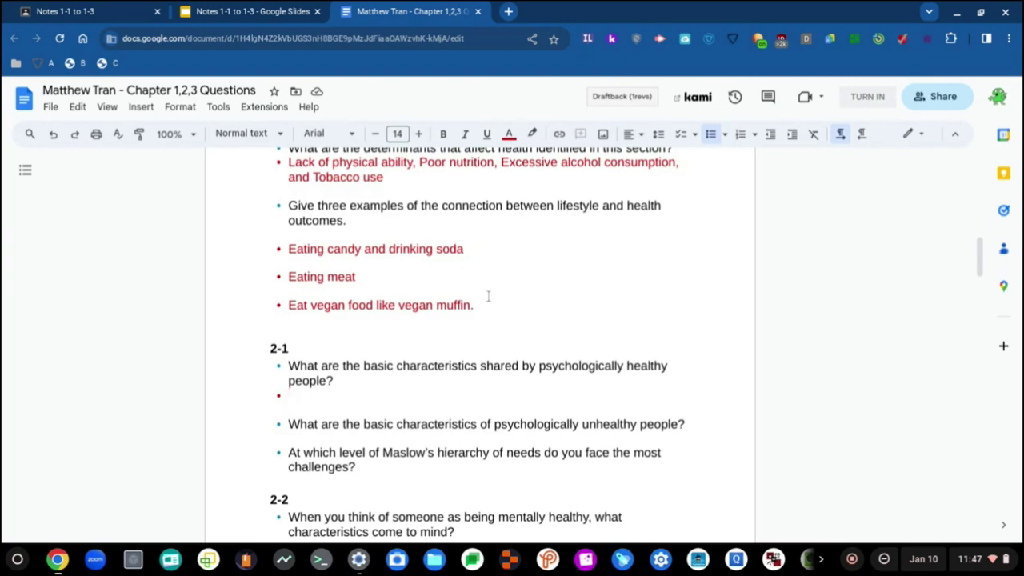
- Look over the answers, then close the Chapter 1,2,3 Questions document tab
scroll(488, 297, "up", 3)
scroll(488, 297, "down", 3)
scroll(489, 297, "down", 3)
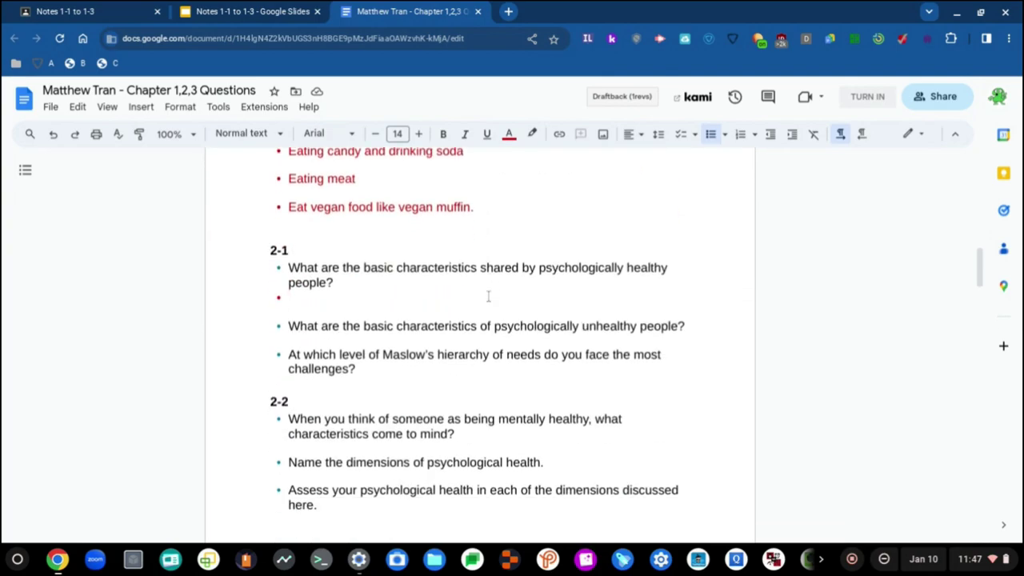
scroll(488, 297, "up", 8)
scroll(488, 297, "up", 7)
scroll(488, 296, "down", 15)
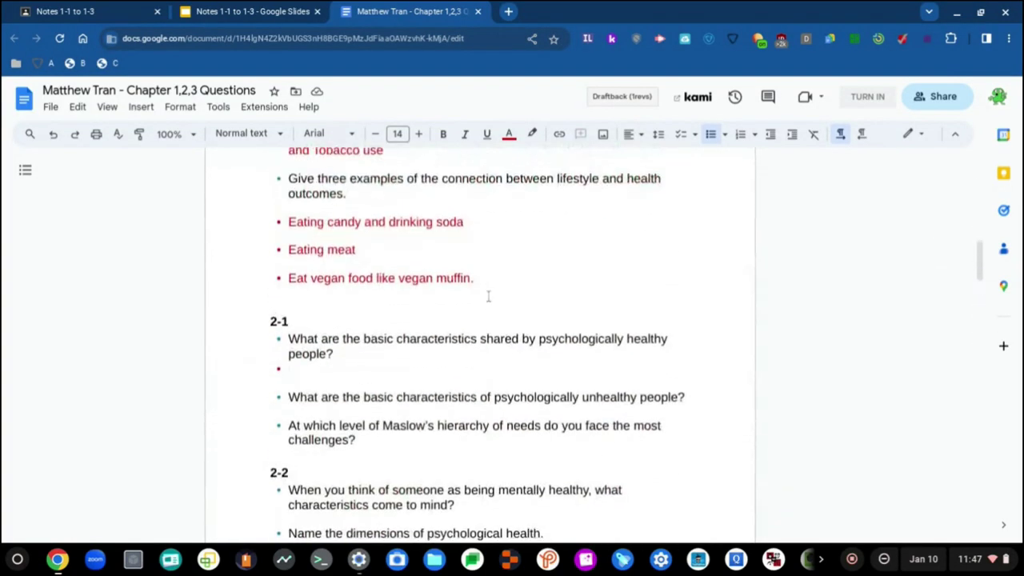
scroll(488, 296, "up", 1)
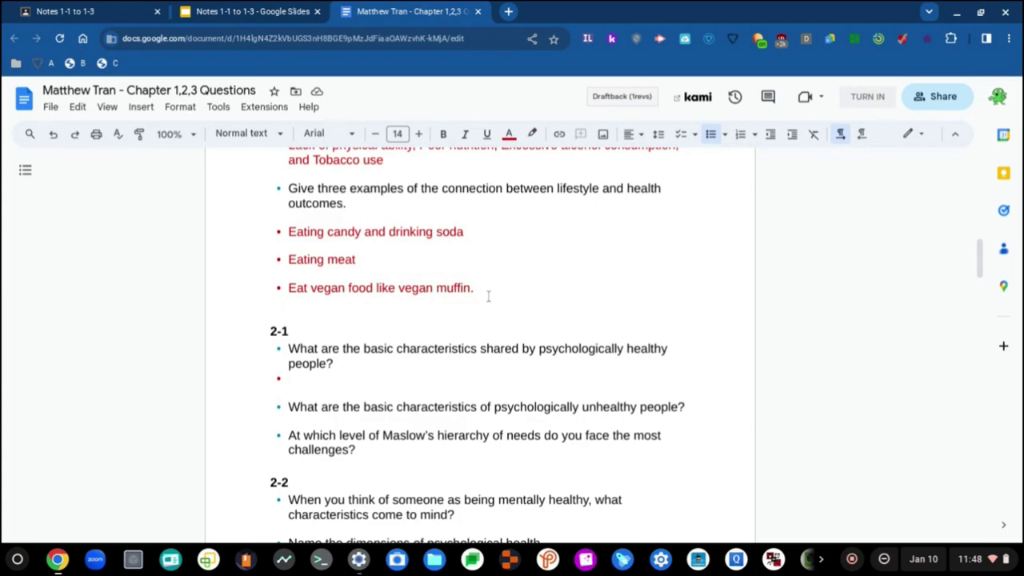
left_click(478, 12)
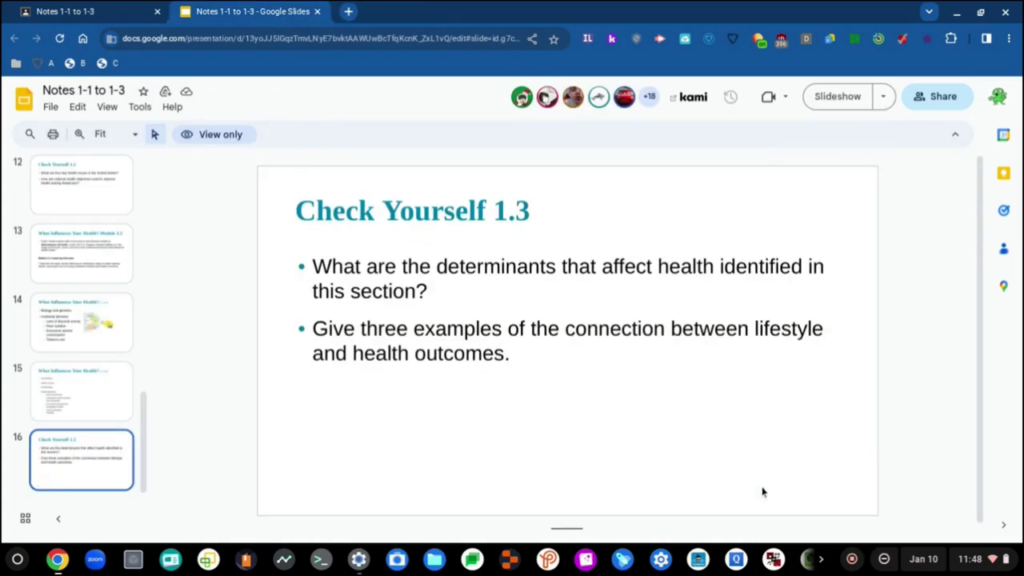
- Close the Notes 1-1 to 1-3 slides tab and dismiss the quick settings panel
left_click(317, 12)
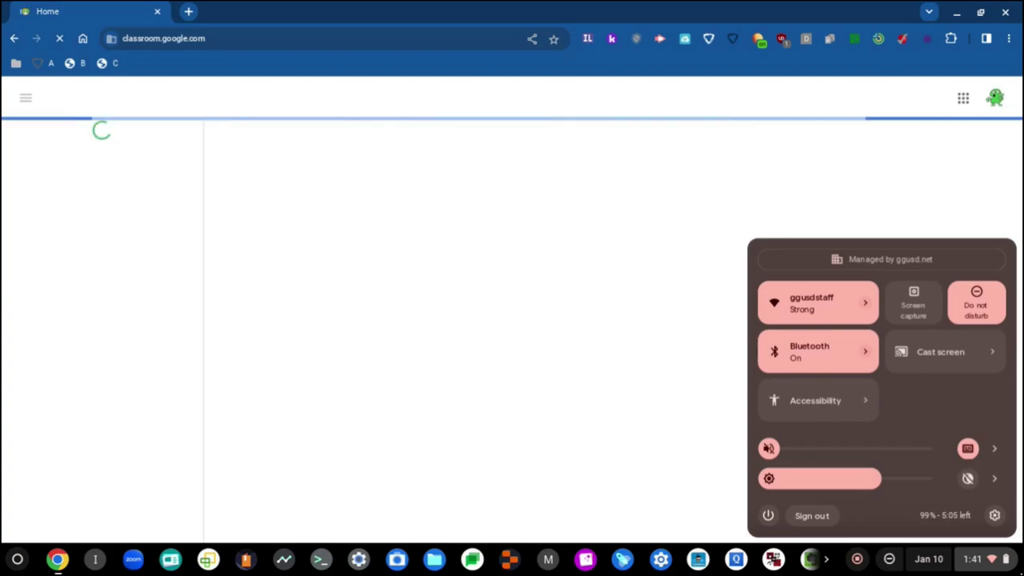
left_click(596, 240)
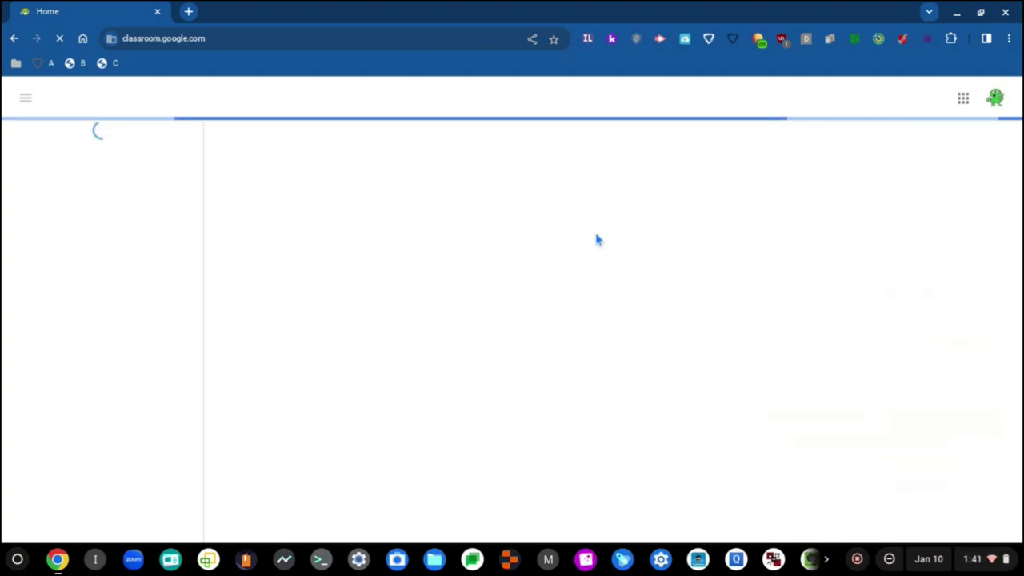
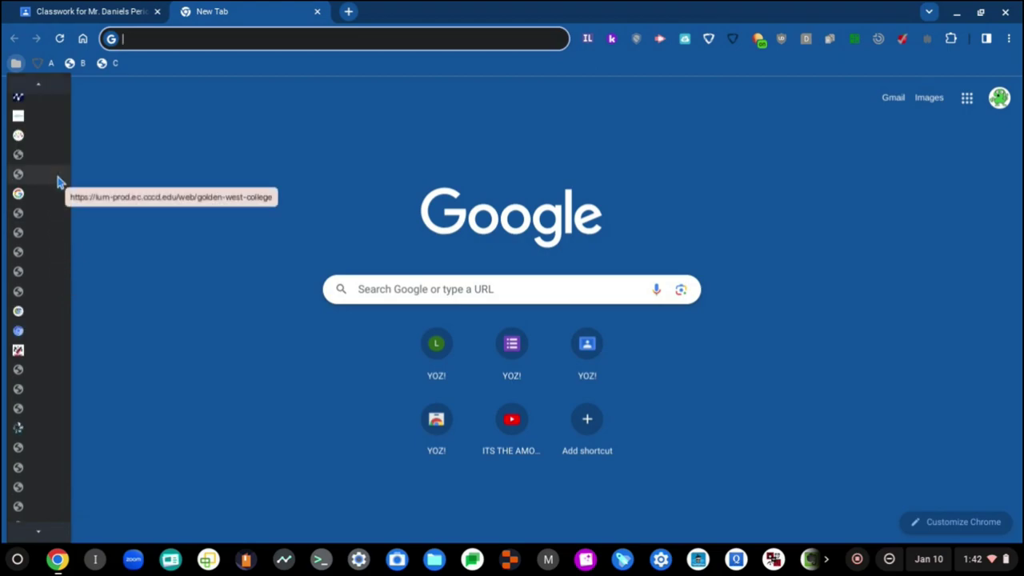
- Load the ContentKeeper Authentication page from a bookmark, open a new tab, and browse the bookmark folder
left_click(50, 88)
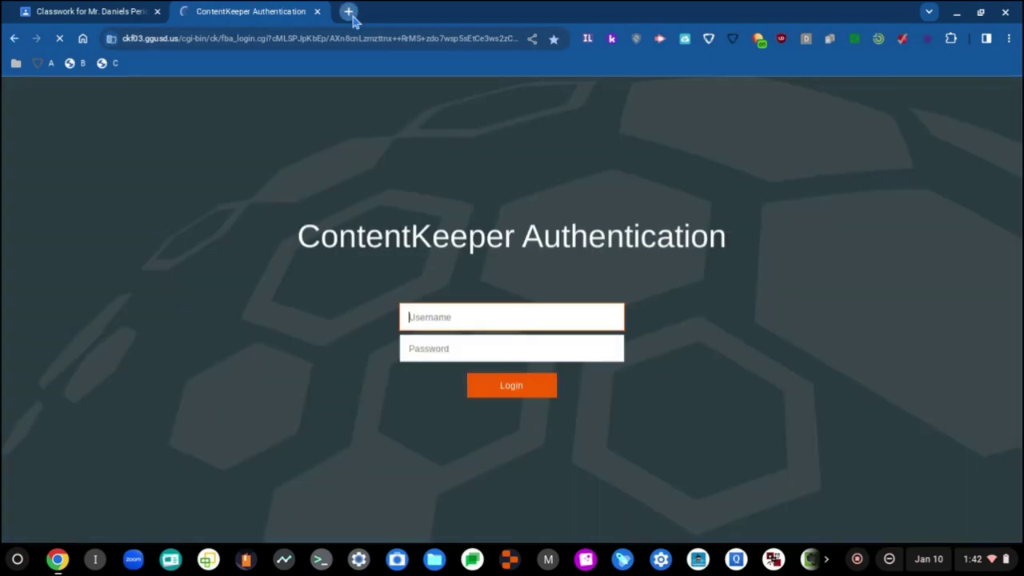
left_click(349, 12)
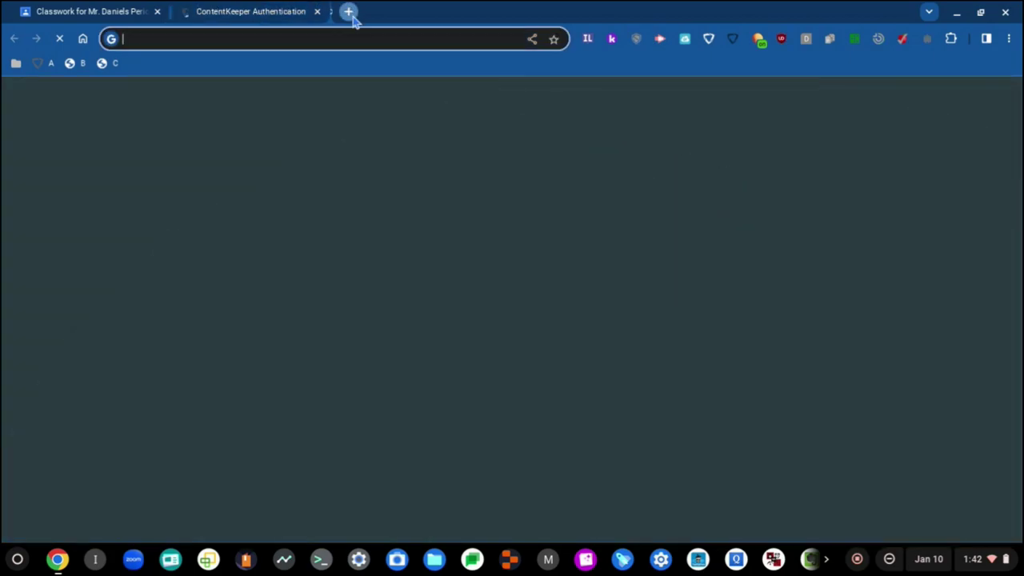
left_click(15, 64)
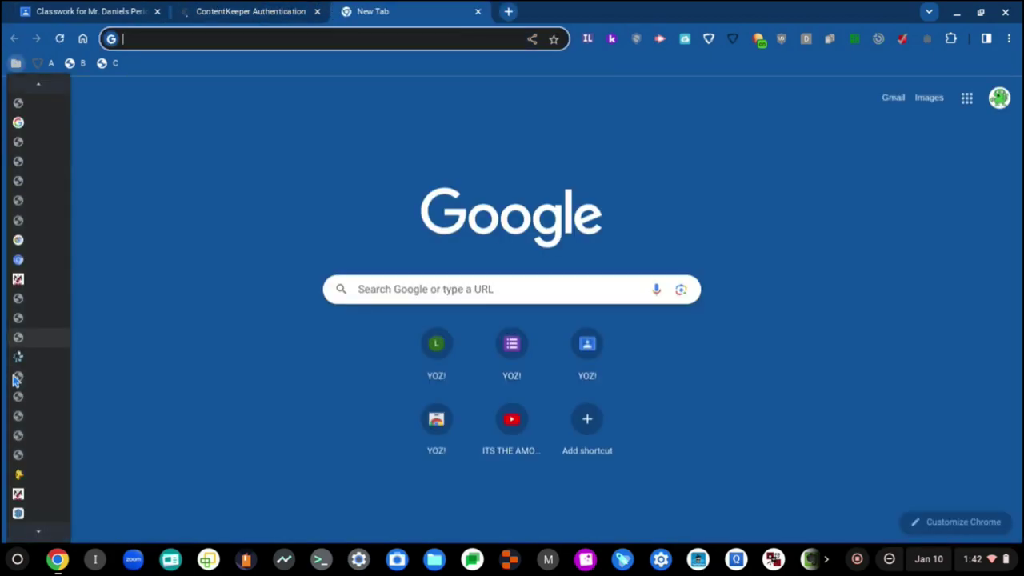
scroll(18, 376, "down", 5)
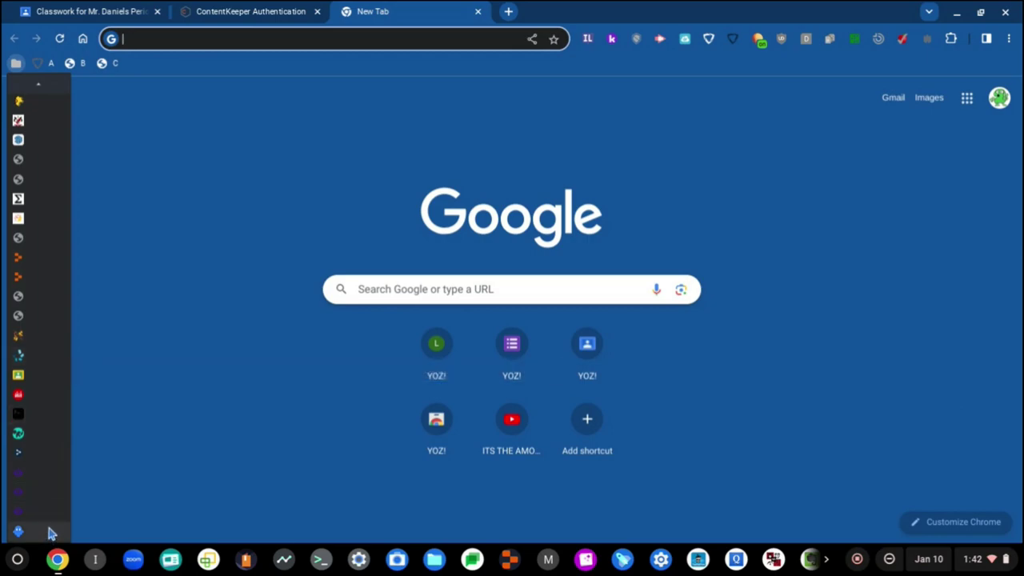
scroll(55, 495, "up", 2)
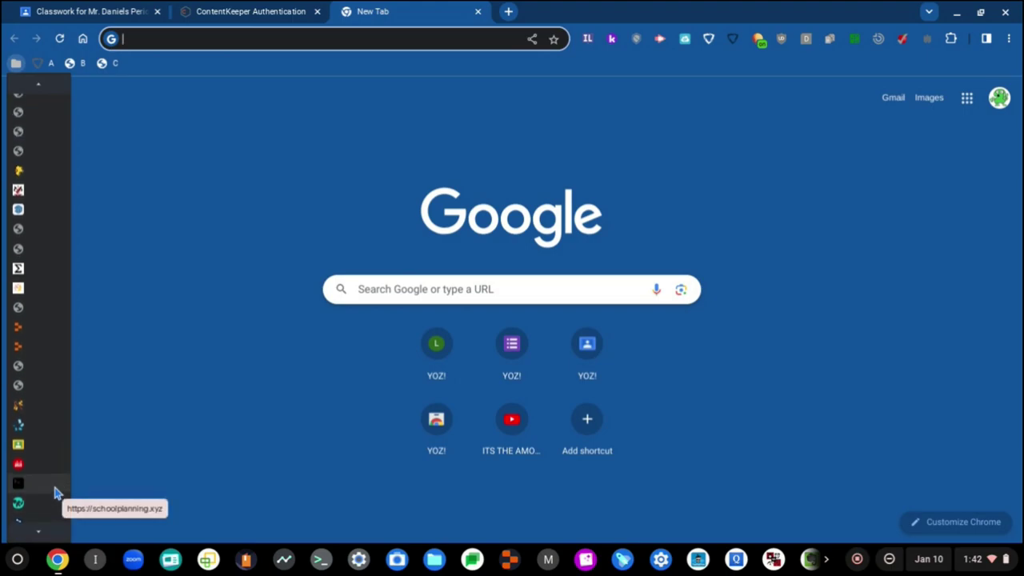
scroll(54, 495, "up", 8)
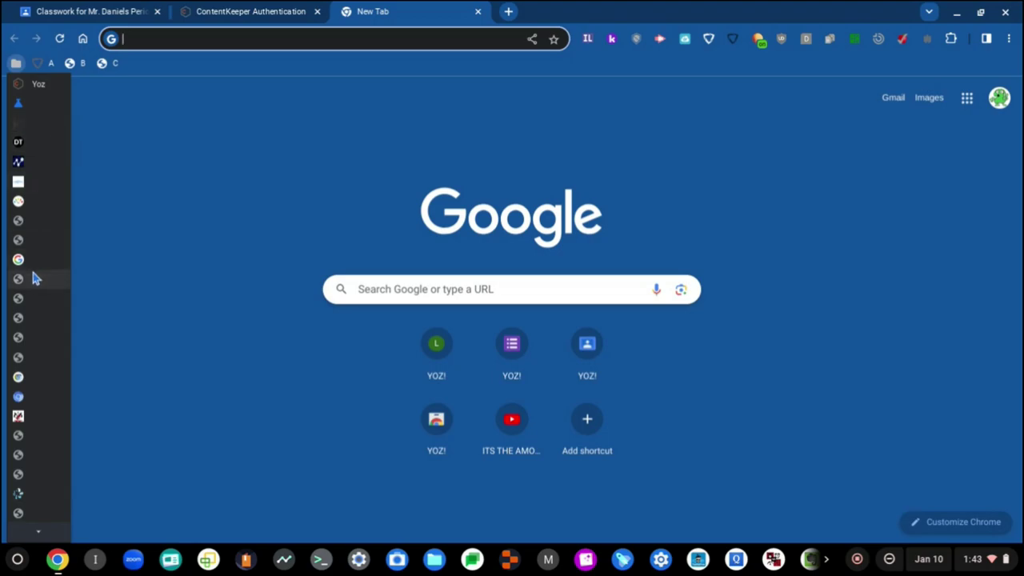
scroll(32, 277, "down", 3)
- Open the Chrome Platform Status roadmap bookmark, reload it, and leave the zoom at 100%
left_click(36, 319)
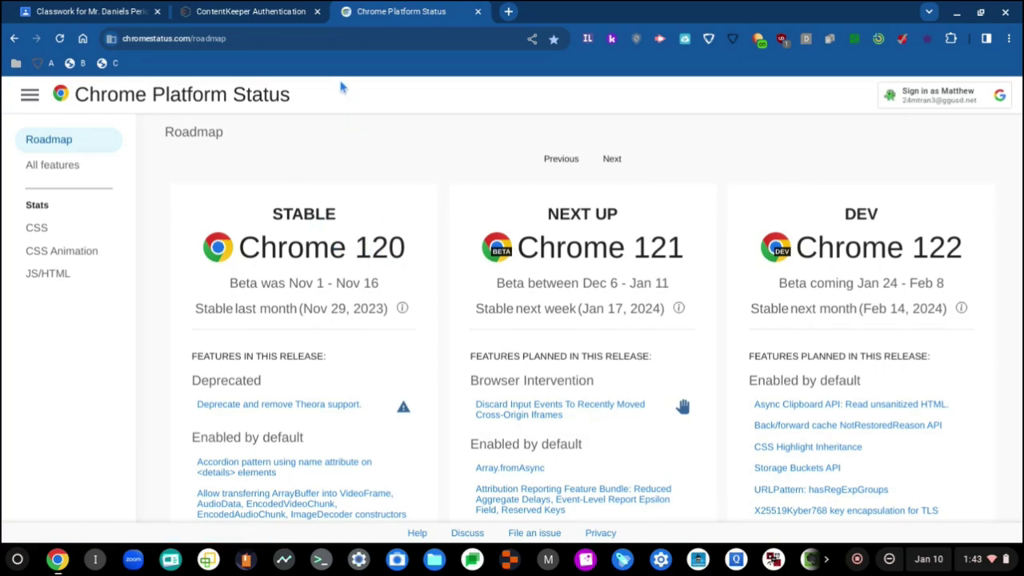
left_click(60, 38)
key("ctrl+minus")
key("ctrl+minus")
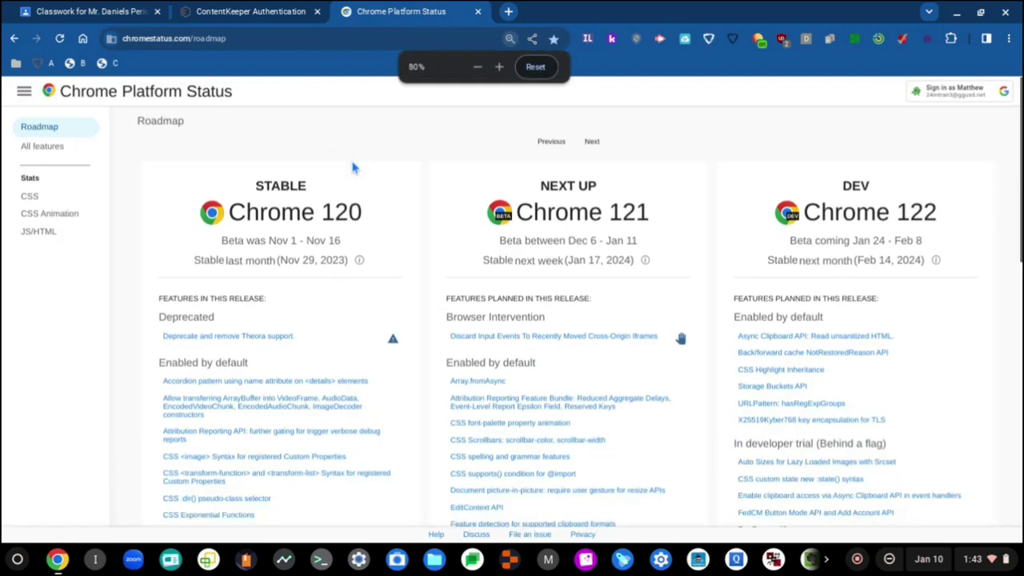
key("ctrl+0")
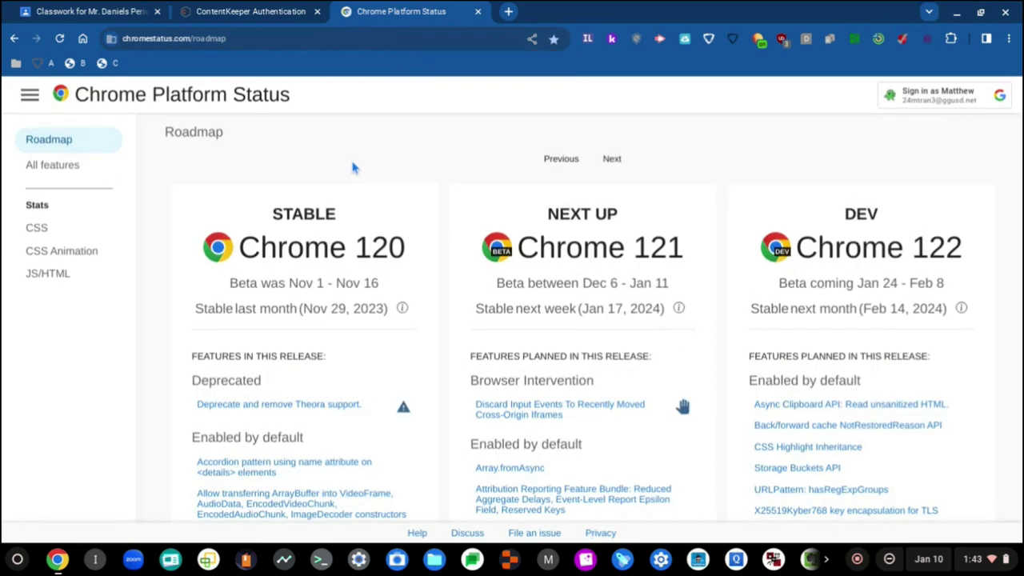
- Scroll through the roadmap's Chrome 120, 121 and 122 release feature lists
scroll(355, 167, "down", 3)
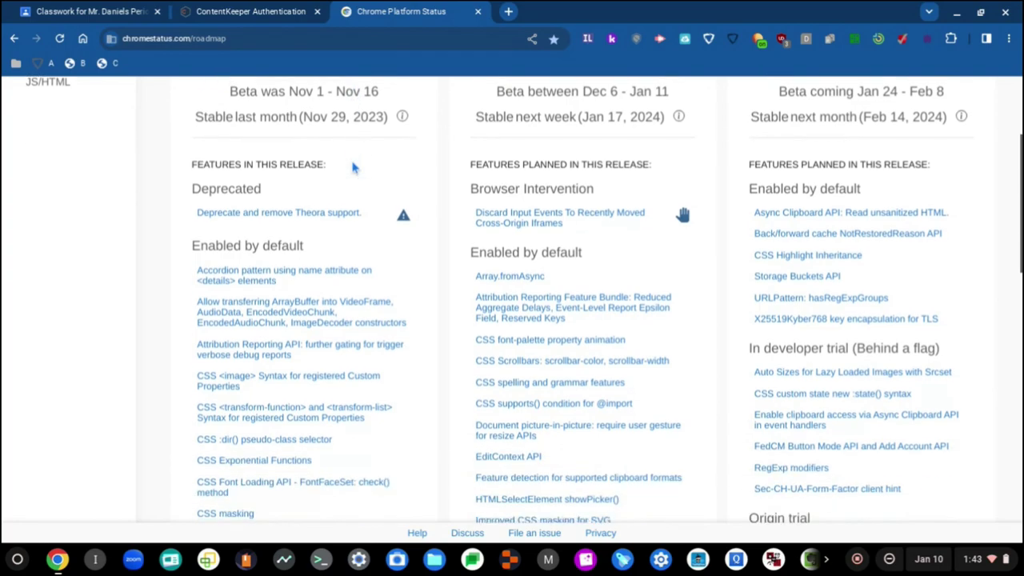
scroll(355, 167, "up", 2)
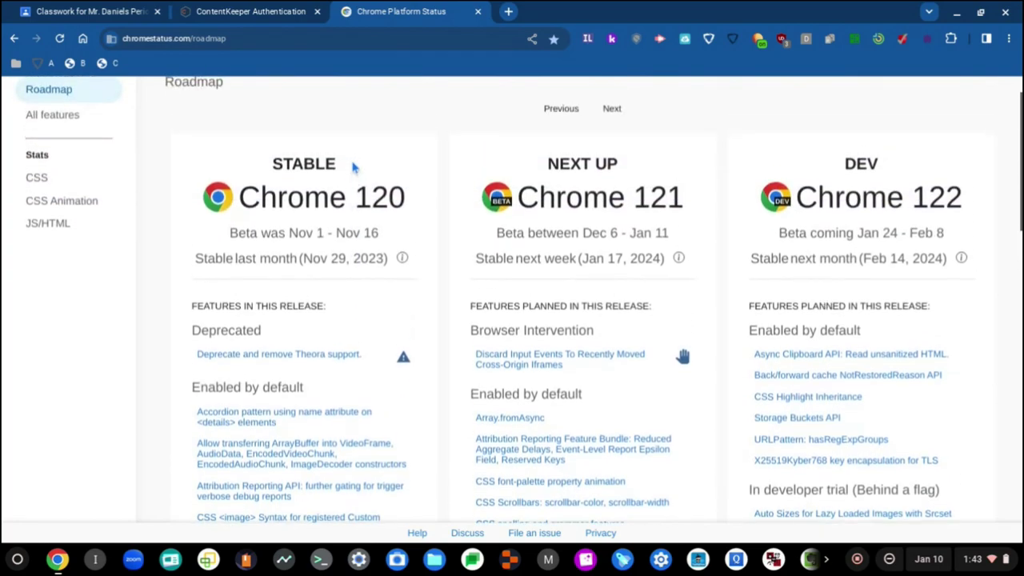
scroll(355, 167, "up", 1)
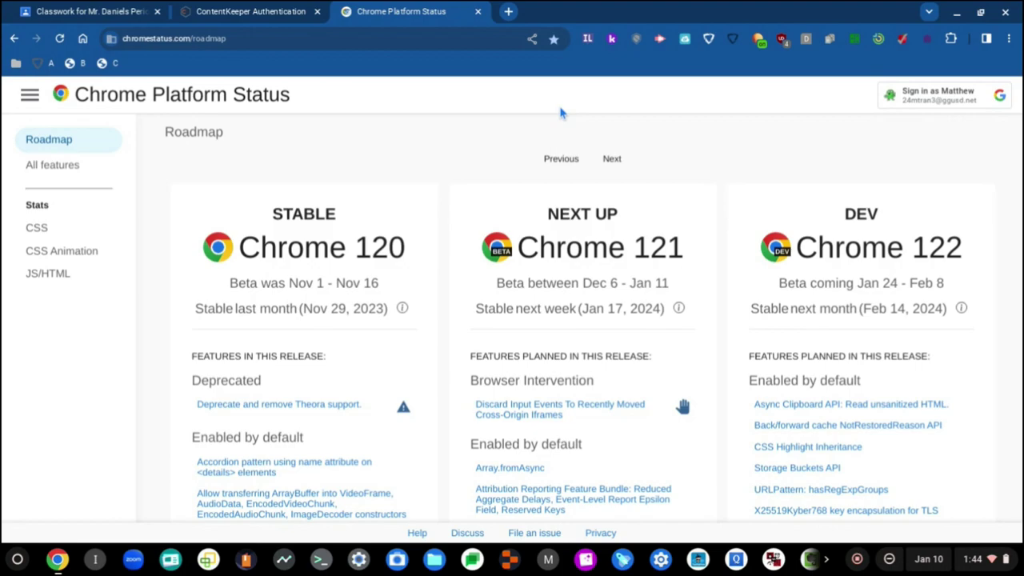
scroll(536, 197, "down", 3)
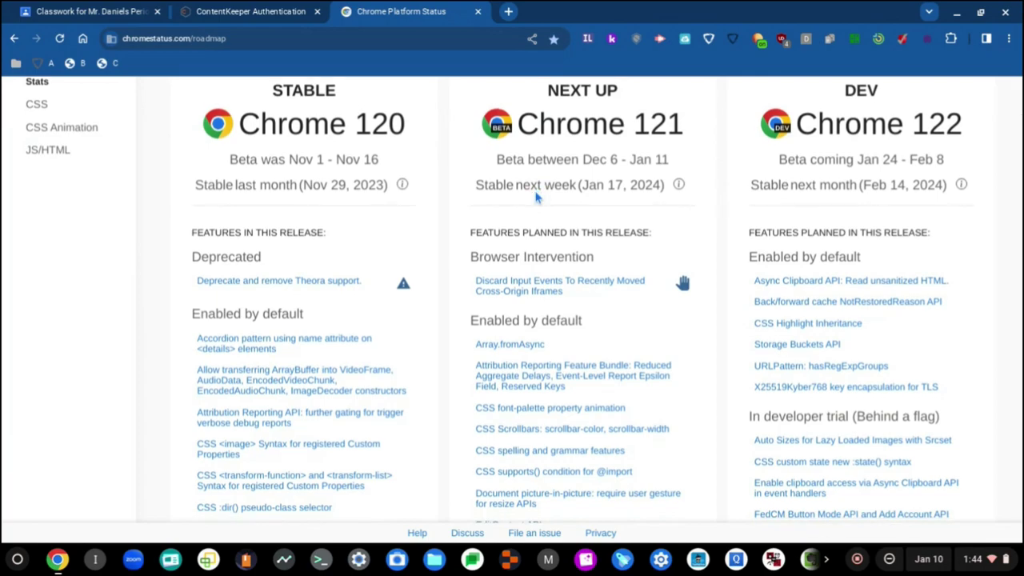
scroll(536, 197, "down", 1)
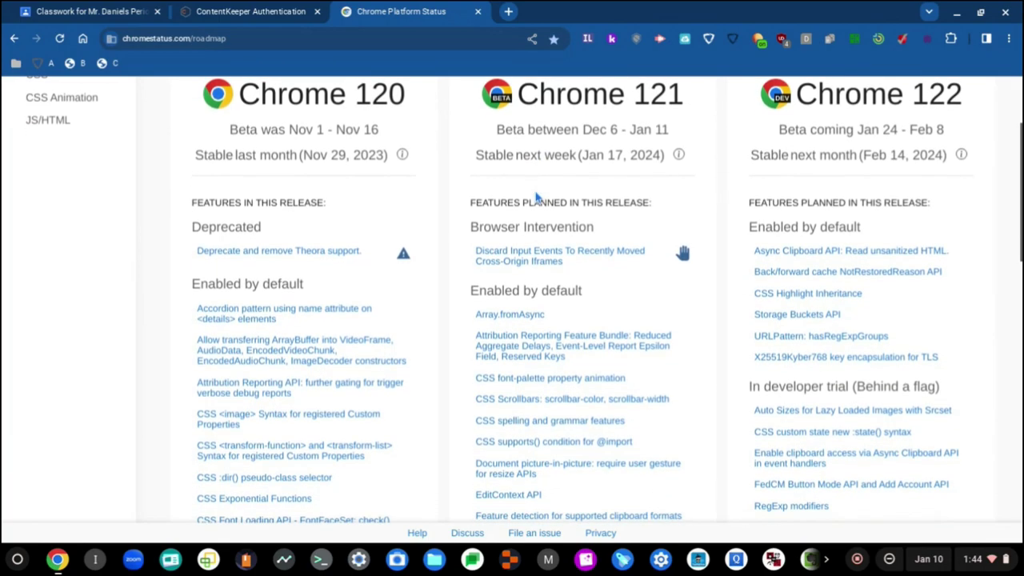
scroll(537, 197, "down", 1)
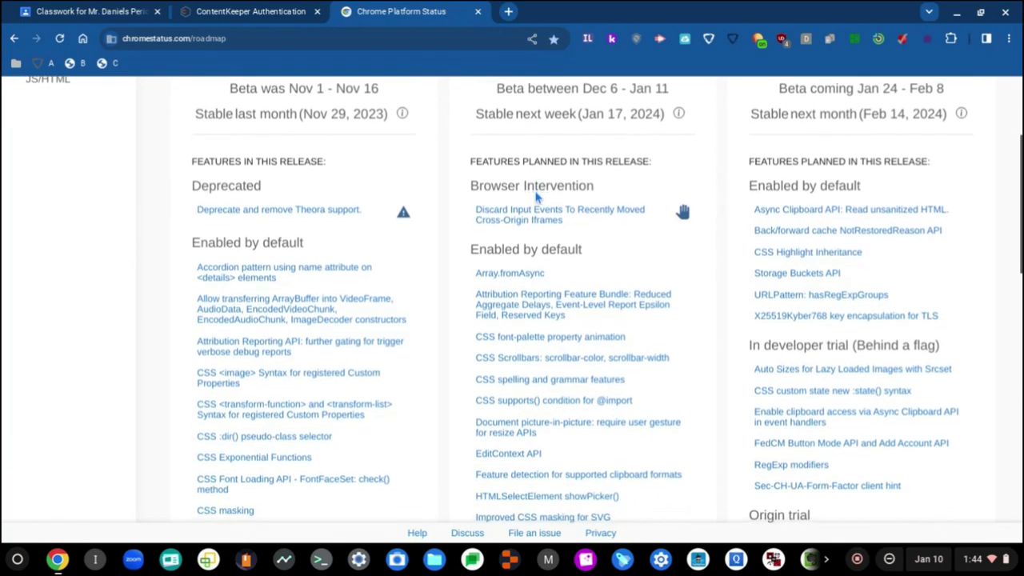
scroll(536, 196, "down", 1)
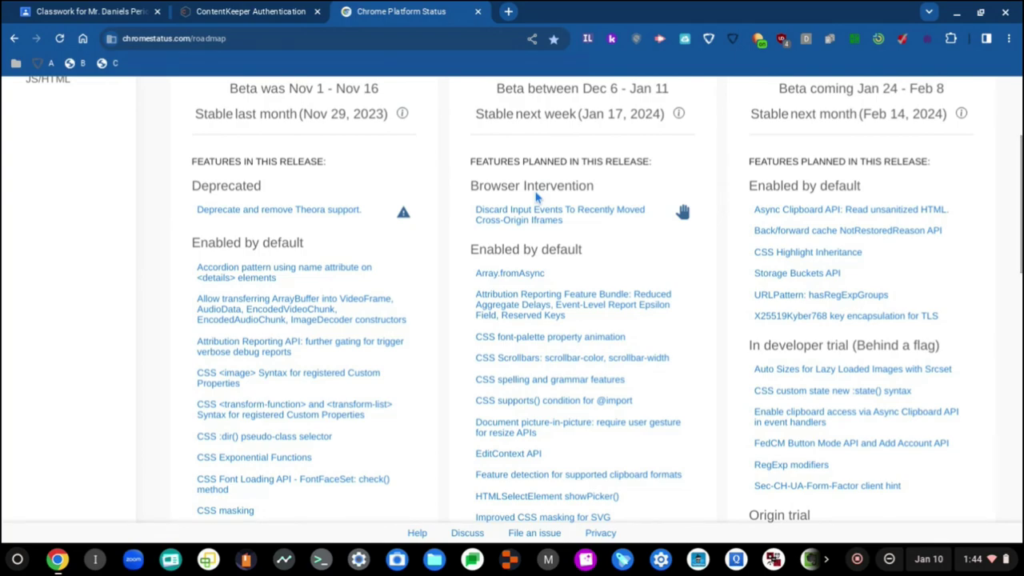
scroll(536, 197, "down", 1)
scroll(536, 197, "down", 2)
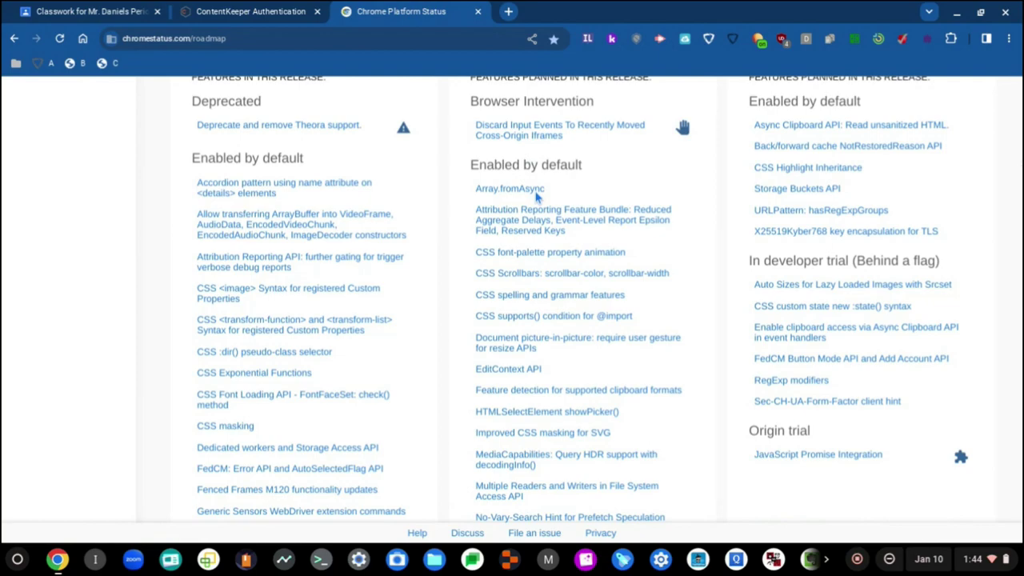
scroll(537, 197, "up", 5)
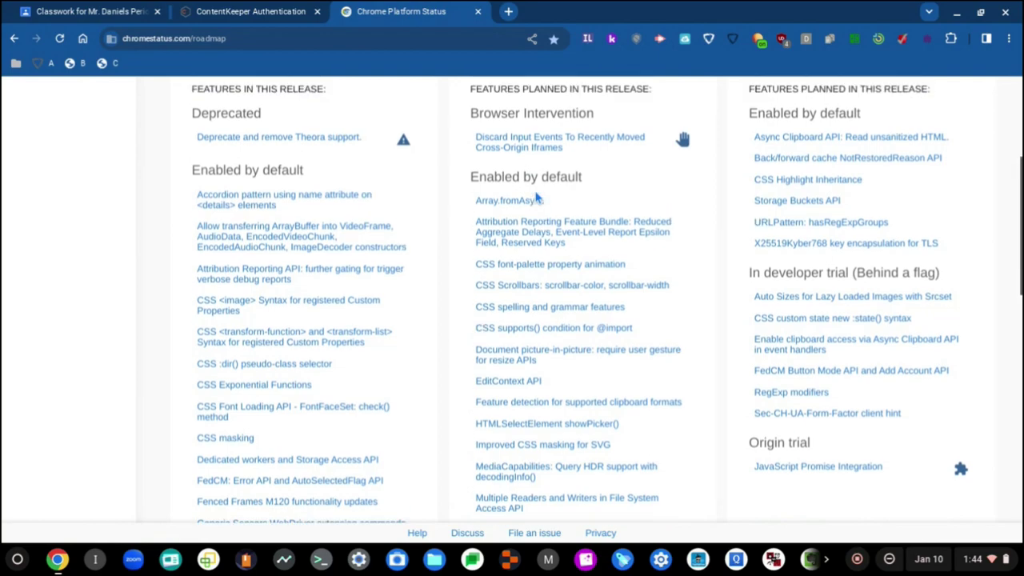
scroll(537, 197, "down", 3)
scroll(537, 197, "down", 1)
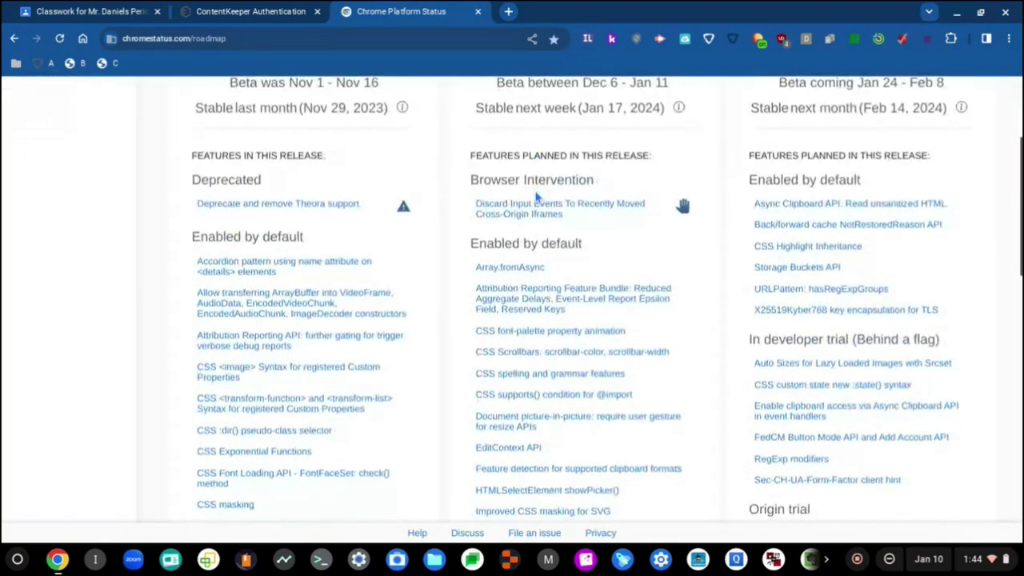
scroll(537, 196, "up", 4)
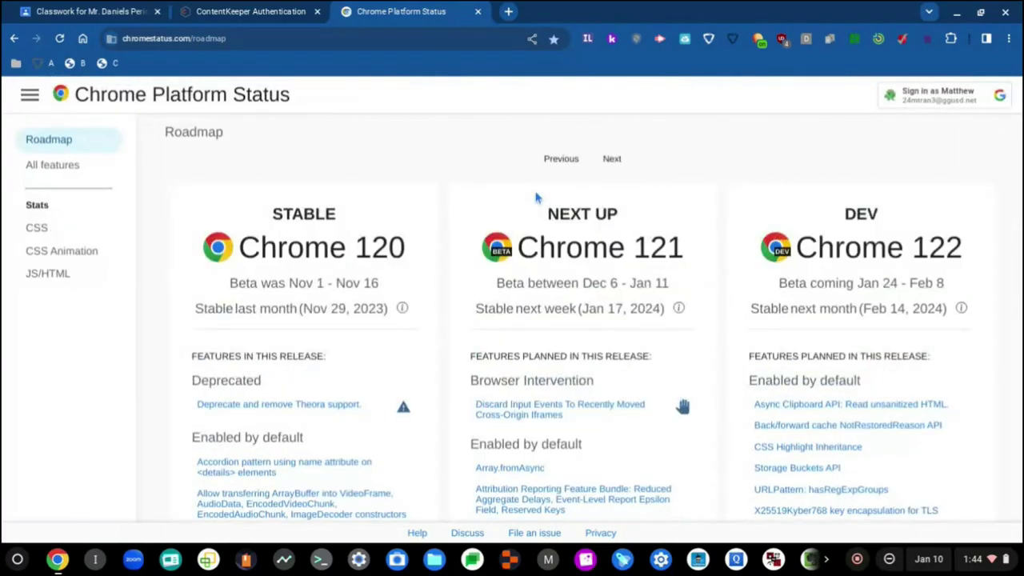
- Close the roadmap tab and sign in to ContentKeeper with the student's username and password
key("ctrl+w")
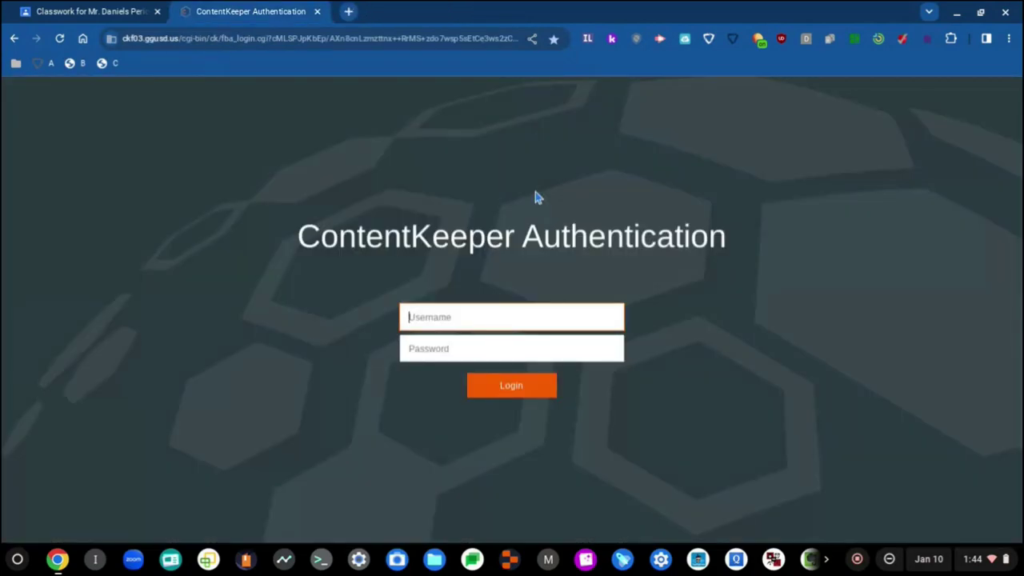
key("Tab")
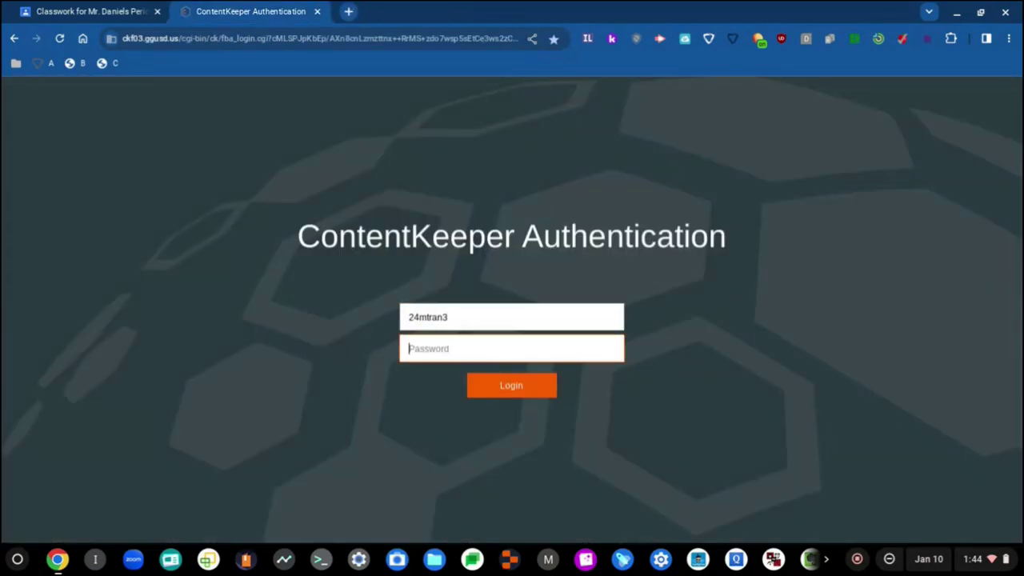
type("**********")
key("Return")
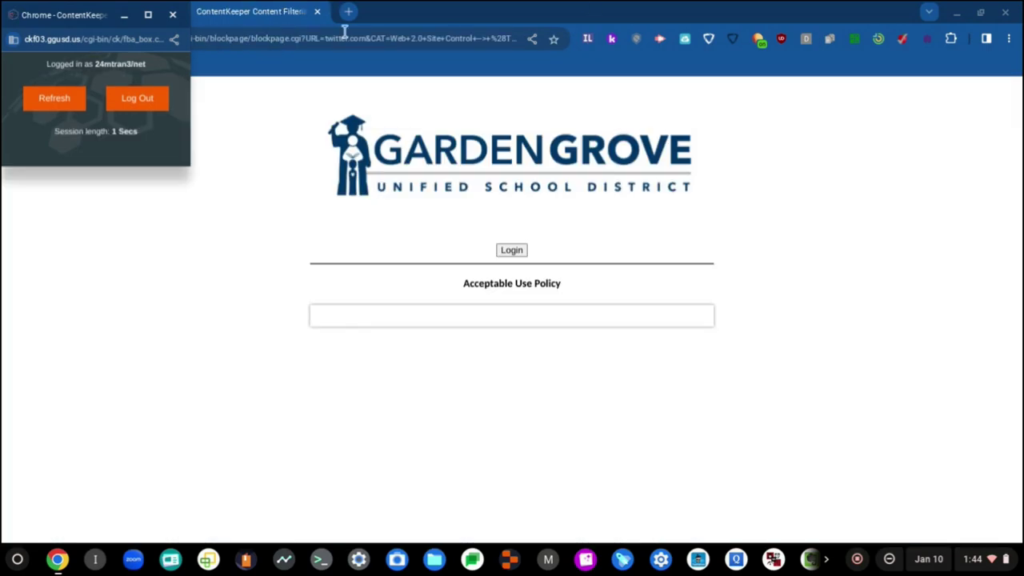
- Open a new tab and go to coolmathgames.com
left_click(373, 60)
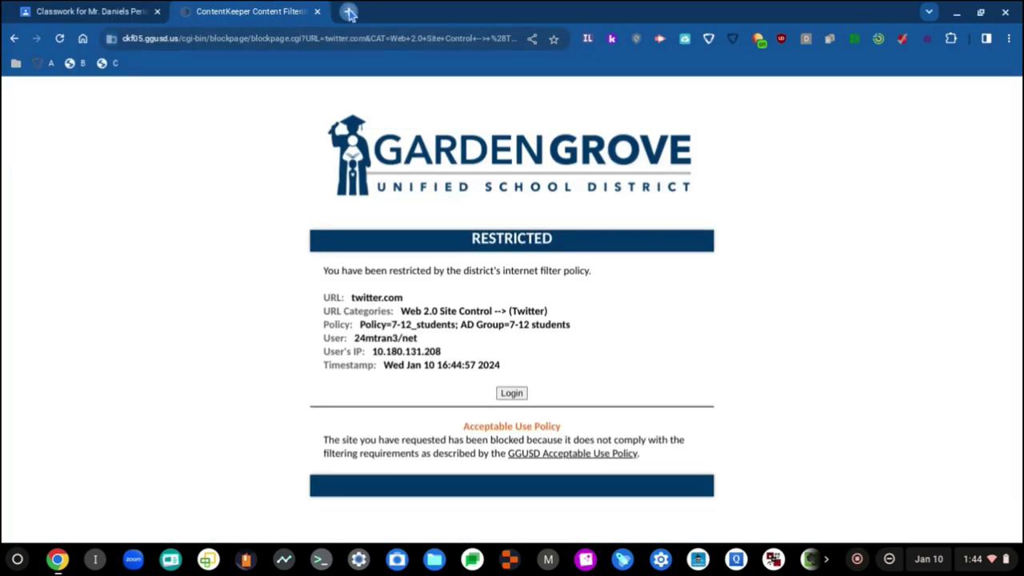
left_click(348, 12)
left_click(318, 11)
type("coolm")
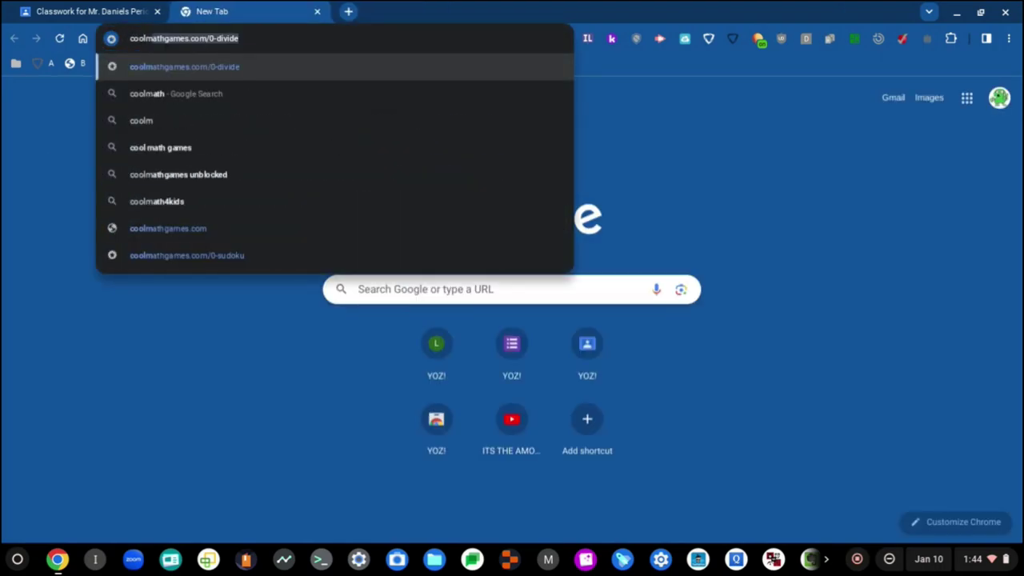
key("Return")
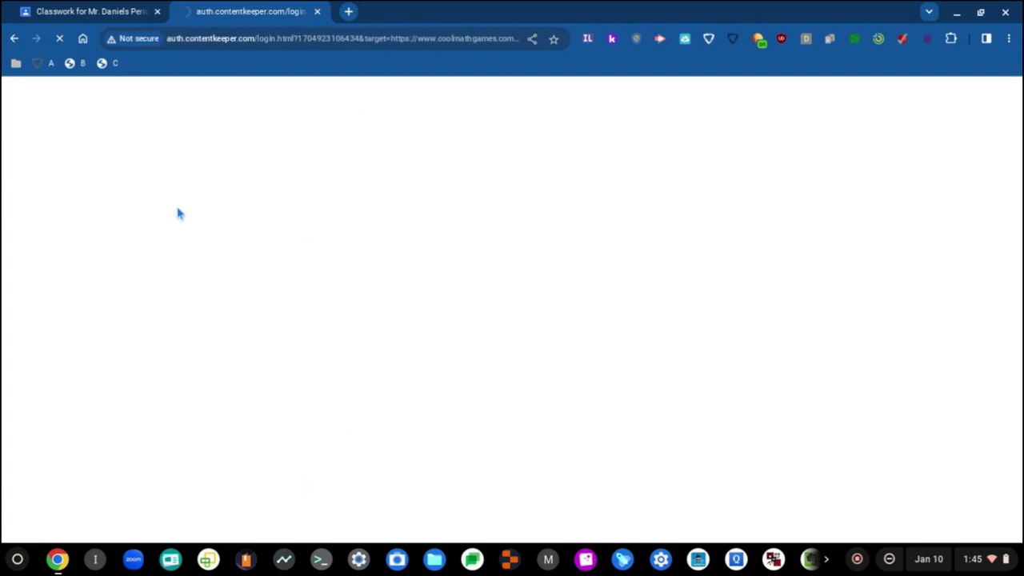
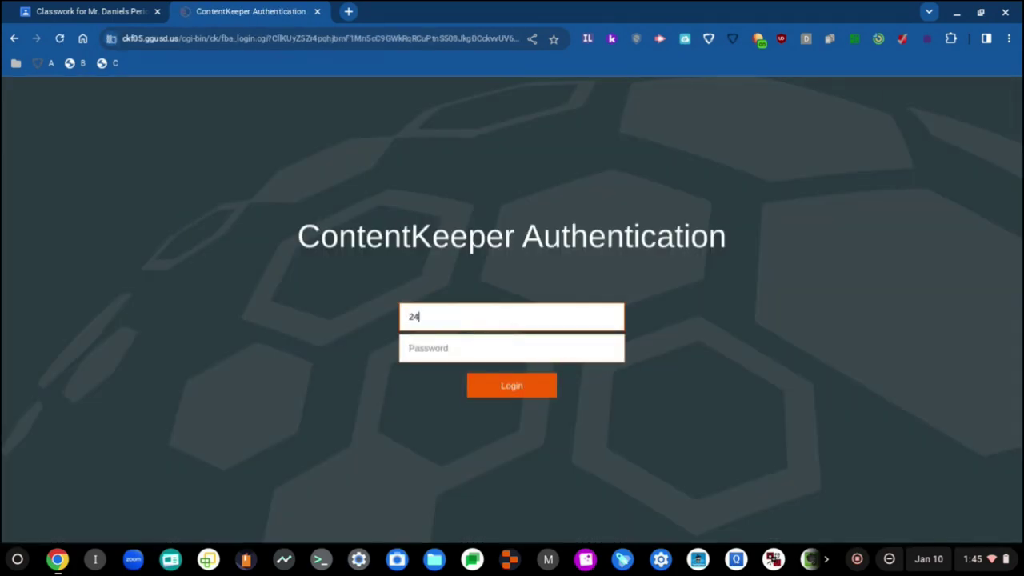
- Sign in to ContentKeeper again and return to the Google Classroom Classwork tab
key("Tab")
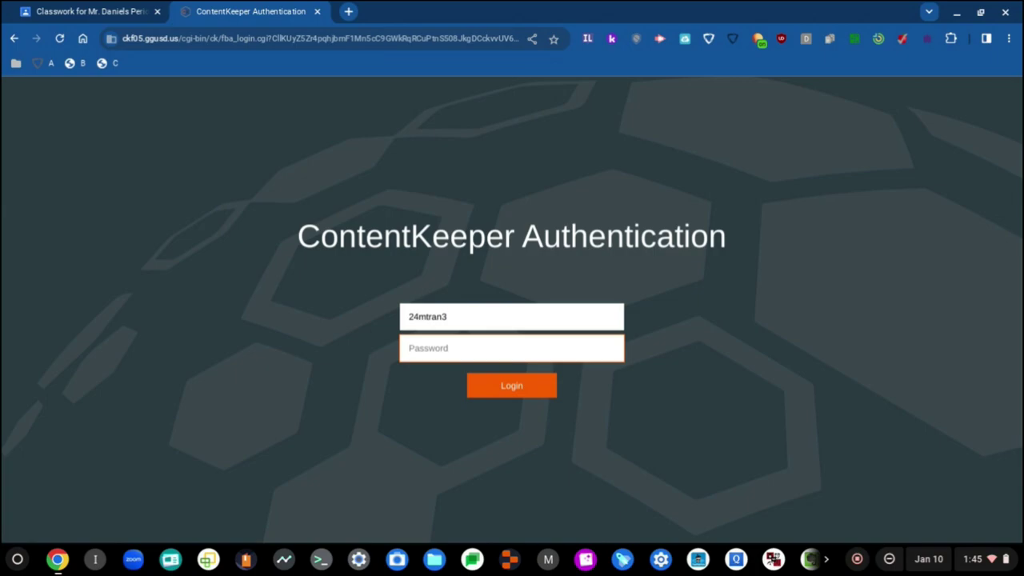
type("••••••••••")
key("Return")
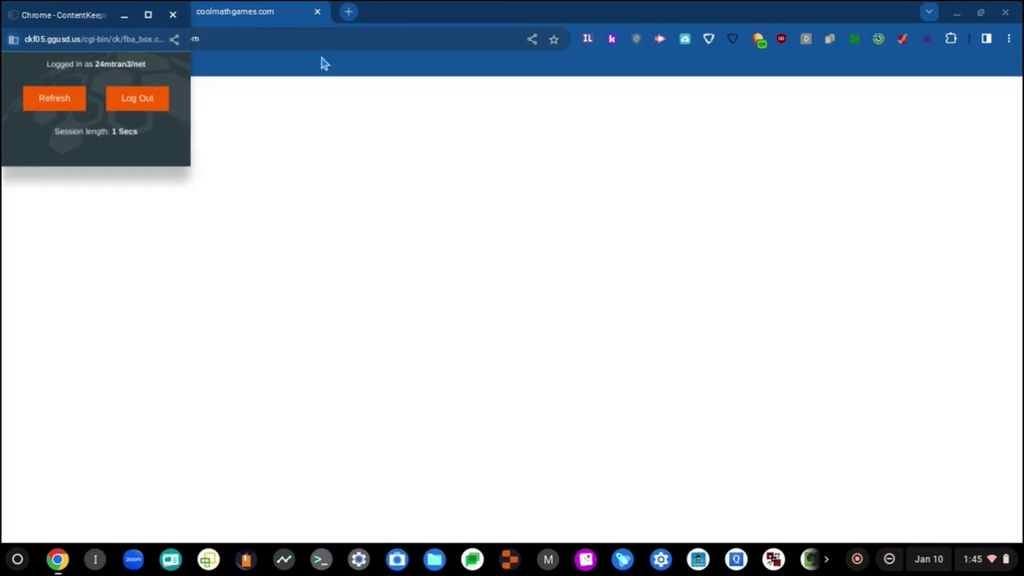
left_click(321, 62)
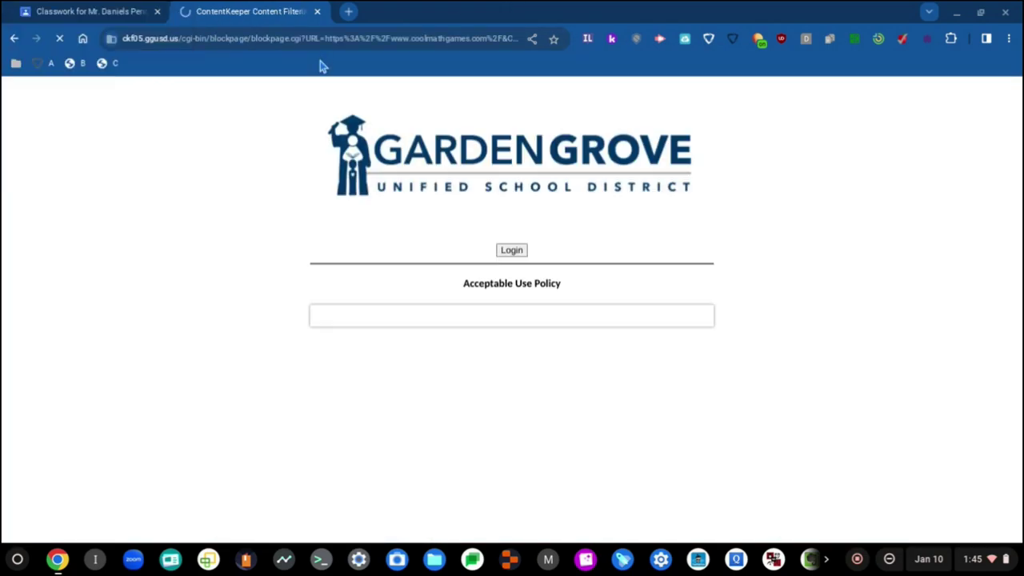
left_click(5, 8)
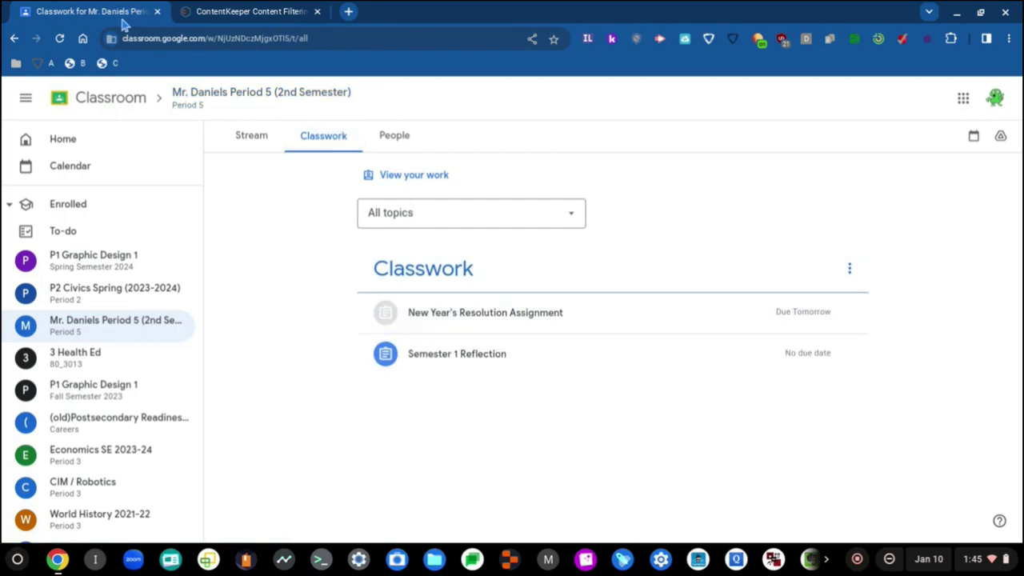
- Open the New Year's Resolution Assignment details and its attached New Year's Resolutions Google Doc
left_click(661, 323)
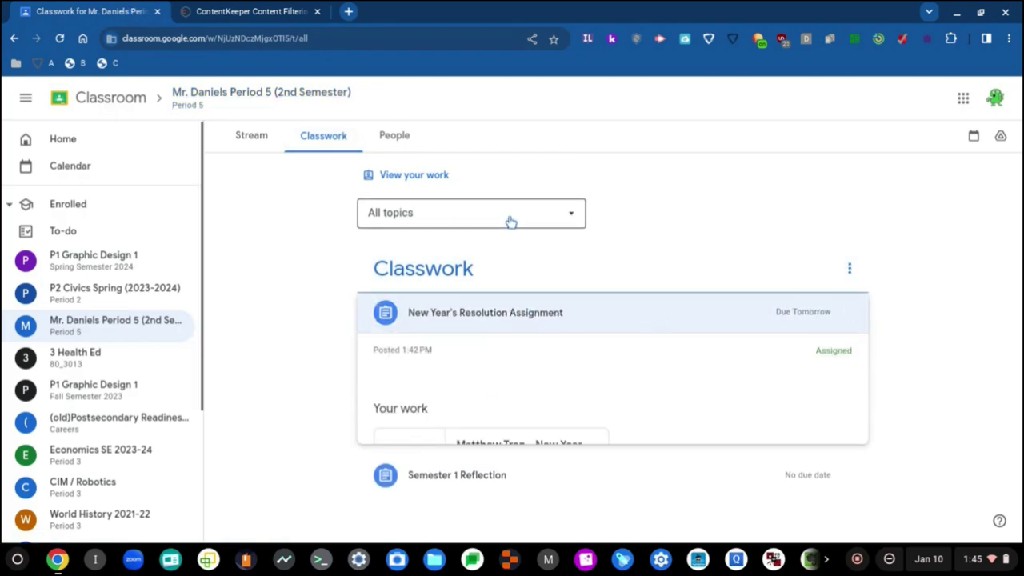
scroll(441, 346, "down", 1)
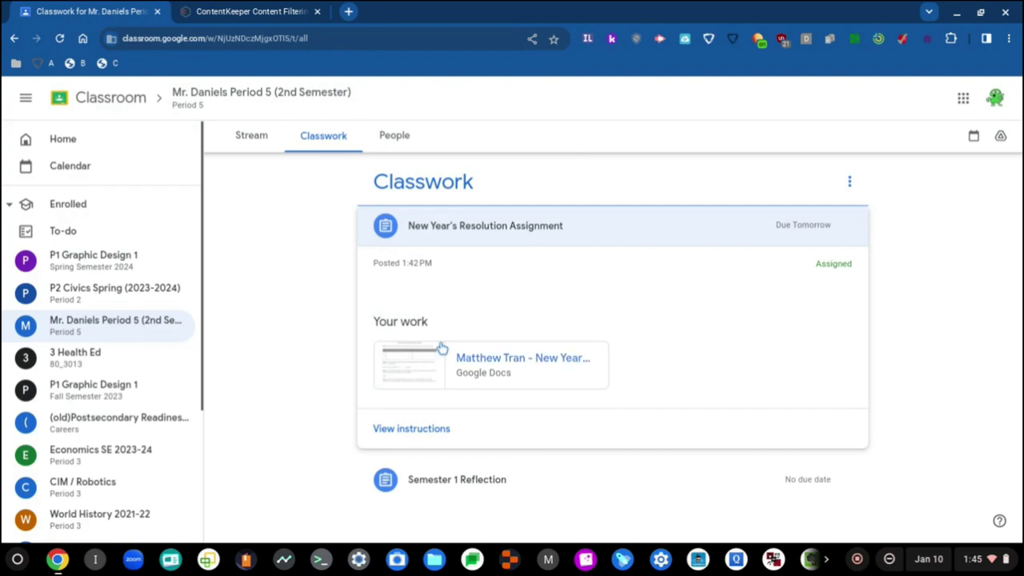
left_click(417, 429)
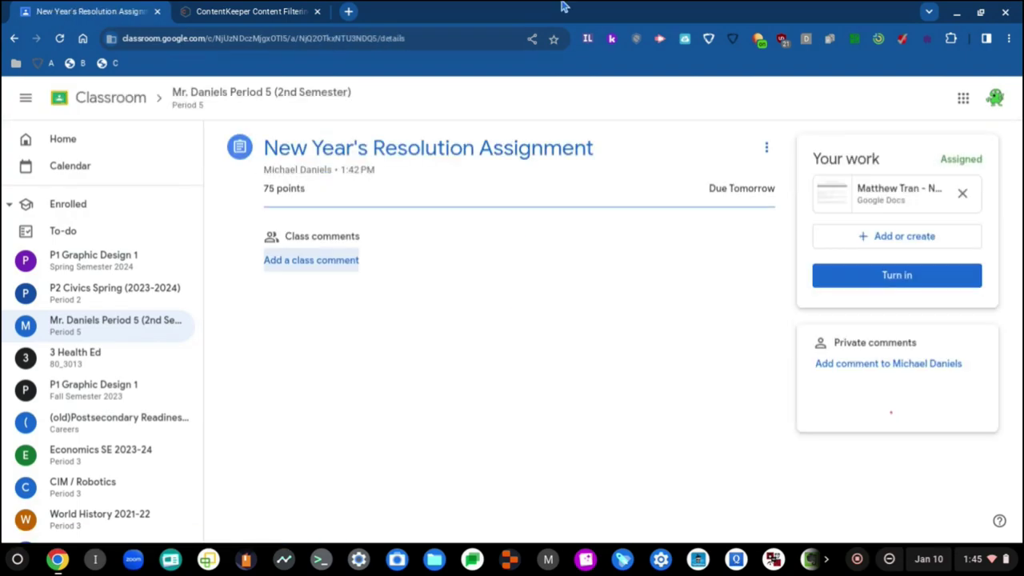
left_click(834, 195)
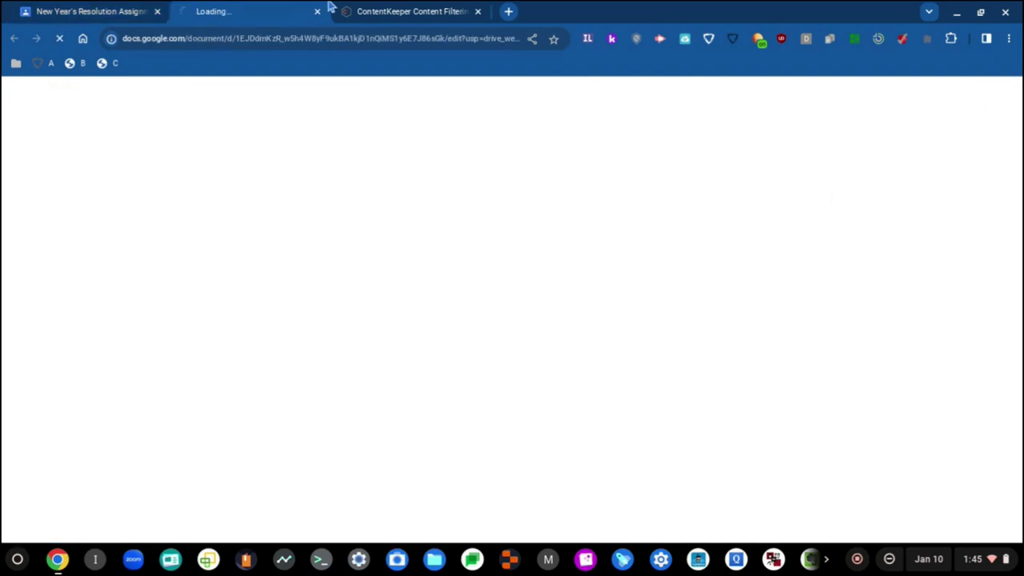
left_click(132, 8)
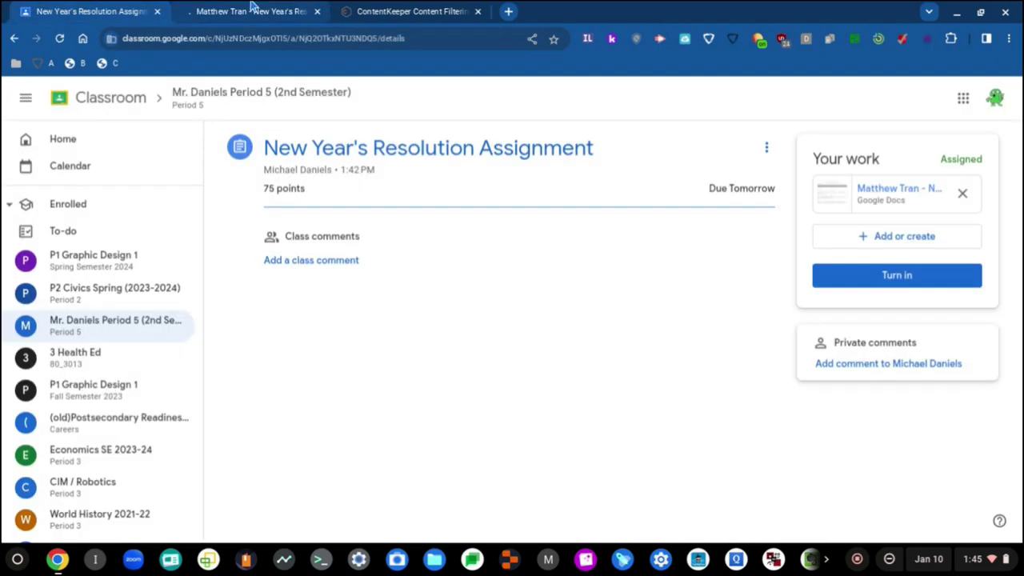
left_click(252, 9)
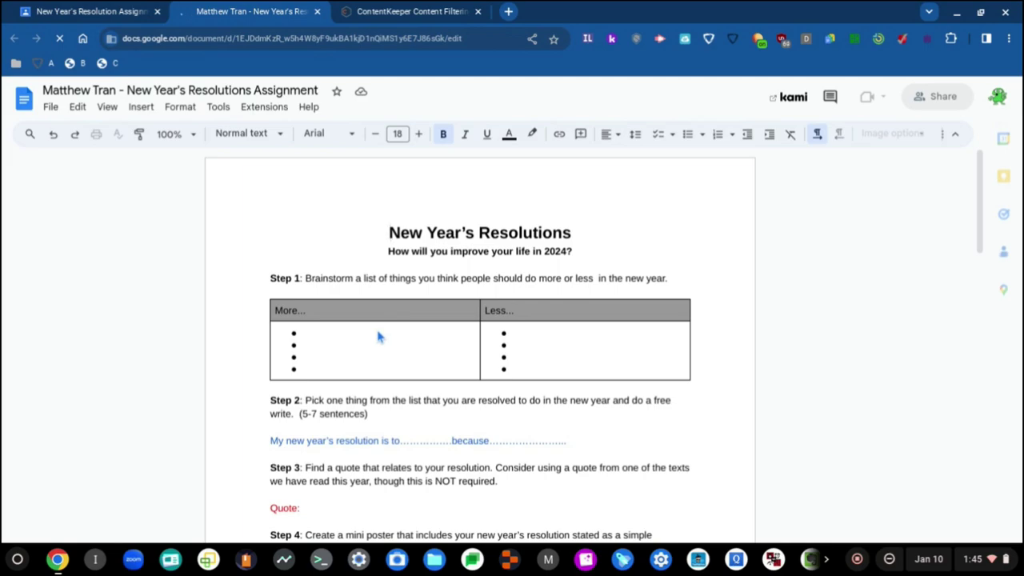
- Fill the first two More... bullets with 'Studying for tests in other classes' and 'Focus in class'
left_click(379, 337)
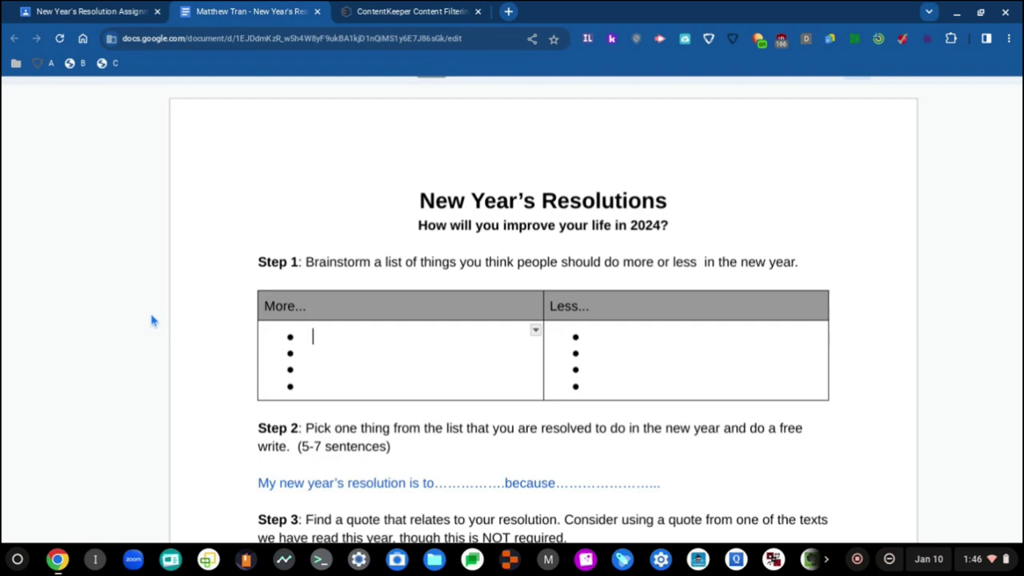
type("Sty")
key("BackSpace")
type("udying ")
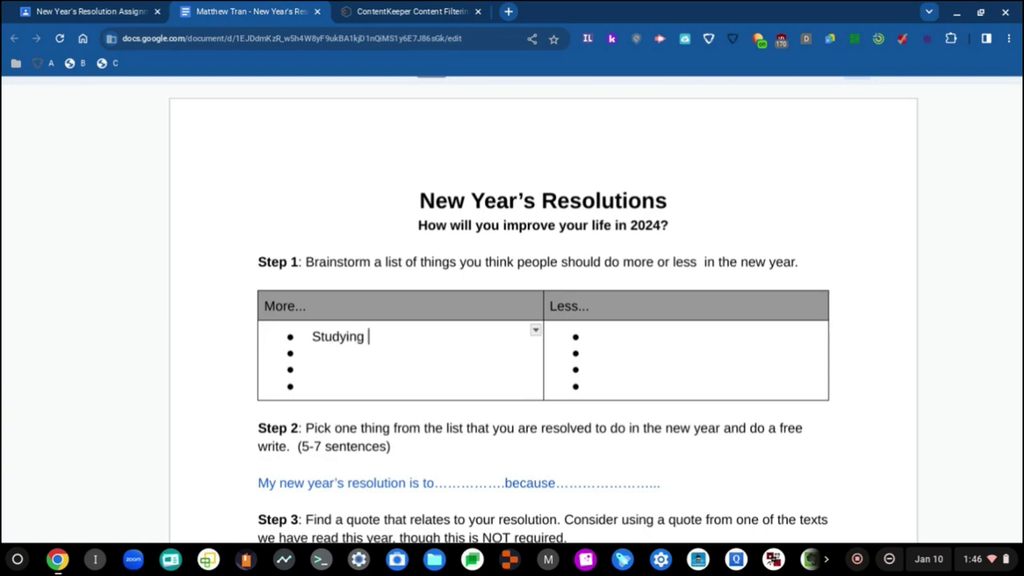
type("in")
key("BackSpace")
key("BackSpace")
key("BackSpace")
type("for tests in other cla")
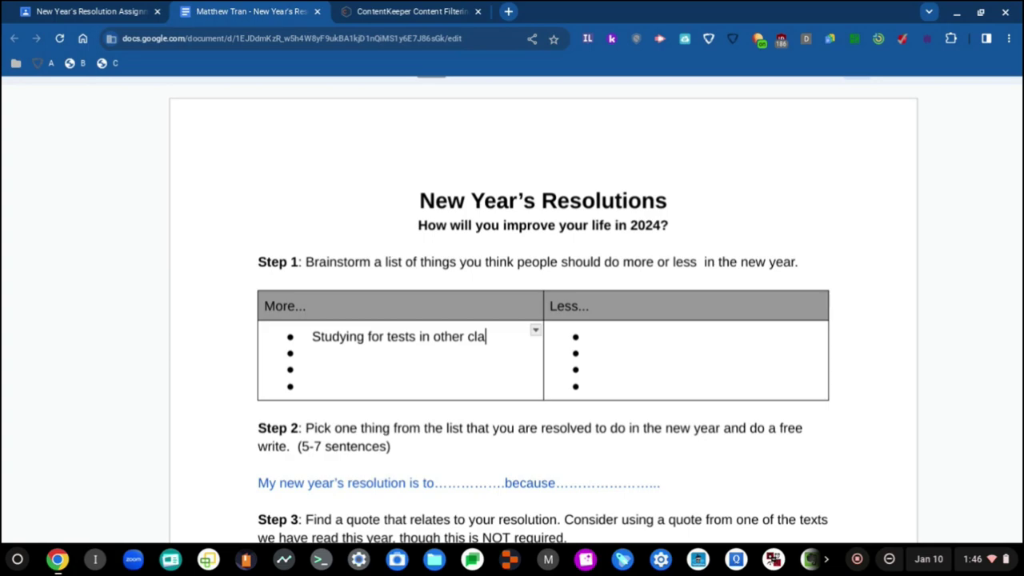
type("sses")
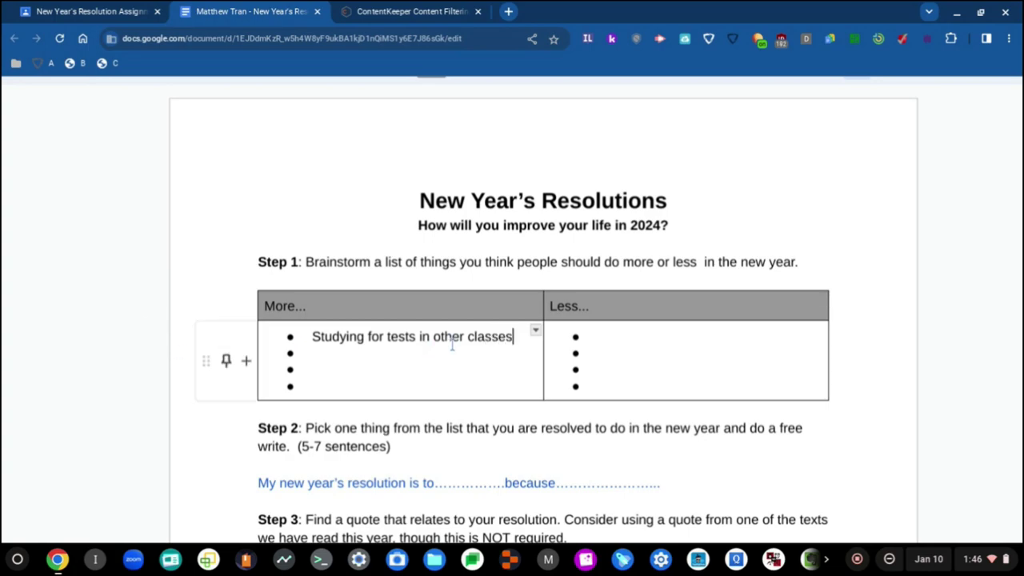
left_click(409, 358)
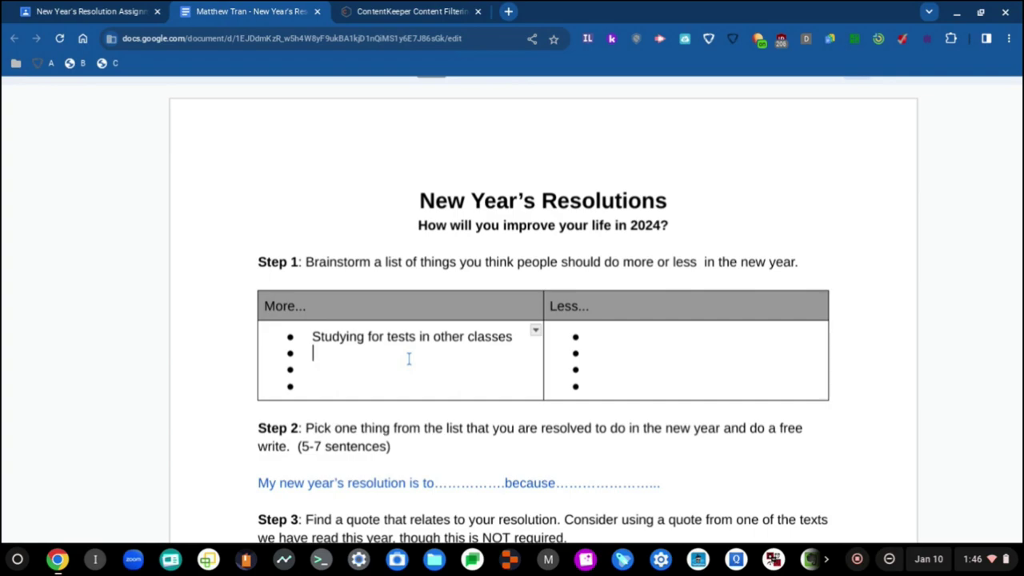
type("Focus in c")
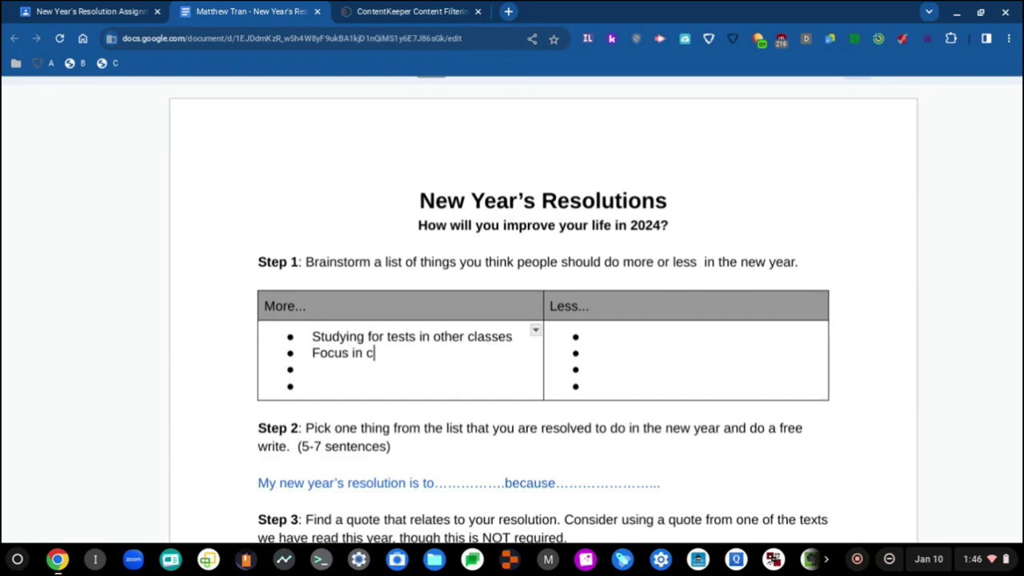
type("lass")
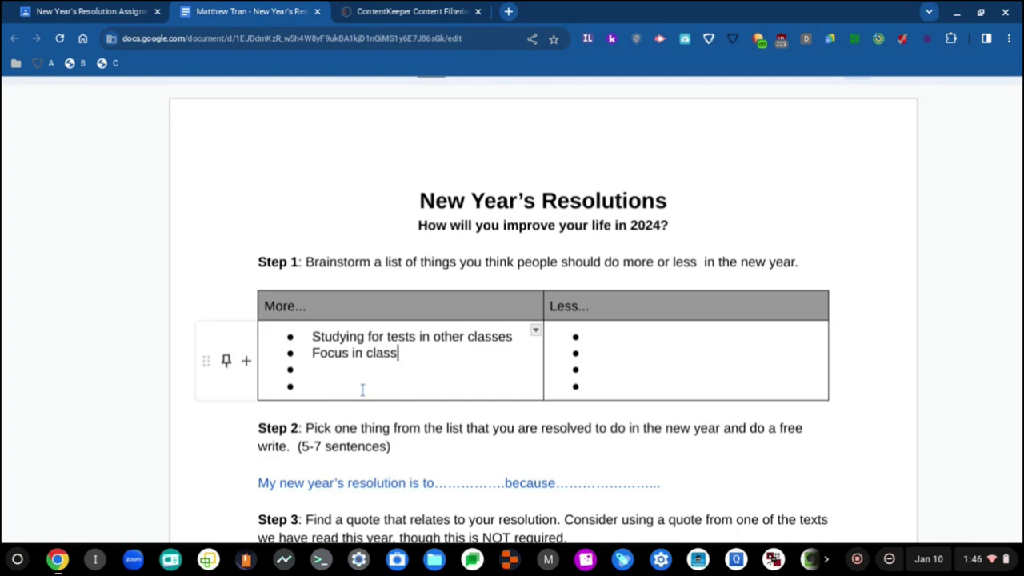
- Add 'Sleep' and 'Responsible' as the third and fourth More... bullets
left_click(345, 366)
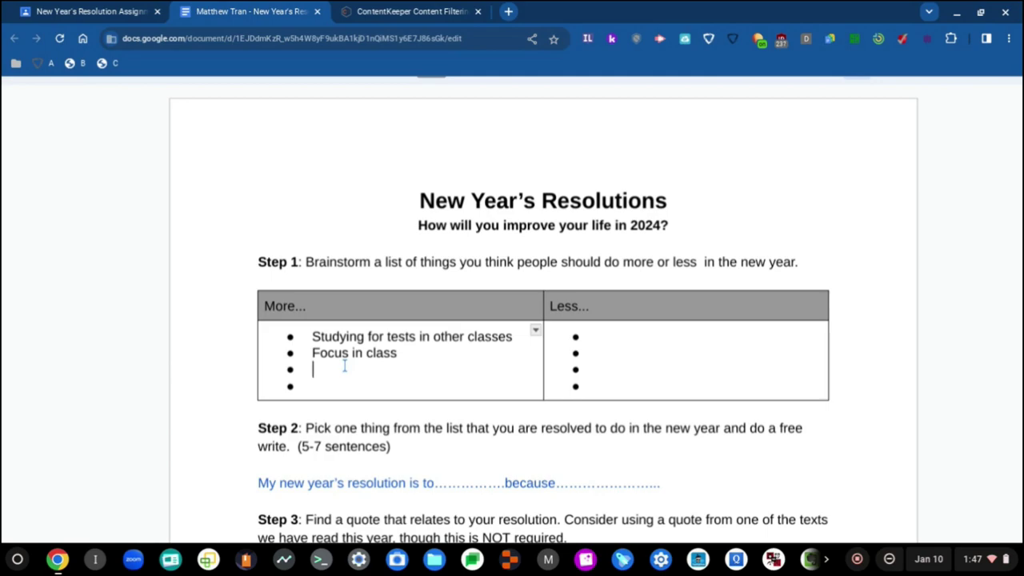
type("Sleep")
left_click(327, 390)
type("res")
key("BackSpace")
key("BackSpace")
key("BackSpace")
key("Tab")
key("BackSpace")
key("BackSpace")
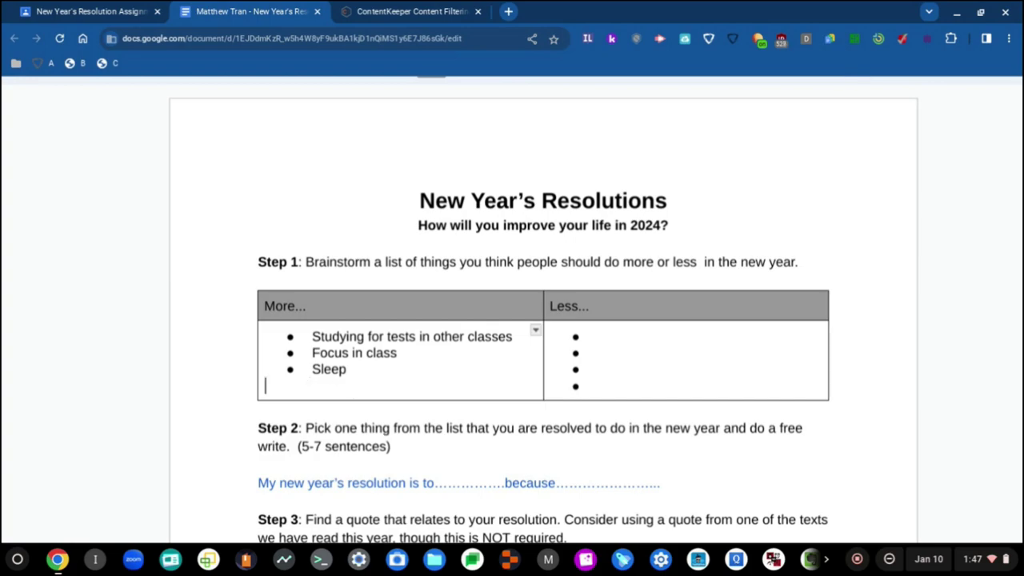
key("ctrl+z")
type("Responsi")
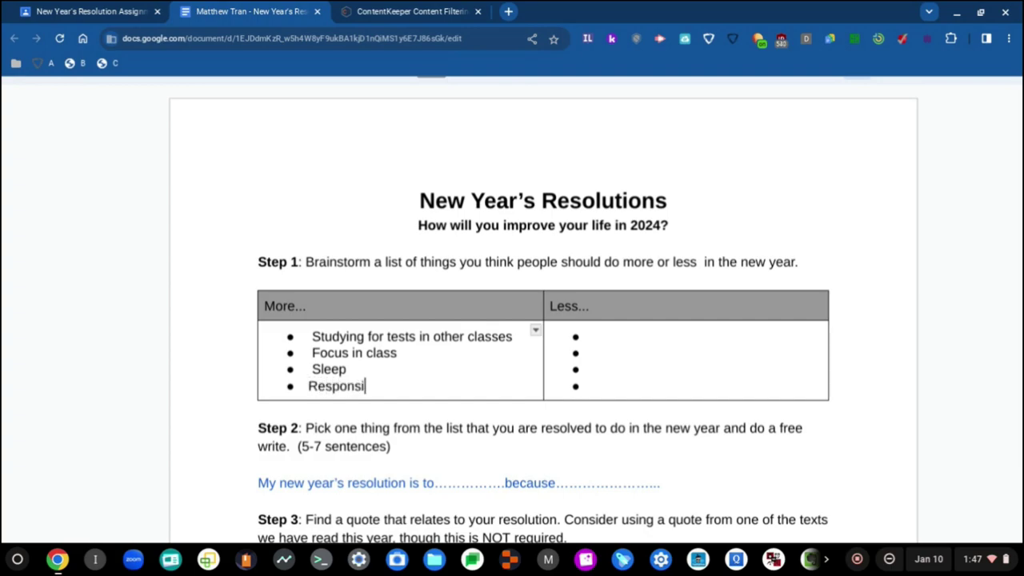
type("ble")
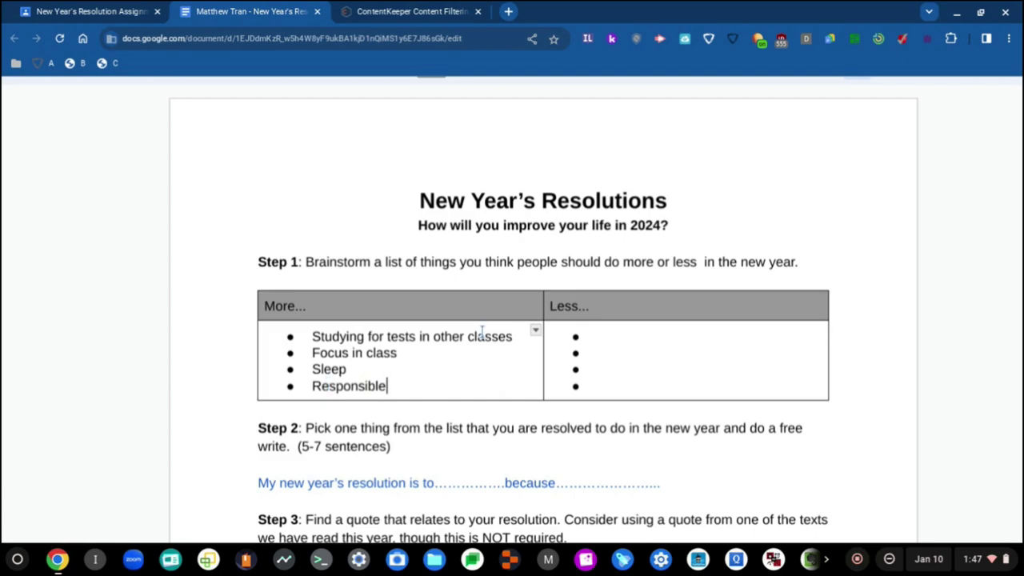
left_click(616, 339)
- Type Distractions, Gaming, Missing Assignments and Stress into the four Less... bullets
type("D")
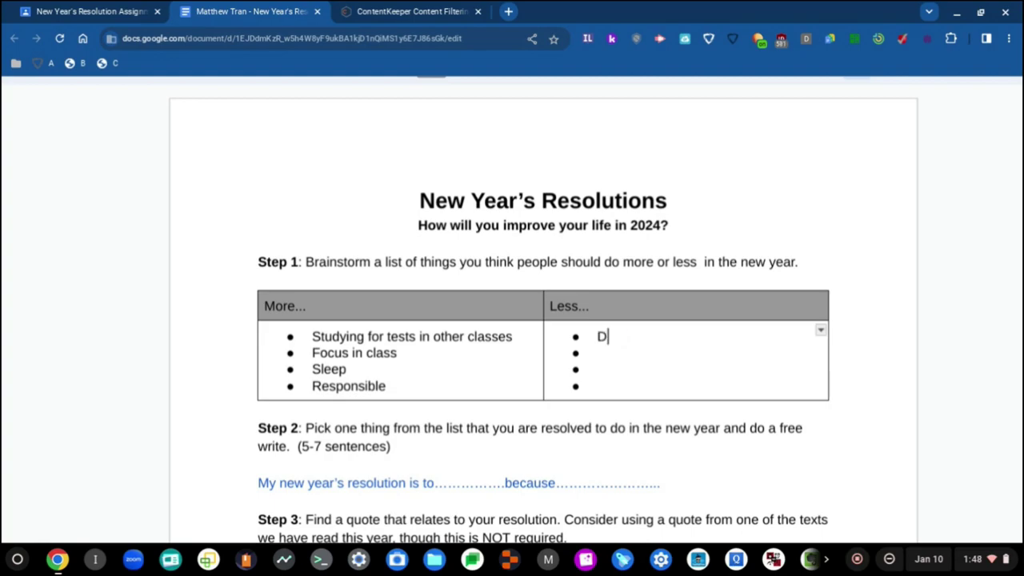
type("istraction")
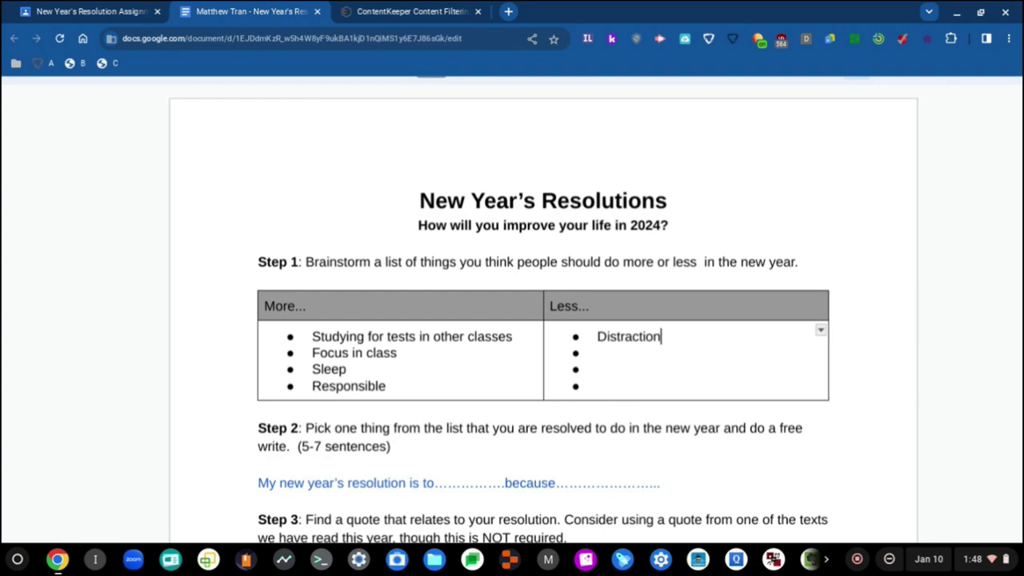
type("s")
left_click(620, 353)
type("Gaming")
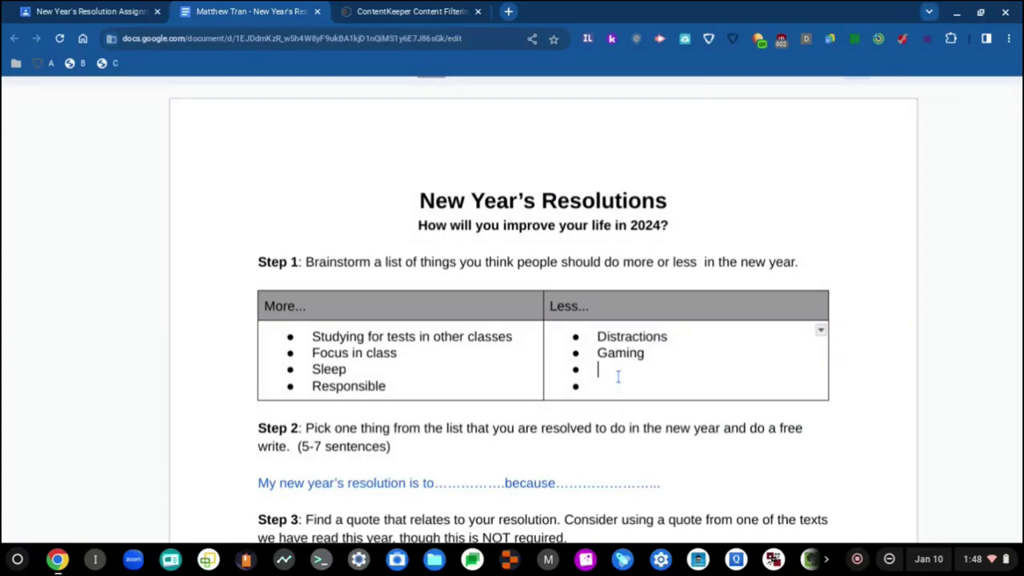
type("Missing a")
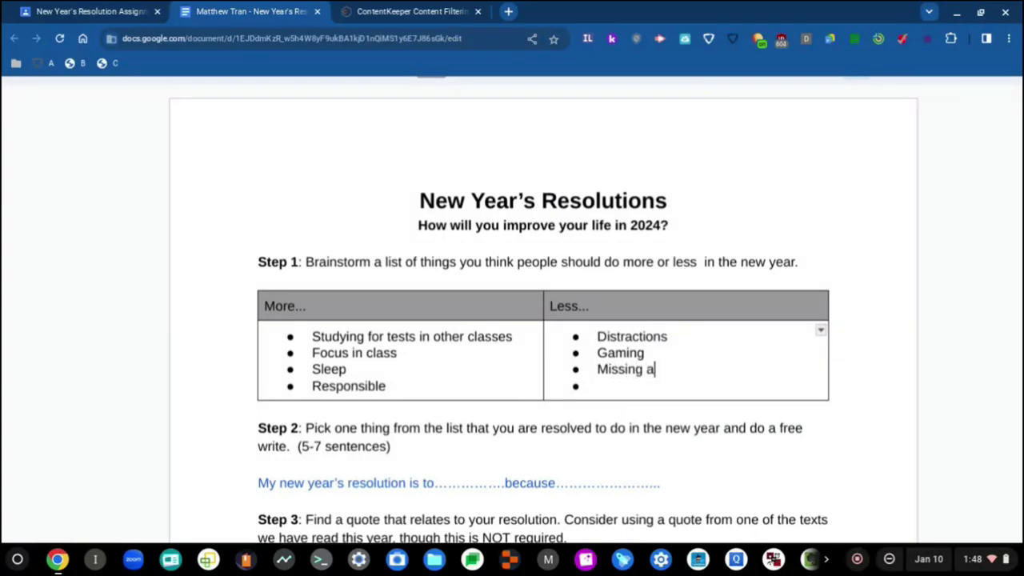
key("BackSpace")
type("Assignments")
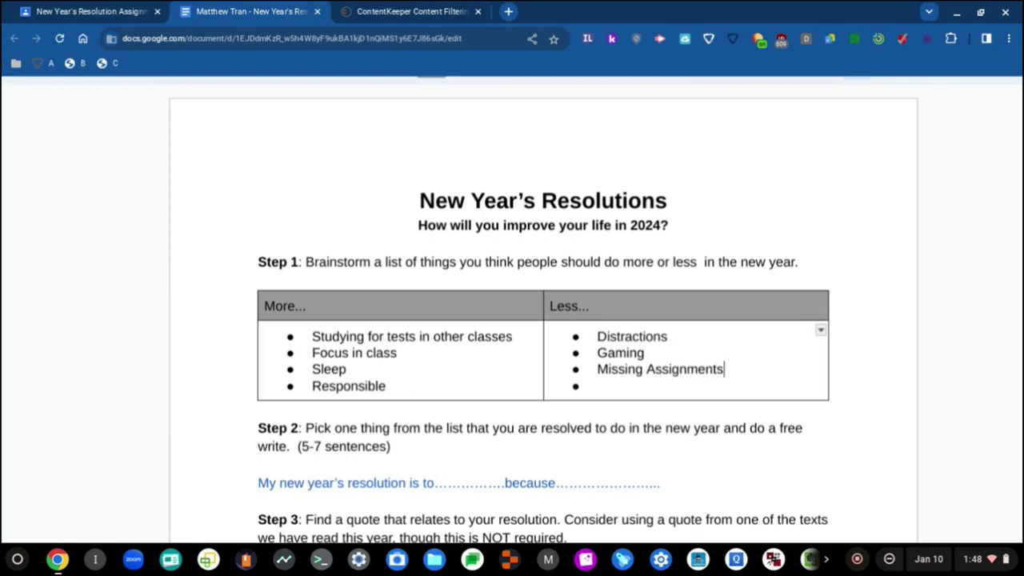
left_click(605, 390)
type("Stress")
- Replace the dotted blank with 'be more attentive and successful in school with a higher GPA'
left_click(495, 446)
scroll(493, 448, "down", 2)
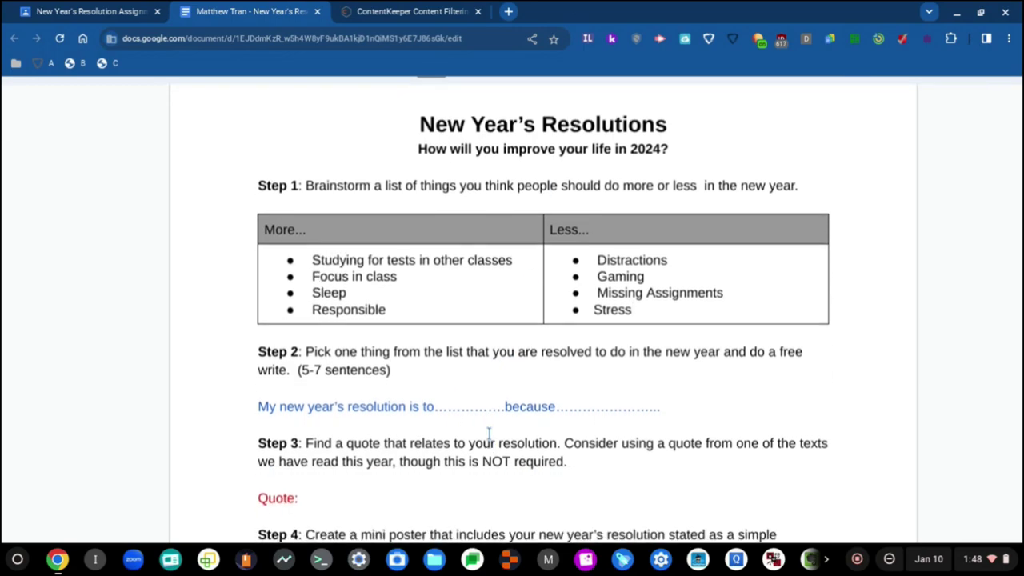
left_click(456, 396)
left_click_drag(434, 407, 505, 410)
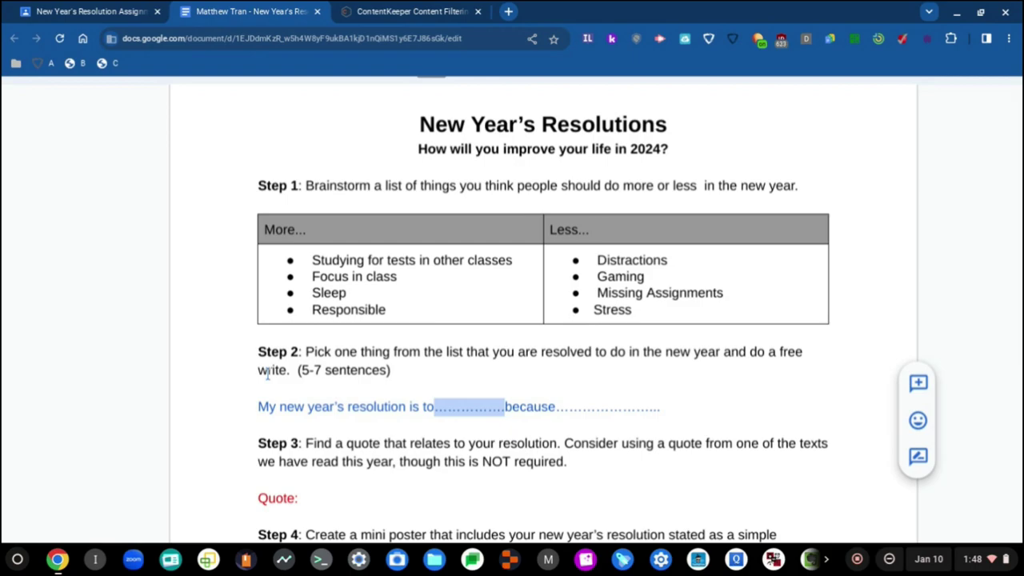
key("BackSpace")
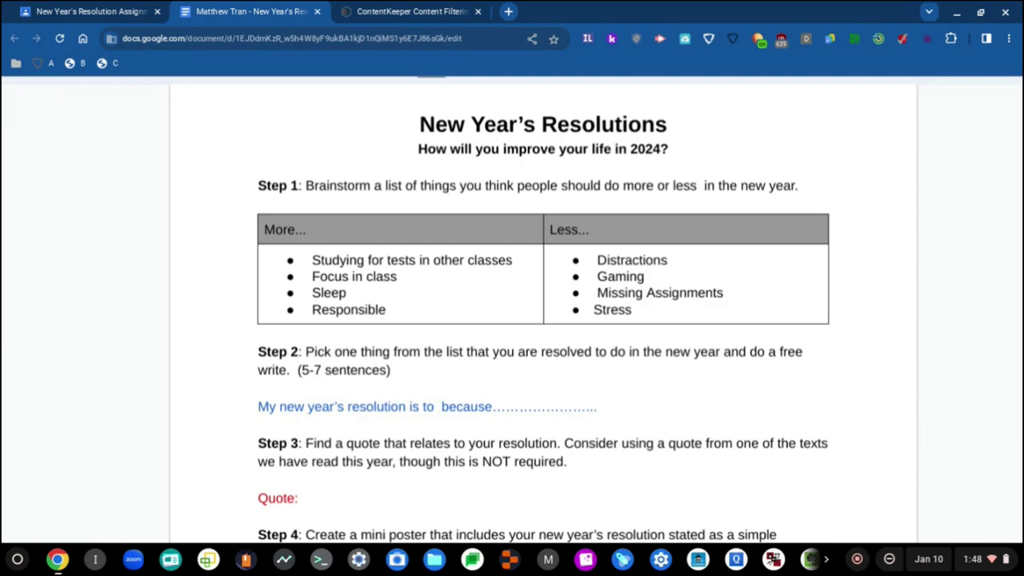
type("be")
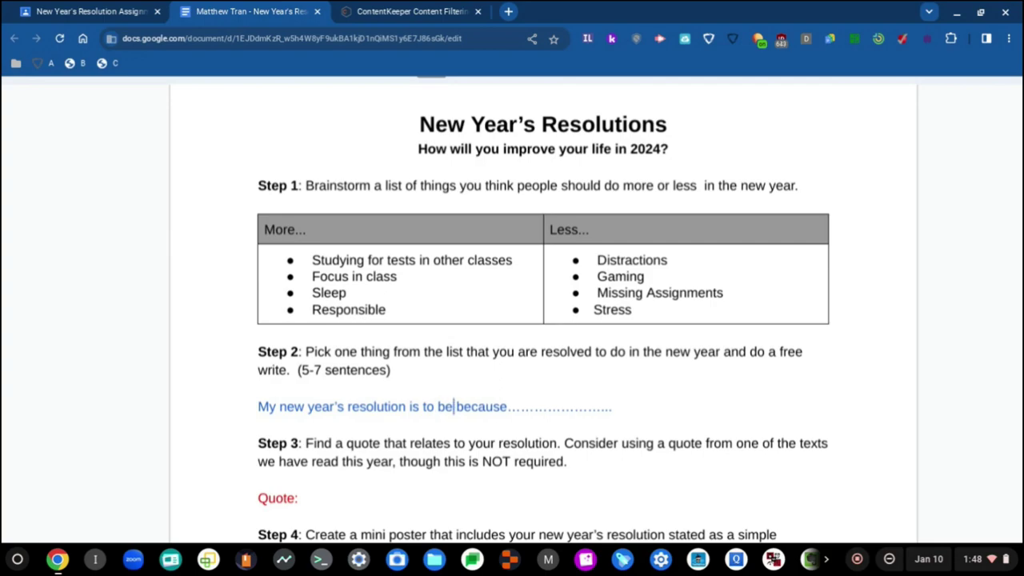
type(" more atte")
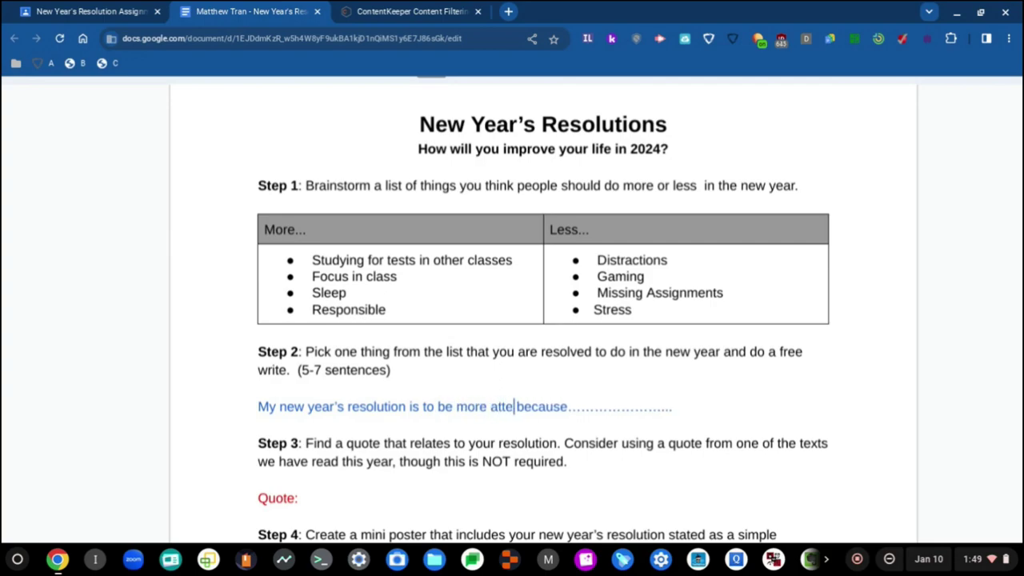
type("ntive and")
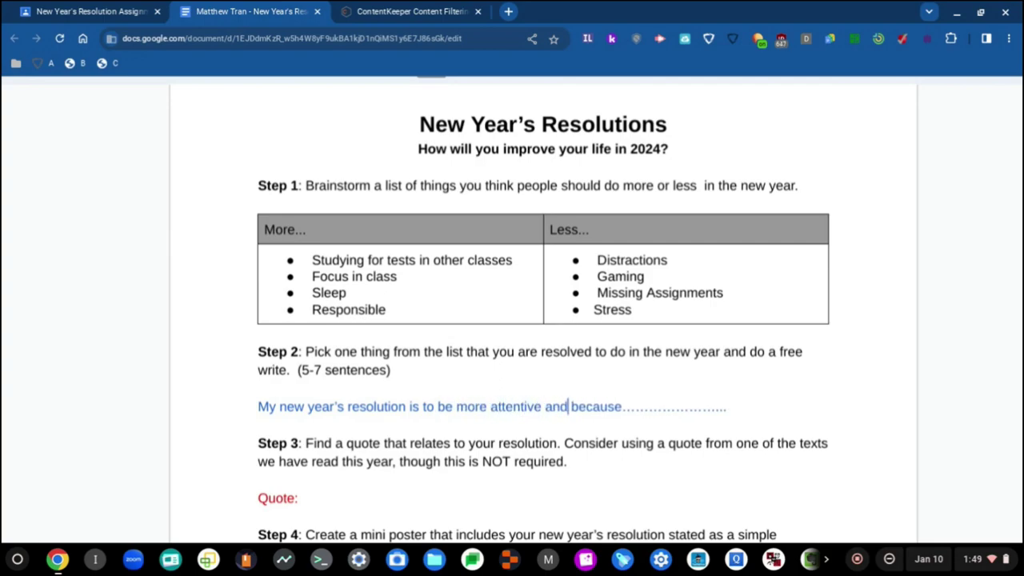
type(" successfu")
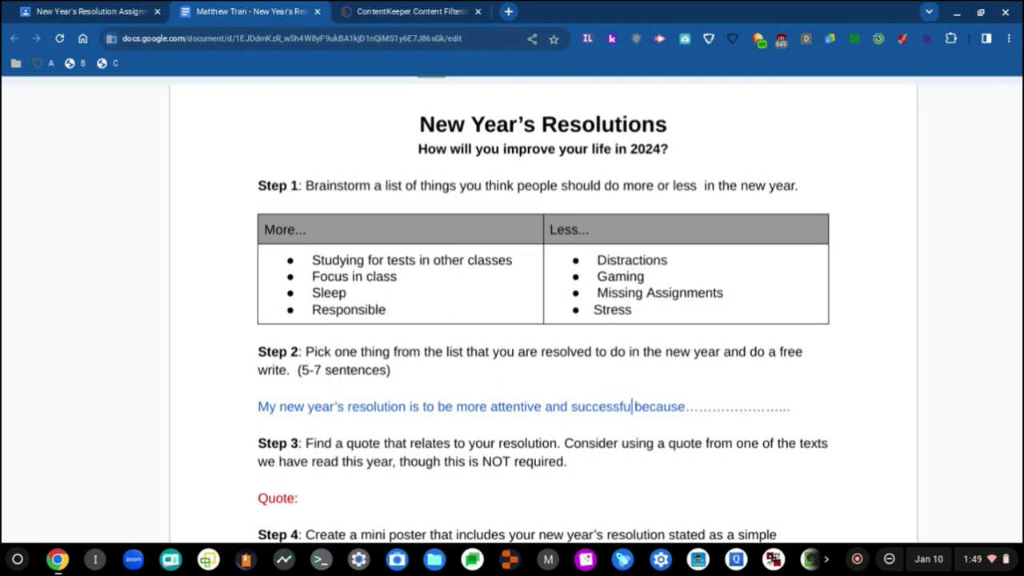
type("l ")
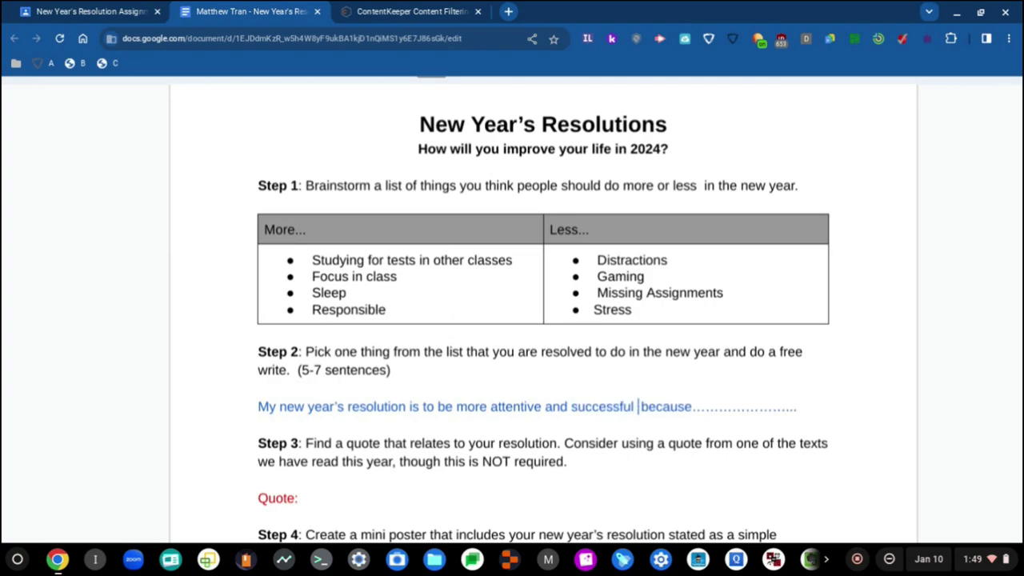
type("in")
type("school")
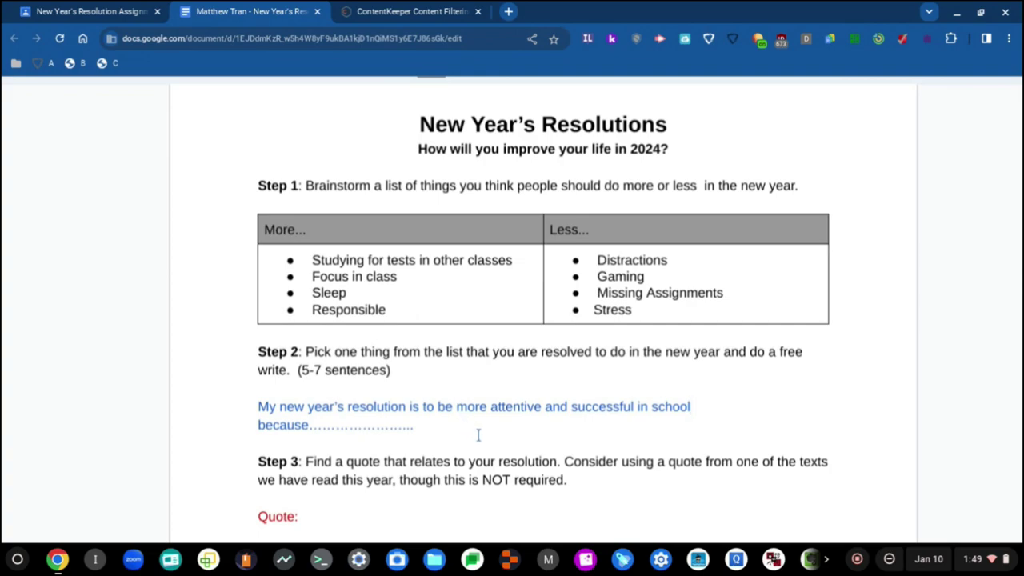
type("with a b")
key("BackSpace")
type("higher GPA")
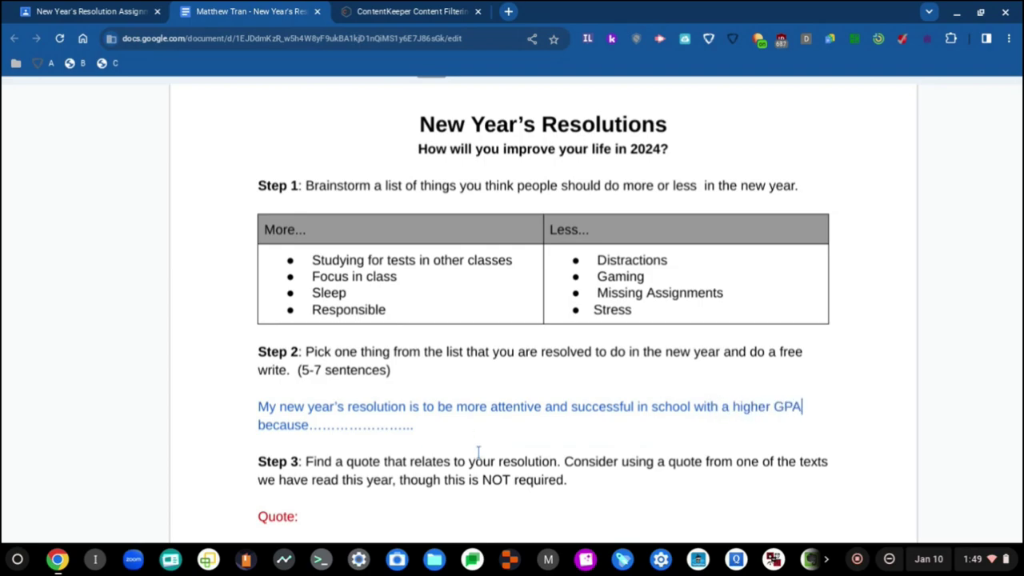
- Replace the 'because……' placeholder with 'because it will benefit me later in life'
left_click(538, 422)
key("BackSpace")
key("BackSpace")
key("BackSpace")
key("BackSpace")
key("BackSpace")
key("BackSpace")
key("BackSpace")
key("BackSpace")
key("BackSpace")
key("BackSpace")
key("BackSpace")
key("BackSpace")
key("BackSpace")
key("BackSpace")
key("BackSpace")
key("BackSpace")
key("ctrl+z")
key("BackSpace")
key("BackSpace")
key("BackSpace")
key("BackSpace")
key("BackSpace")
key("BackSpace")
key("BackSpace")
key("BackSpace")
key("BackSpace")
key("BackSpace")
key("BackSpace")
key("BackSpace")
type("use I")
key("BackSpace")
key("BackSpace")
key("BackSpace")
type("it will benefi")
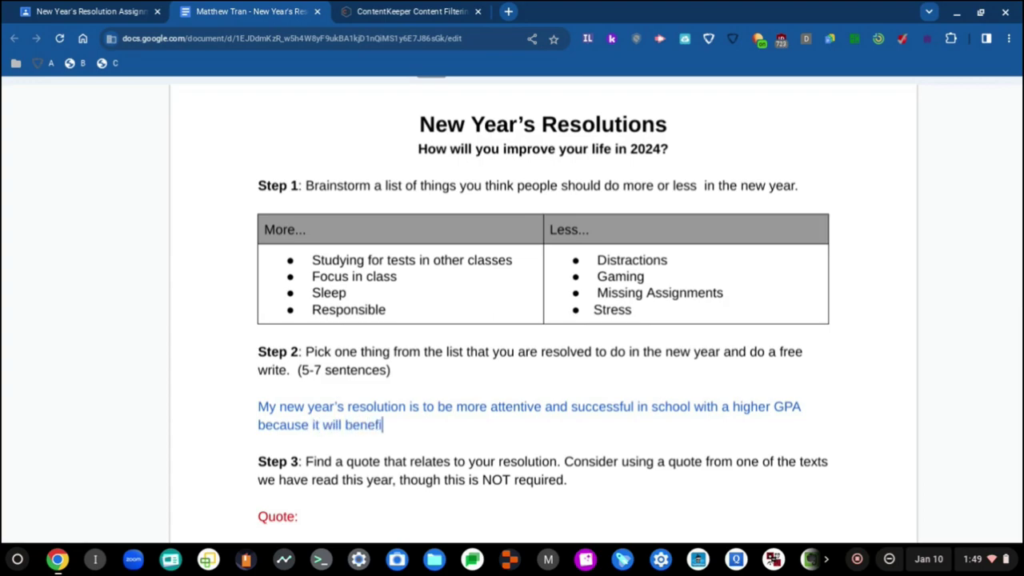
type("t me later")
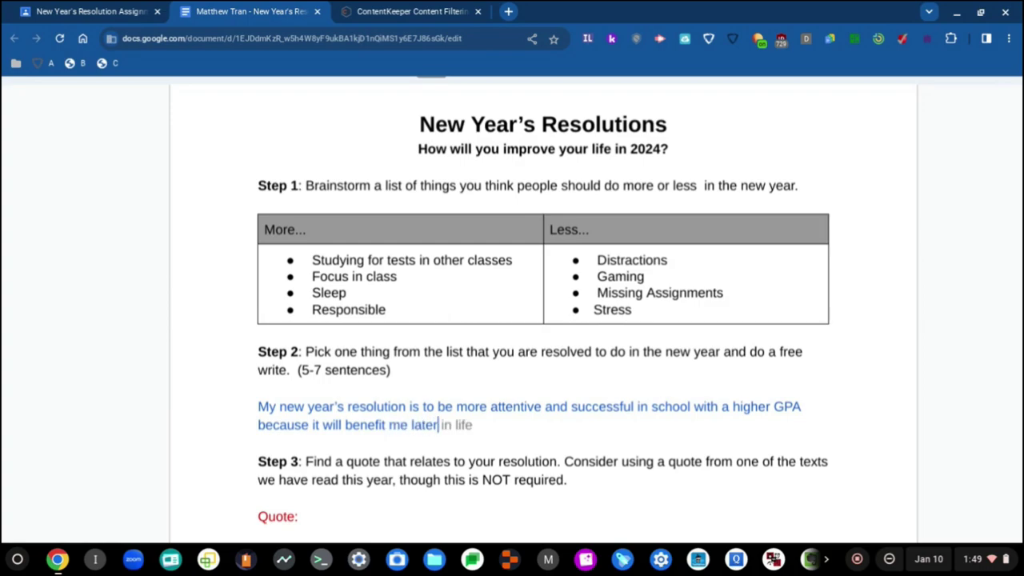
type(" in")
key("Tab")
- Continue with 'and the outcomes will be great after improving my learning skills.'
type("and the ")
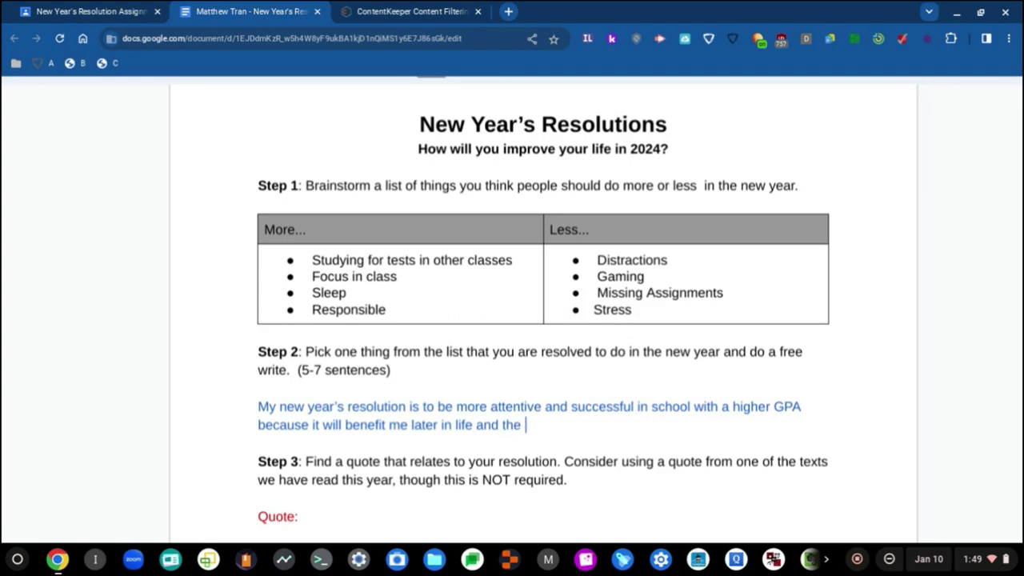
type("outcomes will be")
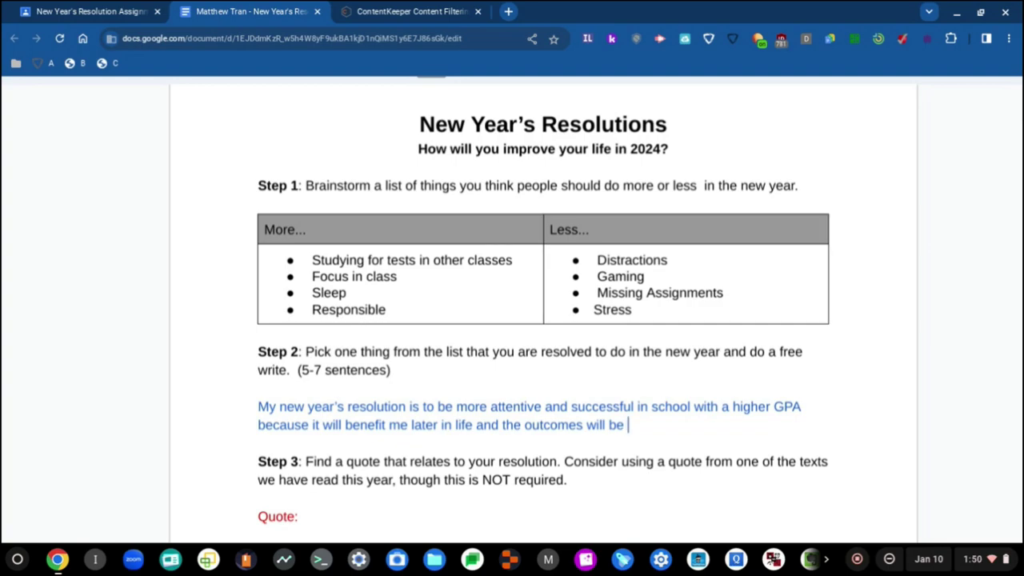
type(" good")
key("BackSpace")
key("BackSpace")
key("BackSpace")
key("BackSpace")
type("great after ")
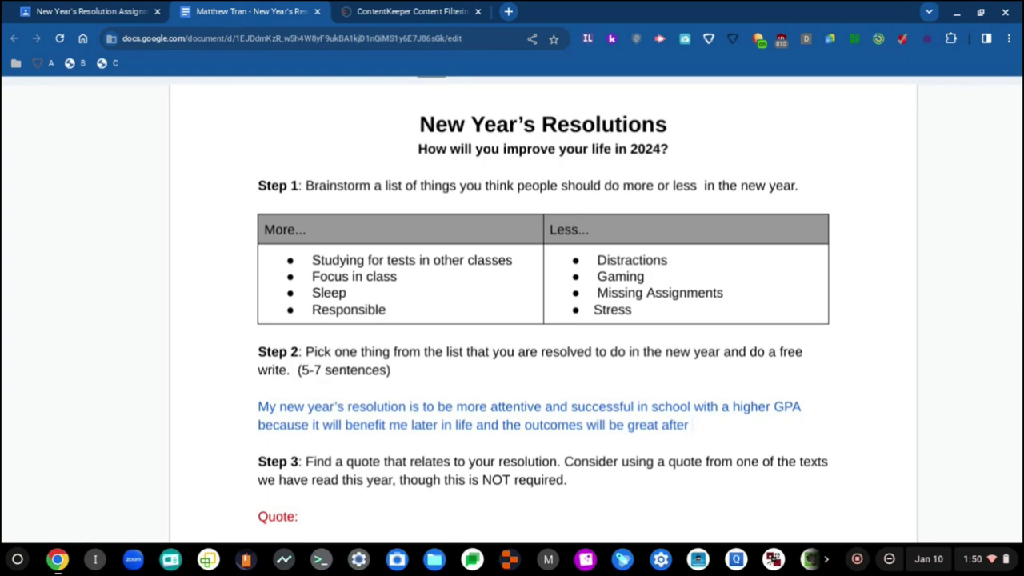
type("improving m")
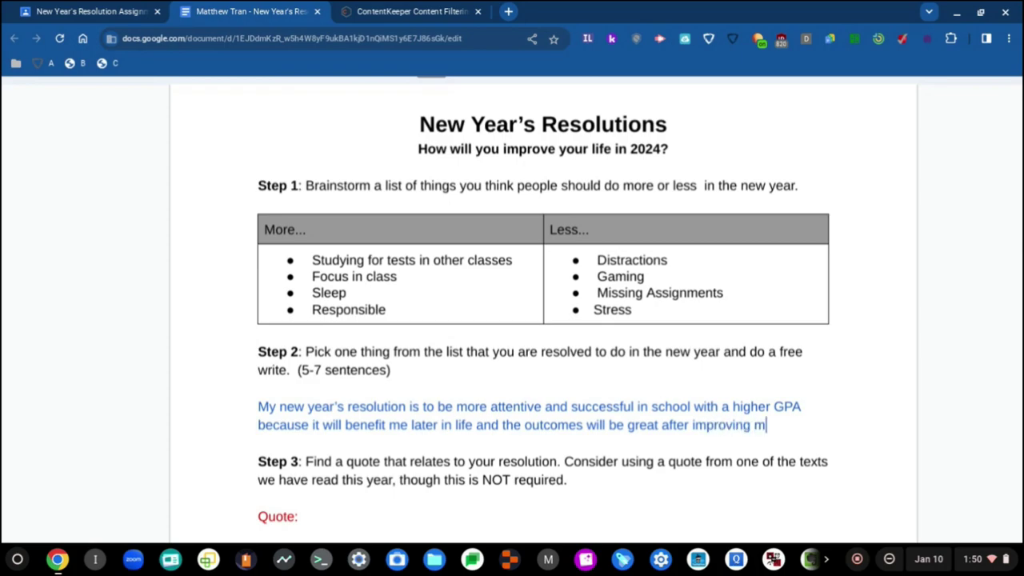
type("y learning sch")
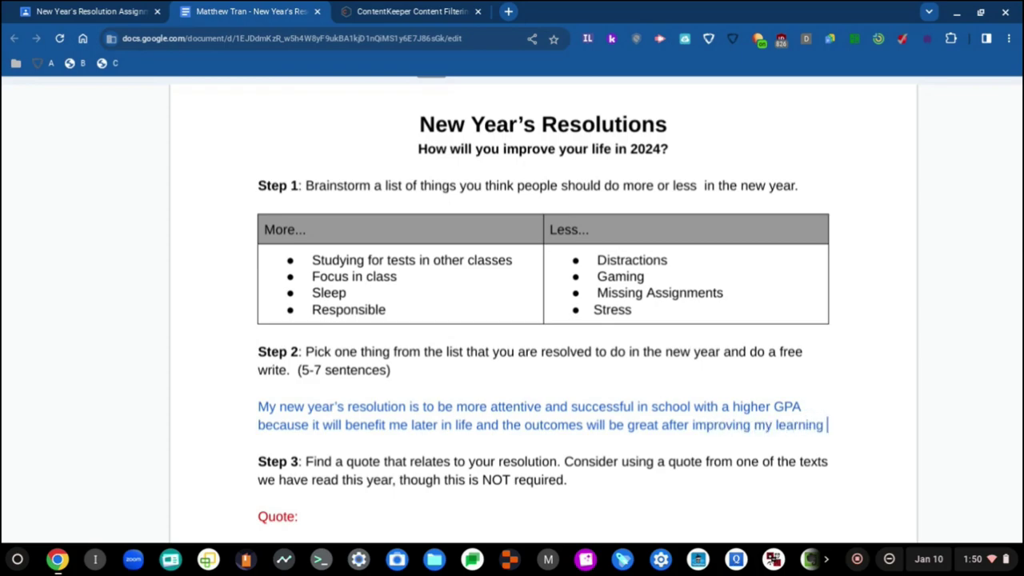
key("BackSpace")
key("BackSpace")
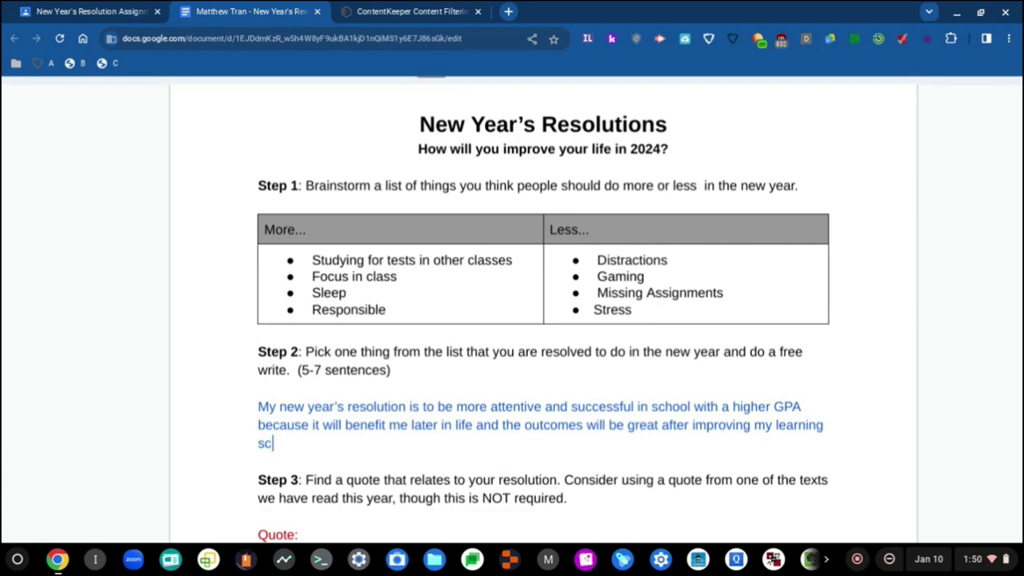
type("kills.")
- Add sentences on staying on task without distractions and sleeping earlier to reach school on time untired
type("I will be on ")
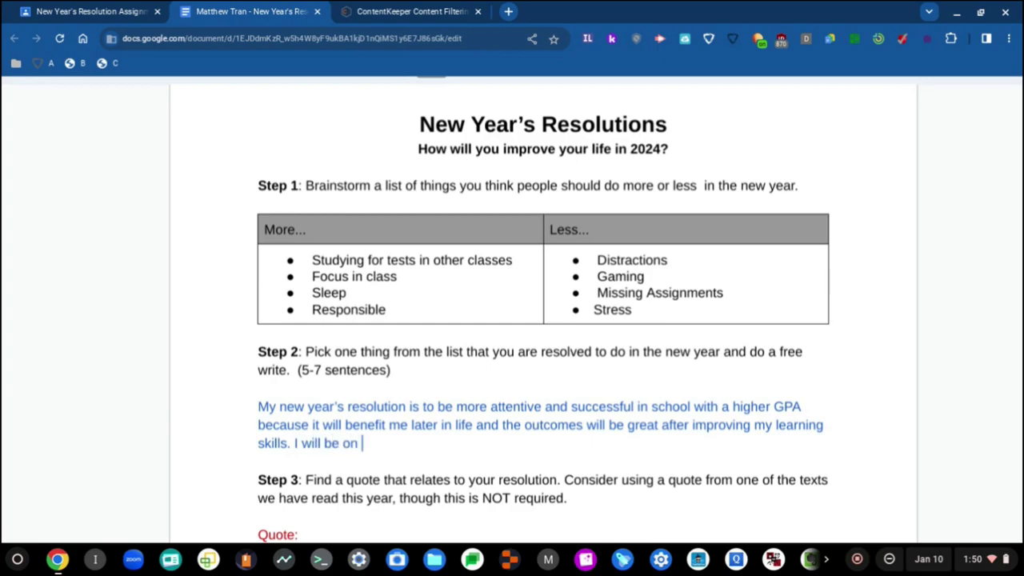
type("task more ")
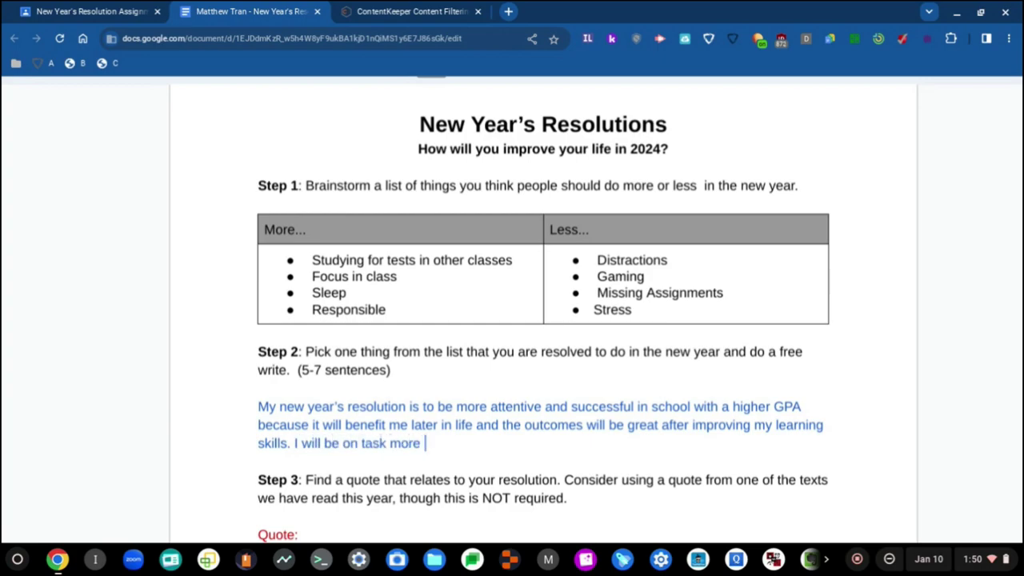
type("because I can")
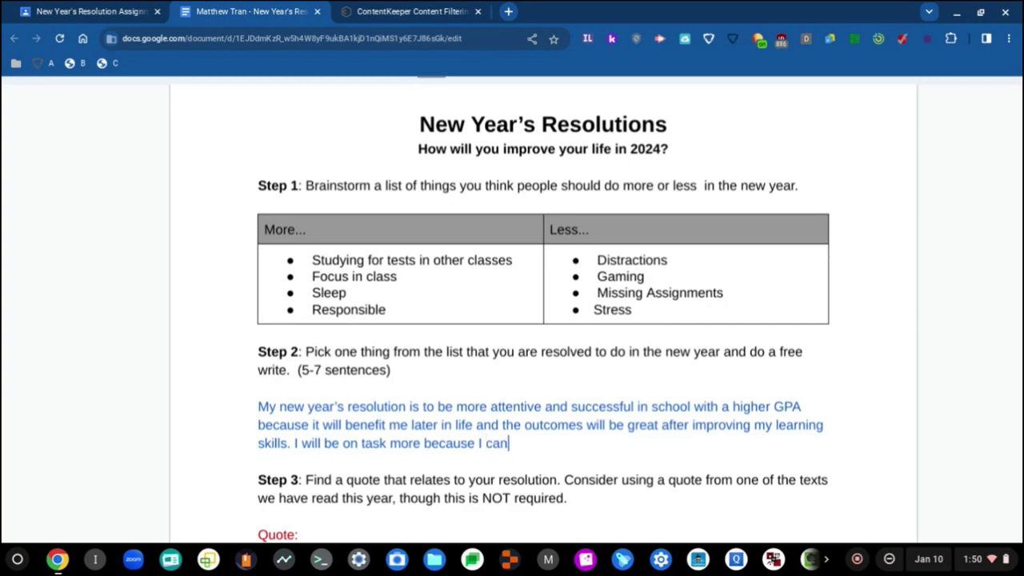
type(" do better i")
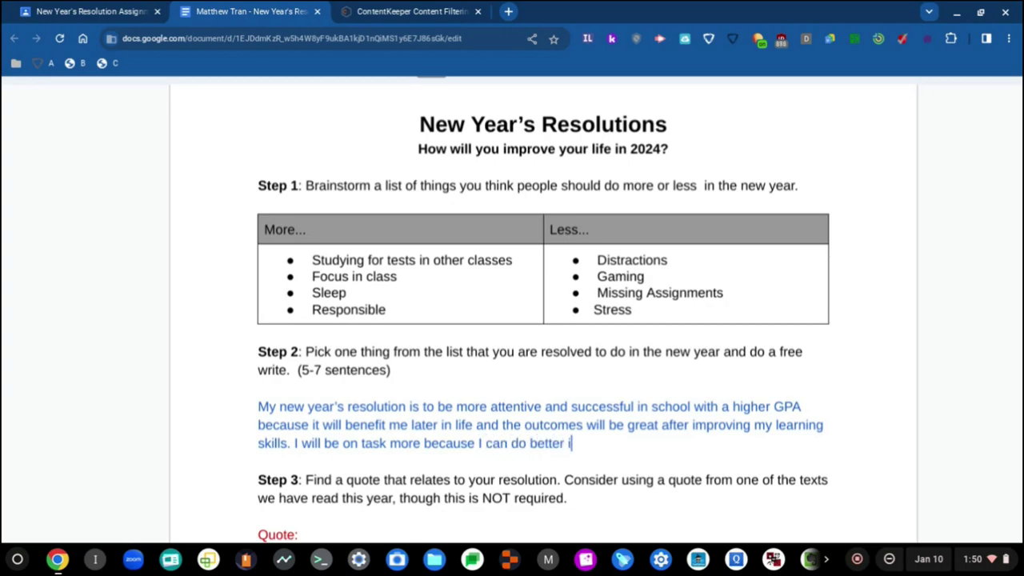
type("n class without dist")
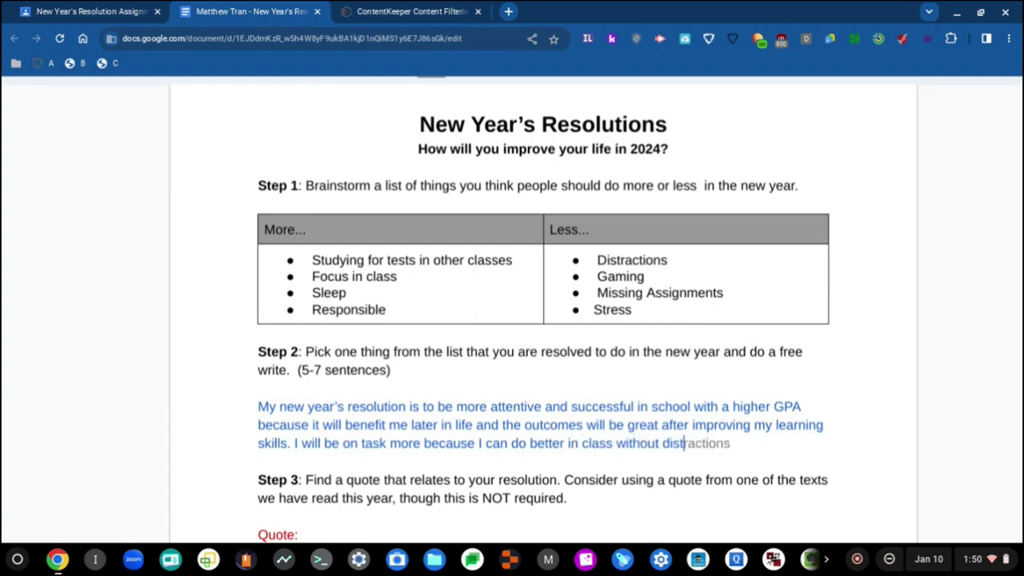
type("ractions. I will")
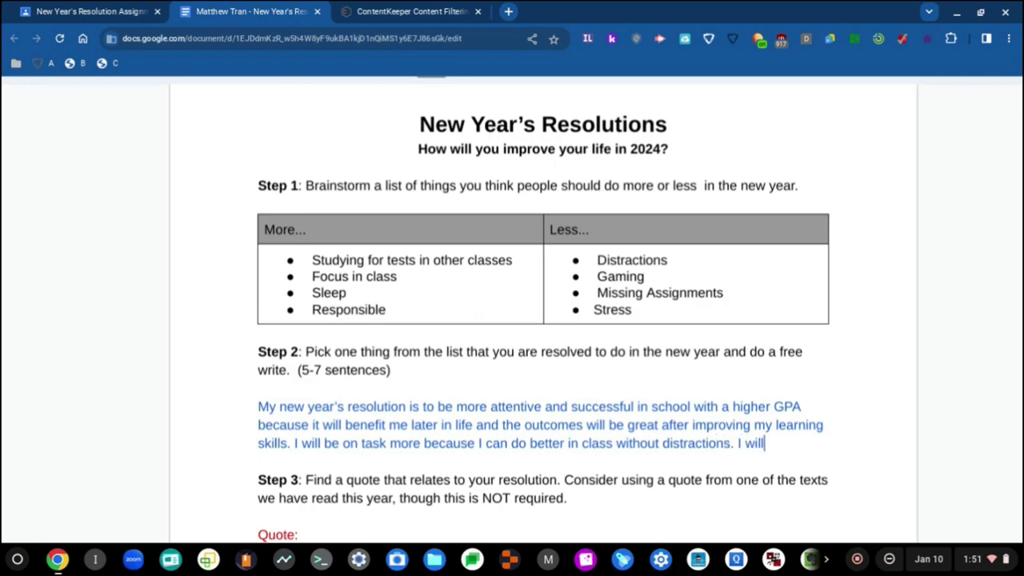
type(" try to sleep m")
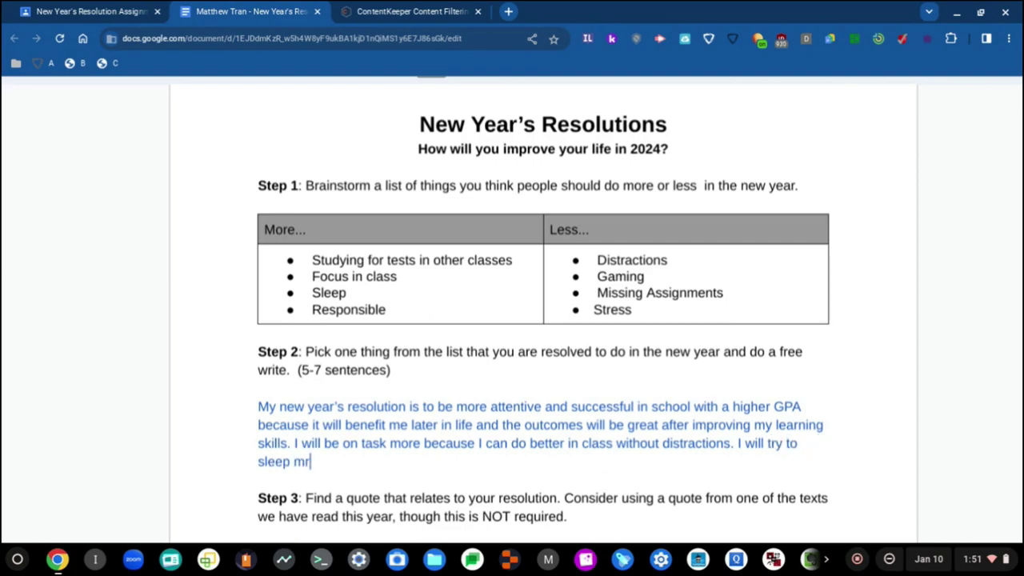
type("ore early h")
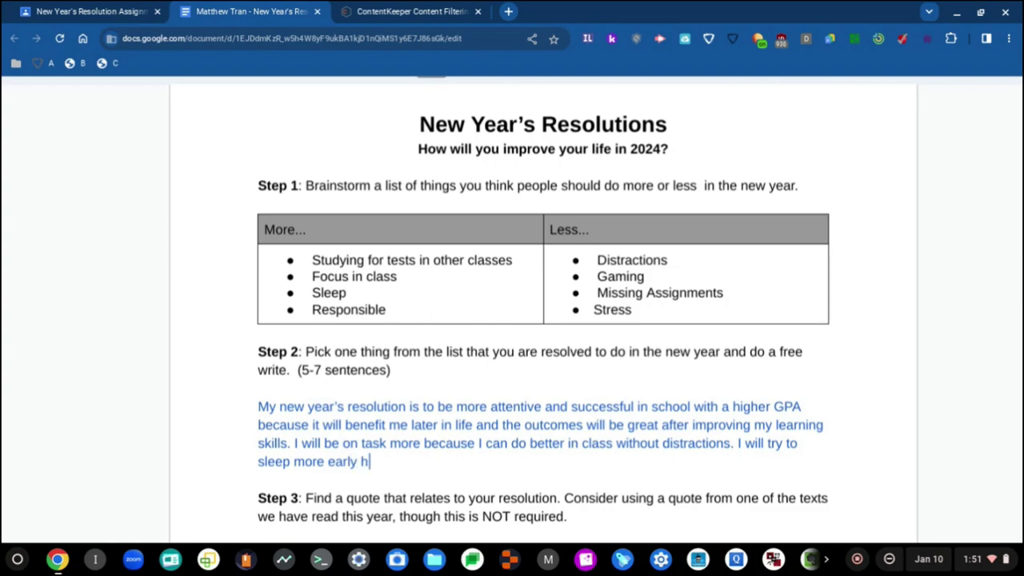
key("BackSpace")
type("this year so that ")
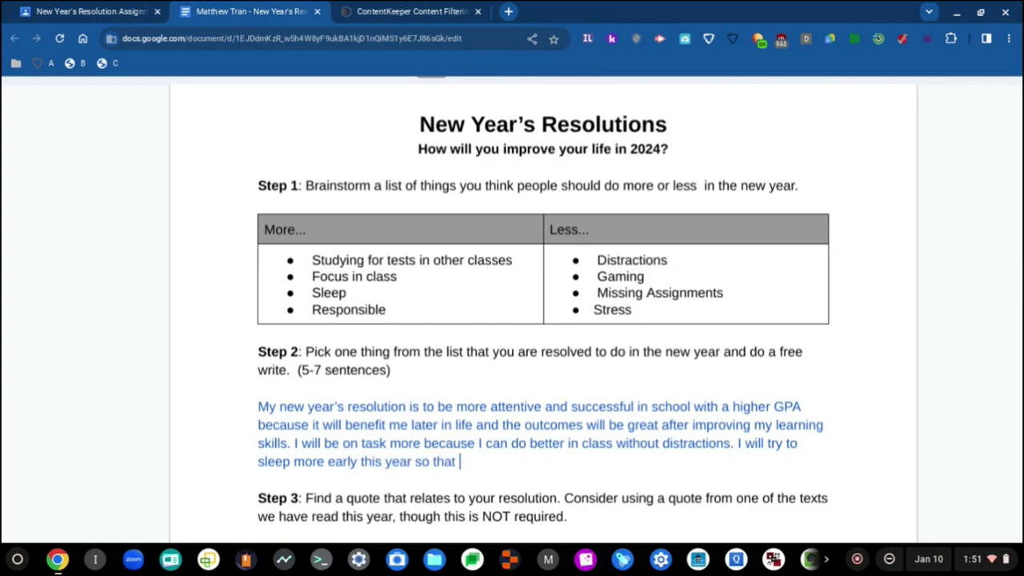
type("I can get to school o")
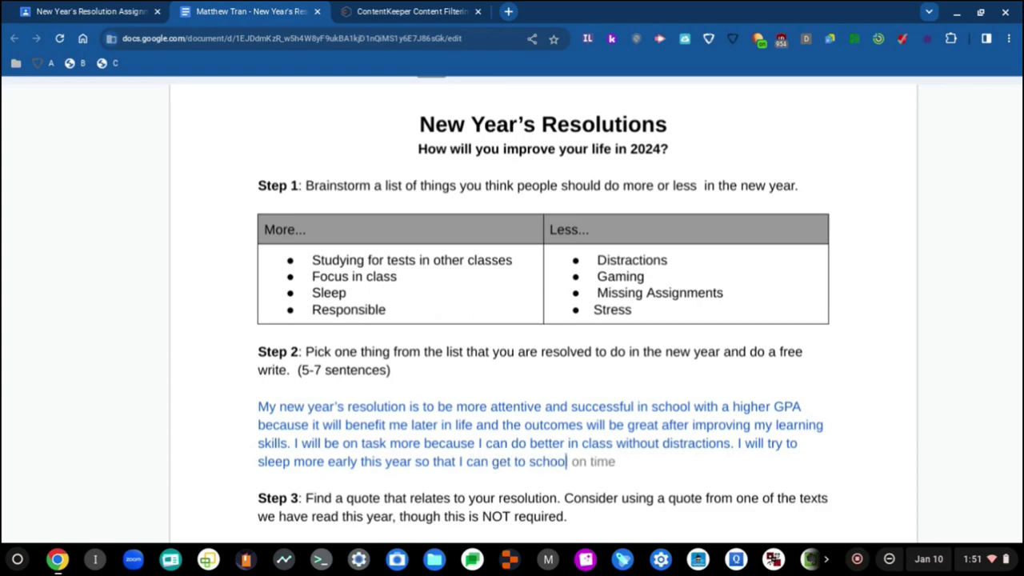
key("Tab")
type("without ")
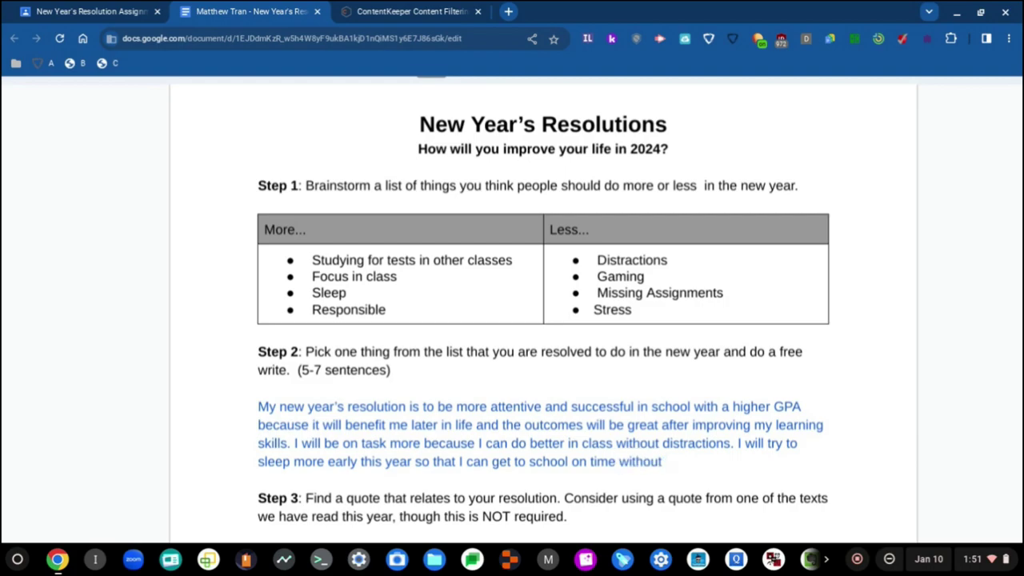
type("feeling tired.")
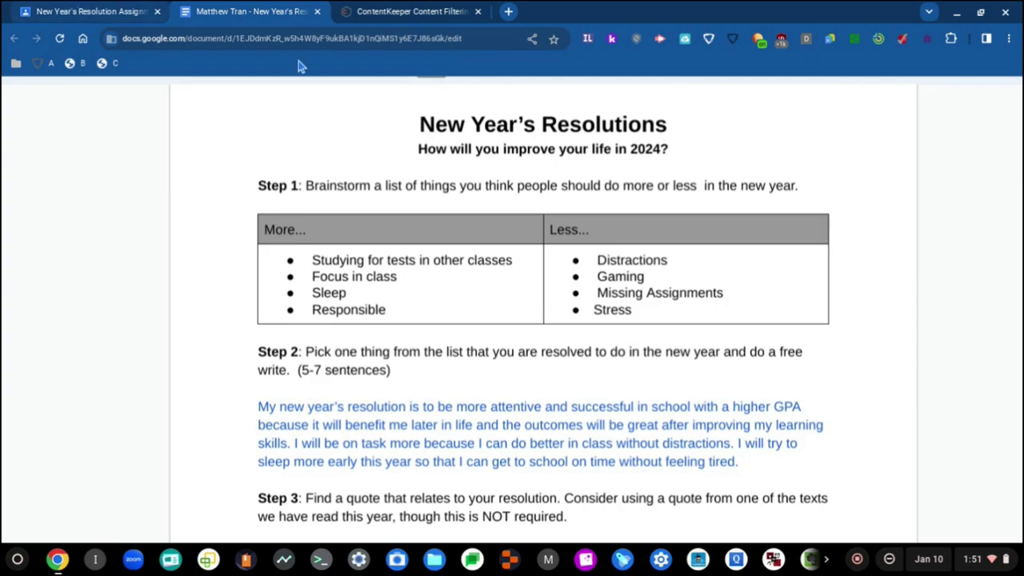
- Add 'I will turn in my assignments on time and less procrastination' to the paragraph
scroll(497, 186, "down", 3)
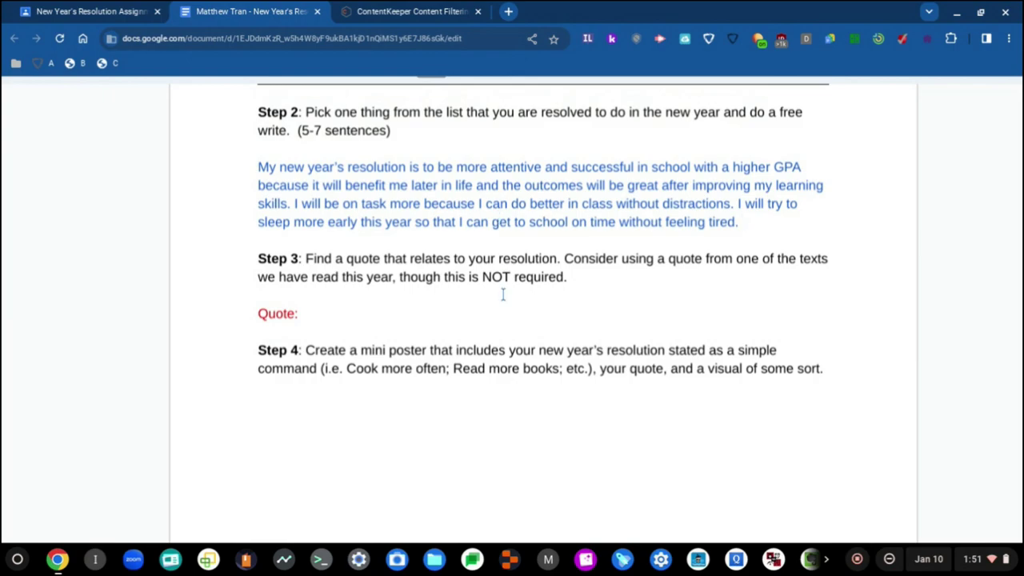
type("I can")
type("turn in ")
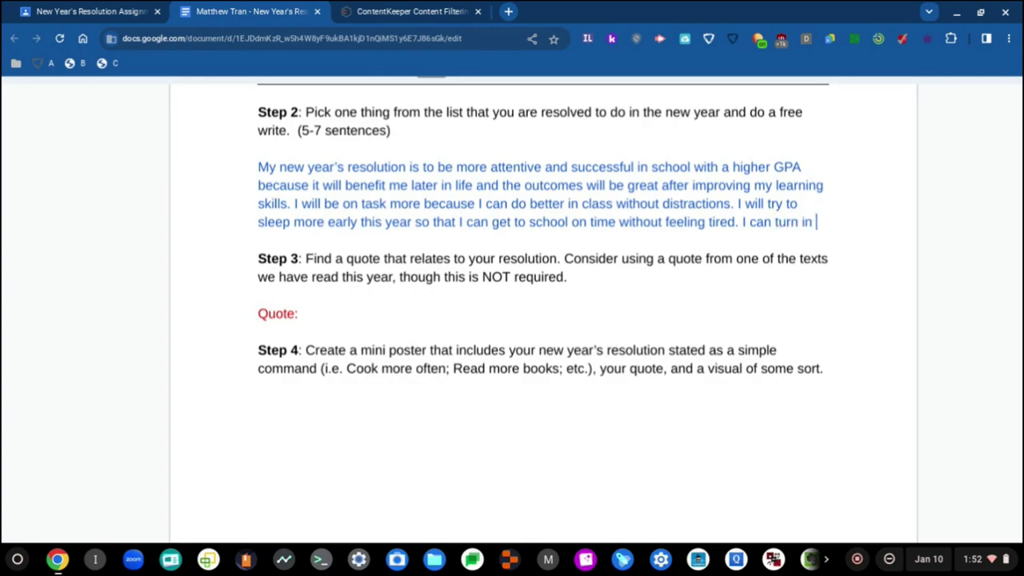
type("my")
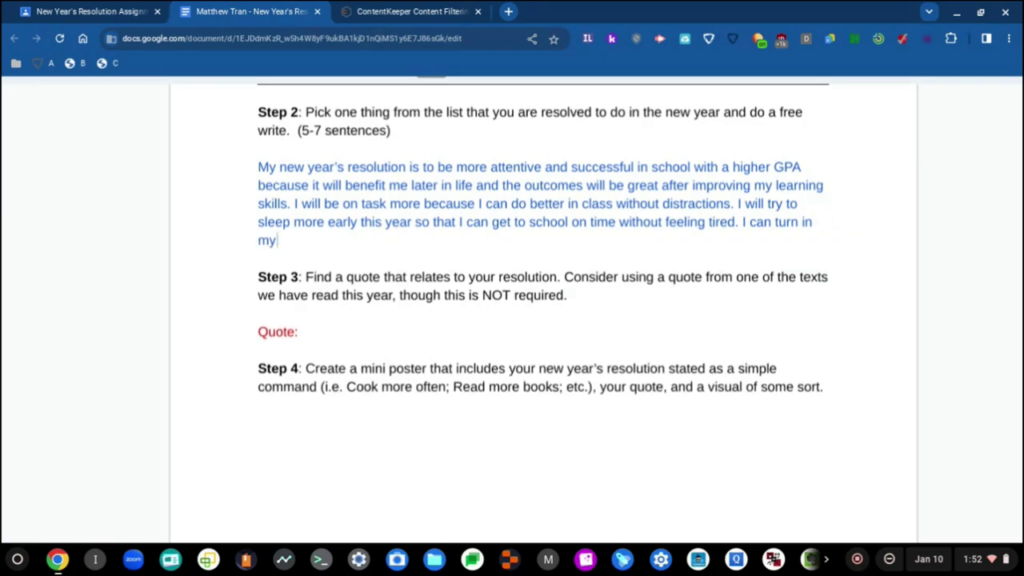
key("BackSpace")
key("BackSpace")
key("BackSpace")
key("BackSpace")
key("BackSpace")
key("BackSpace")
key("BackSpace")
key("BackSpace")
key("BackSpace")
key("BackSpace")
key("BackSpace")
key("BackSpace")
key("BackSpace")
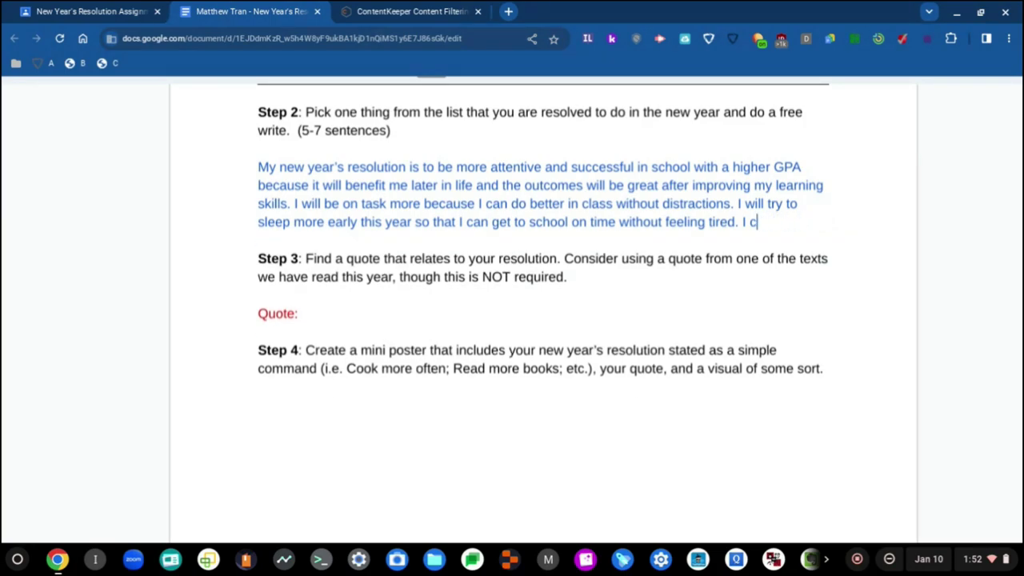
key("BackSpace")
type("will turn in my as")
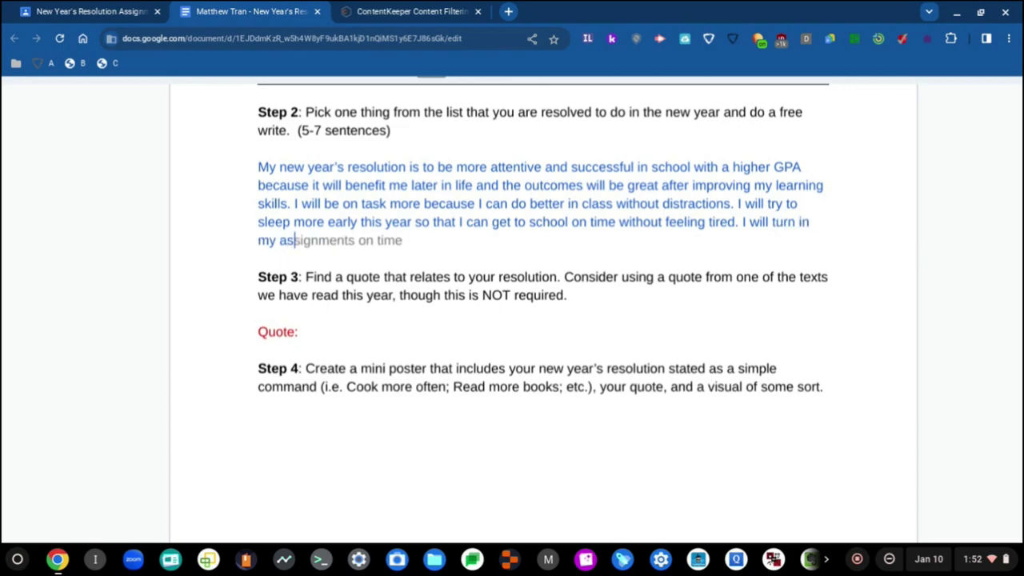
type("sig")
key("Tab")
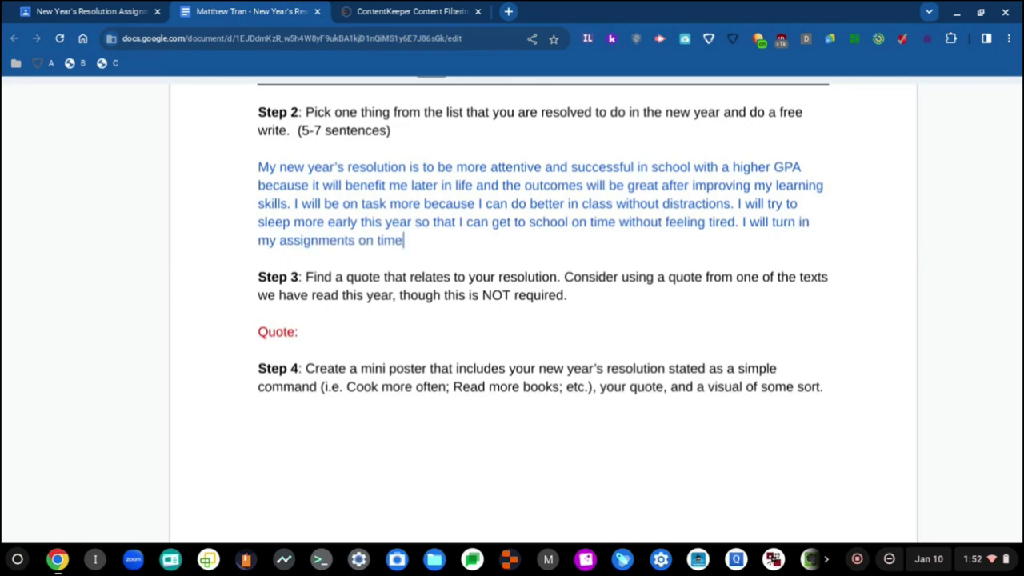
type("and procr")
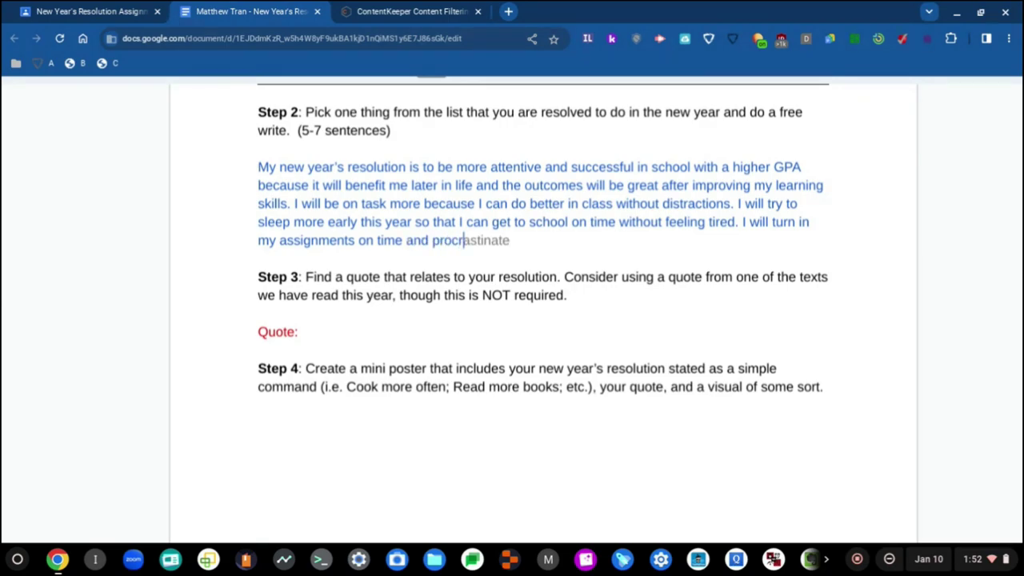
type("ast")
key("Tab")
key("ctrl+BackSpace")
type("Ies")
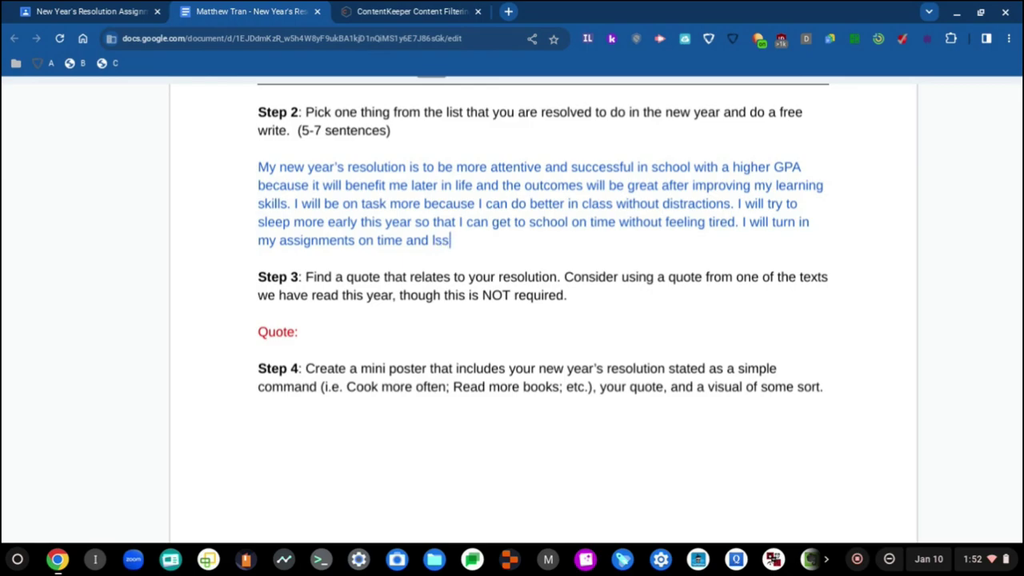
key("BackSpace")
key("BackSpace")
type("ess pr")
key("Tab")
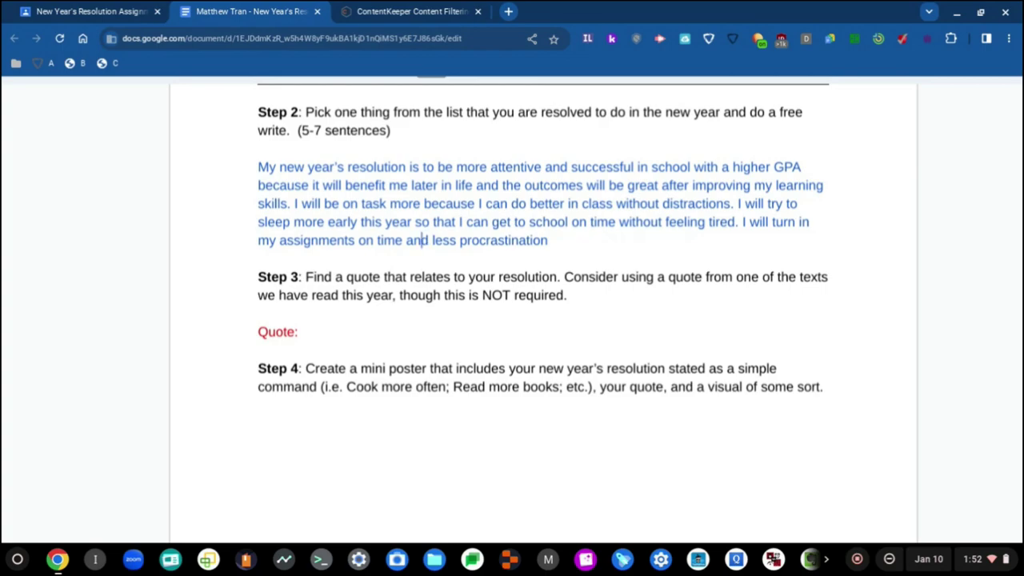
- Insert 'have' before 'less', end with a period, and begin 'I can be a better person this year…'
type("have")
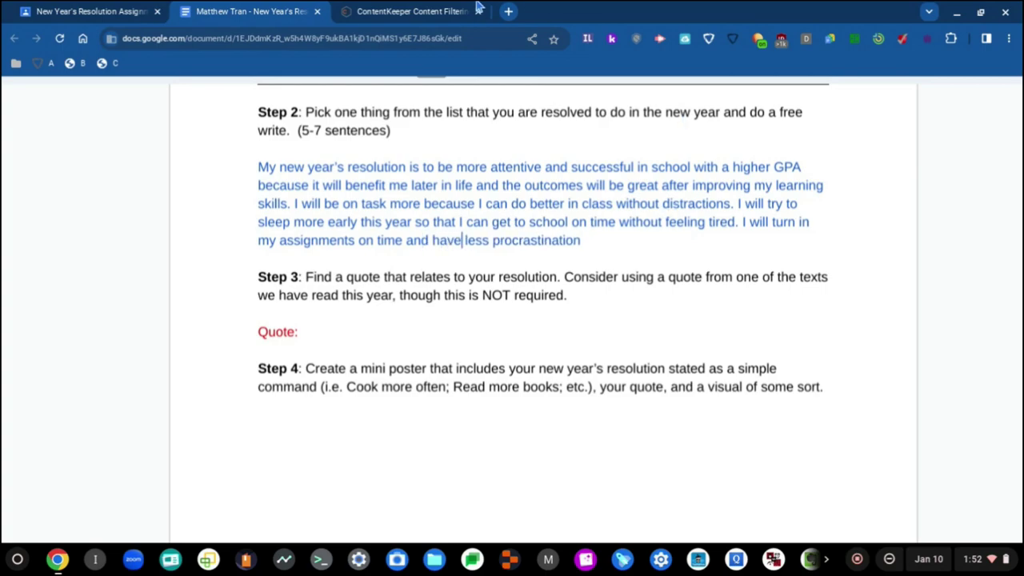
left_click(642, 258)
left_click(661, 247)
type(".")
type("I can")
type("be a ")
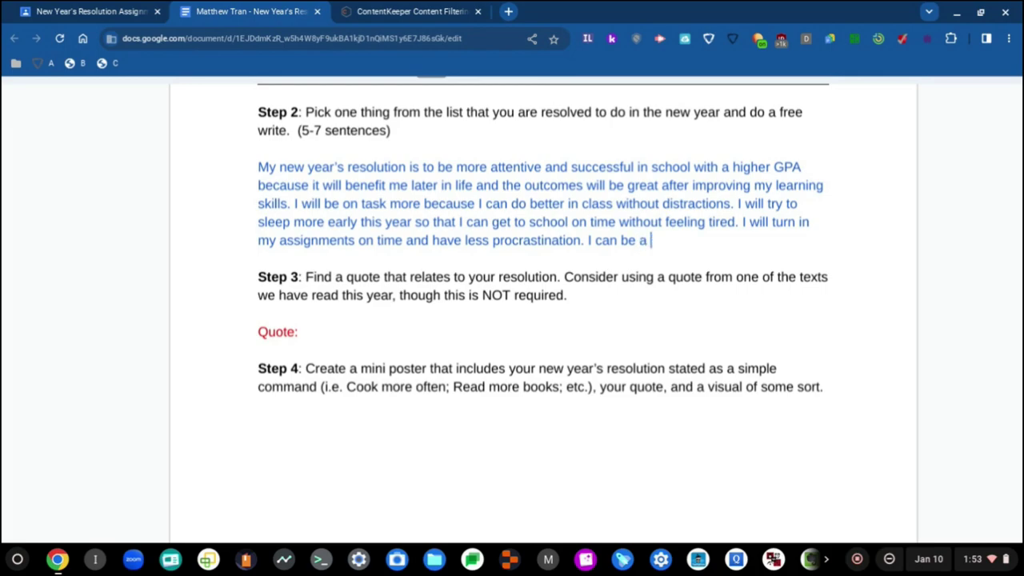
type("better person ")
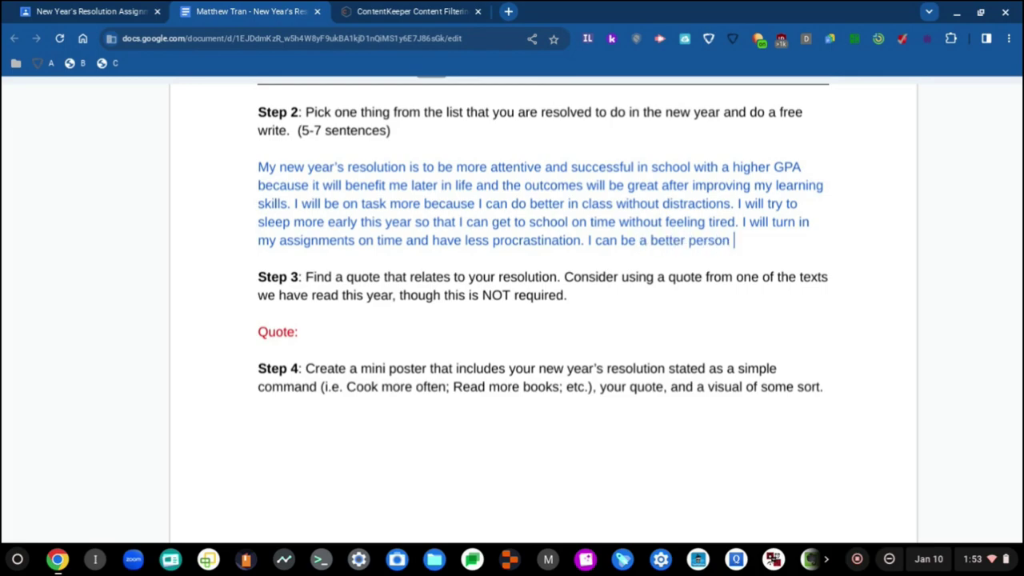
type("this year by ")
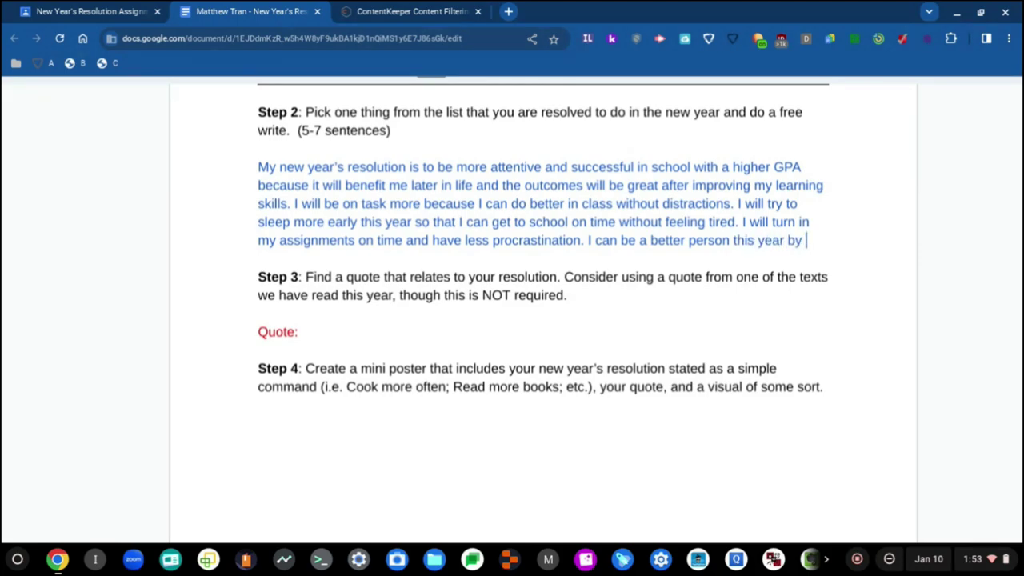
type("being more")
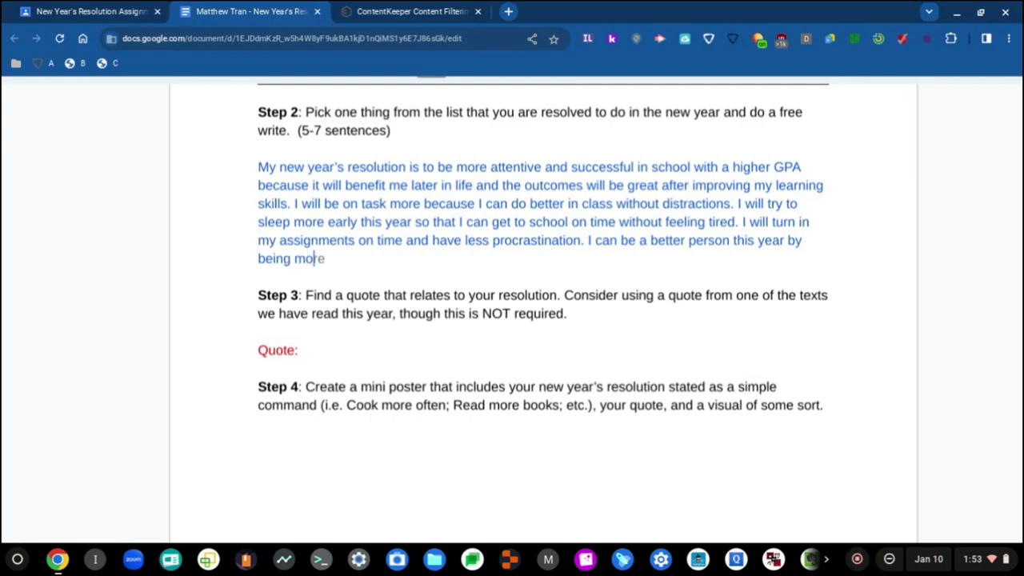
type(" responsible for ")
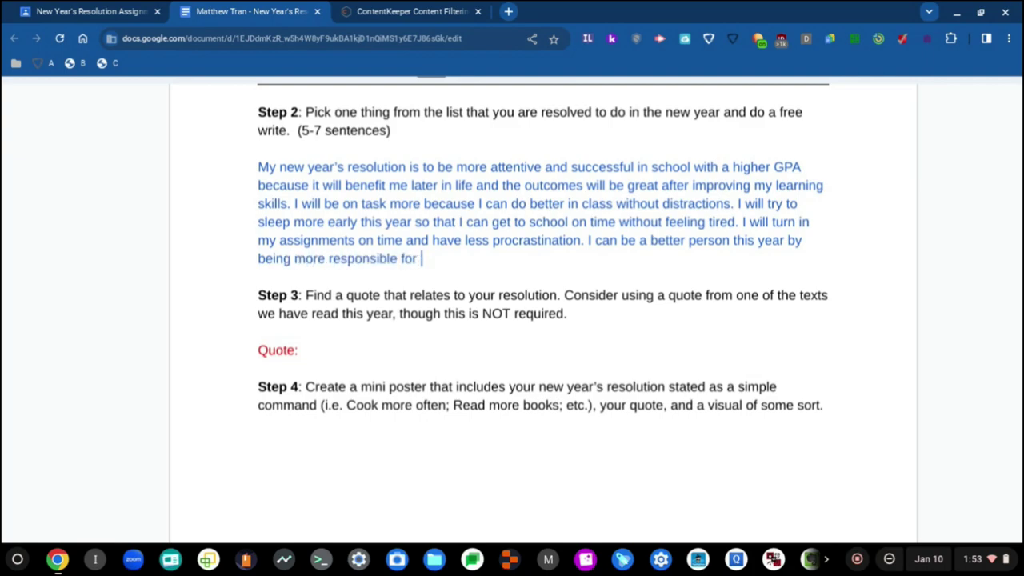
type("my actions and")
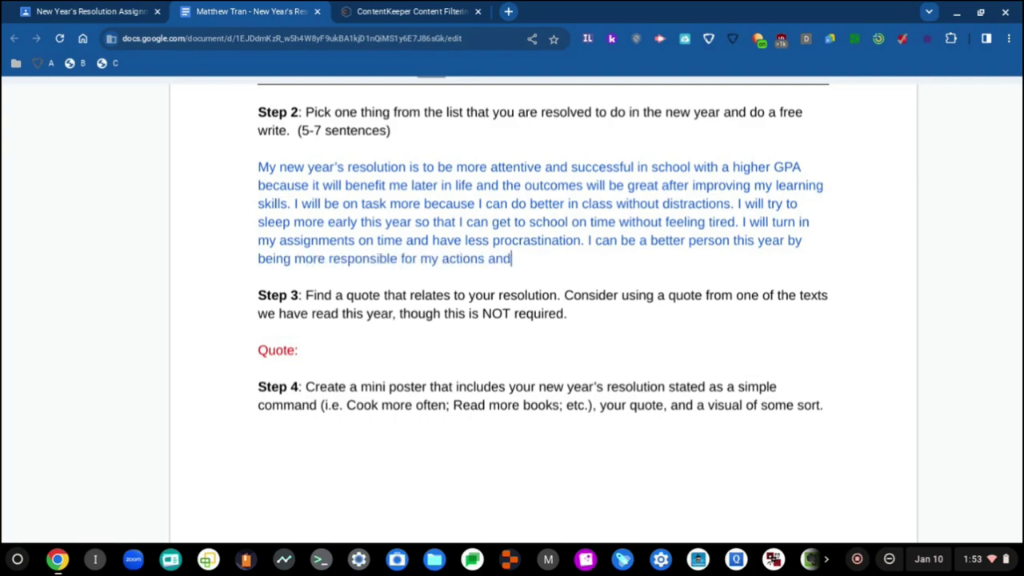
type(" my own mistake")
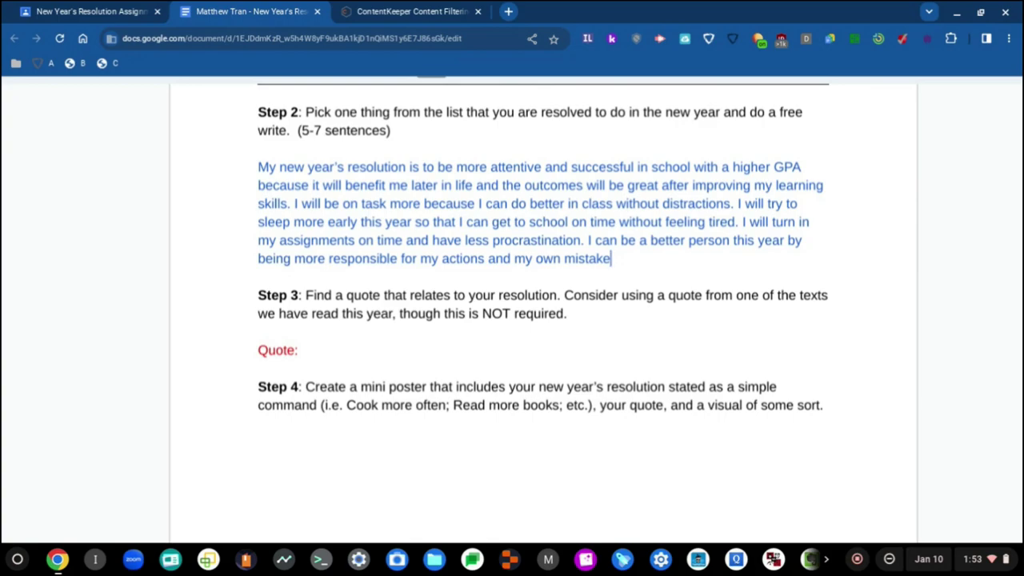
type(" and I")
- End the paragraph with 'mistakes.' and add 'I will try to be more brave this year because I can face my fears if I just try to do that.'
key("BackSpace")
key("BackSpace")
key("BackSpace")
key("BackSpace")
key("BackSpace")
key("BackSpace")
key("BackSpace")
key("BackSpace")
key("ctrl+z")
key("BackSpace")
key("BackSpace")
key("BackSpace")
key("BackSpace")
key("BackSpace")
key("BackSpace")
key("BackSpace")
type("s. I will try to be mor")
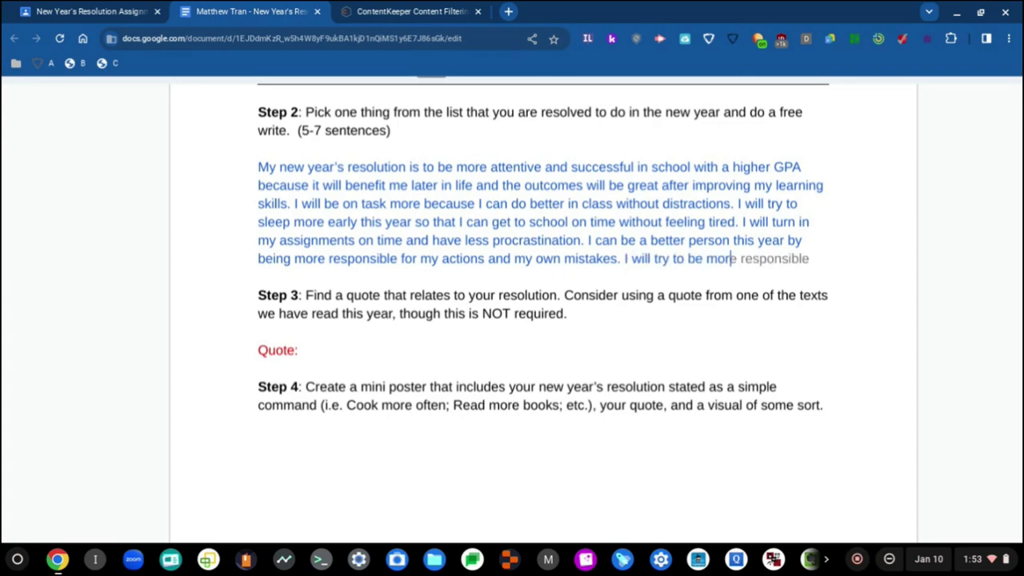
type("e brave ")
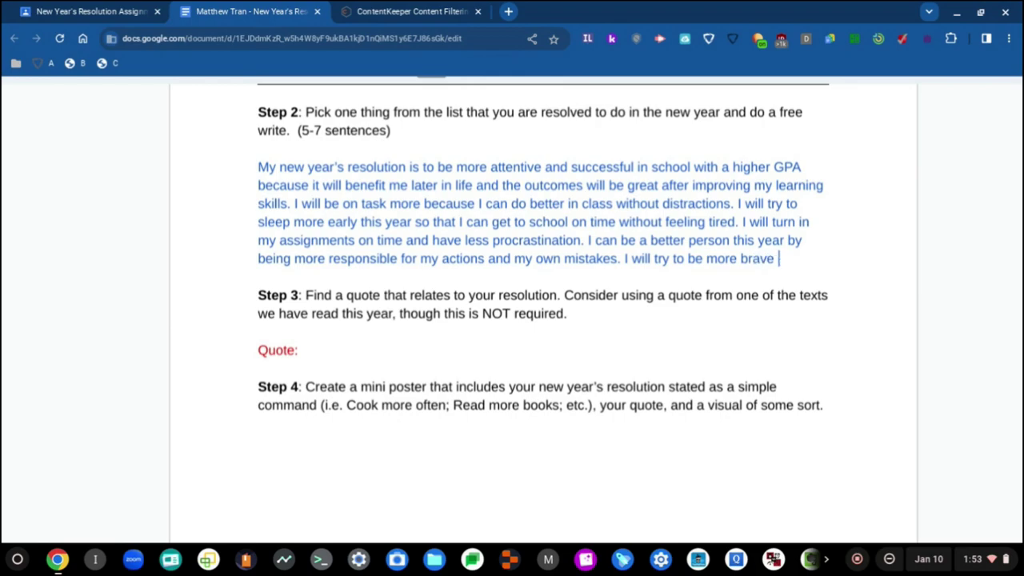
type("this year b")
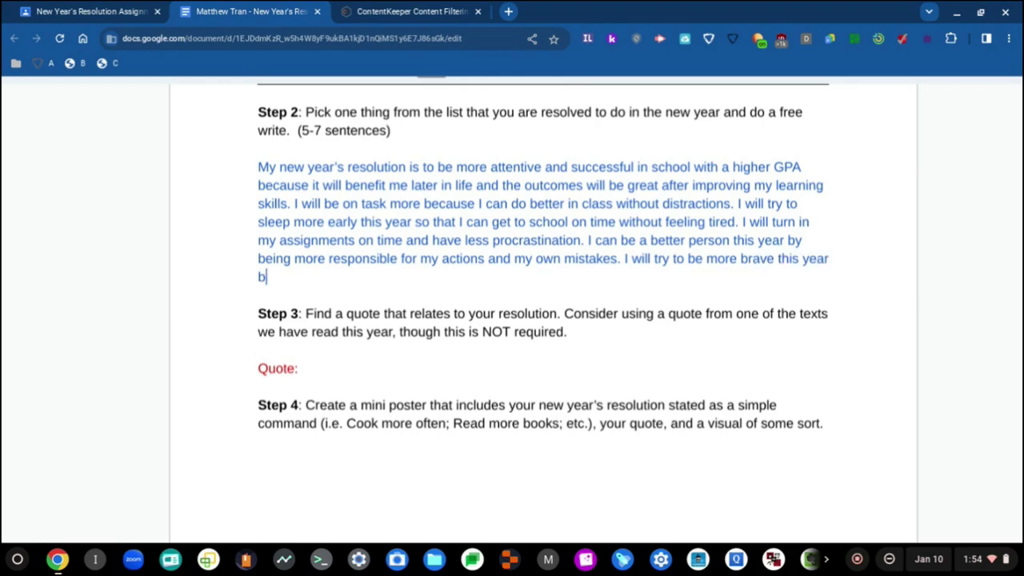
type("ecause I")
type("can")
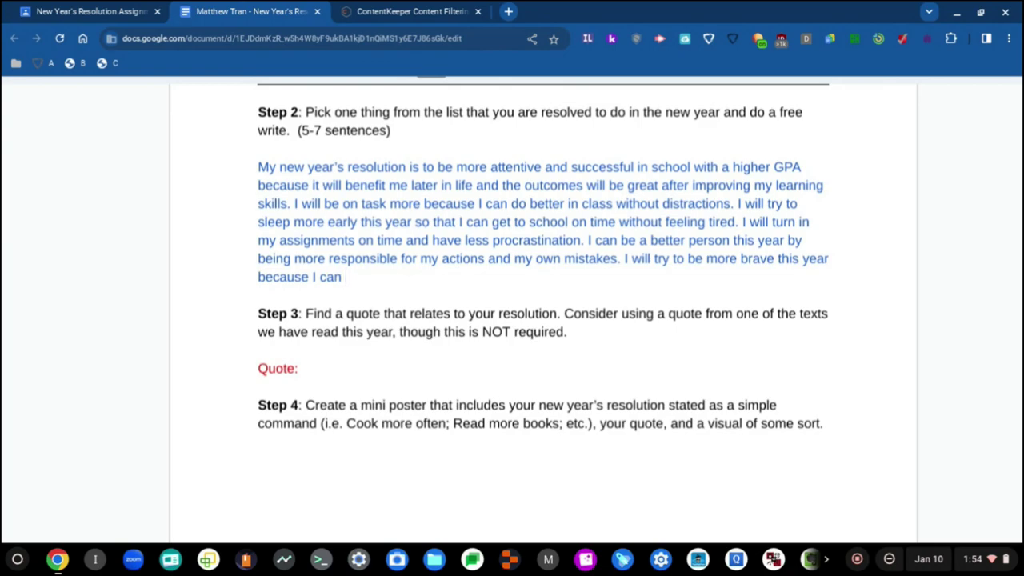
type(" face my fears if")
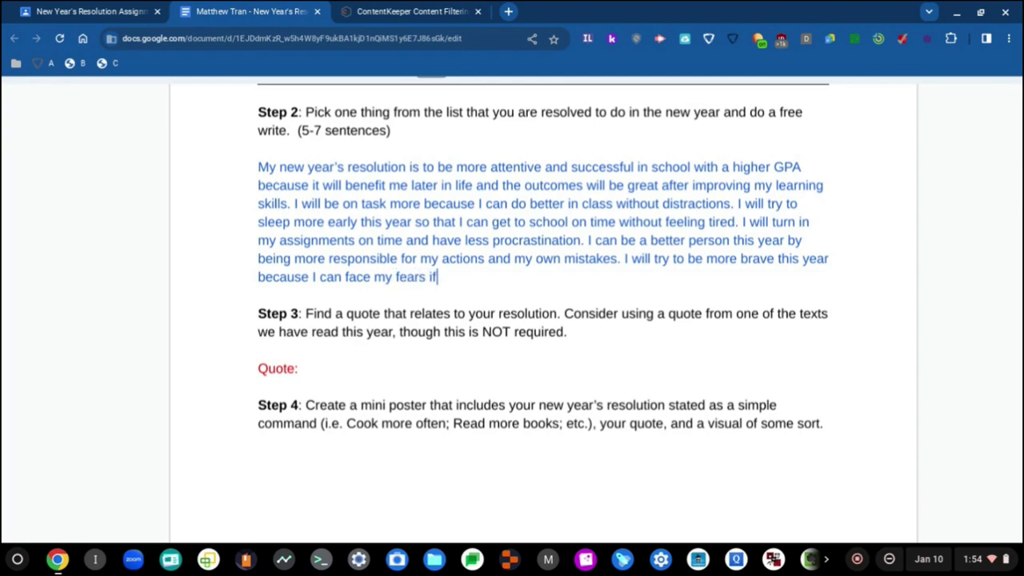
type(" I just try to do t")
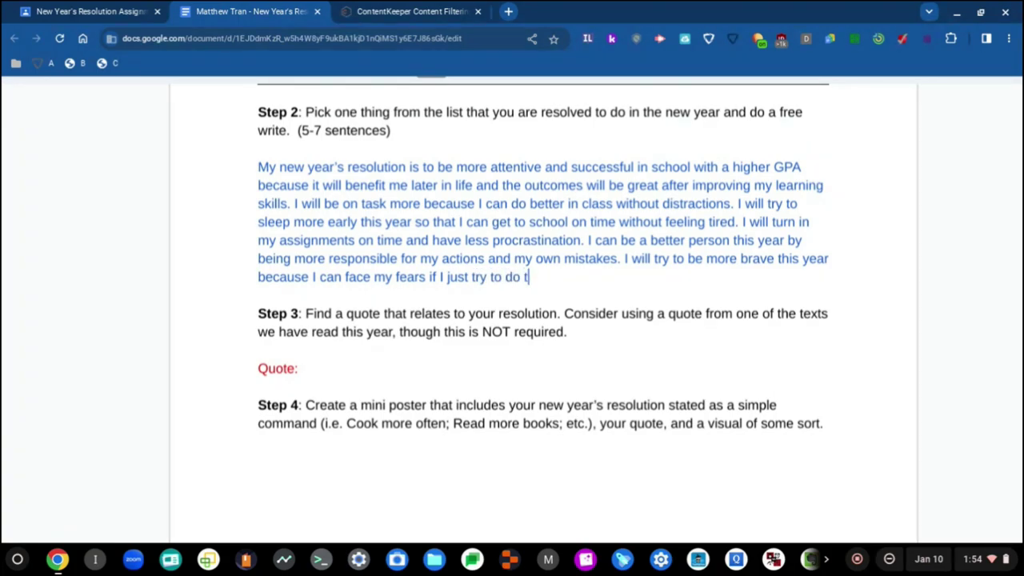
type("hat.")
left_click(682, 438)
left_click(640, 349)
- Add two blank lines after the Step 4 text in the assignment document
left_click(865, 433)
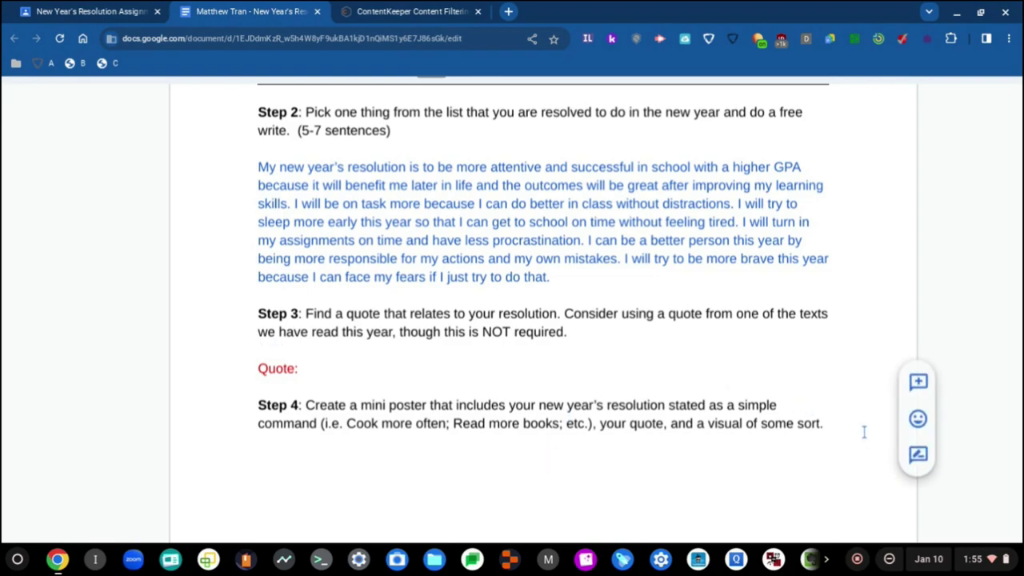
key("Return")
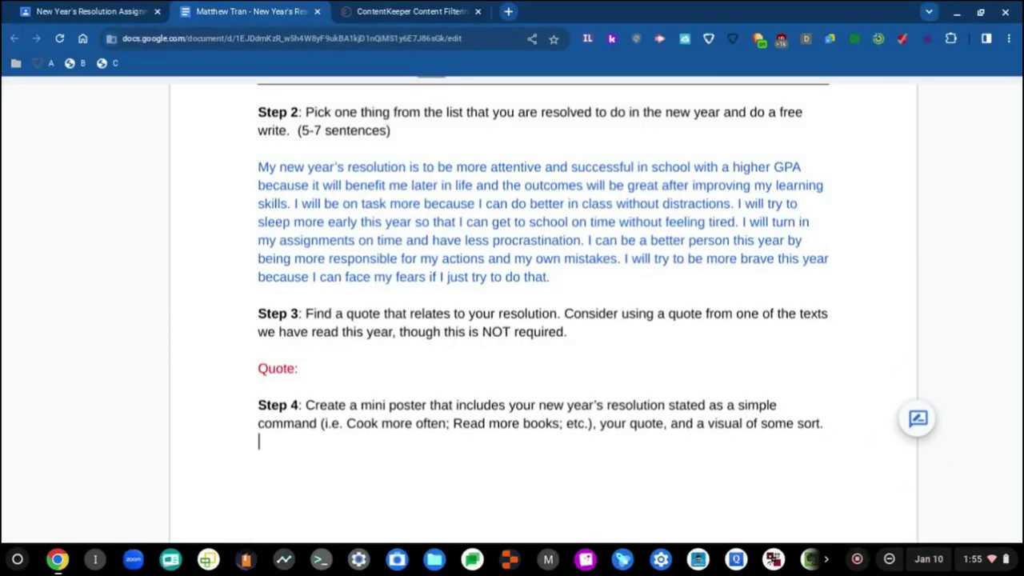
key("Return")
key("Return")
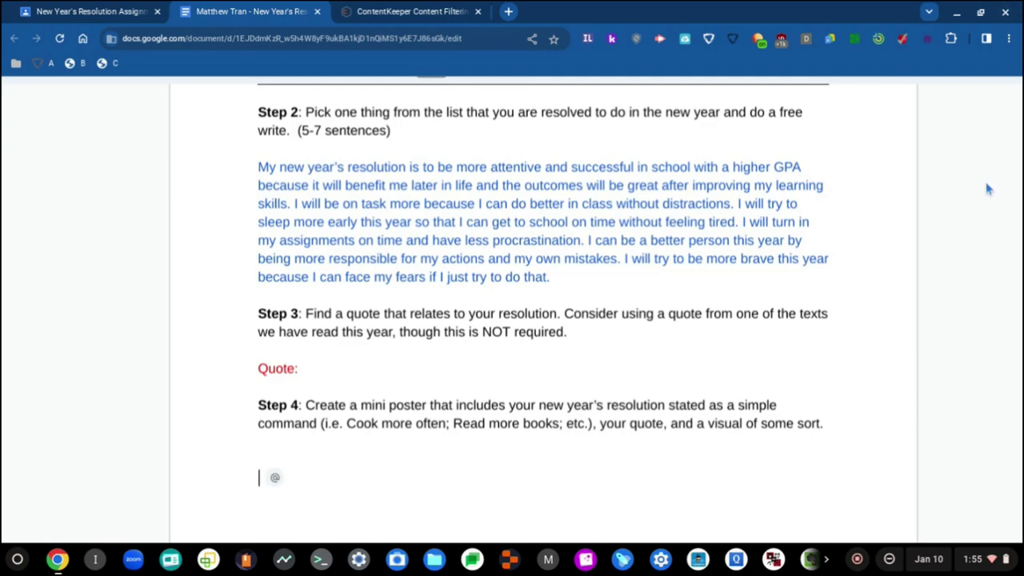
scroll(943, 230, "down", 1)
scroll(941, 230, "down", 1)
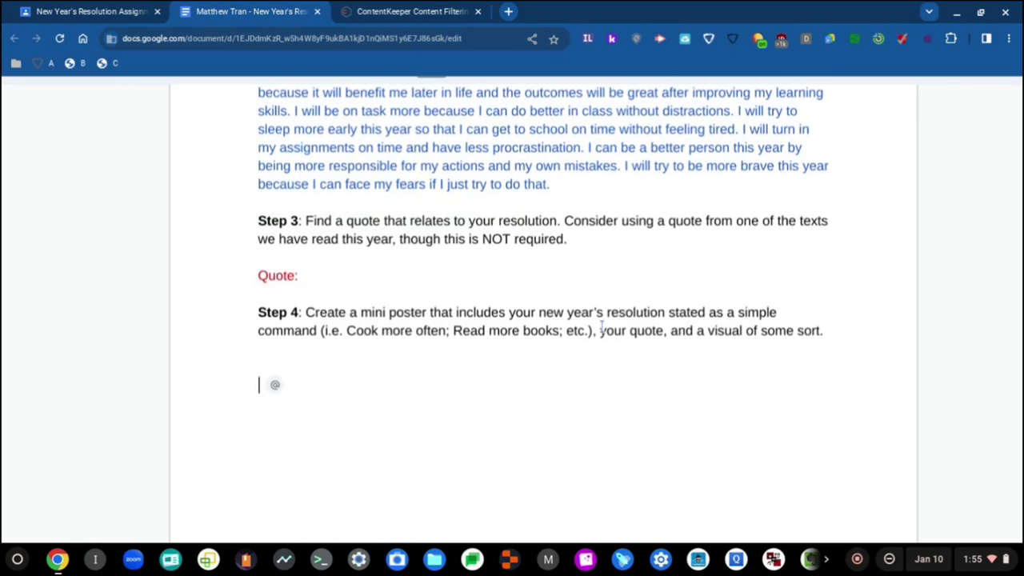
- Search Google for 'canva' in a new tab, close ContentKeeper, and open the Canva site
left_click(509, 9)
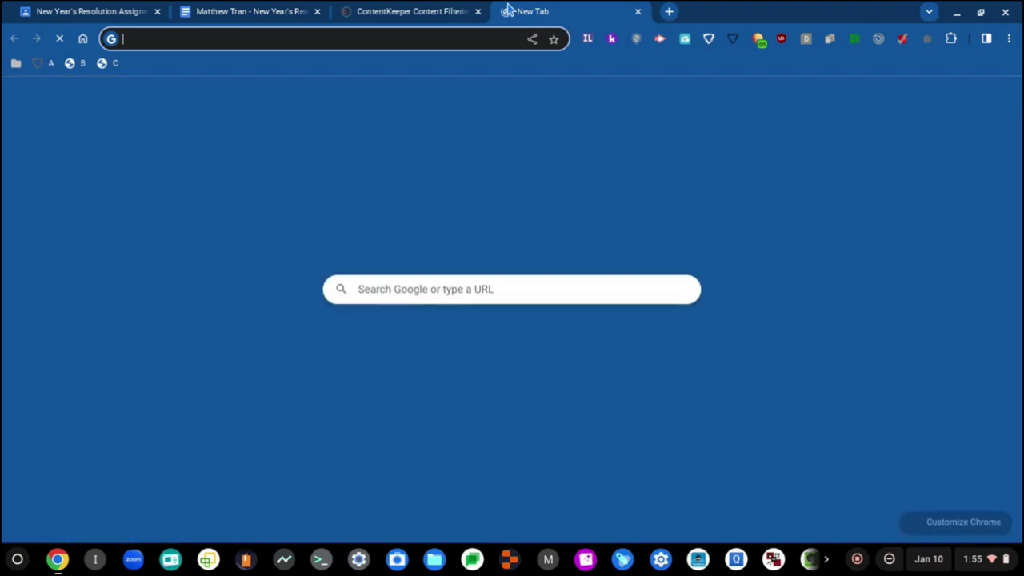
type("canva")
key("Return")
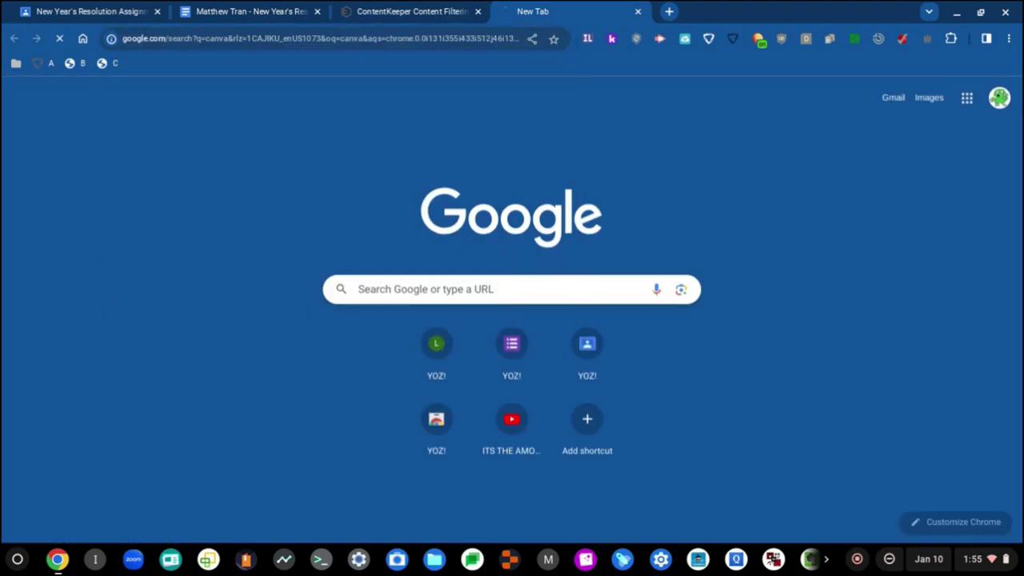
left_click(477, 11)
left_click(223, 222)
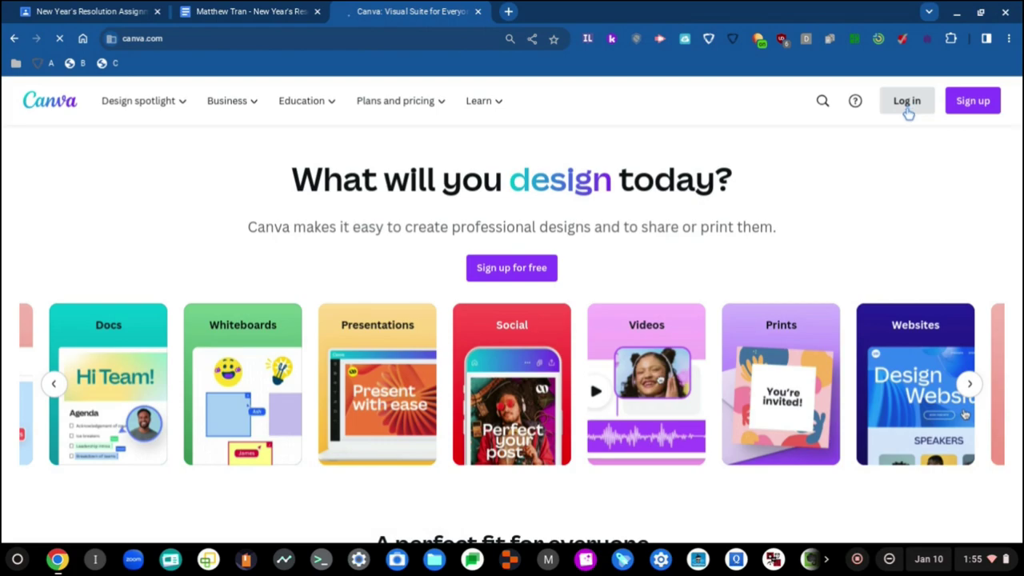
- Log in to Canva with the school Google account
left_click(905, 115)
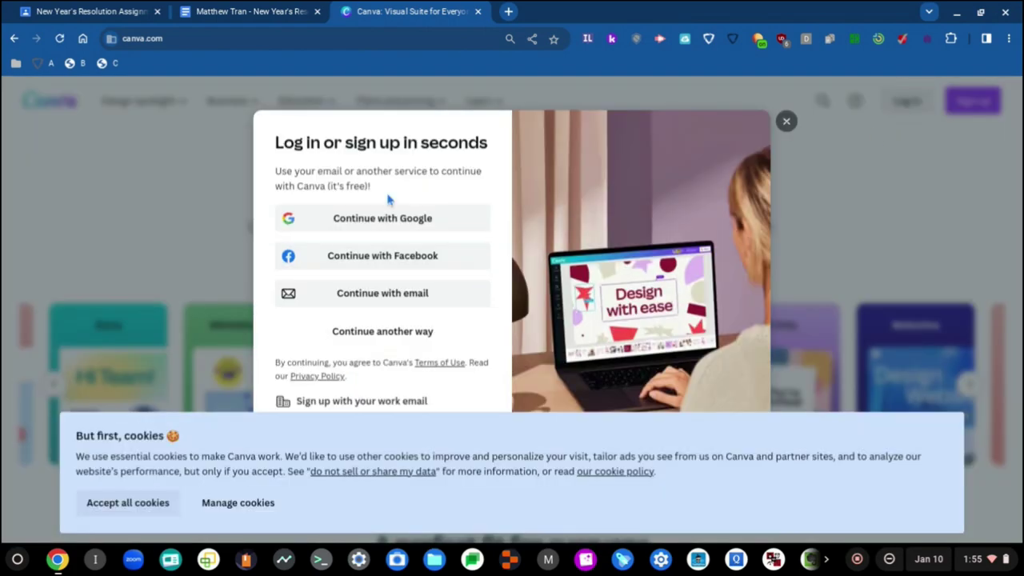
left_click(390, 219)
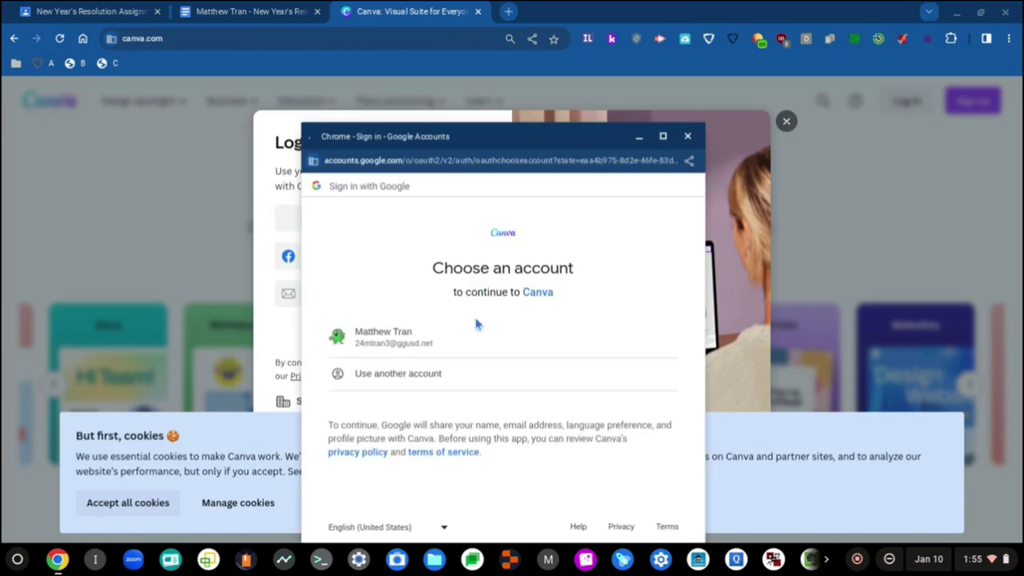
left_click(441, 334)
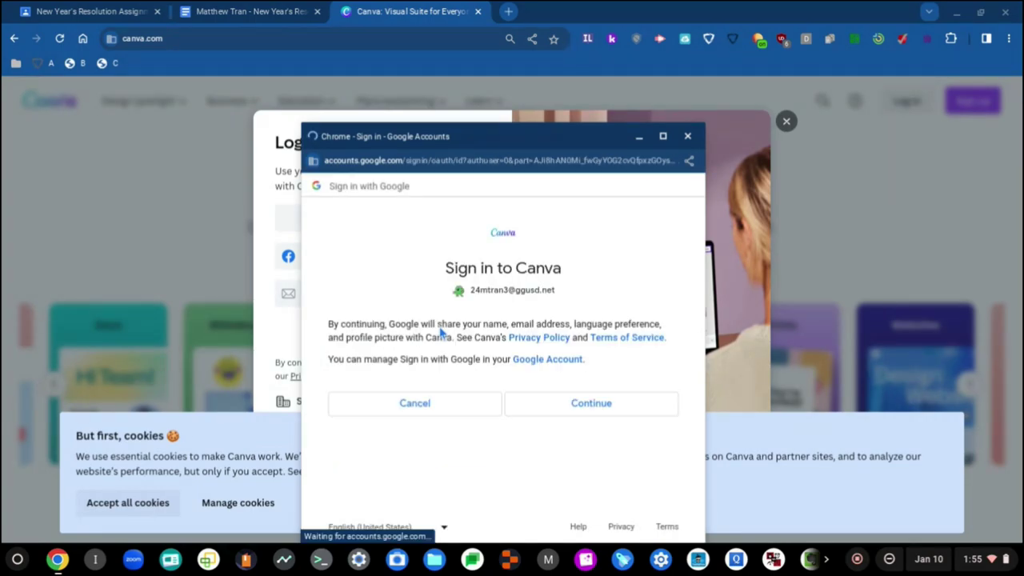
left_click(580, 414)
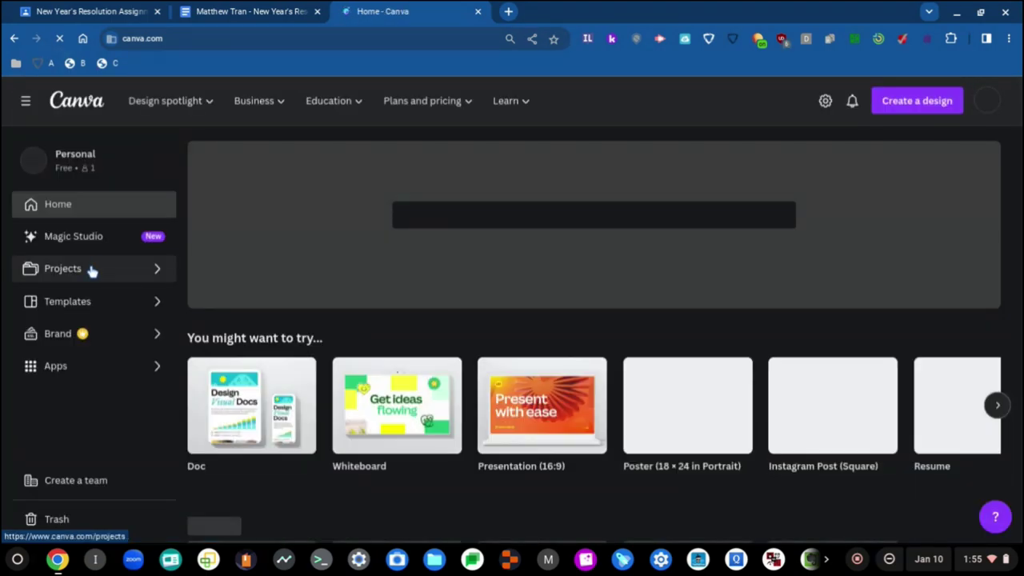
- Accept all cookies, go to the Projects page, and show the new design types list
left_click(91, 268)
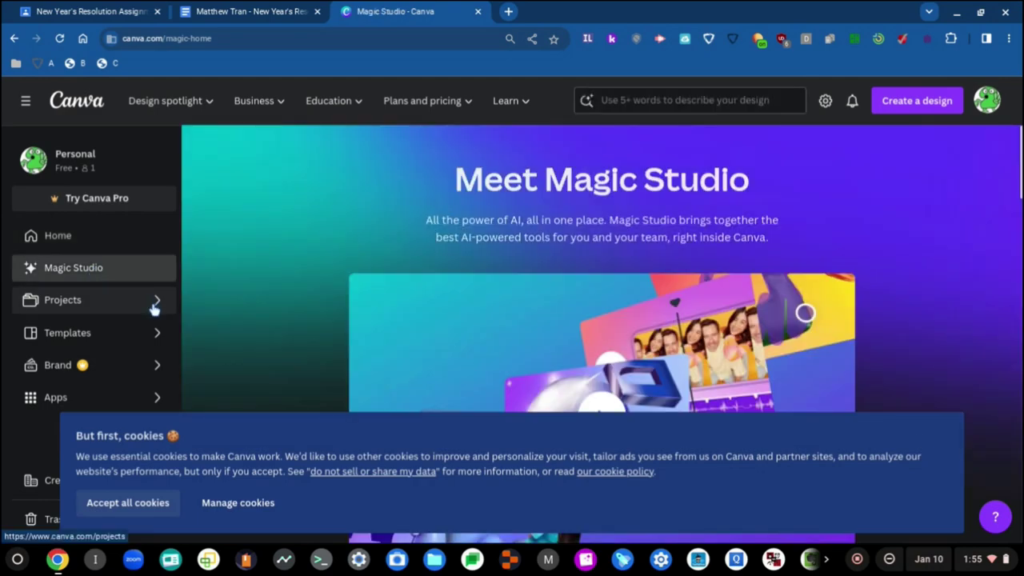
left_click(150, 305)
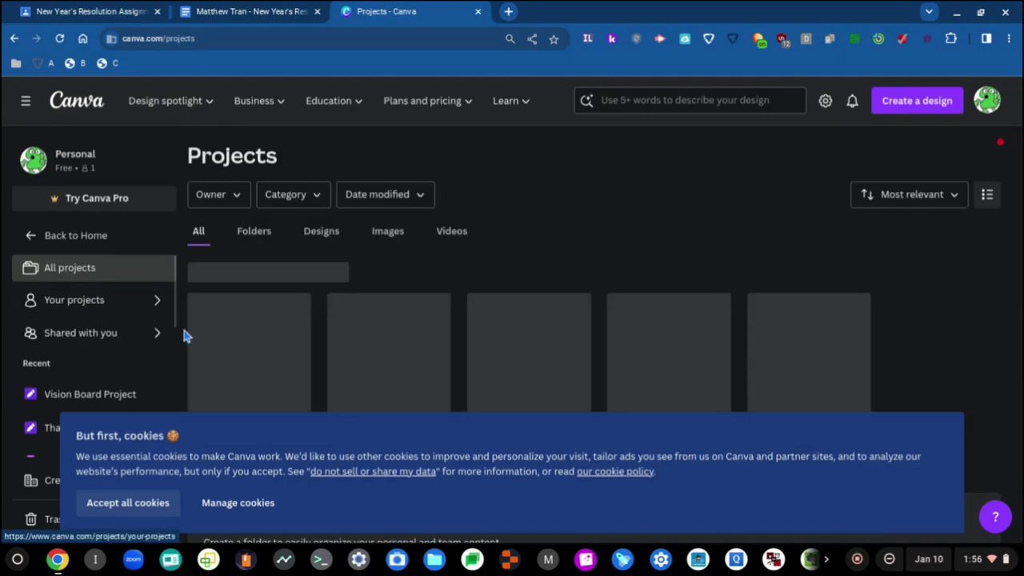
left_click(144, 506)
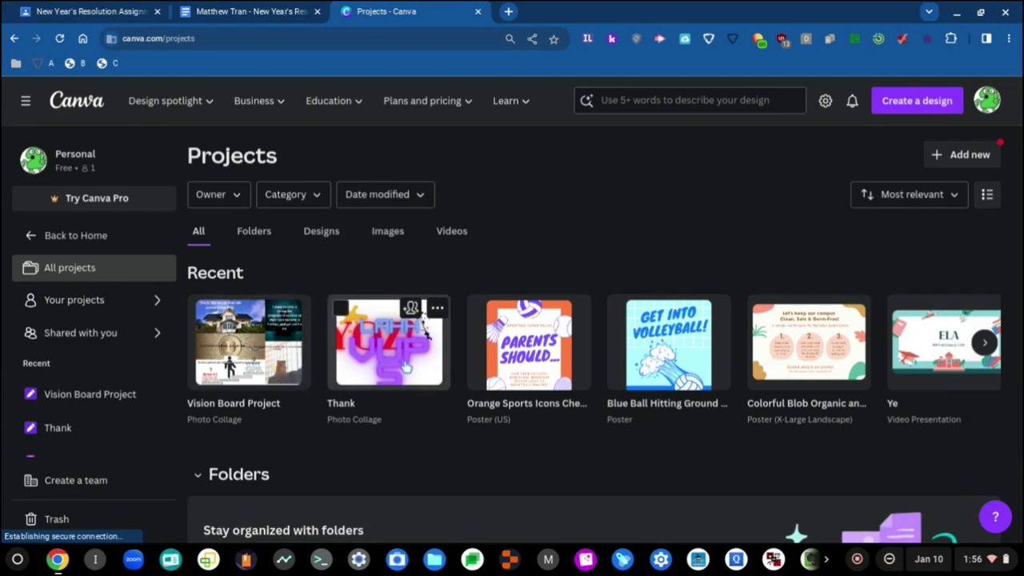
left_click(174, 431)
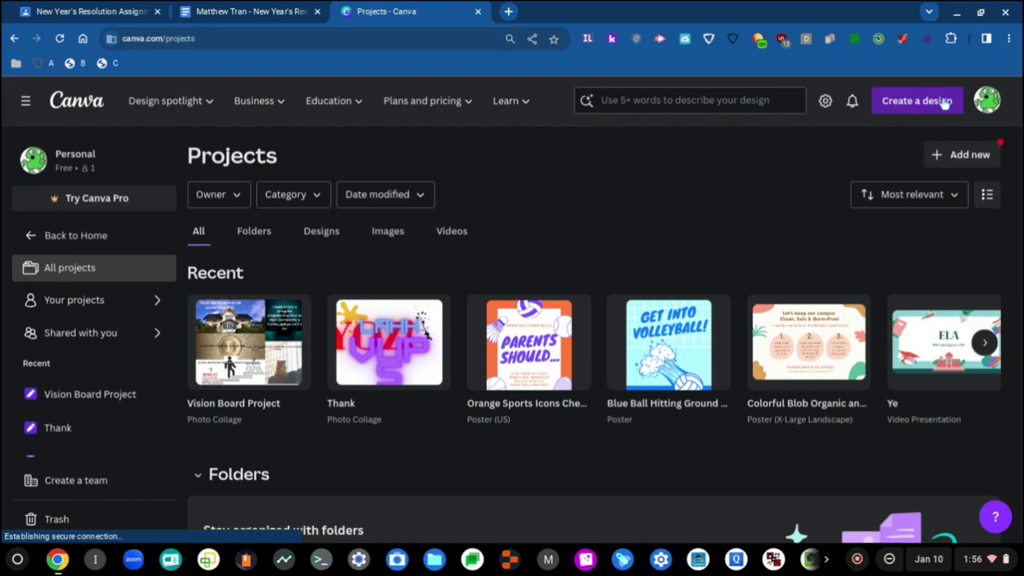
left_click(946, 105)
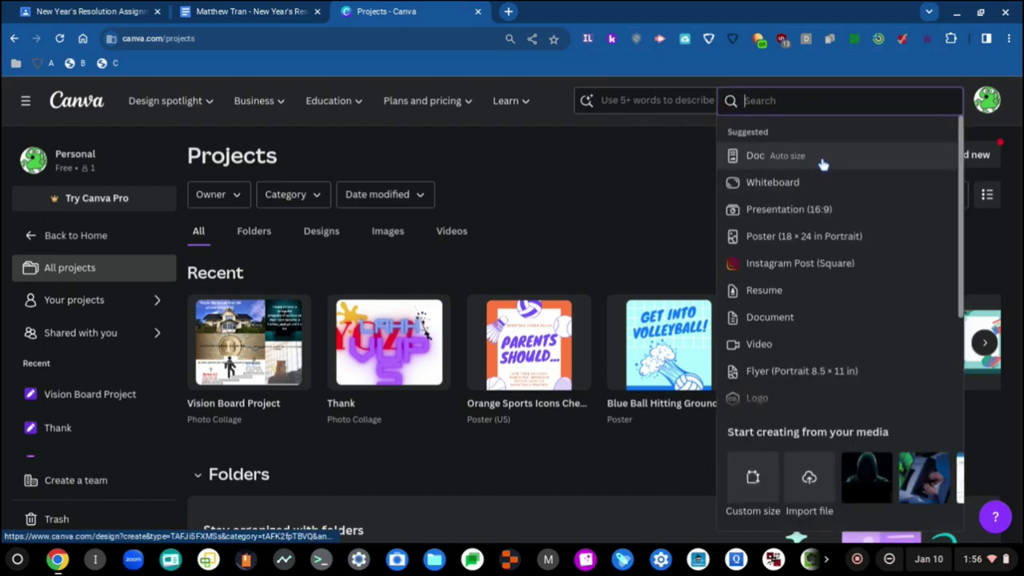
- Start a blank US poster design, close the old Projects tab, and return to the assignment document
left_click(820, 234)
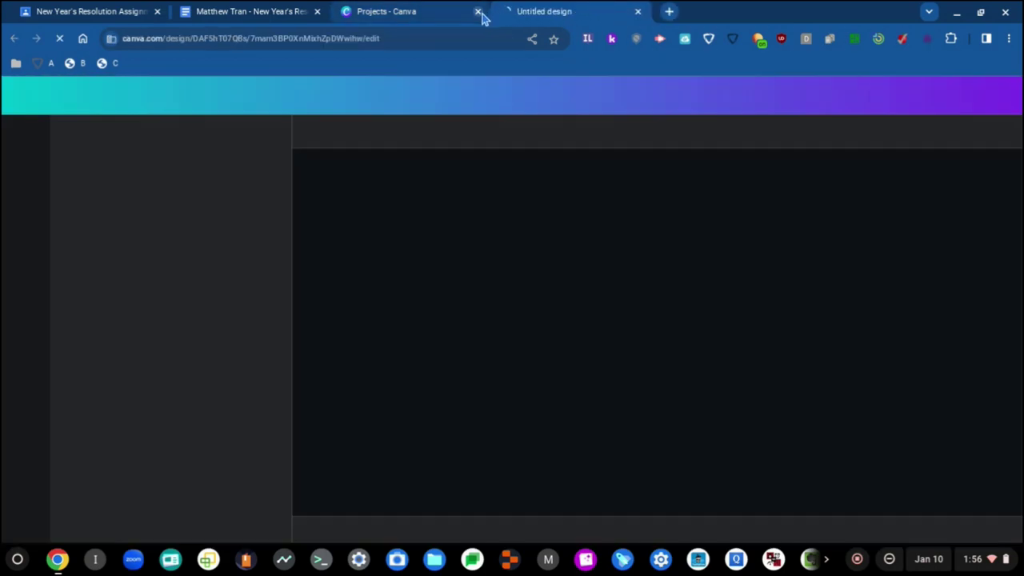
left_click(479, 12)
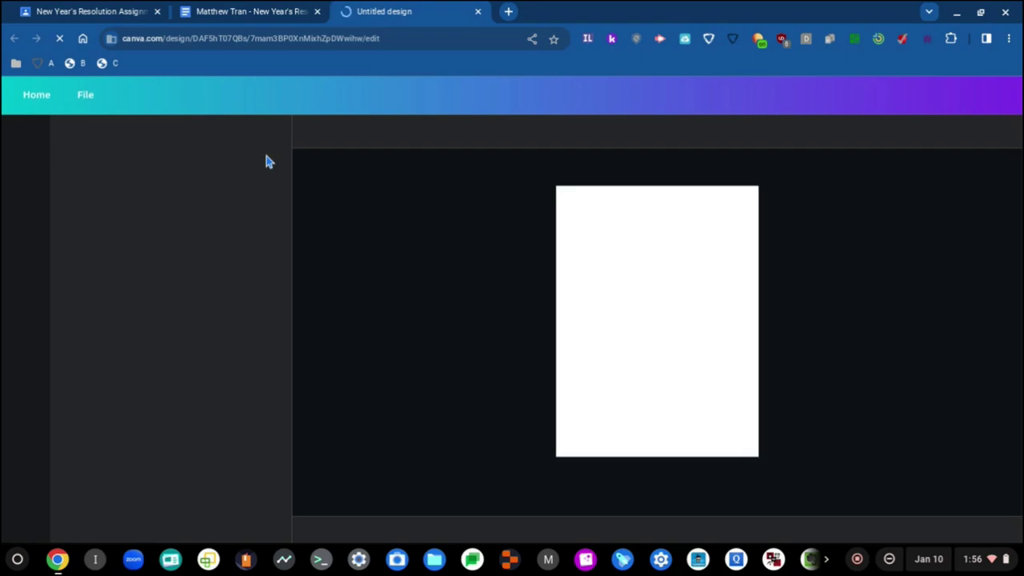
left_click(255, 11)
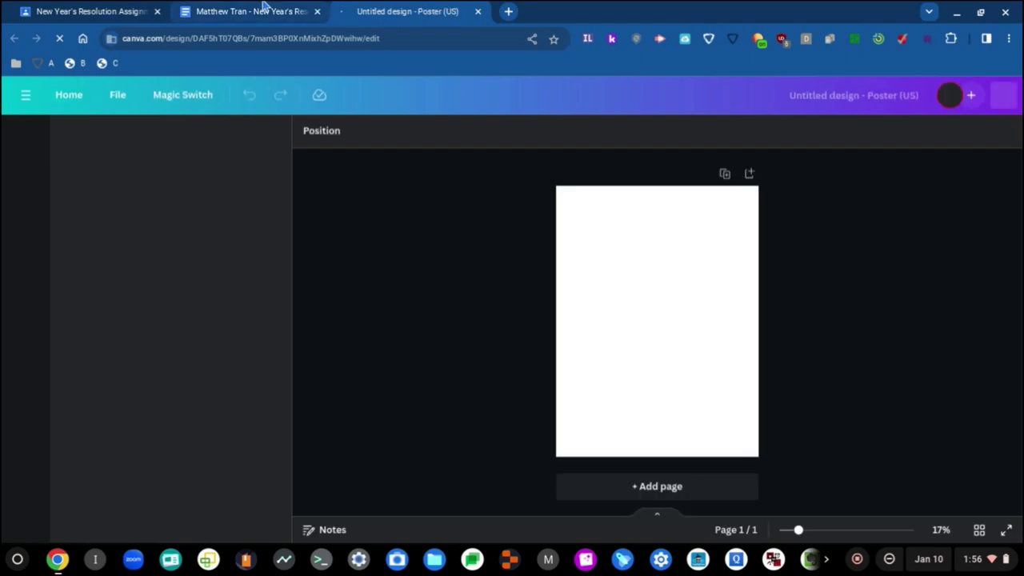
left_click(407, 8)
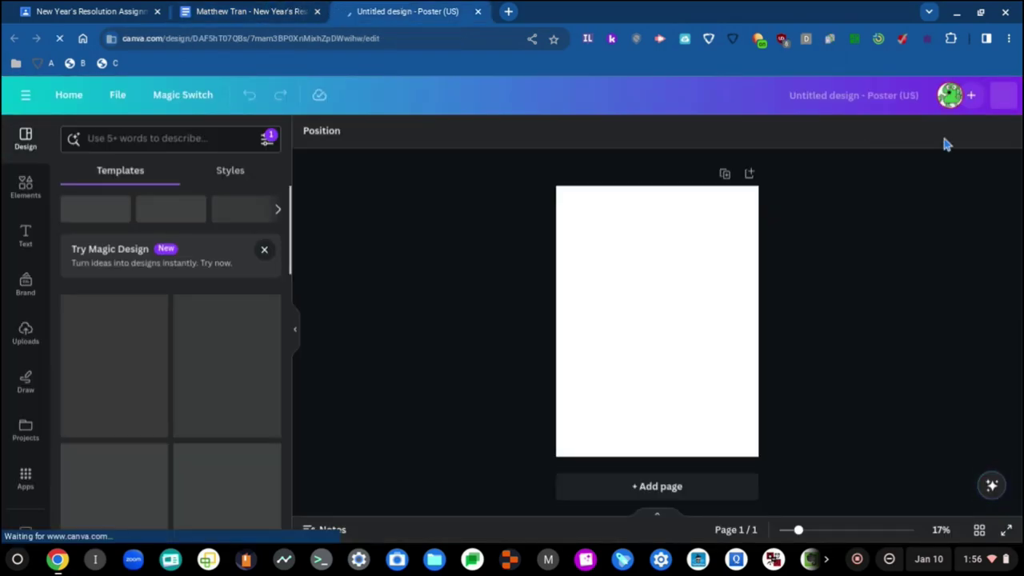
left_click(272, 9)
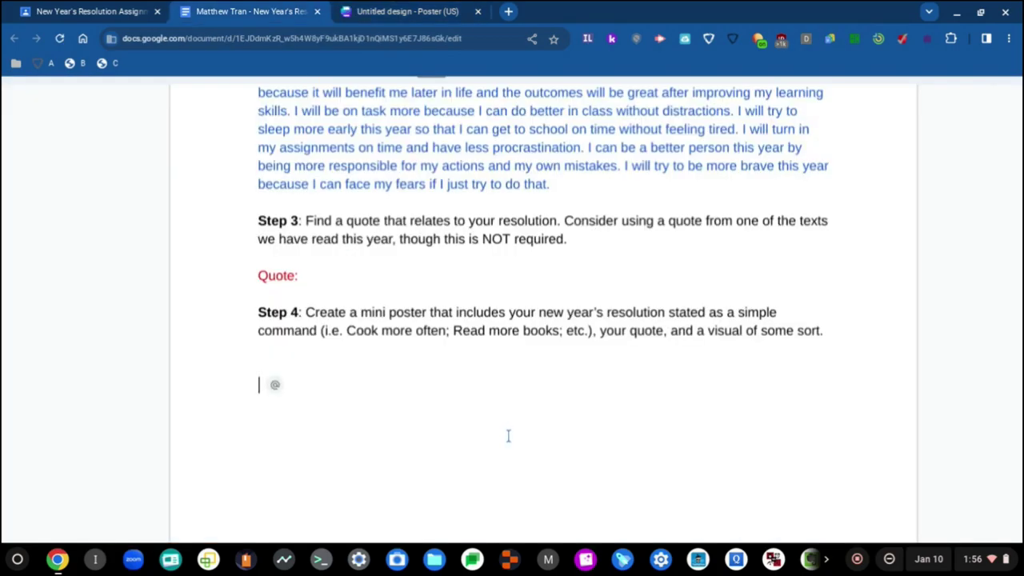
- Add another blank line below Step 4, then return to the blank Canva poster
key("Return")
key("Return")
key("Return")
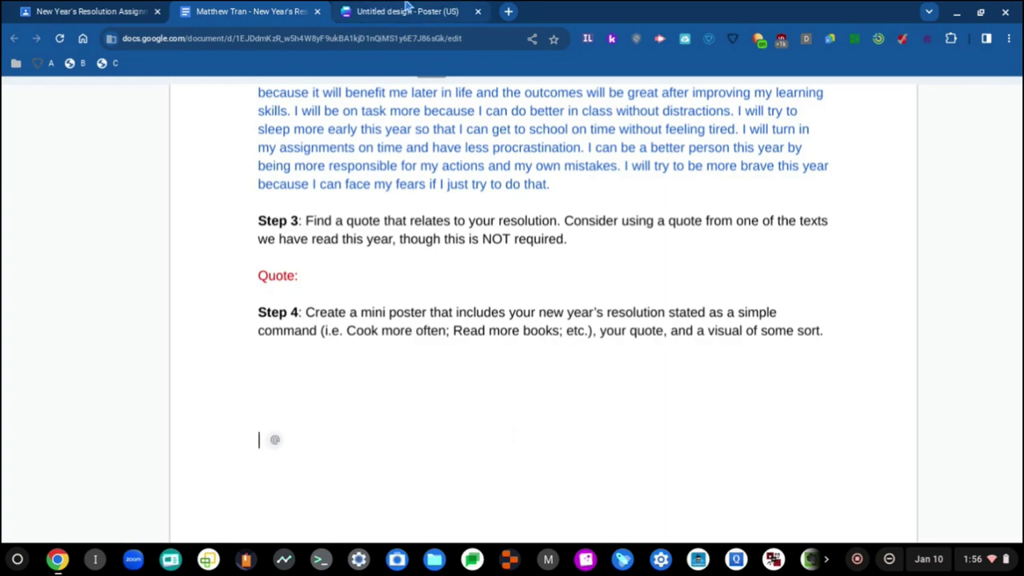
mouse_move(406, 6)
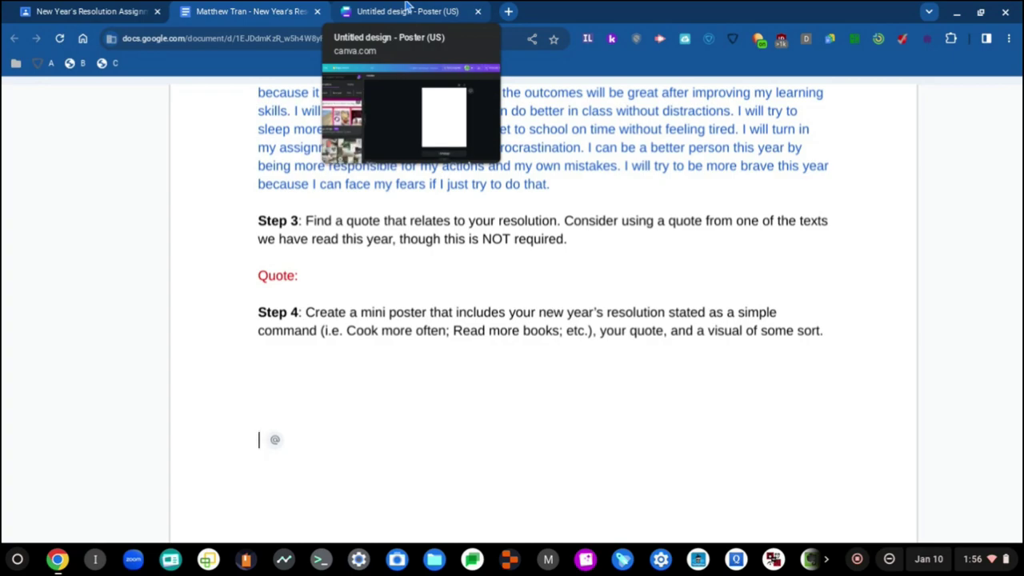
left_click(407, 10)
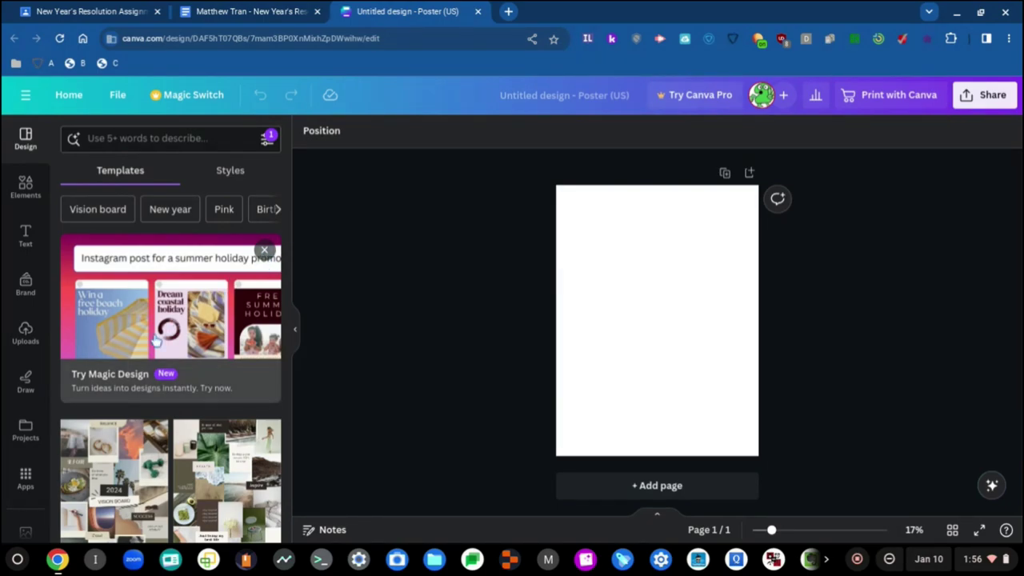
- Dismiss the Try Magic Design card in Templates and switch back to the assignment document
left_click(264, 250)
left_click(193, 10)
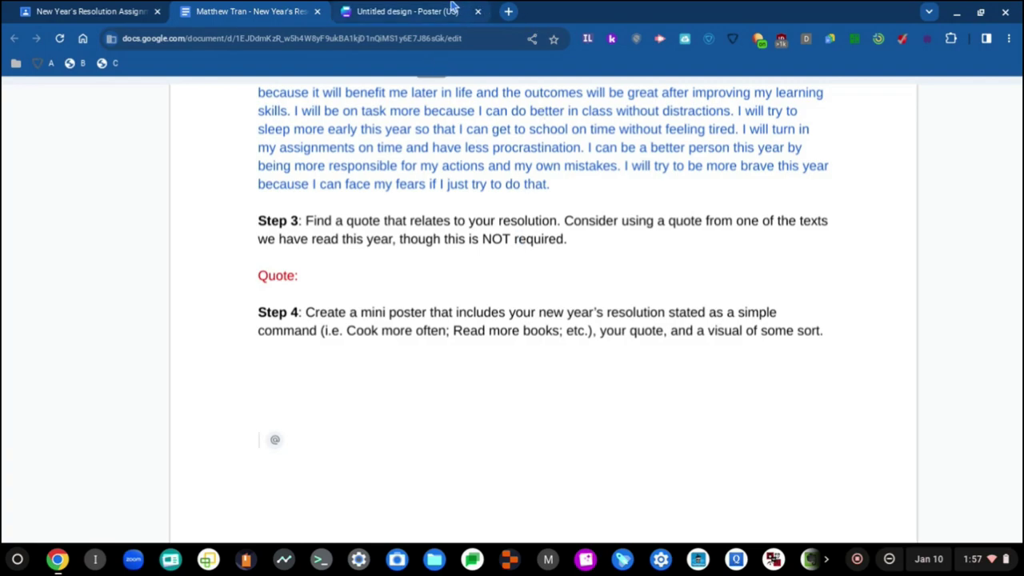
- Scroll up to review the Step 2 resolution paragraph, then return to the blank poster
mouse_move(454, 6)
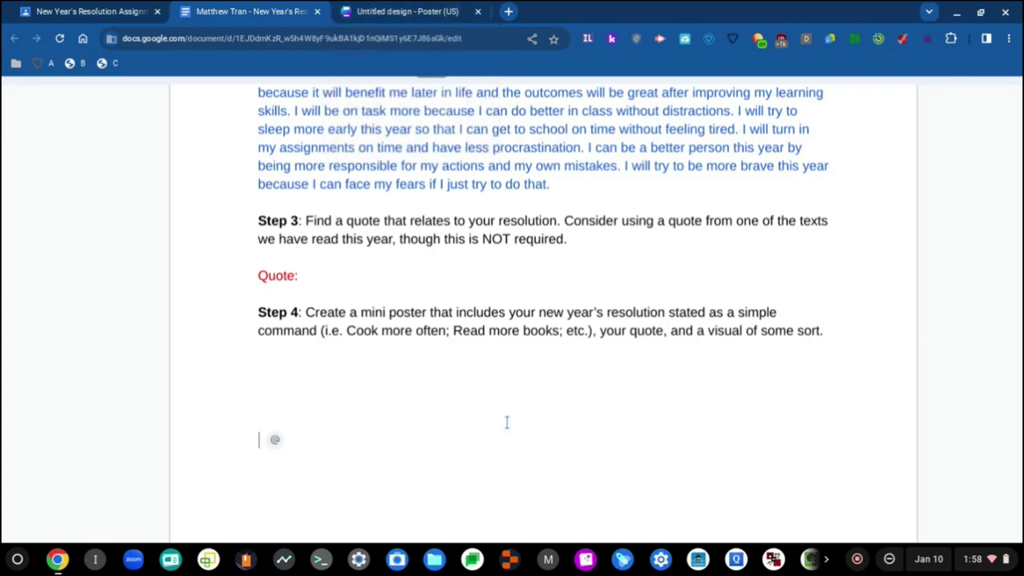
scroll(508, 422, "up", 2)
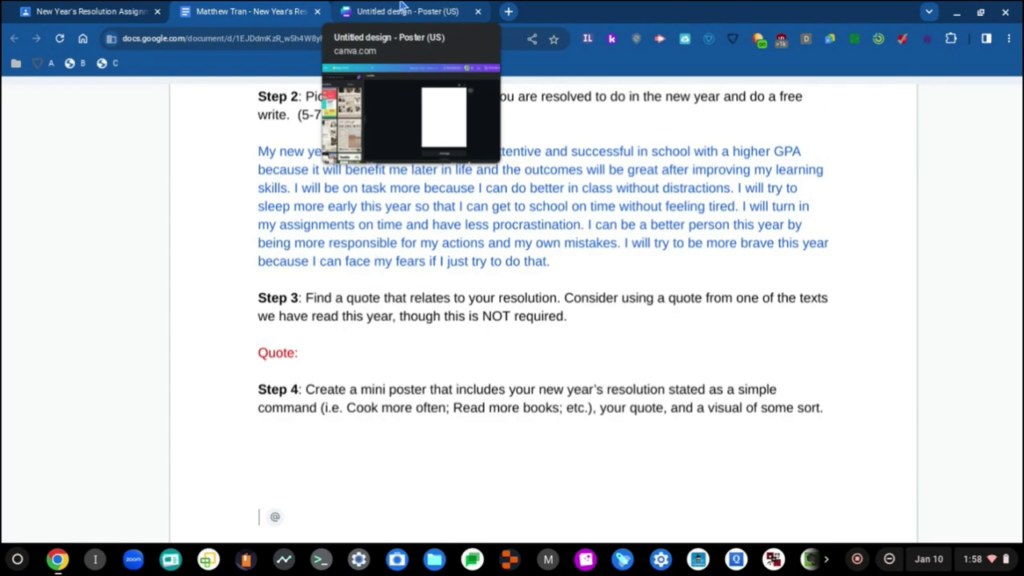
left_click(402, 8)
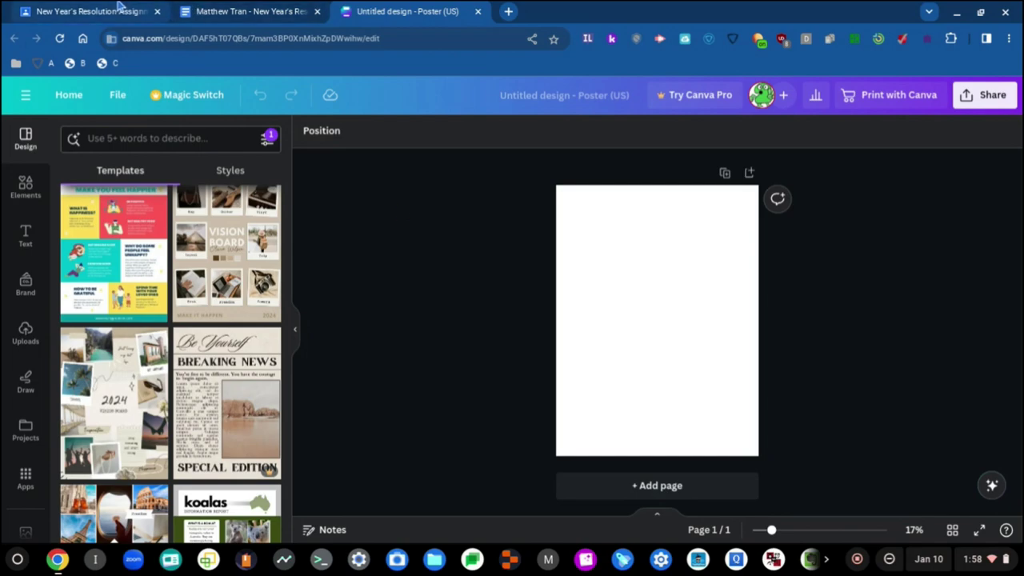
- Add a subheading text box reading 'I can' to the poster, then switch back to the document
mouse_move(213, 7)
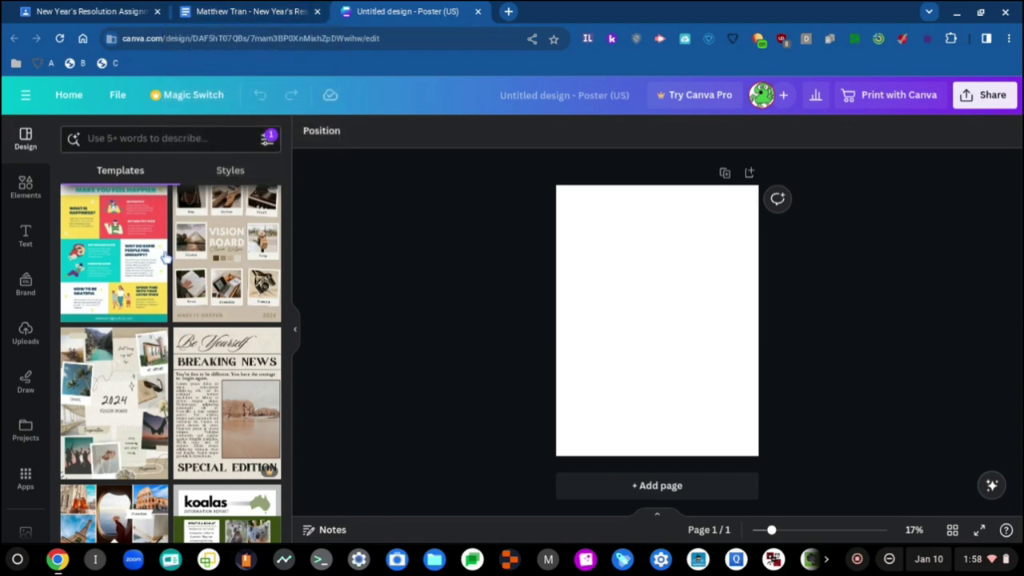
left_click(27, 232)
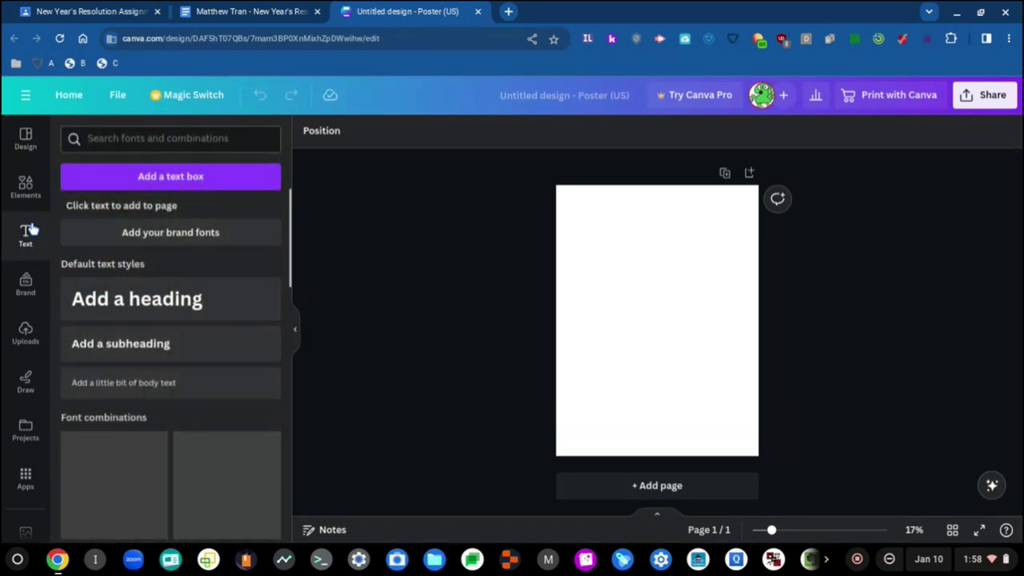
scroll(174, 314, "down", 2)
scroll(175, 314, "up", 2)
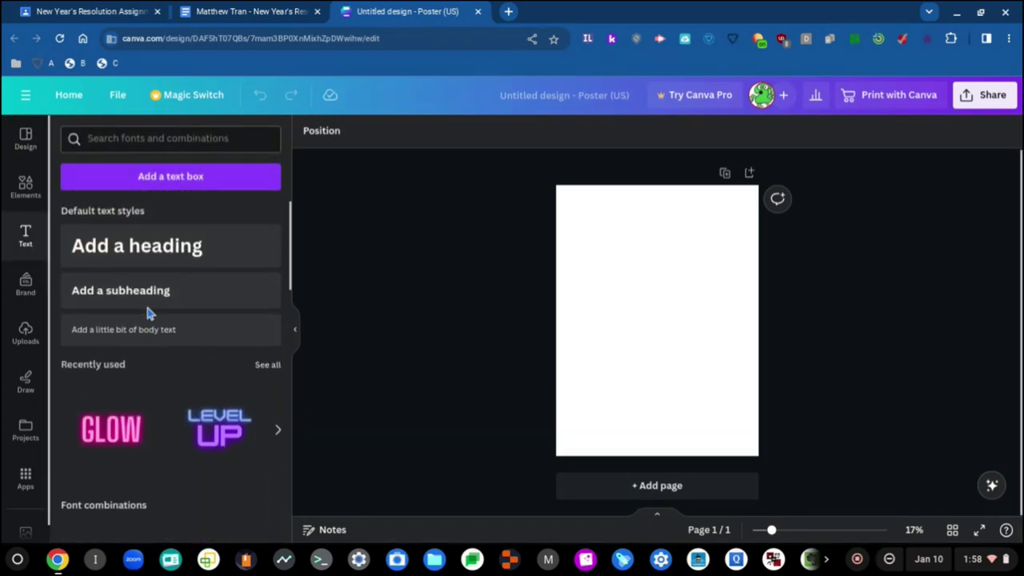
left_click(208, 289)
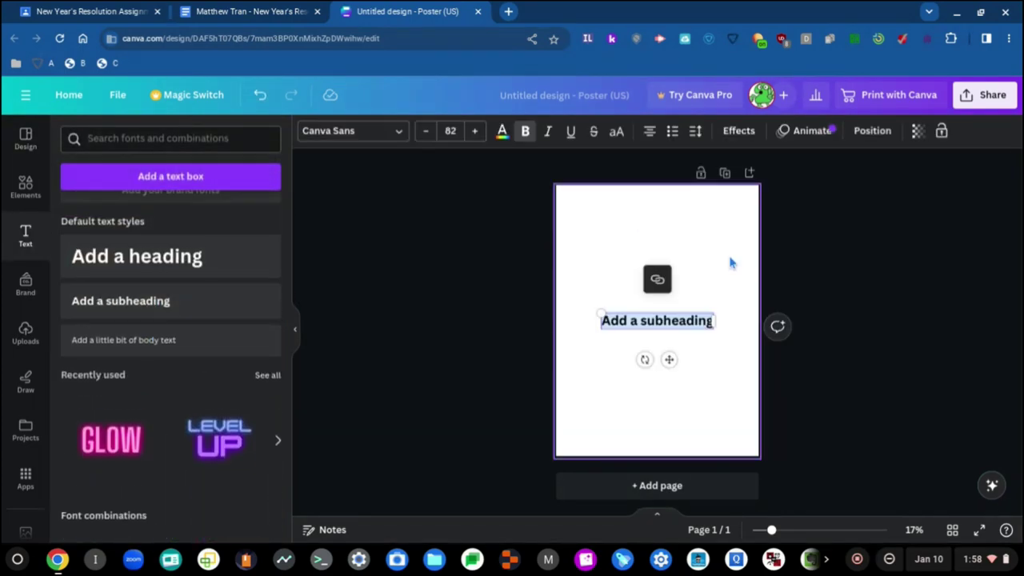
key("BackSpace")
left_click(670, 321)
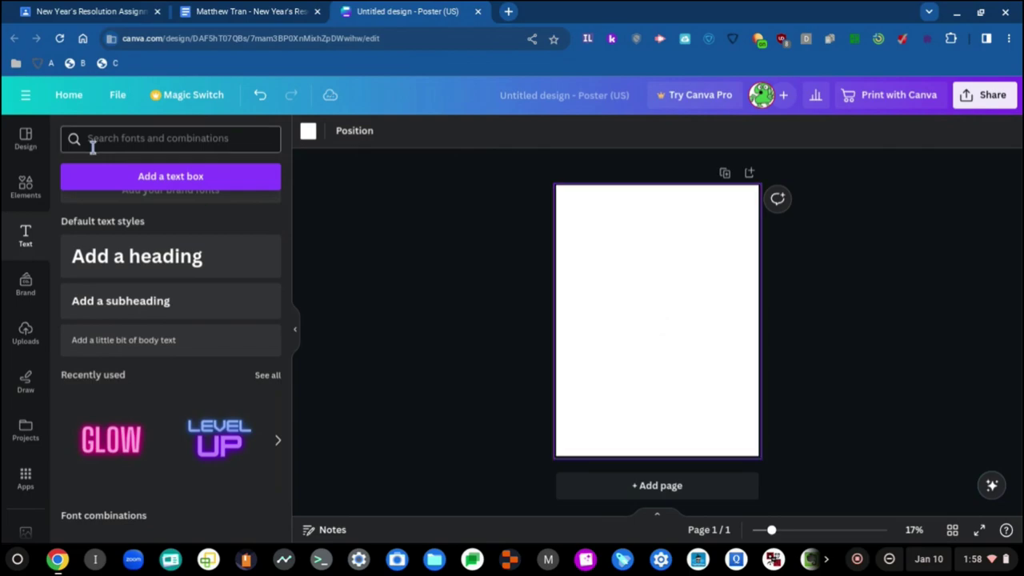
left_click(169, 302)
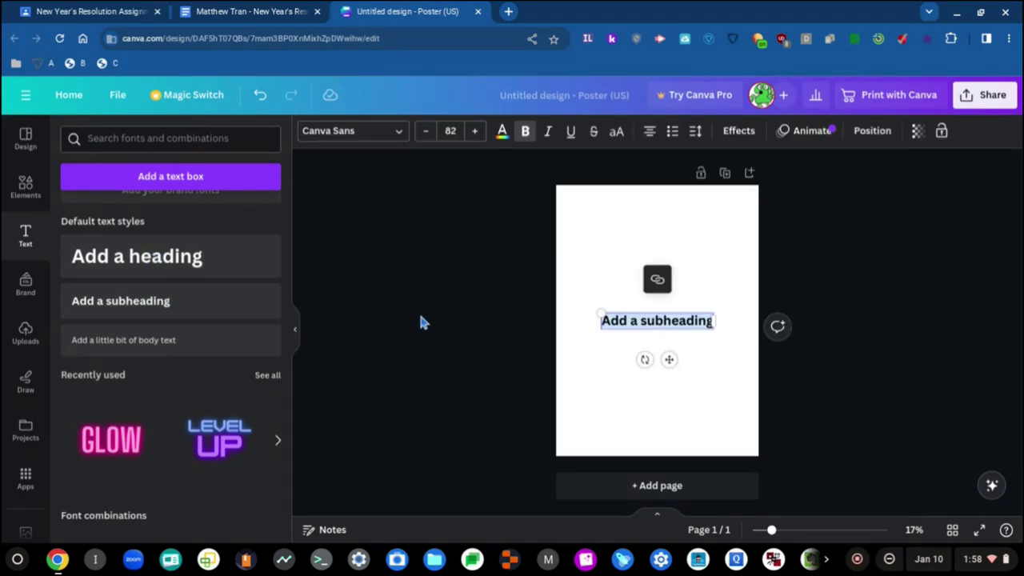
type("I can")
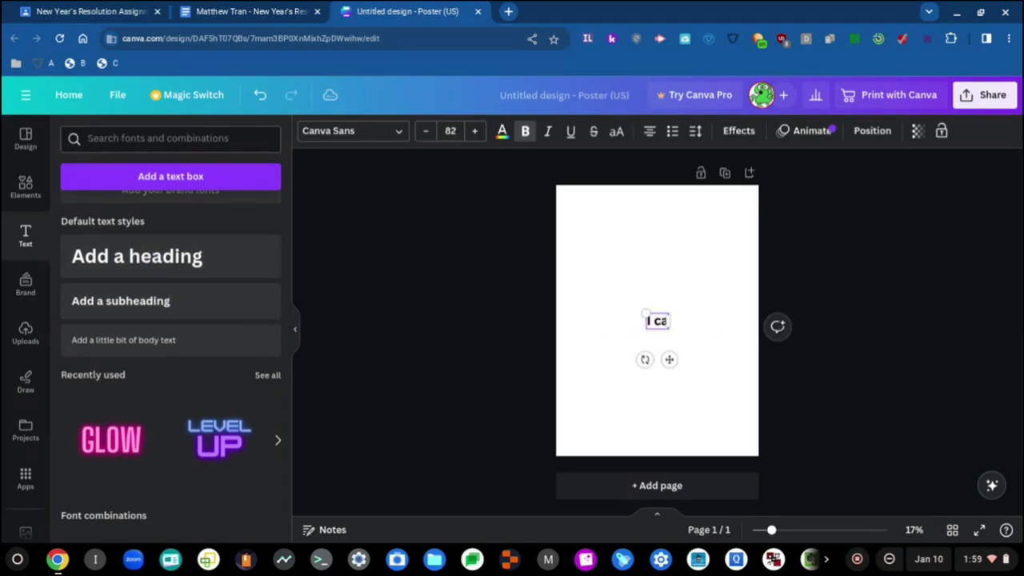
left_click(250, 10)
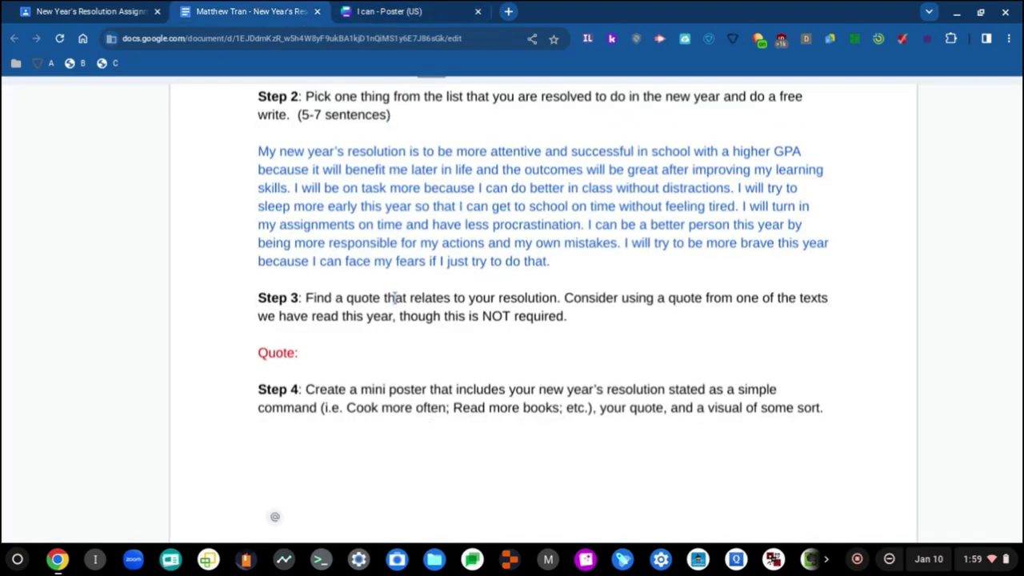
- Select the final brave-and-fears sentence of the resolution paragraph, then return to the 'I can' poster
scroll(395, 296, "up", 2)
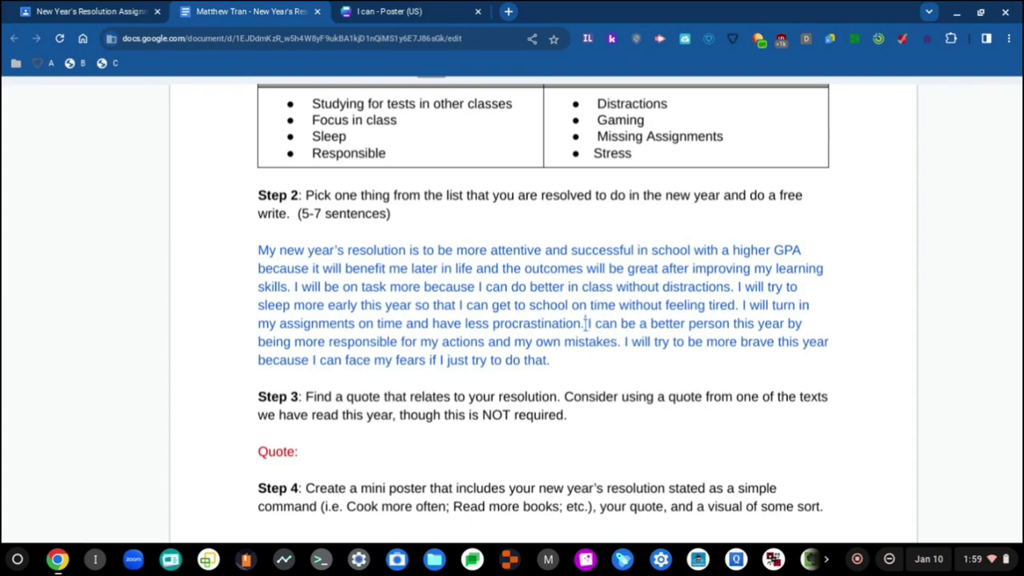
left_click_drag(585, 323, 716, 356)
key("ctrl+c")
left_click(633, 341)
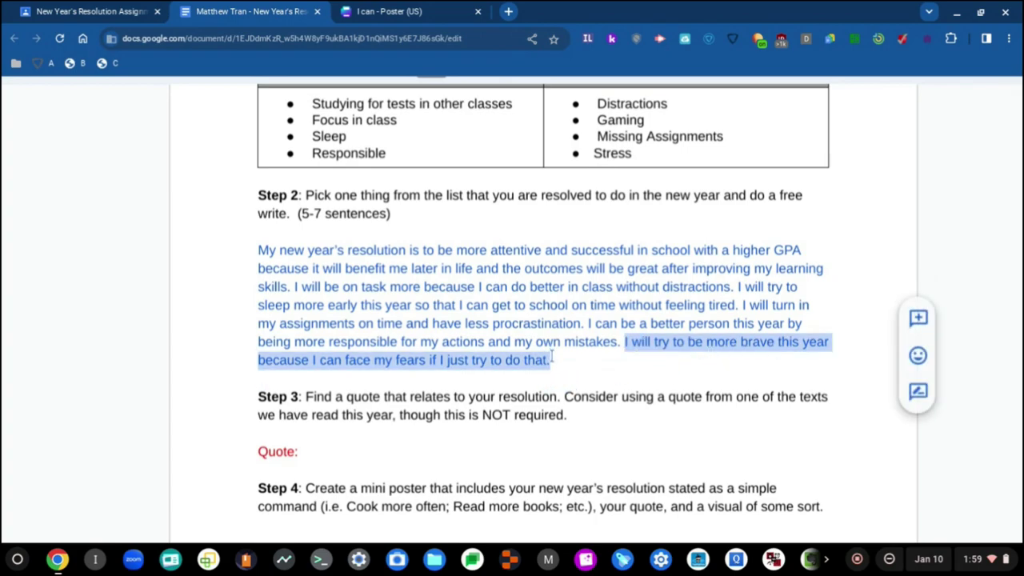
left_click(469, 10)
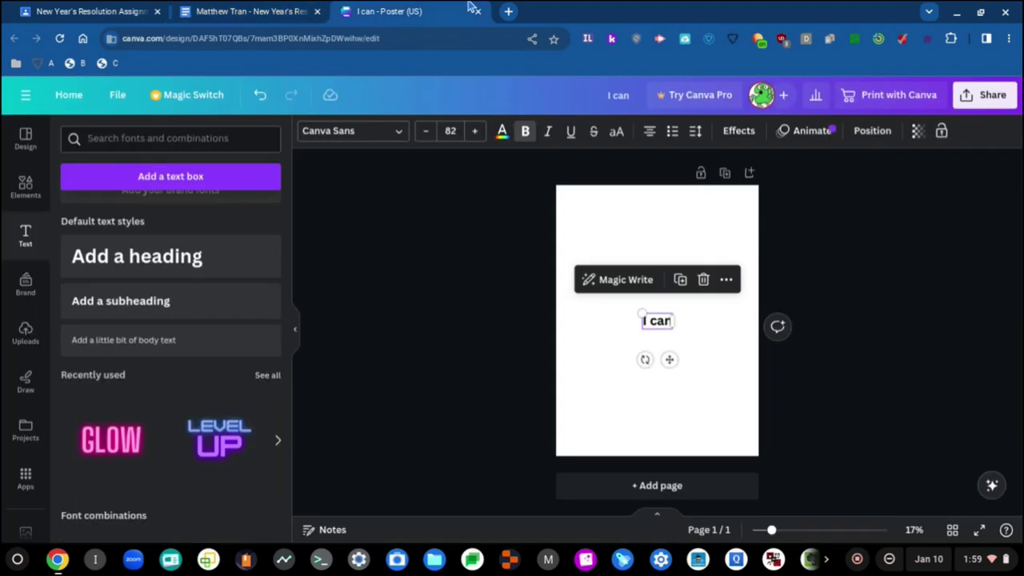
- Paste the copied sentence about being more brave over the 'I can' text
left_click(658, 322)
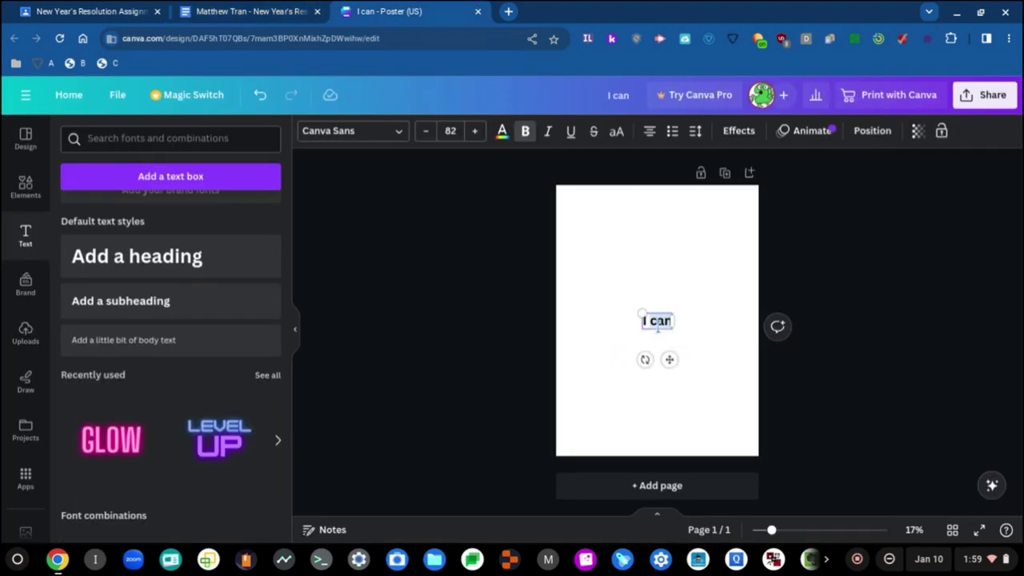
key("ctrl+v")
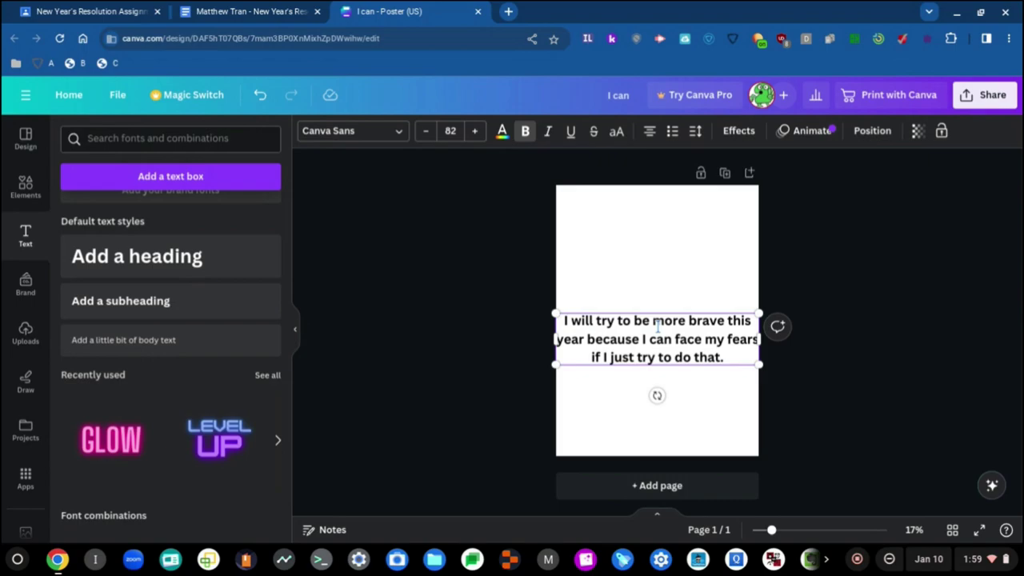
left_click(521, 348)
- Shrink the sentence from 82 to 79.9 and move it into the upper middle of the page
left_click(648, 341)
left_click_drag(647, 342, 652, 322)
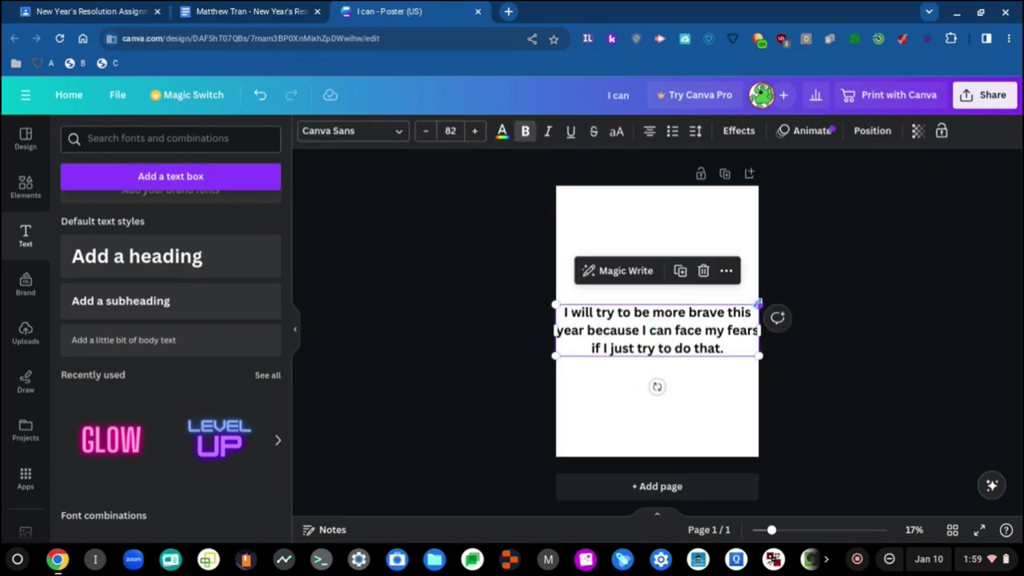
left_click_drag(757, 303, 753, 305)
left_click_drag(681, 327, 658, 272)
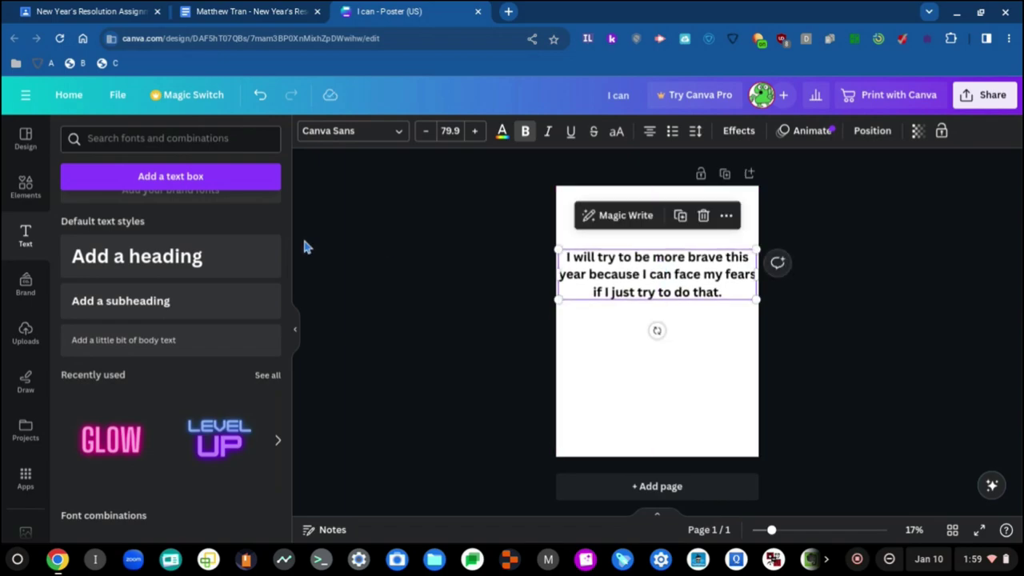
left_click(325, 276)
scroll(80, 408, "up", 1)
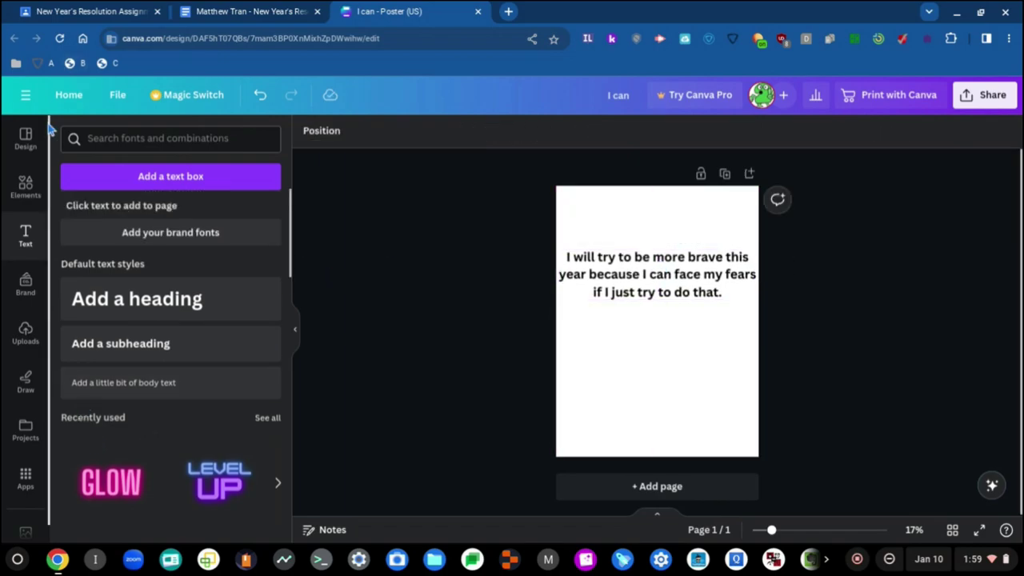
- Search the Elements library for 'tpo'
left_click(31, 144)
left_click(30, 199)
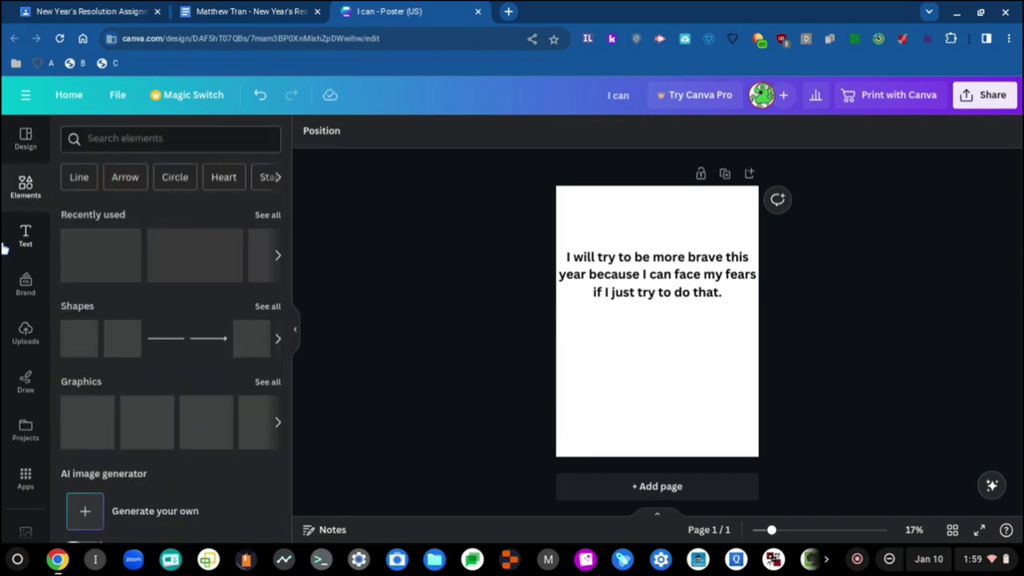
left_click(126, 137)
type("tpot")
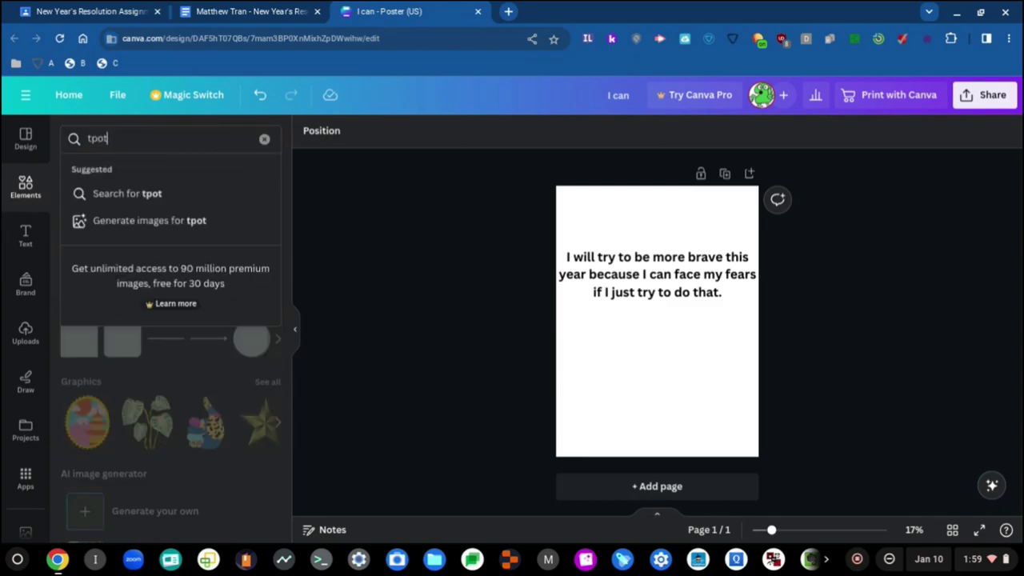
key("Return")
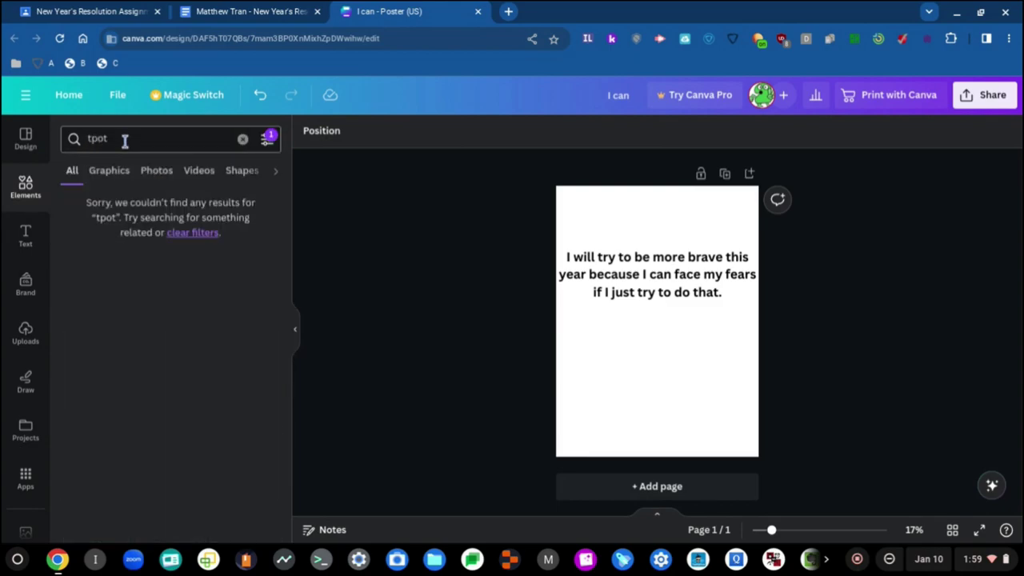
- Limit the results to photos and search for 'bfdi'
left_click(174, 177)
left_click(176, 149)
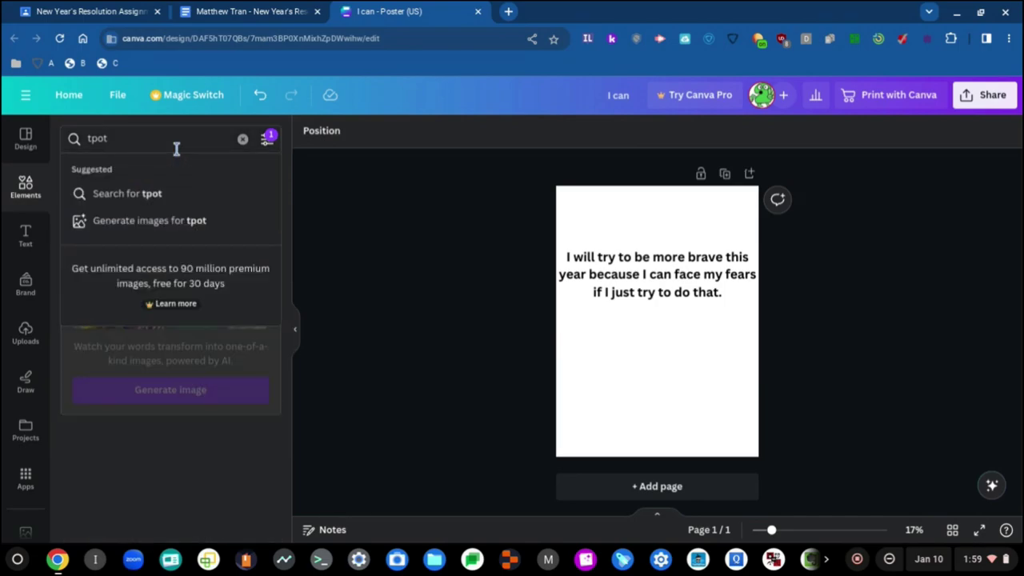
type("bfdi")
key("Return")
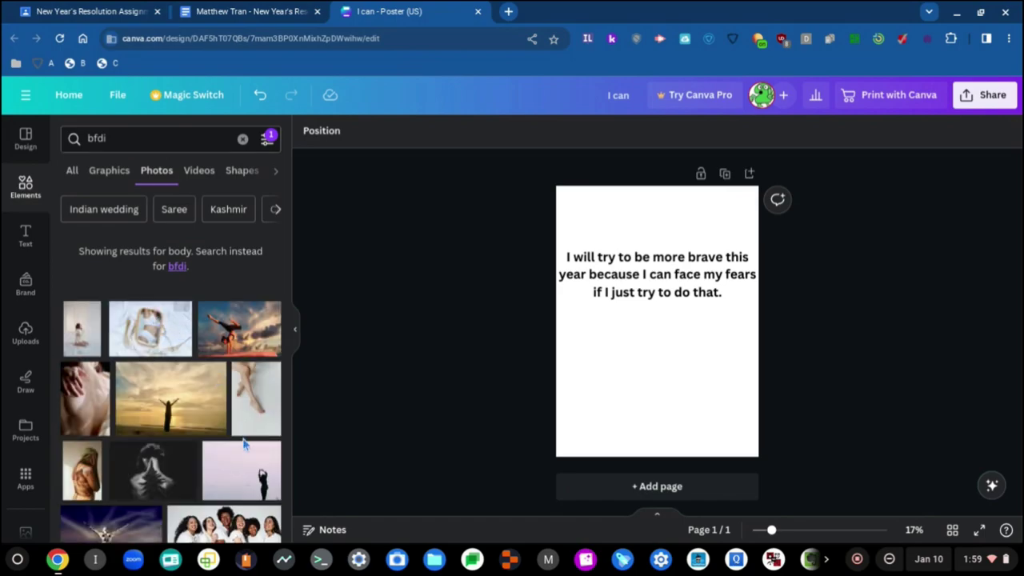
scroll(149, 385, "down", 3)
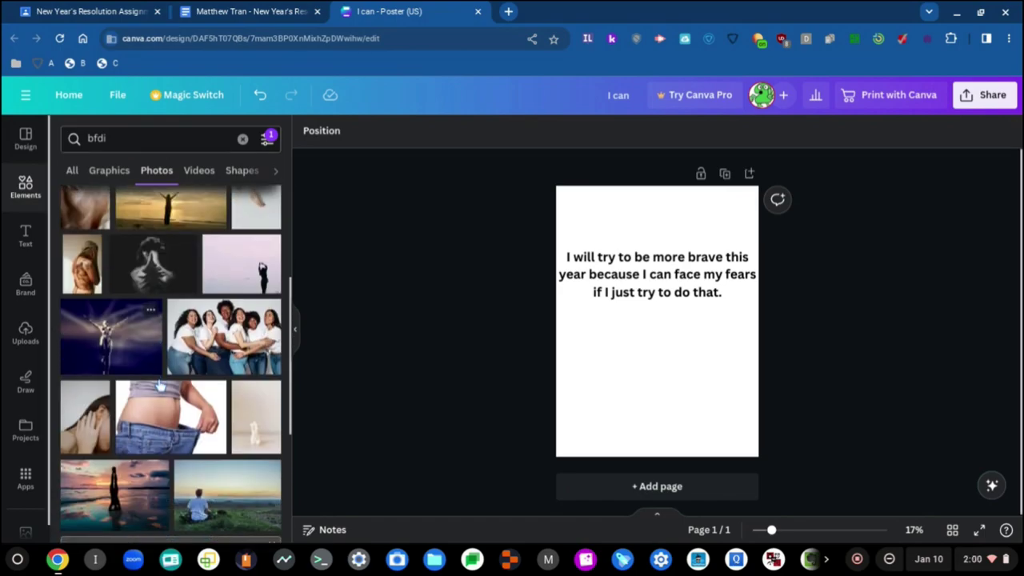
scroll(149, 386, "up", 3)
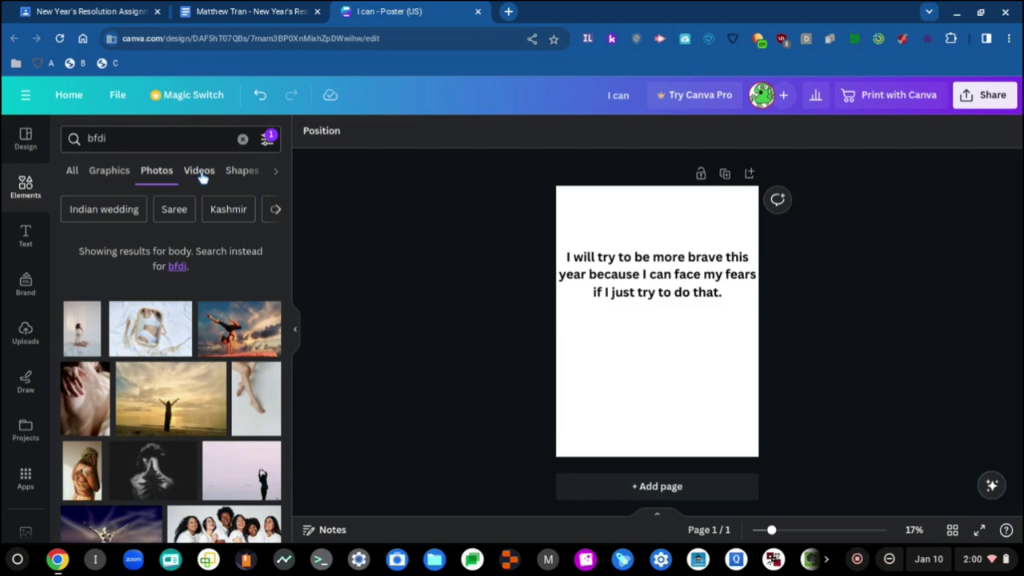
- Filter the 'bfdi' results by video, photo, all, shape, frame and chart categories
left_click(199, 171)
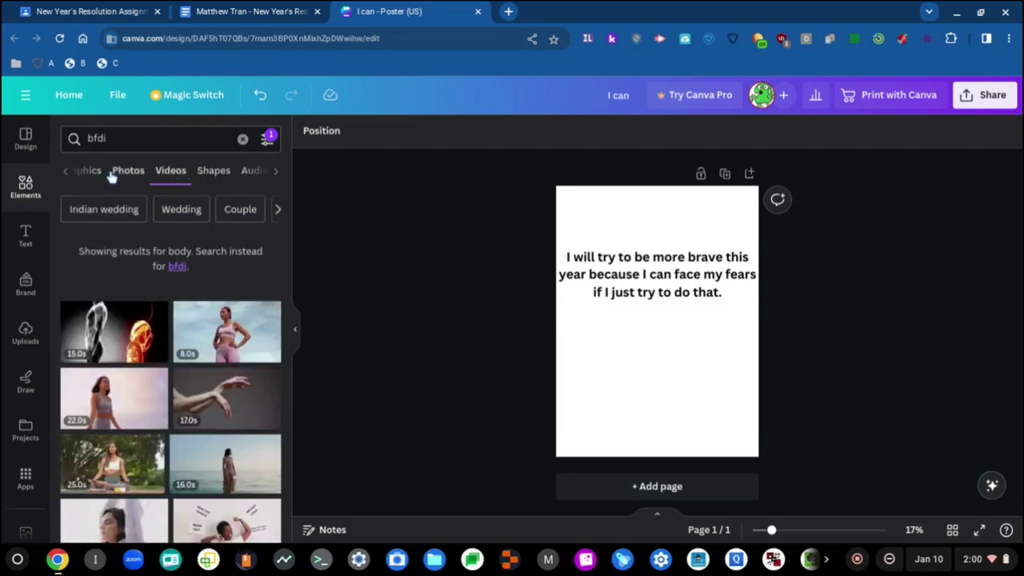
left_click(112, 176)
left_click(72, 172)
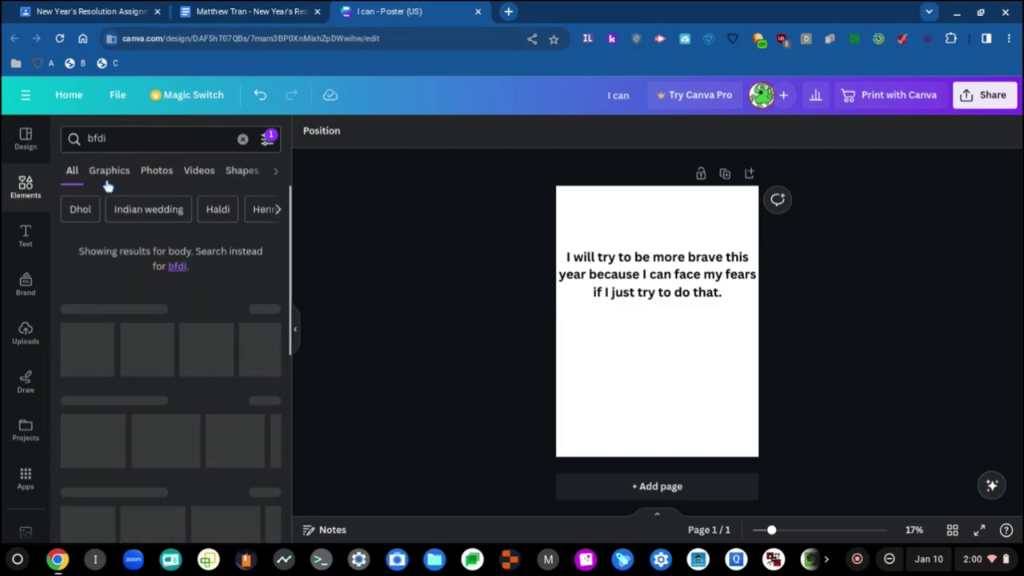
scroll(73, 405, "down", 2)
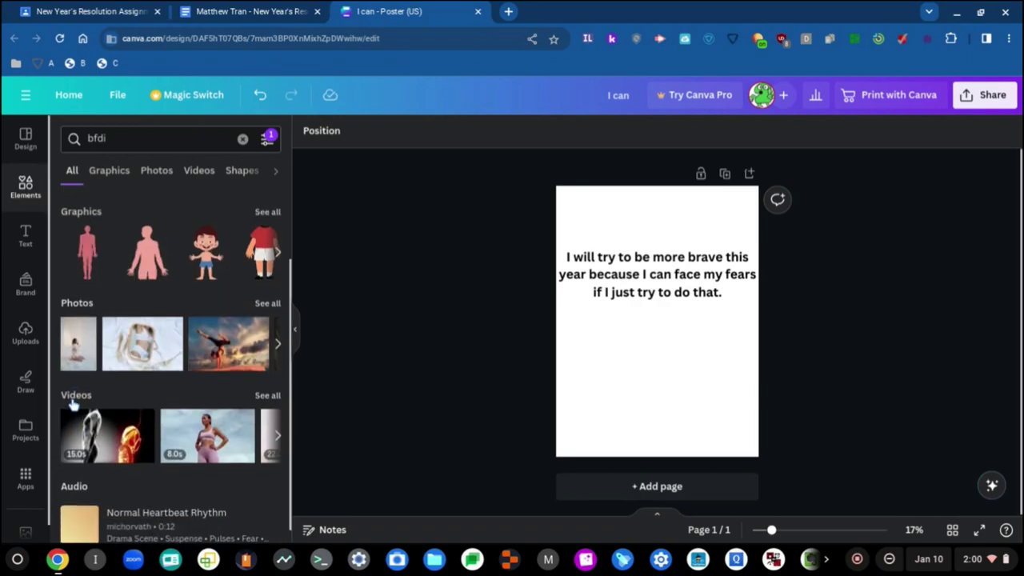
scroll(73, 405, "up", 2)
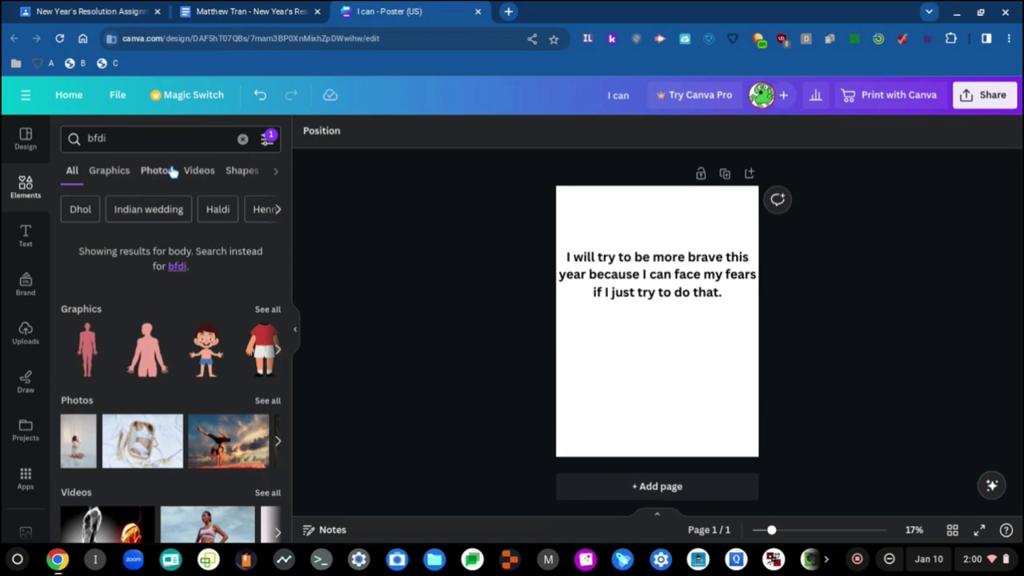
left_click(210, 175)
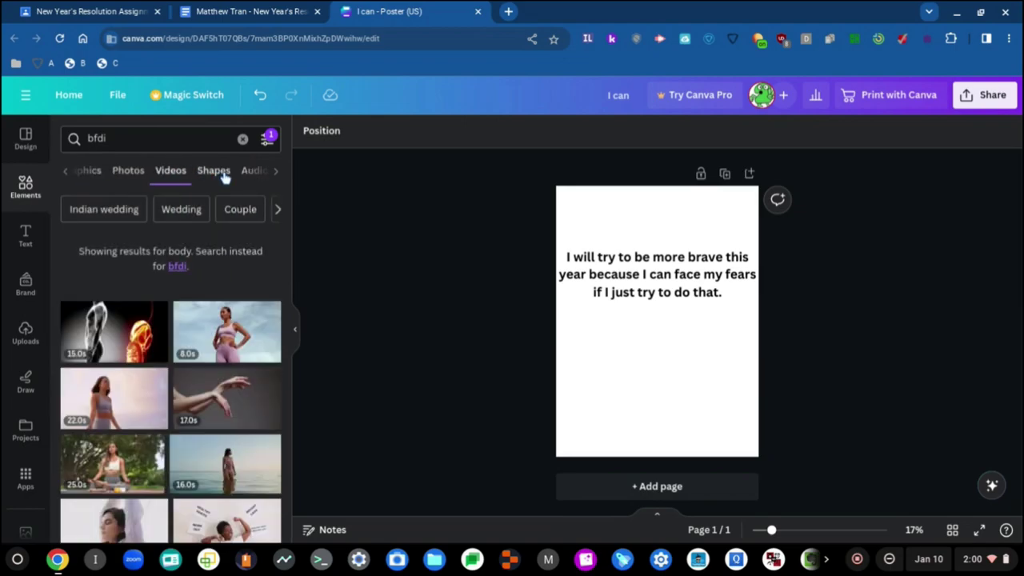
left_click(225, 173)
left_click(243, 175)
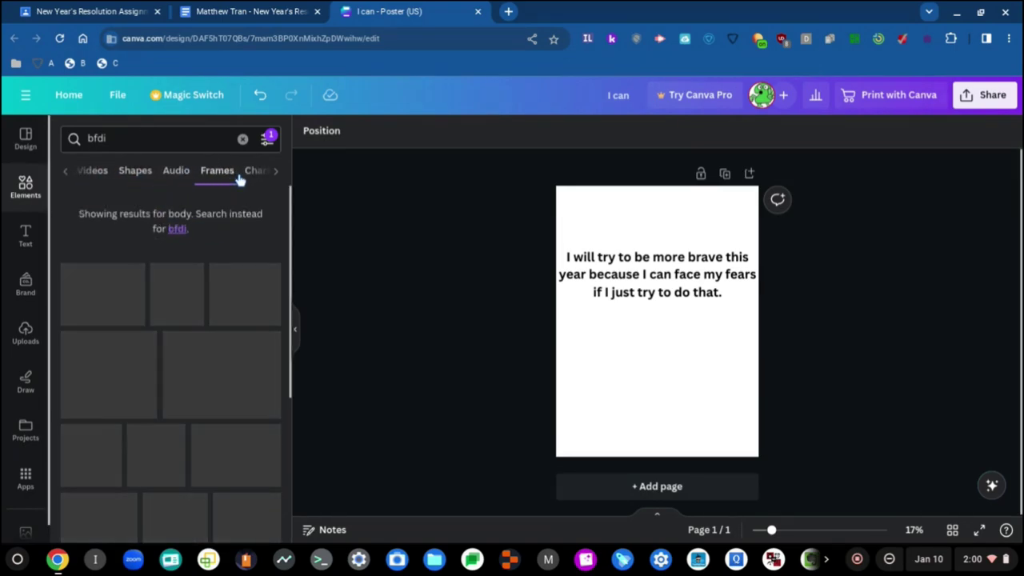
left_click(250, 172)
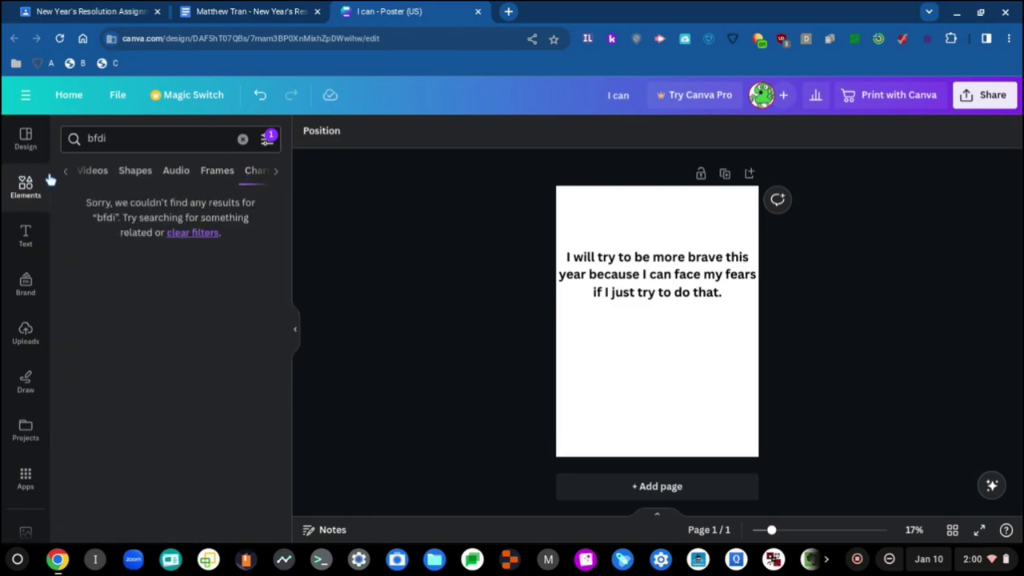
left_click(68, 172)
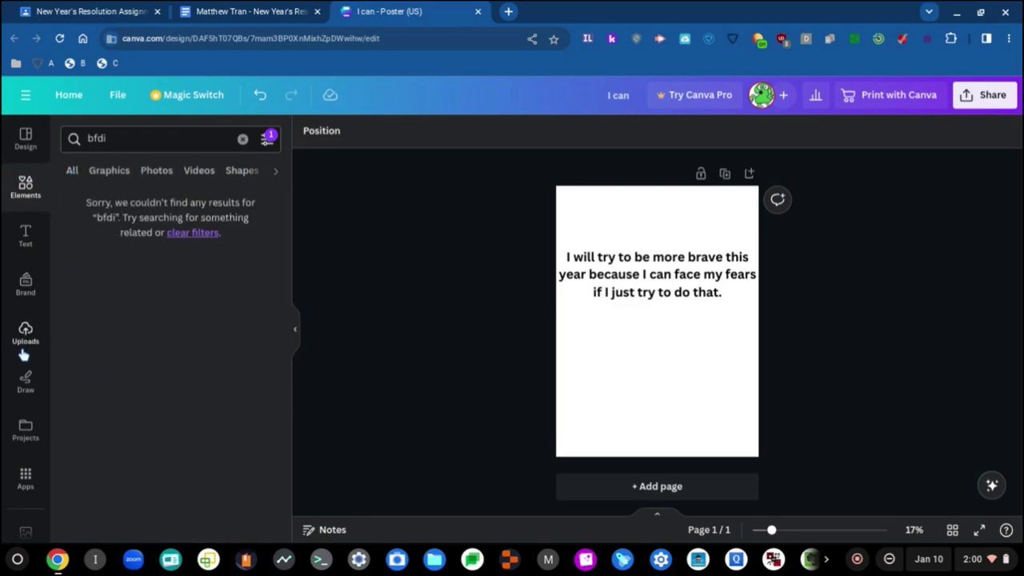
- Look through the Brand kit, Projects (saved designs filter) and Text panels
left_click(26, 283)
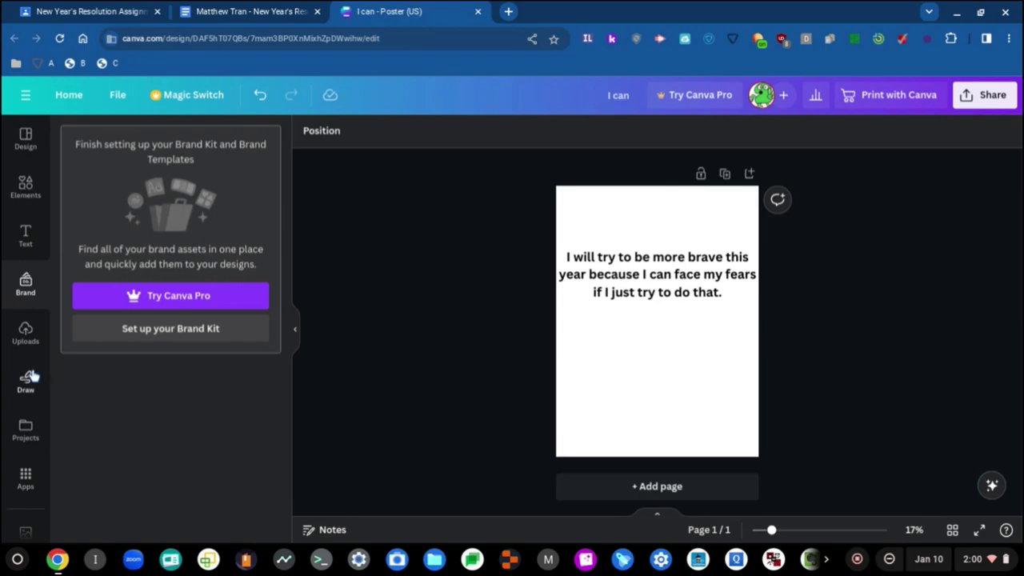
left_click(31, 419)
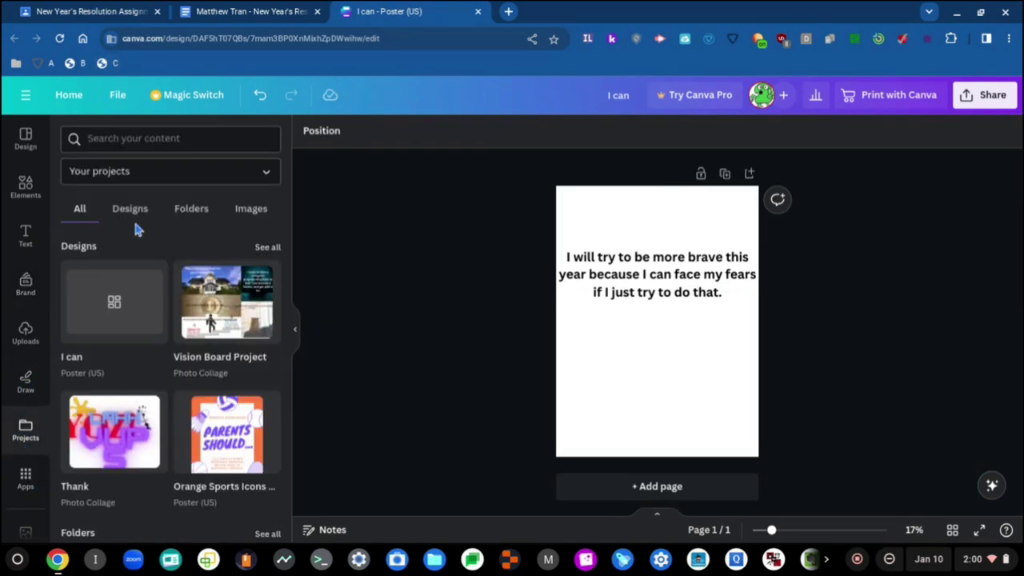
left_click(130, 209)
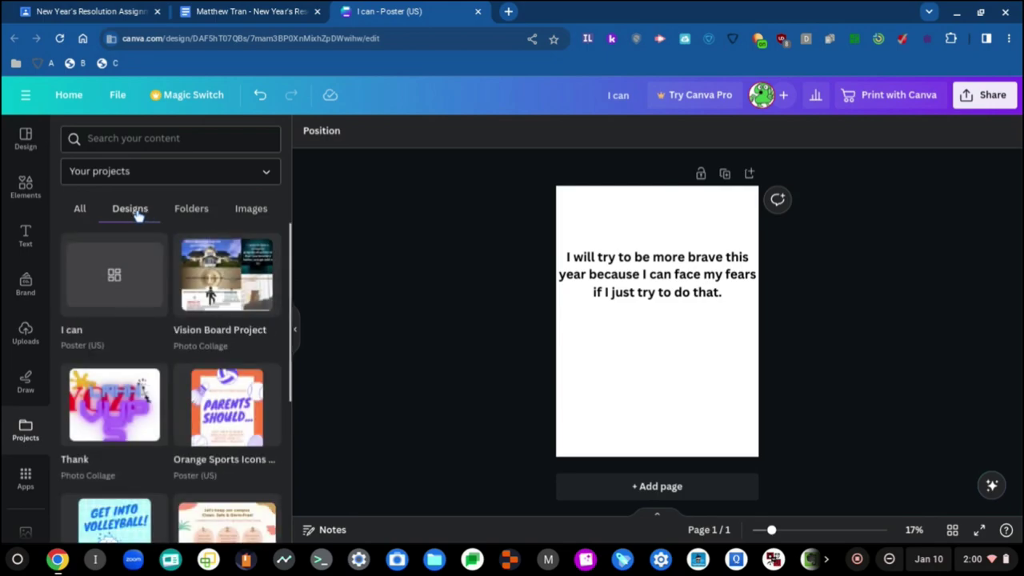
left_click(91, 214)
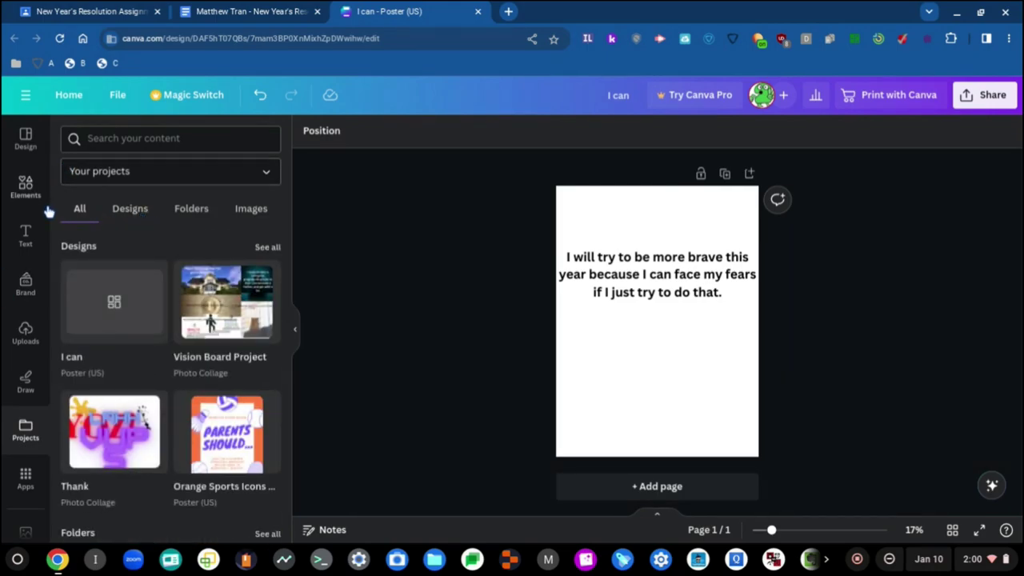
left_click(28, 238)
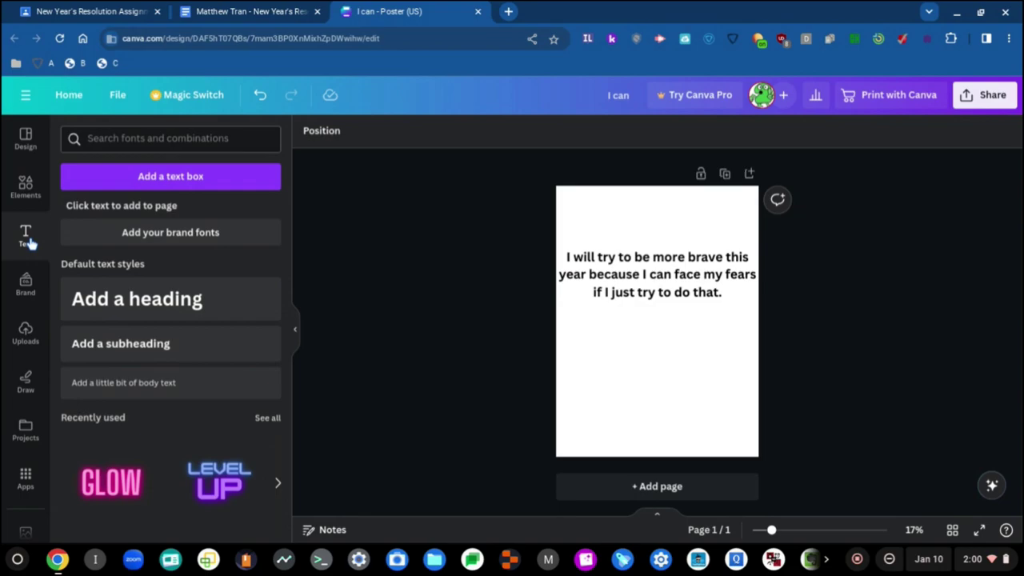
scroll(29, 243, "down", 1)
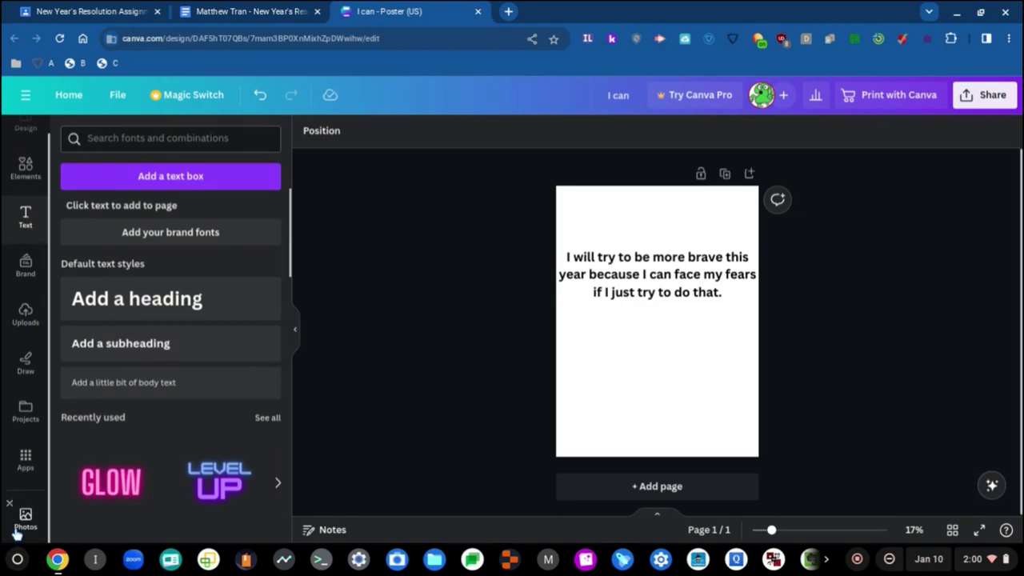
- Search the Photos library for 'bfdi' and scroll the results
left_click(26, 520)
left_click(184, 138)
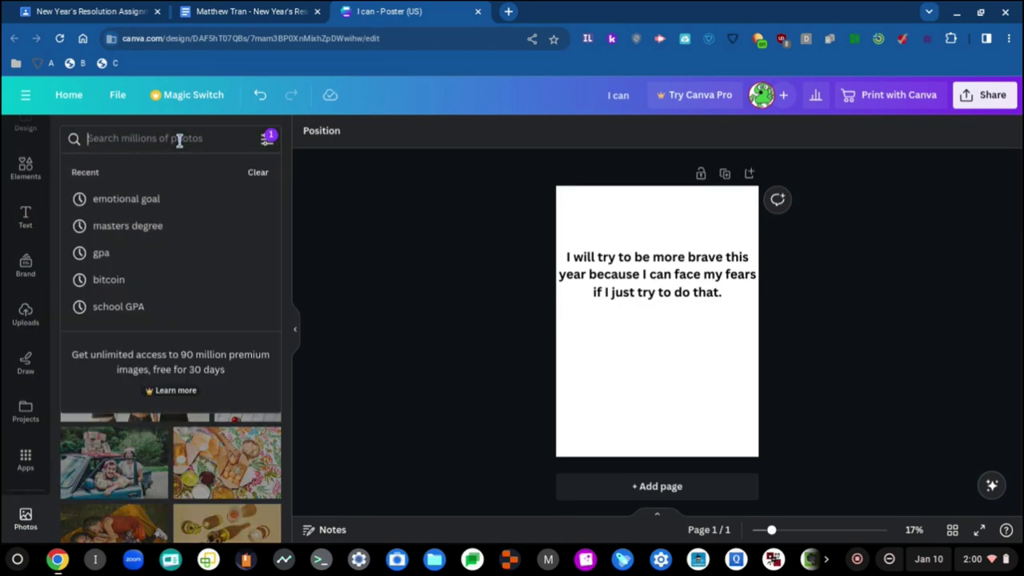
type("bfdi")
key("Return")
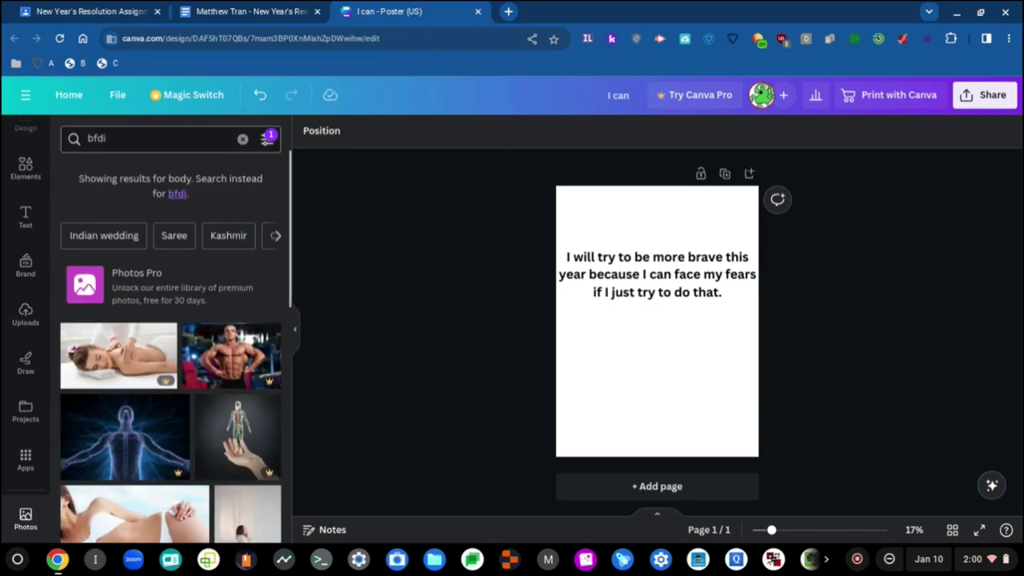
scroll(151, 288, "down", 5)
scroll(151, 291, "up", 5)
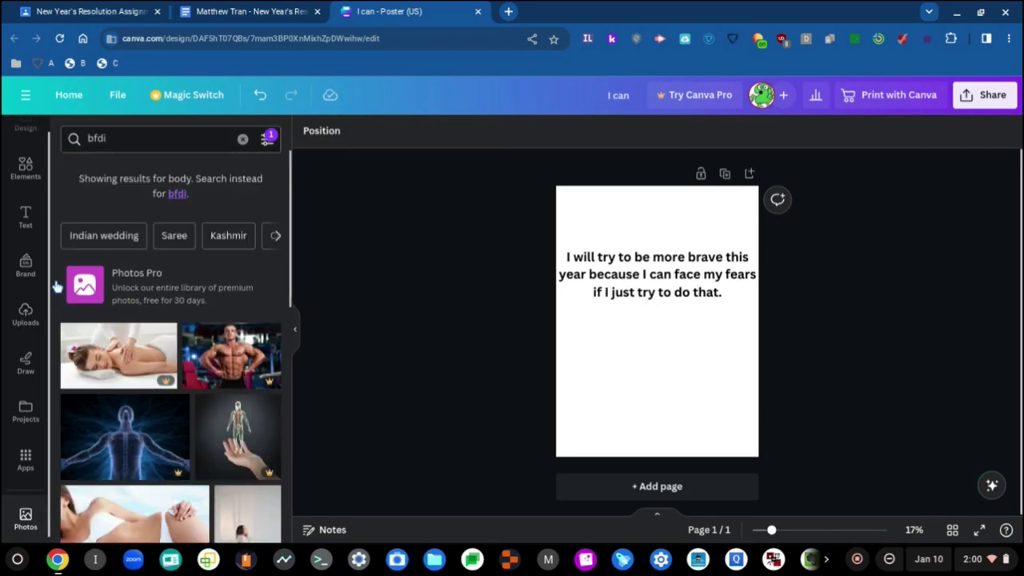
- Show the library of uploaded images, then open a new blank browser tab
left_click(26, 265)
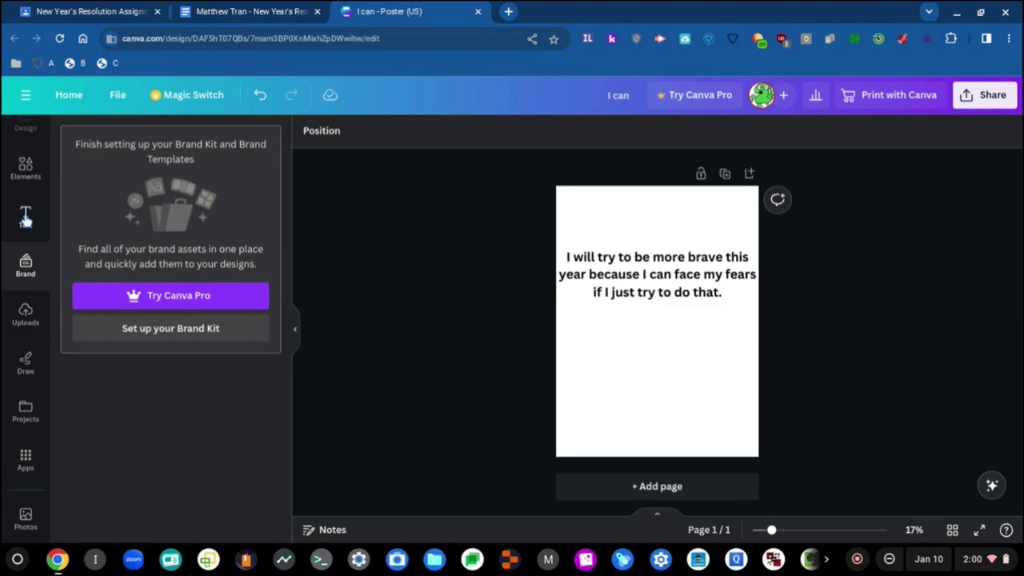
left_click(25, 216)
left_click(26, 328)
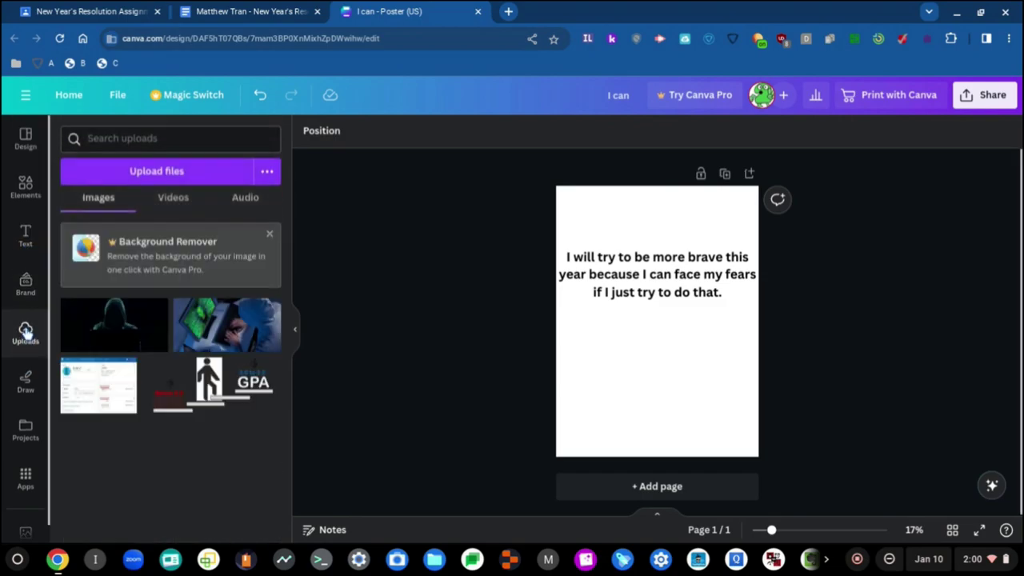
left_click(509, 11)
- Search Google for 'happy new year', then 'new year's resolution' image results
type("ha")
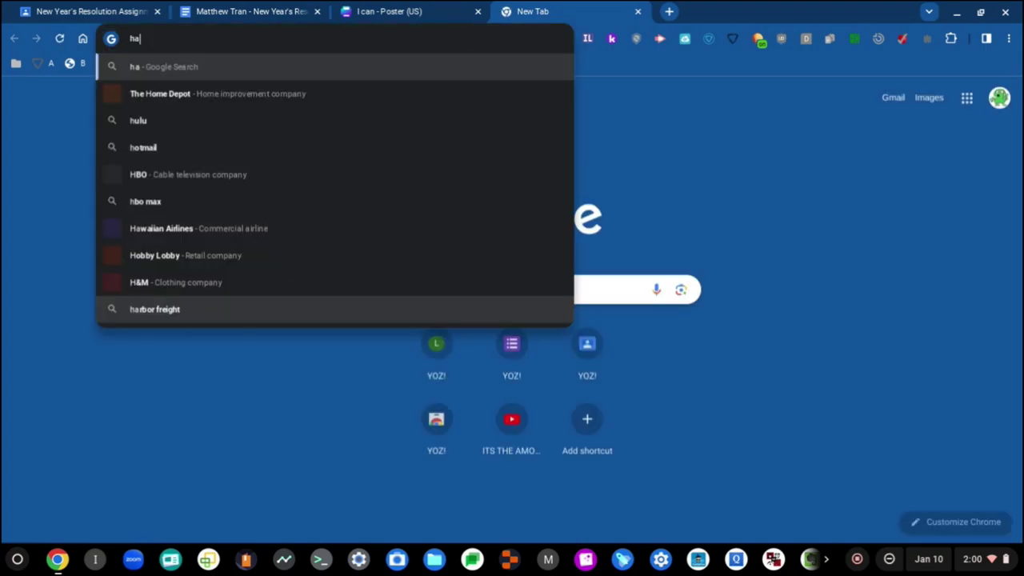
type("ppy new year")
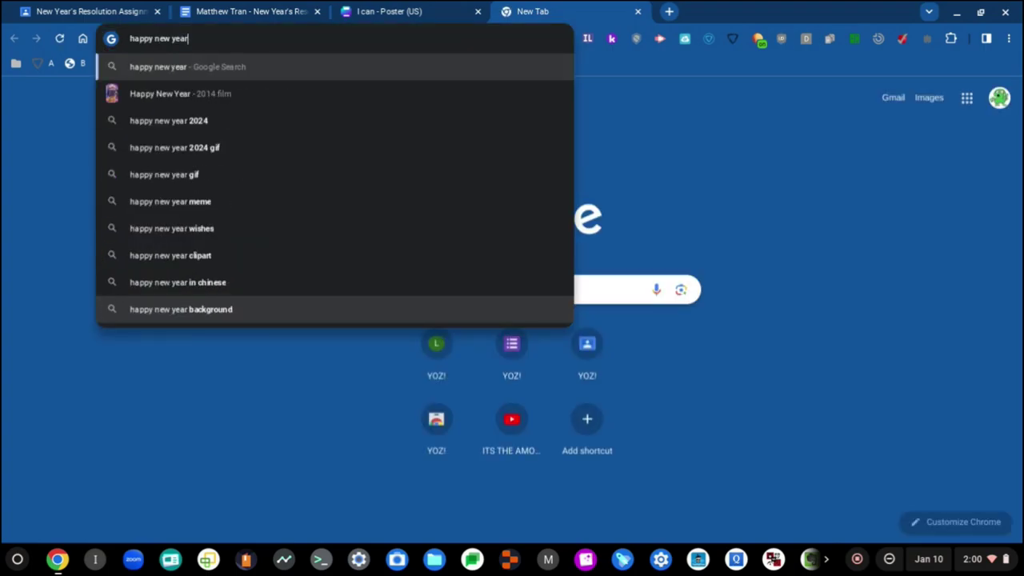
key("Return")
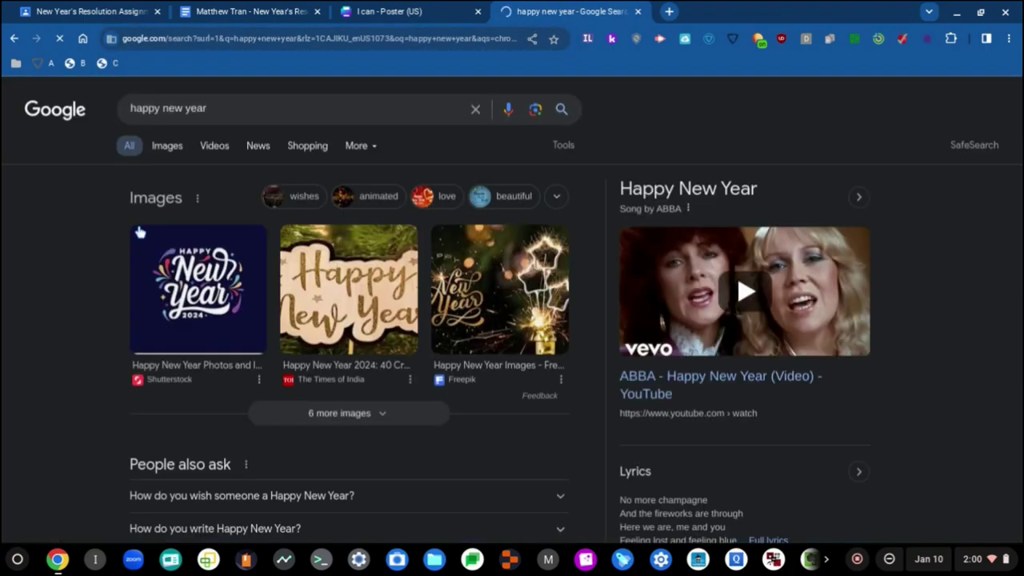
left_click(252, 103)
key("ctrl+a")
type("new ")
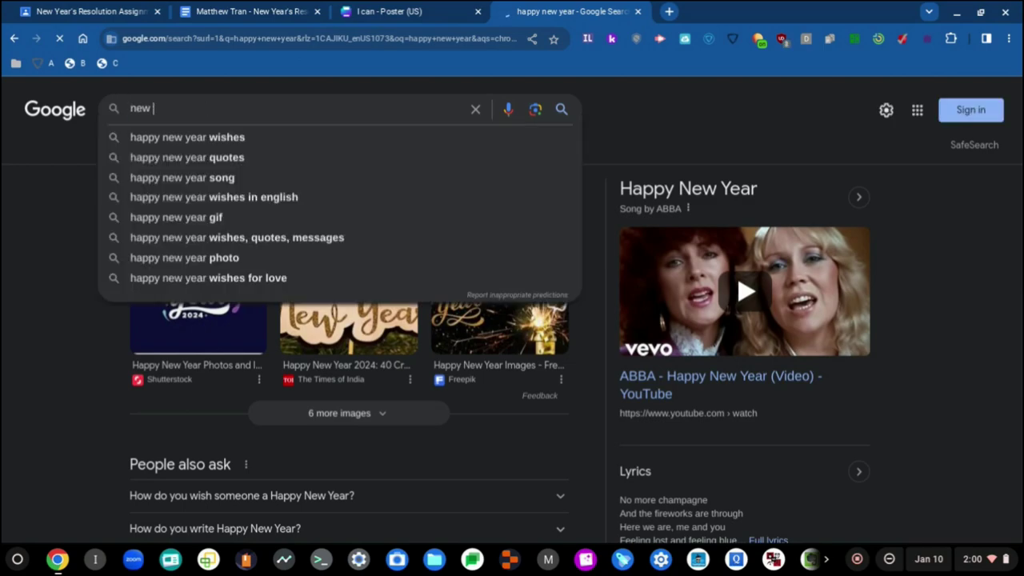
type("year's re")
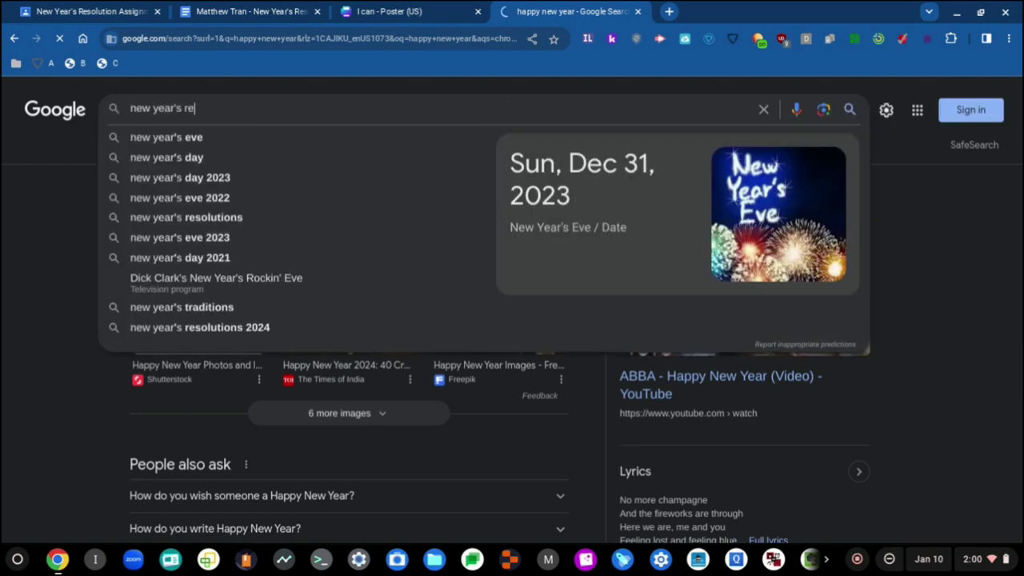
type("solution")
key("Return")
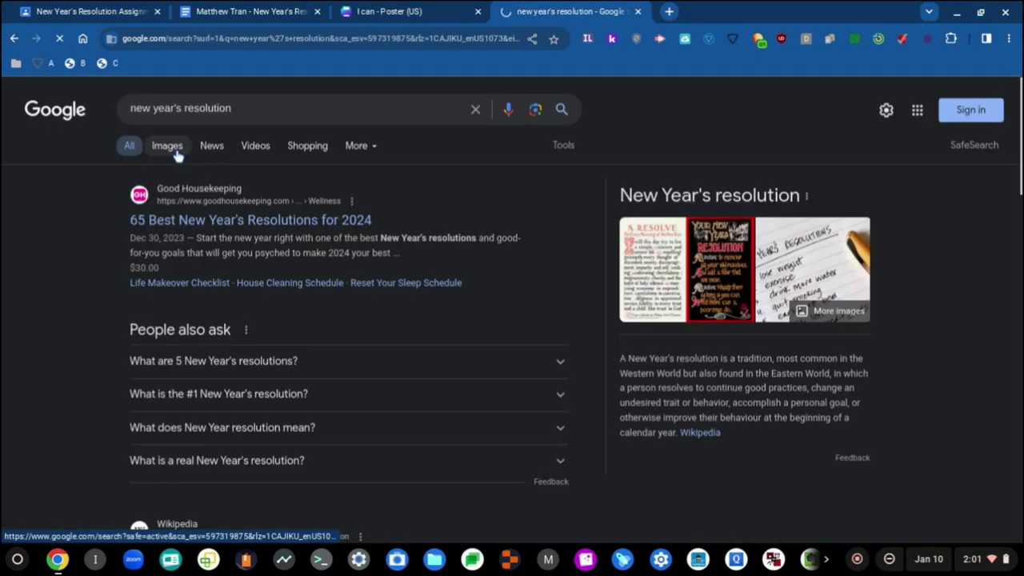
left_click(175, 151)
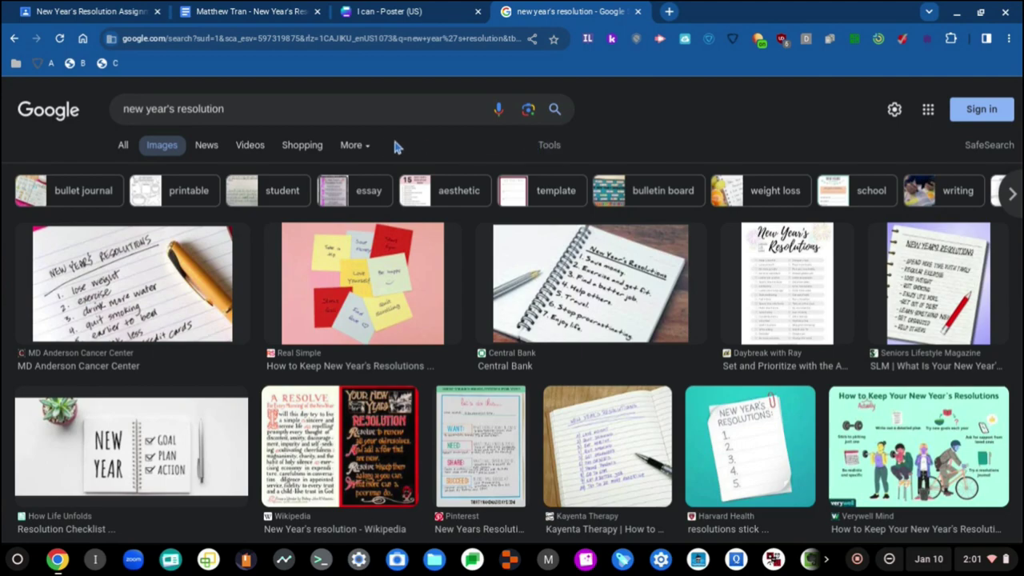
- Search Google Images for 'happy new year' instead
left_click(355, 146)
left_click(354, 146)
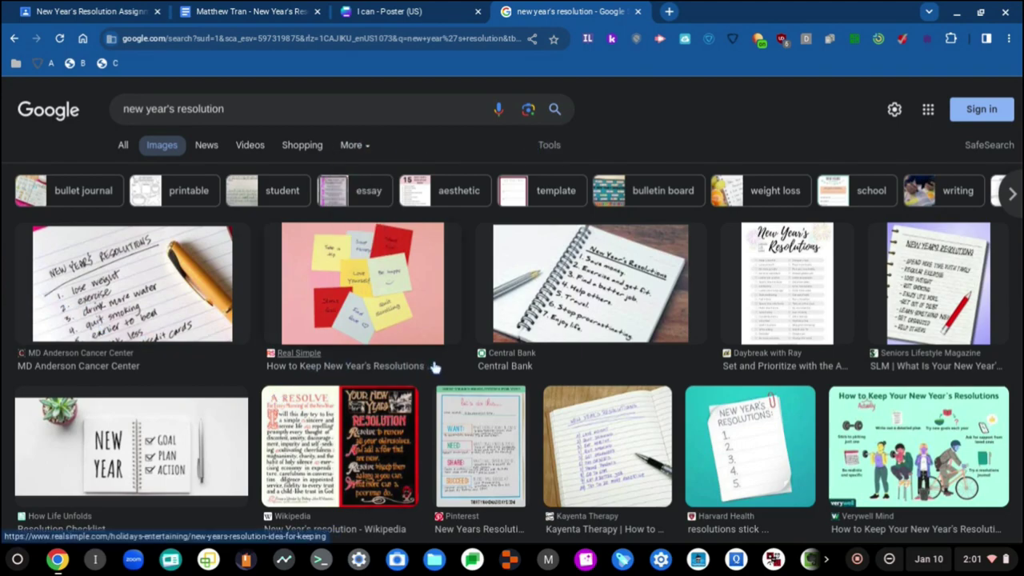
scroll(397, 329, "down", 15)
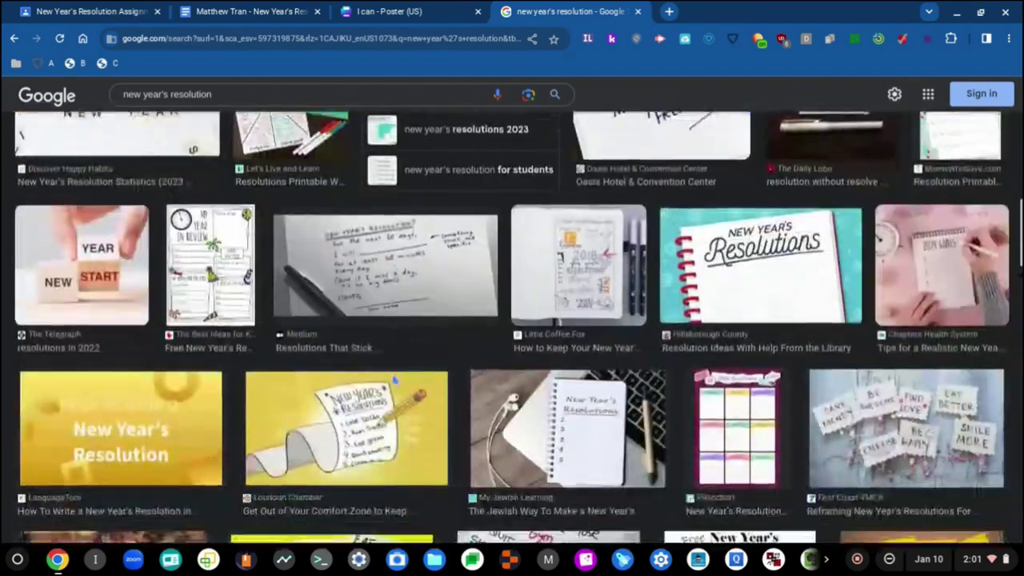
scroll(280, 386, "up", 15)
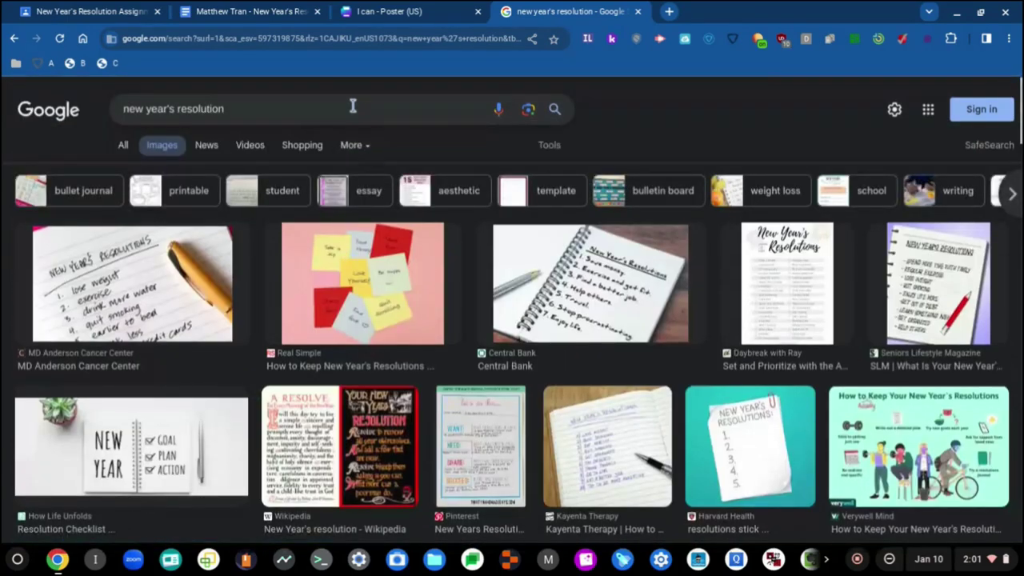
left_click(352, 107)
key("ctrl+a")
type("happy nw")
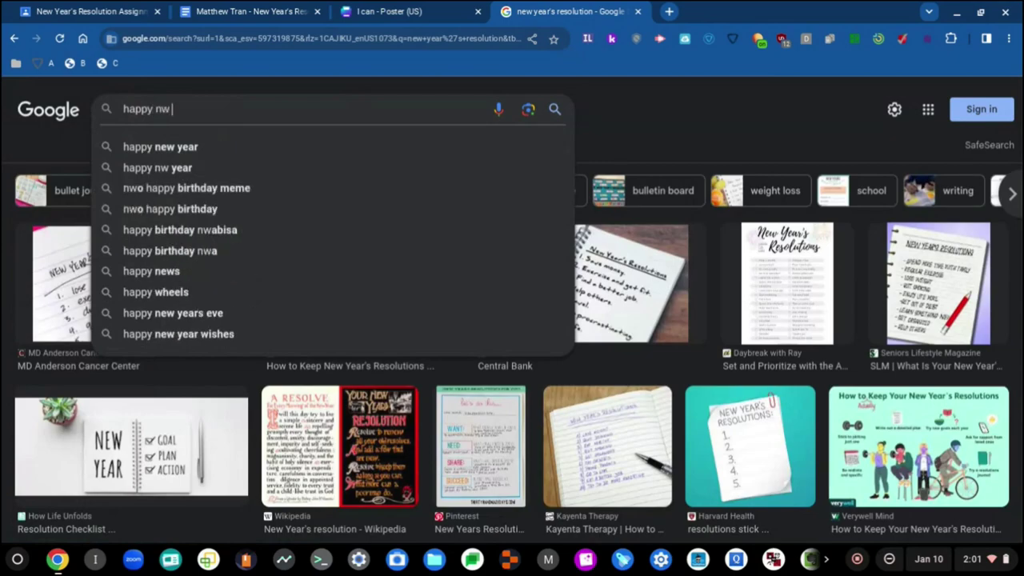
key("BackSpace")
type("ew year")
key("Return")
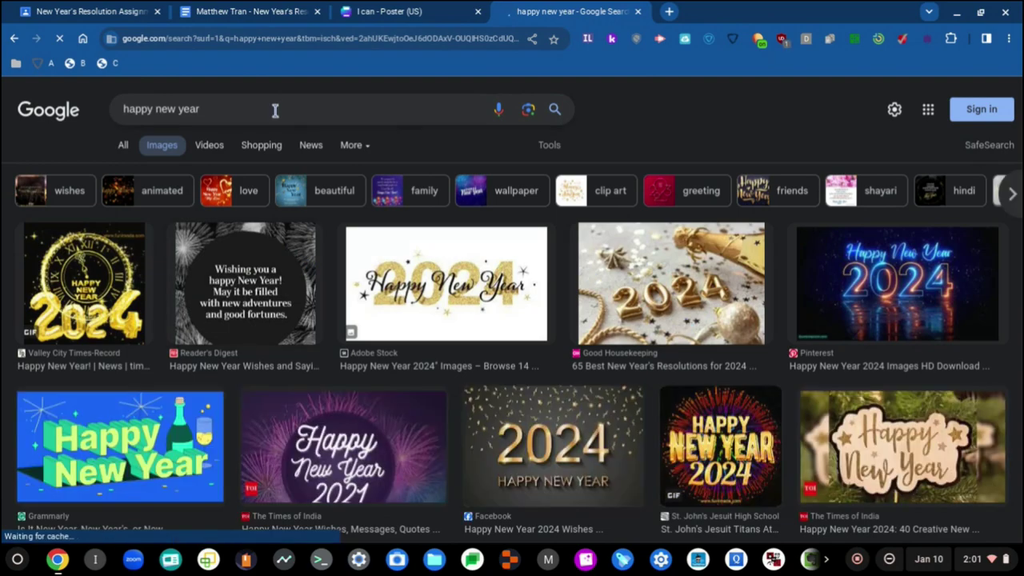
- Copy the neon Happy New Year 2024 image and return to the Canva poster
scroll(267, 241, "down", 3)
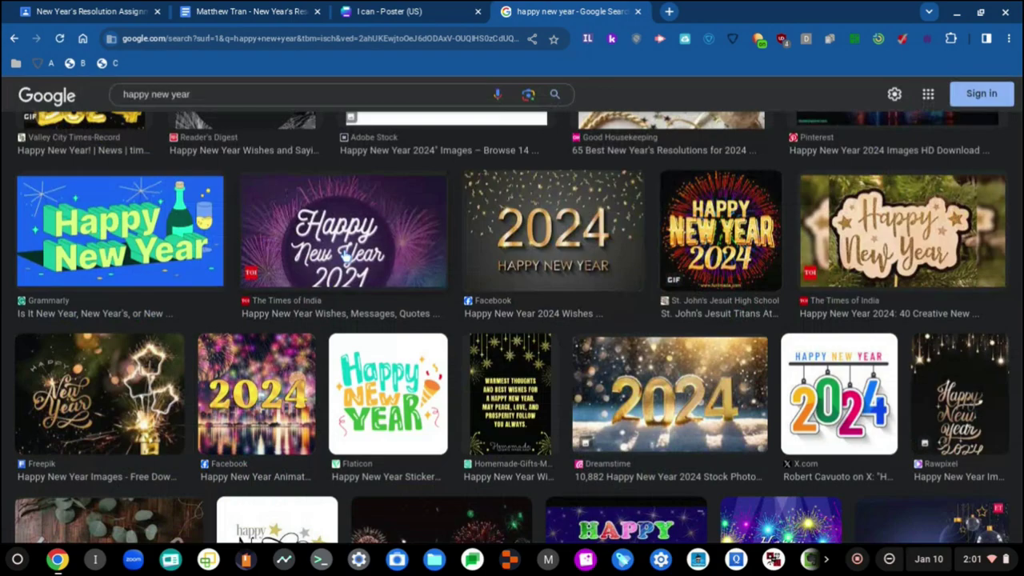
left_click(437, 263)
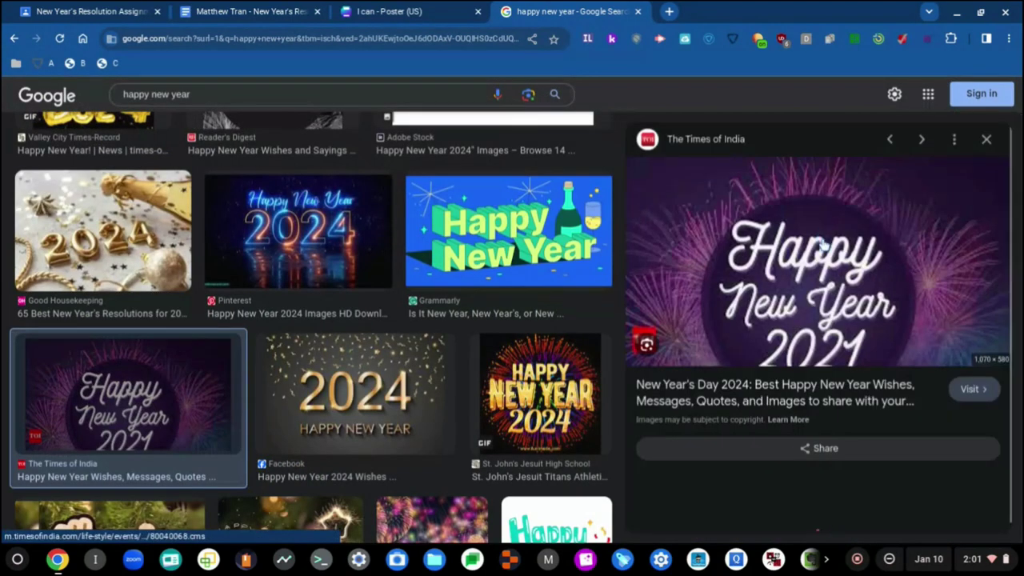
right_click(825, 233)
left_click(280, 233)
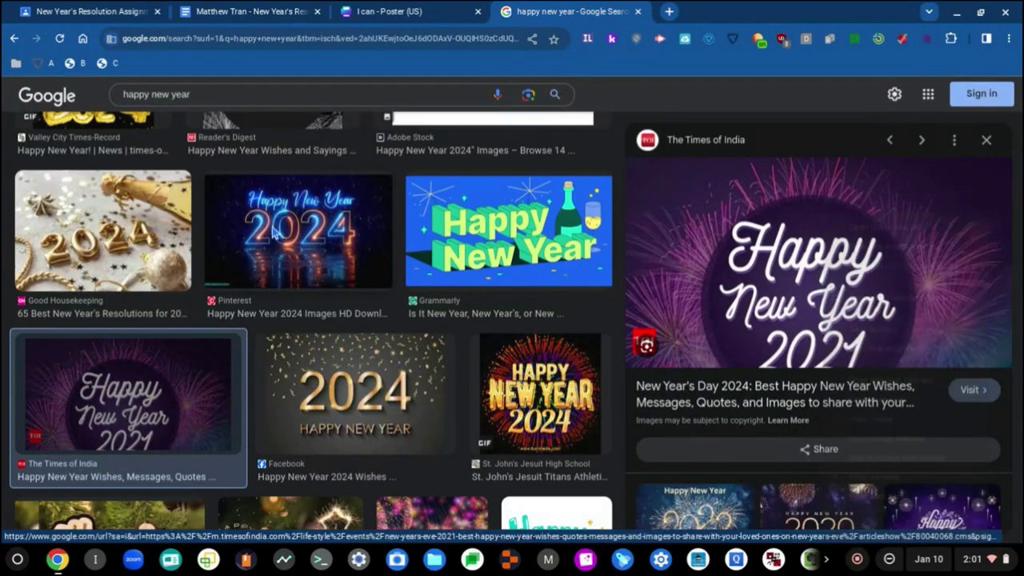
left_click(330, 240)
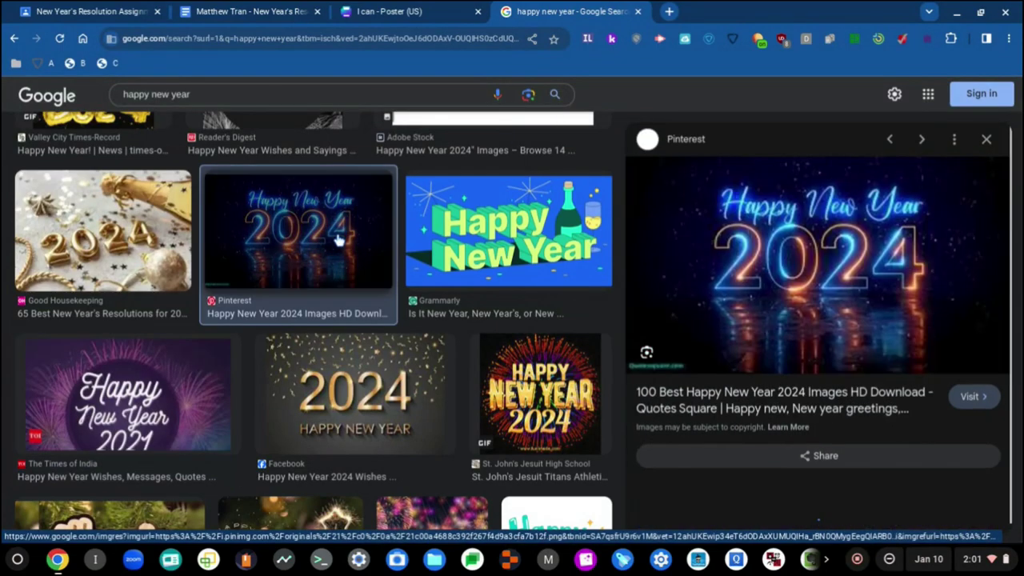
right_click(776, 222)
left_click(853, 424)
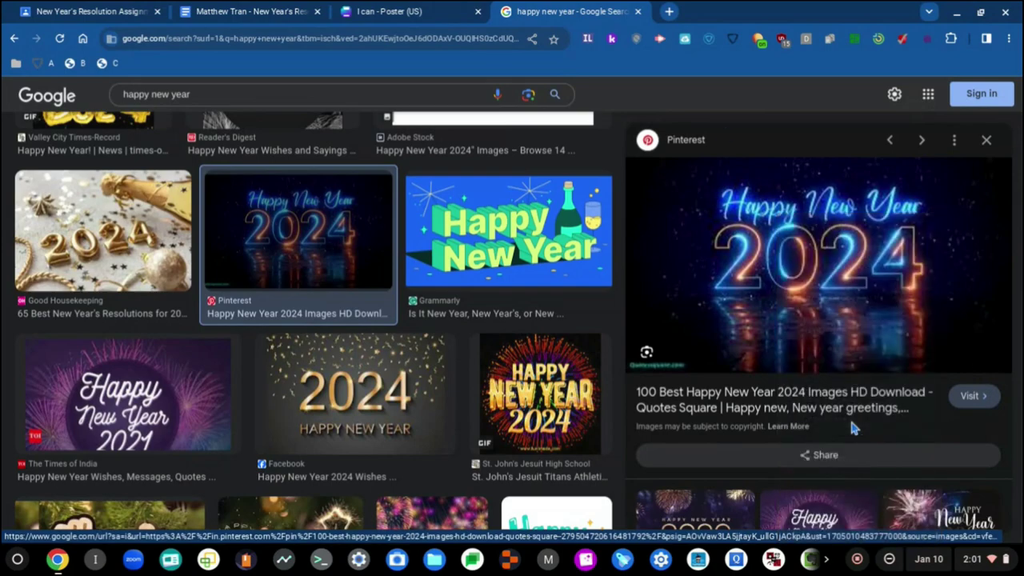
left_click(392, 11)
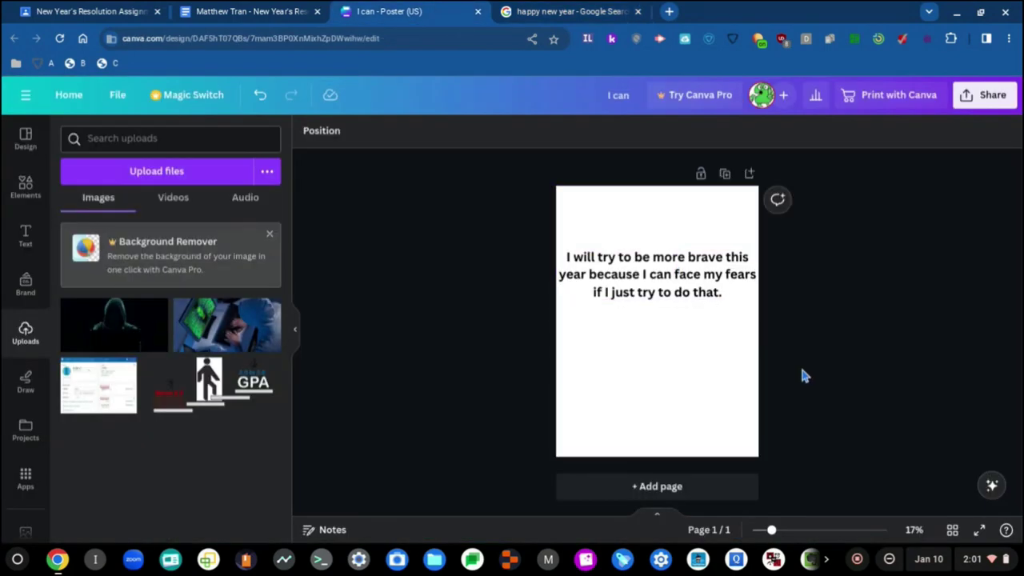
- Paste the neon 2024 image and stretch it edge to edge, top to bottom of the page
key("ctrl+v")
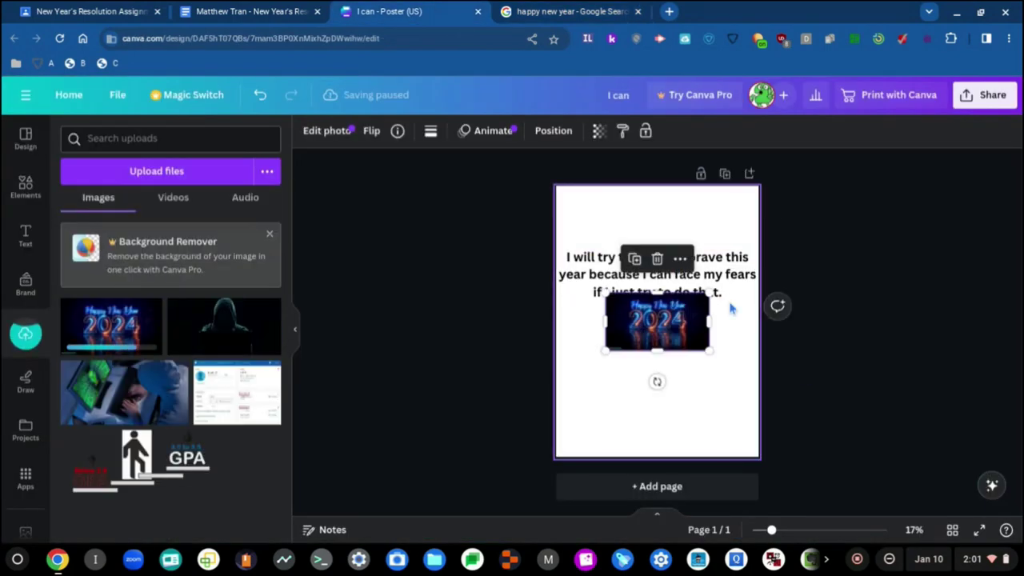
left_click_drag(707, 294, 809, 237)
left_click_drag(668, 342, 628, 305)
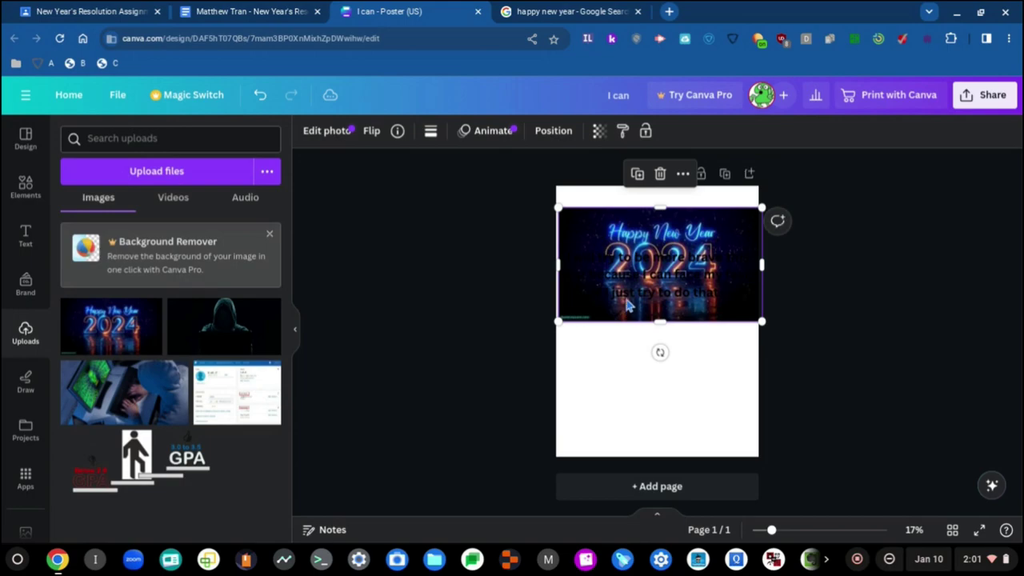
right_click(655, 194)
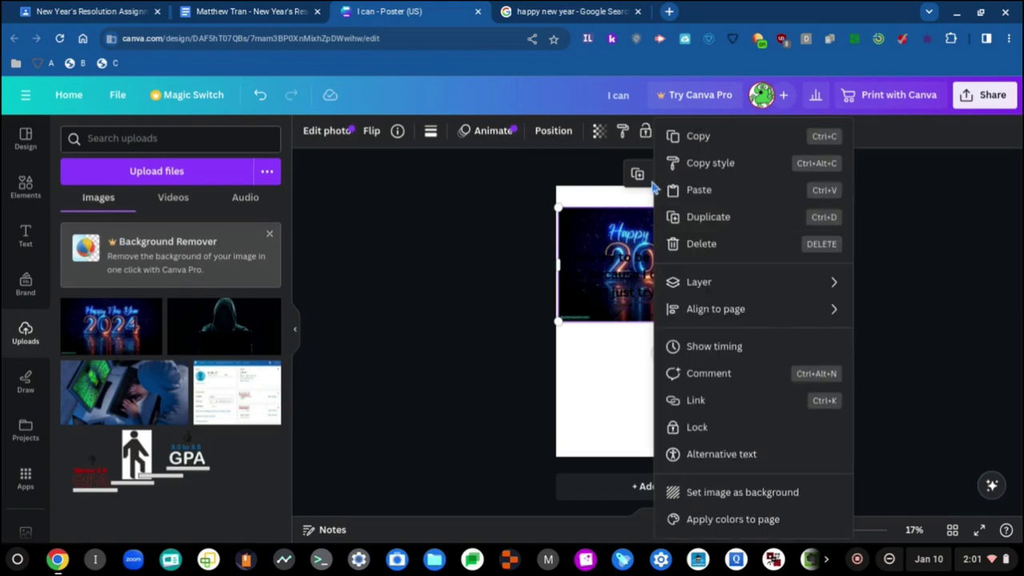
left_click(625, 211)
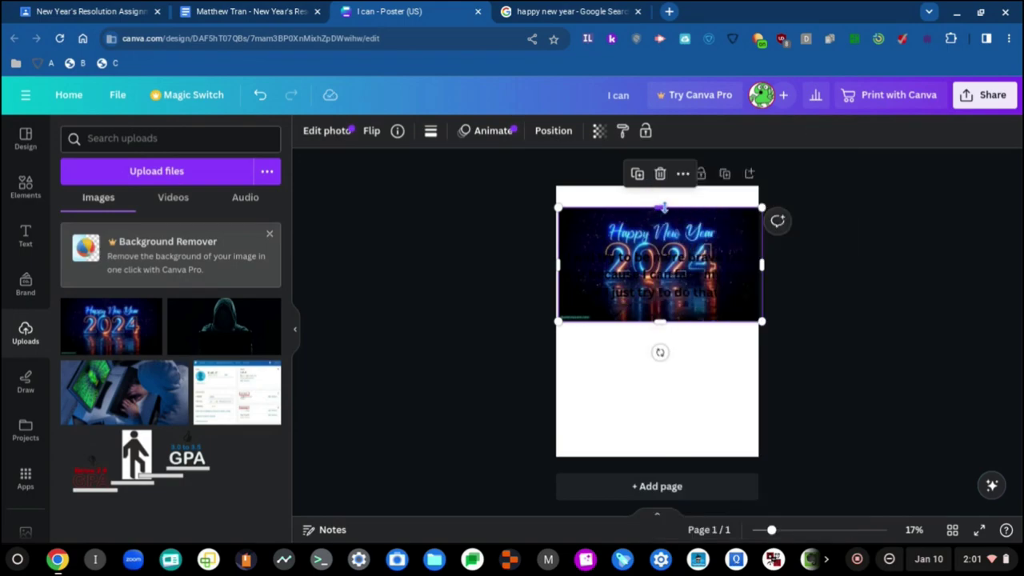
mouse_move(663, 208)
left_mouse_down()
mouse_move(664, 180)
mouse_move(646, 210)
left_mouse_up()
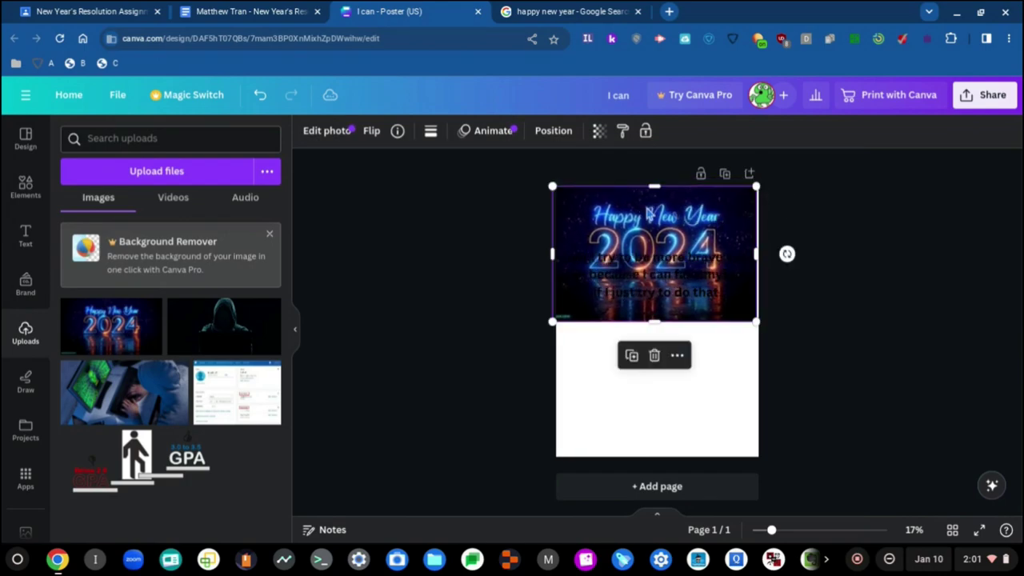
left_click_drag(756, 253, 760, 254)
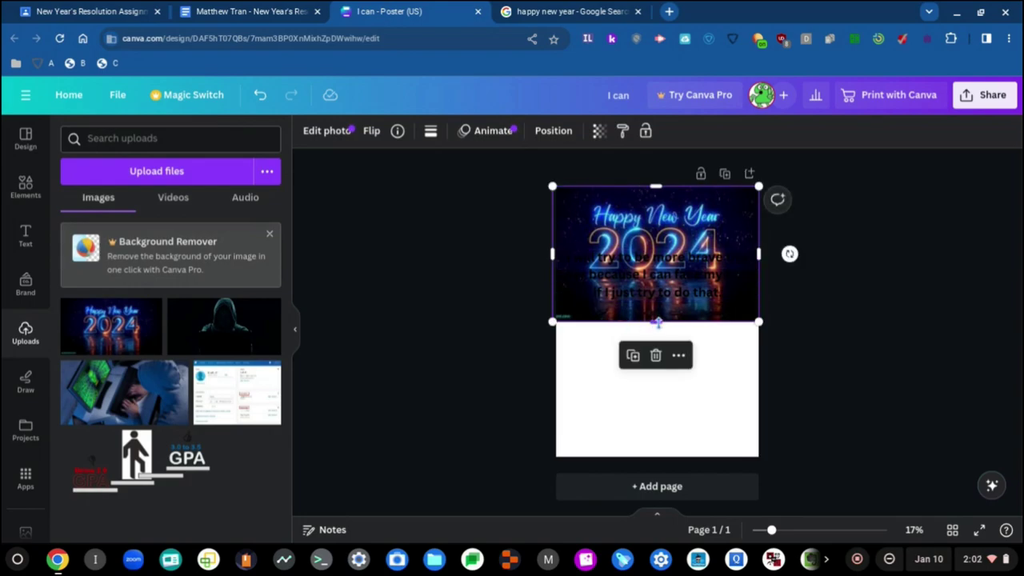
left_click_drag(657, 322, 664, 457)
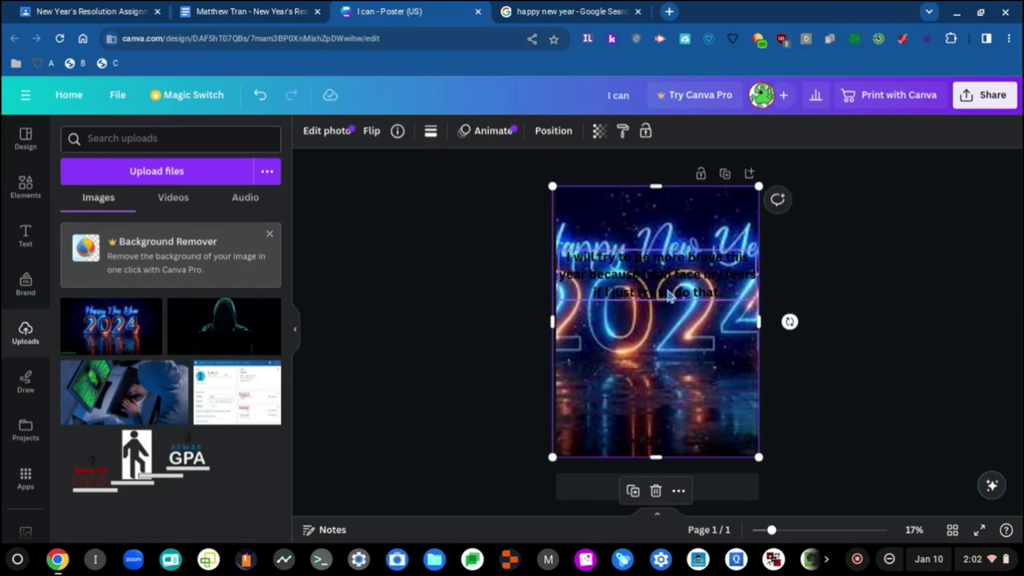
- Move the sentence down onto the 2024 numerals and colour its text white (#ffffff)
left_click(662, 274)
mouse_move(662, 275)
left_mouse_down()
mouse_move(661, 360)
mouse_move(663, 293)
left_mouse_up()
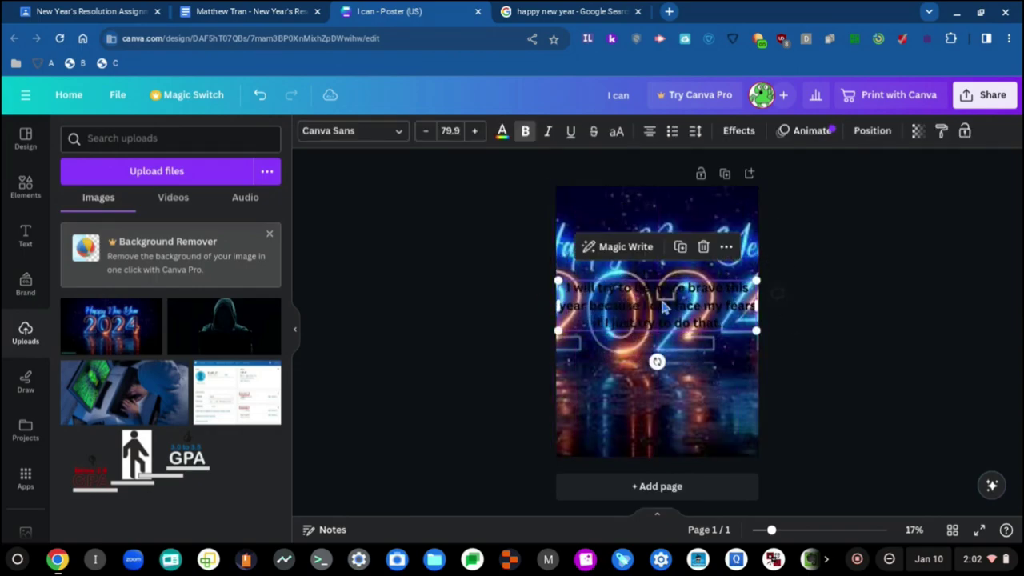
left_click(652, 307)
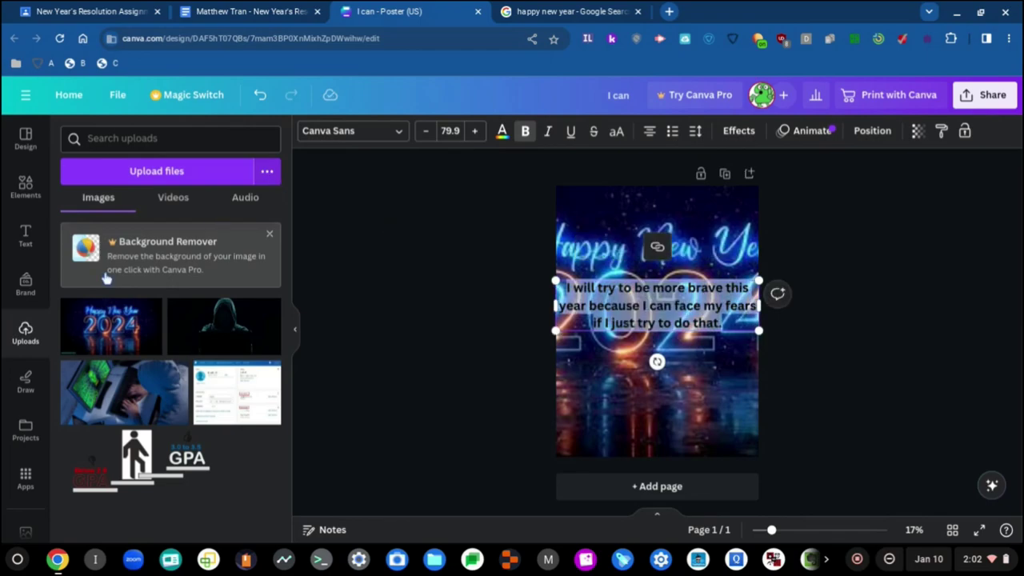
left_click(26, 235)
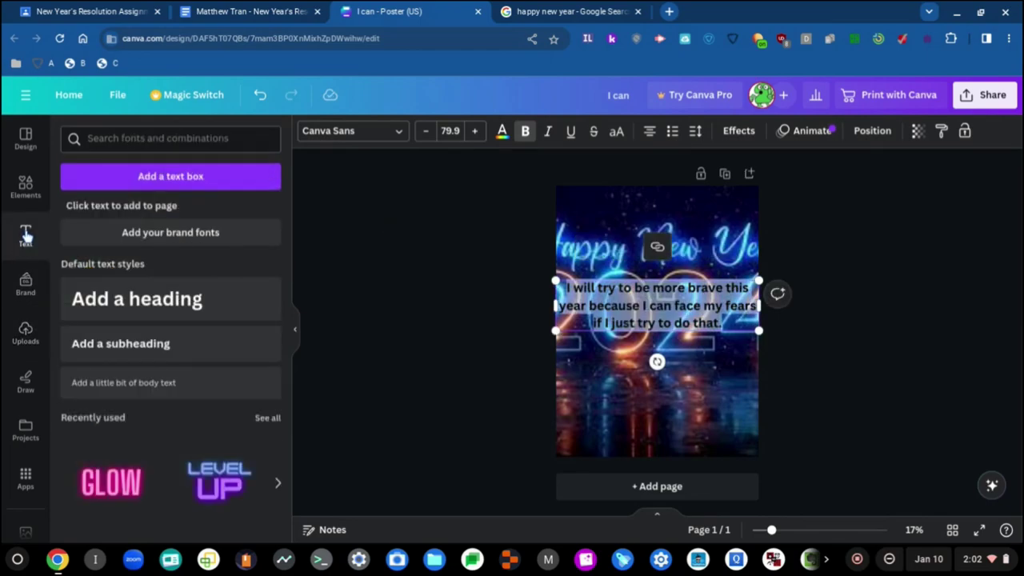
scroll(181, 430, "down", 5)
scroll(199, 382, "down", 5)
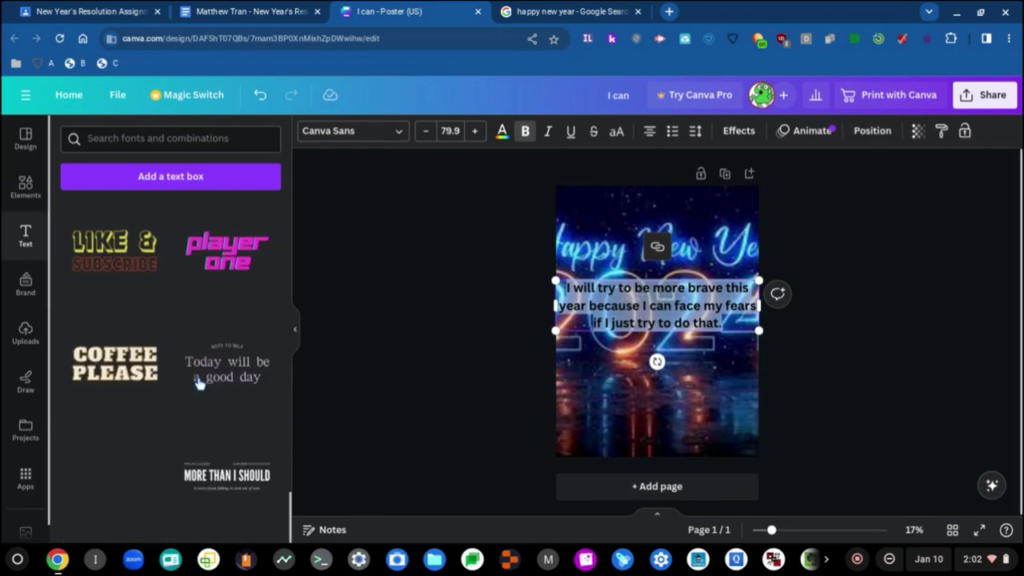
scroll(199, 382, "up", 10)
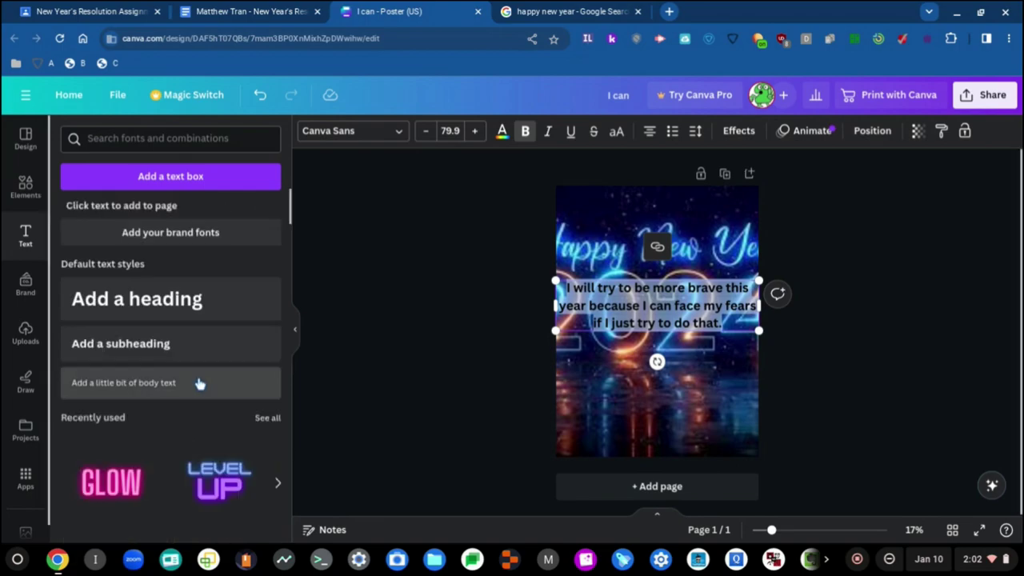
left_click(501, 132)
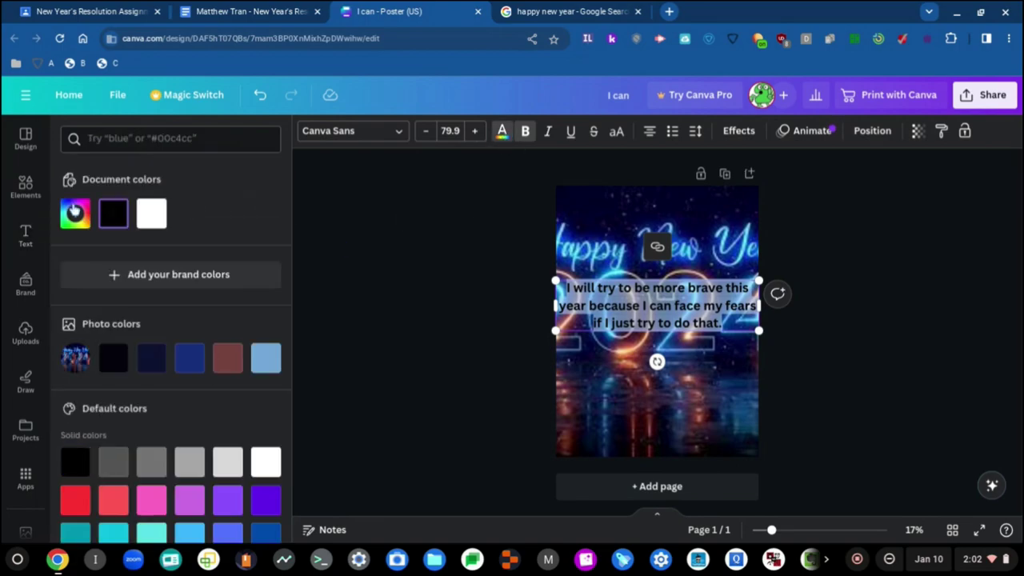
left_click(149, 221)
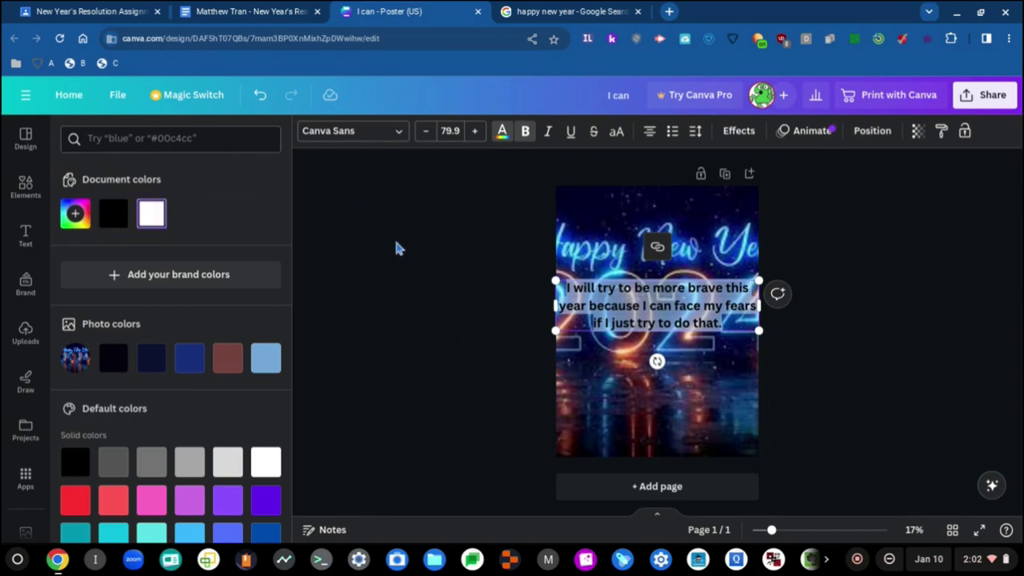
key("Escape")
key("Escape")
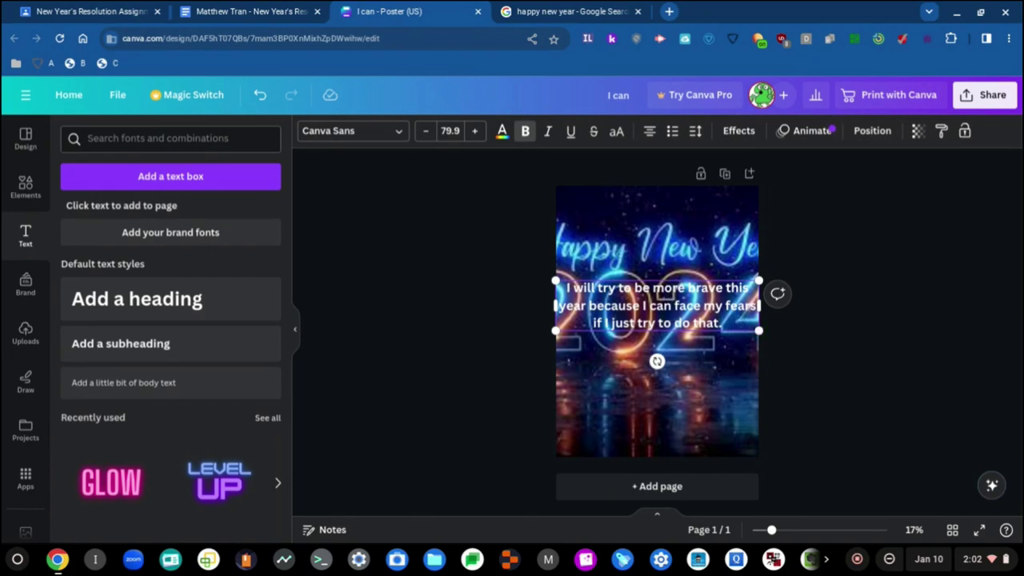
- End the poster quote with 'be brave.' plus a closing quote, then switch to the Google Doc
type("\"")
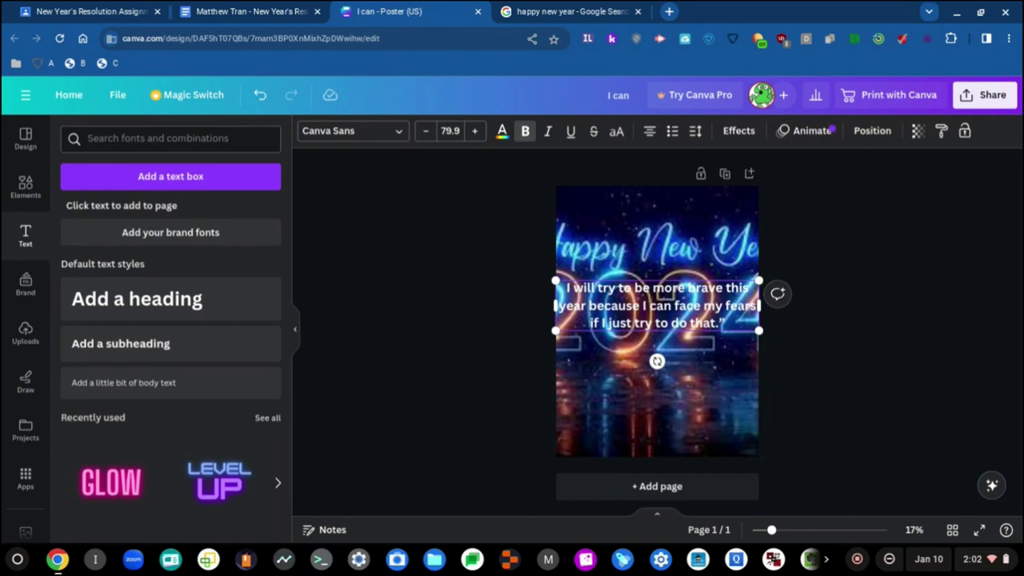
left_click(712, 322)
key("BackSpace")
key("BackSpace")
key("BackSpace")
key("BackSpace")
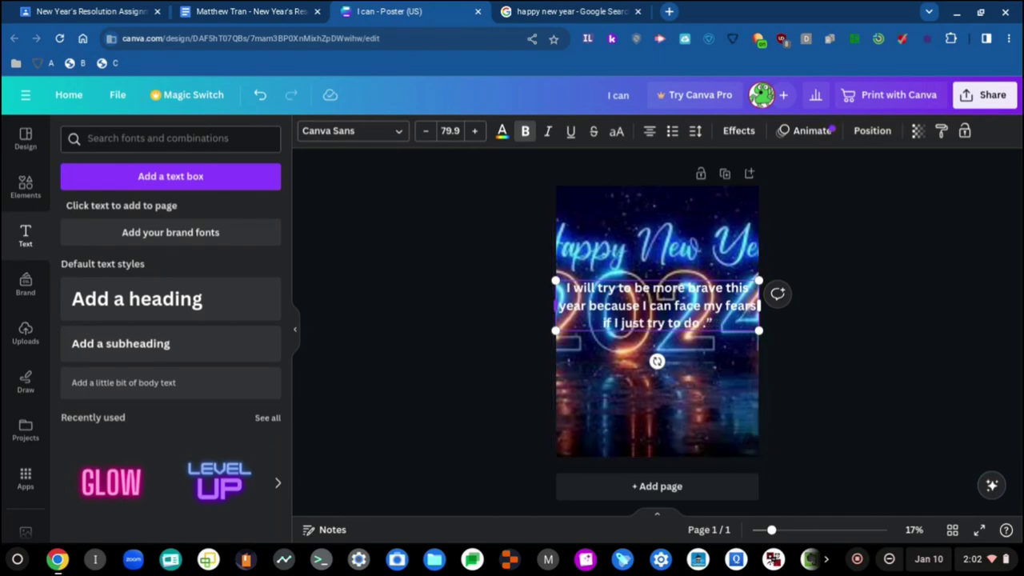
type("be brave")
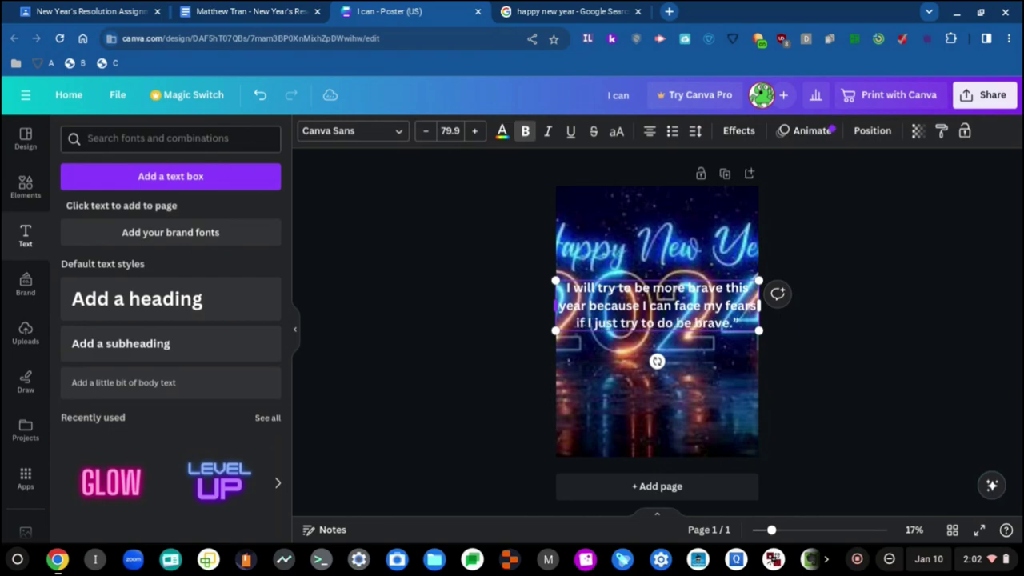
left_click(276, 10)
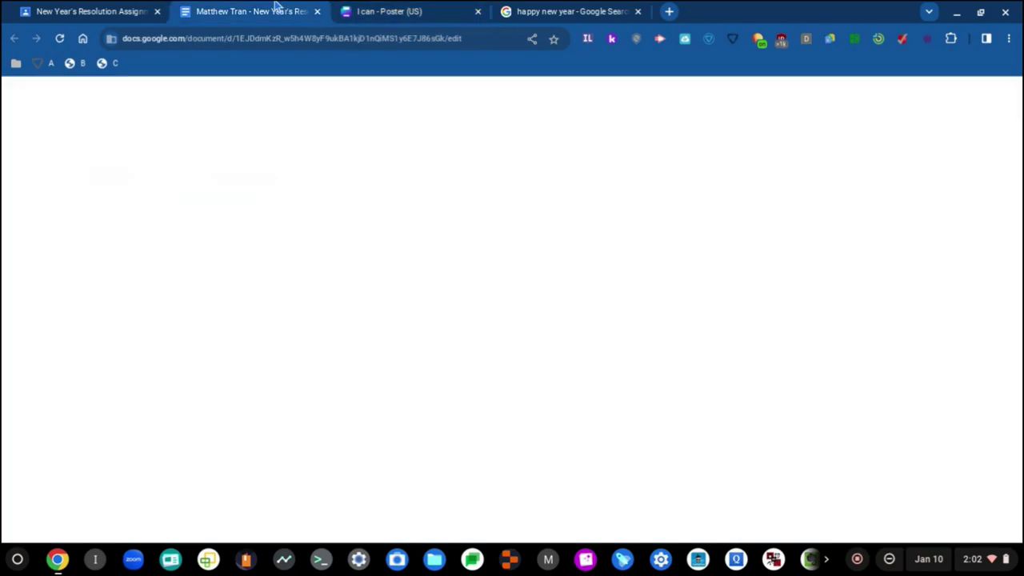
- Replace 'do that.' at the end of the last sentence with 'to be brave'
left_click(542, 361)
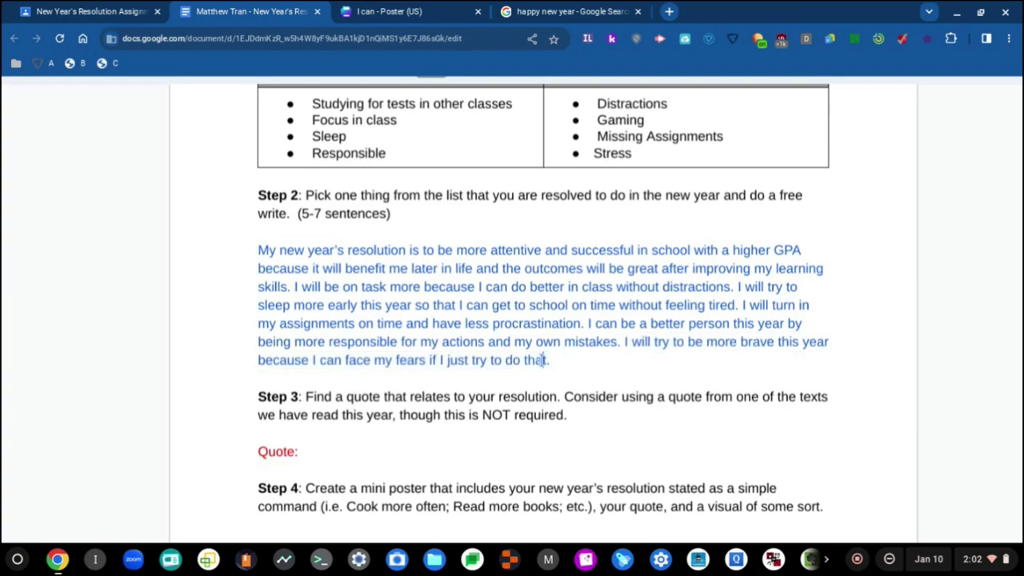
left_click_drag(546, 360, 508, 363)
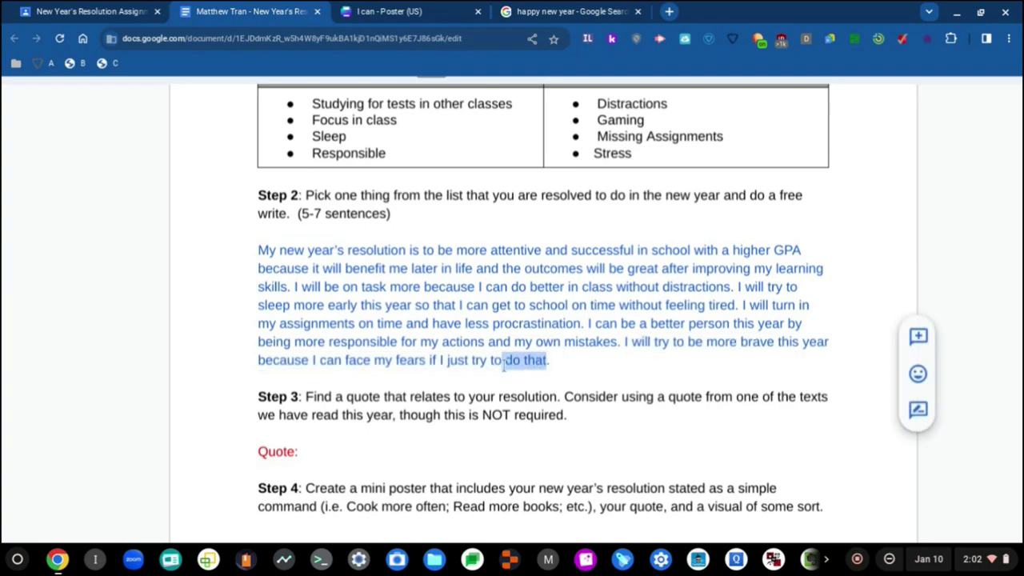
key("BackSpace")
type("to be b")
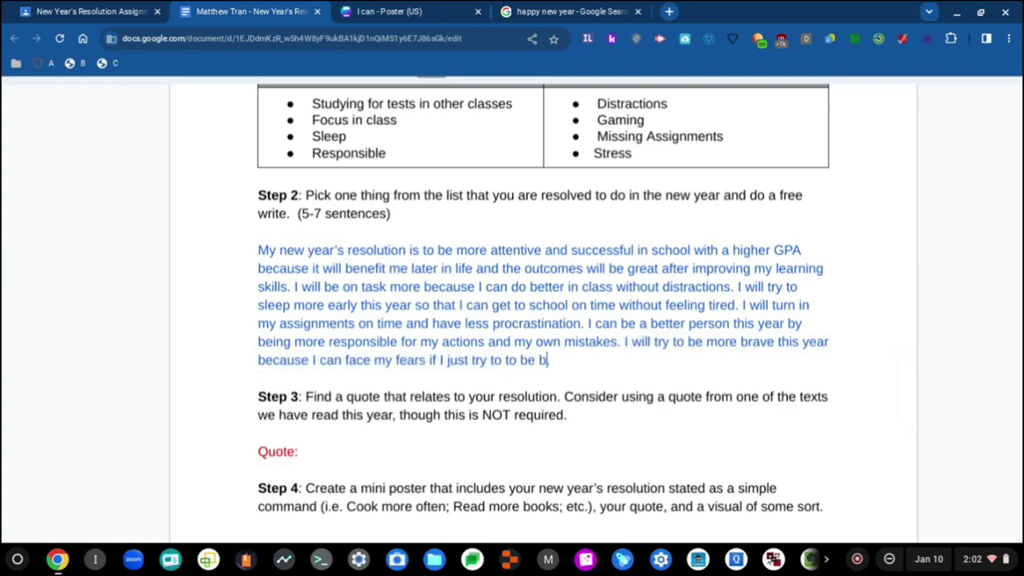
type("rave.")
- Accept the grammar fix removing the duplicated 'to', then return to the Canva poster
left_click(509, 359)
left_click(499, 334)
left_click(581, 11)
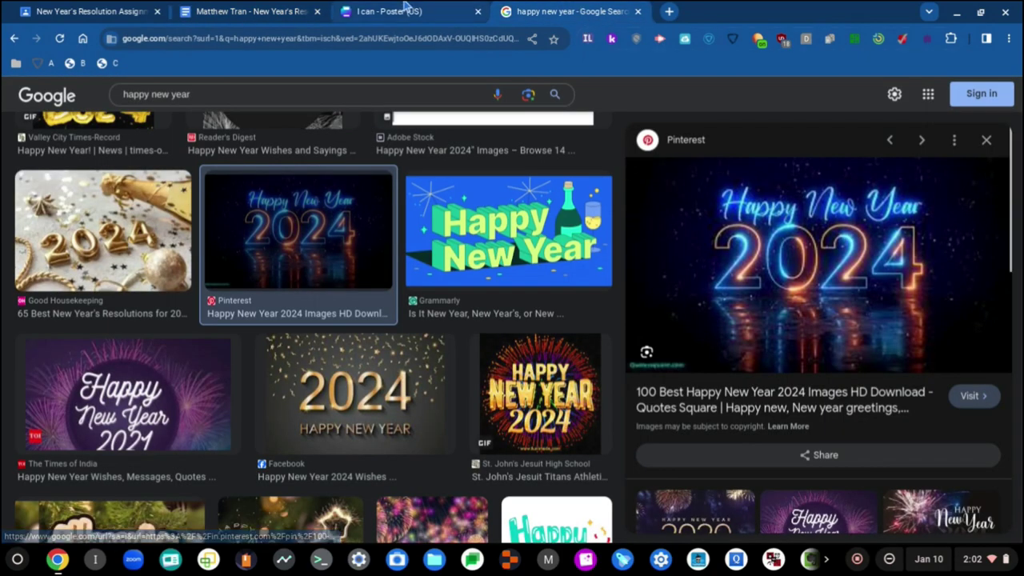
left_click(404, 11)
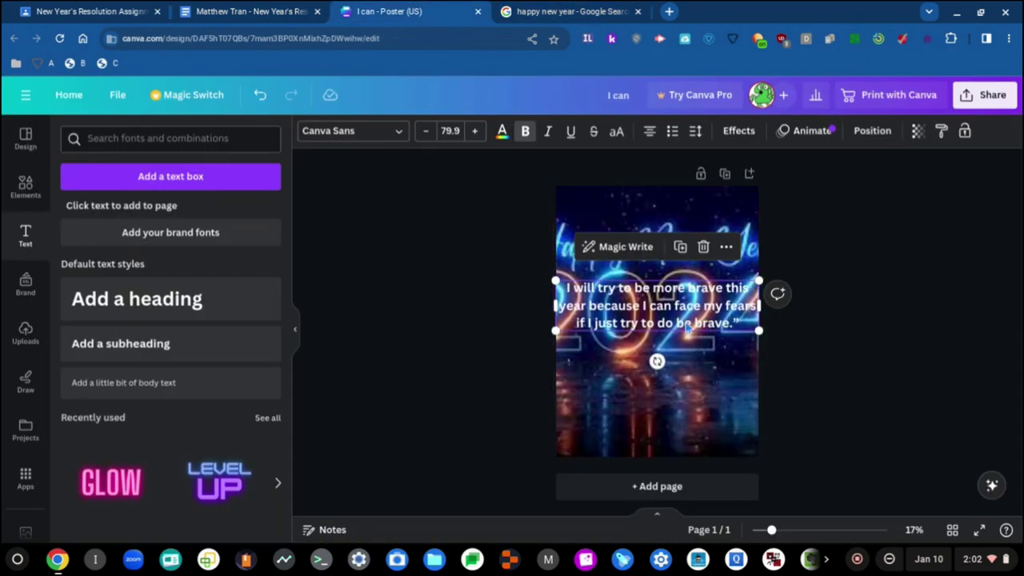
- Delete the stray word 'do' so the poster quote reads 'if I just try to be brave.'
left_click(664, 324)
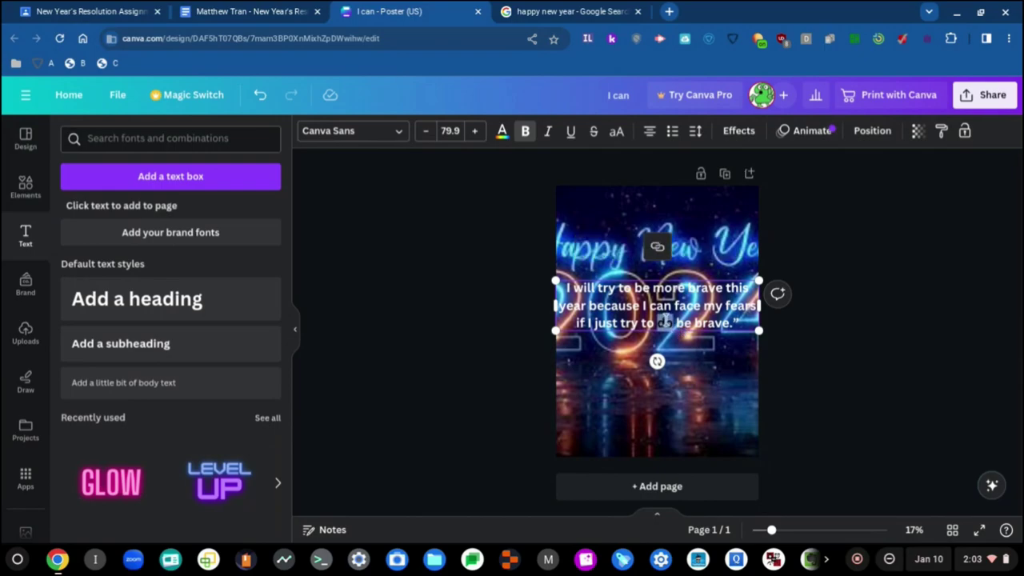
key("BackSpace")
key("BackSpace")
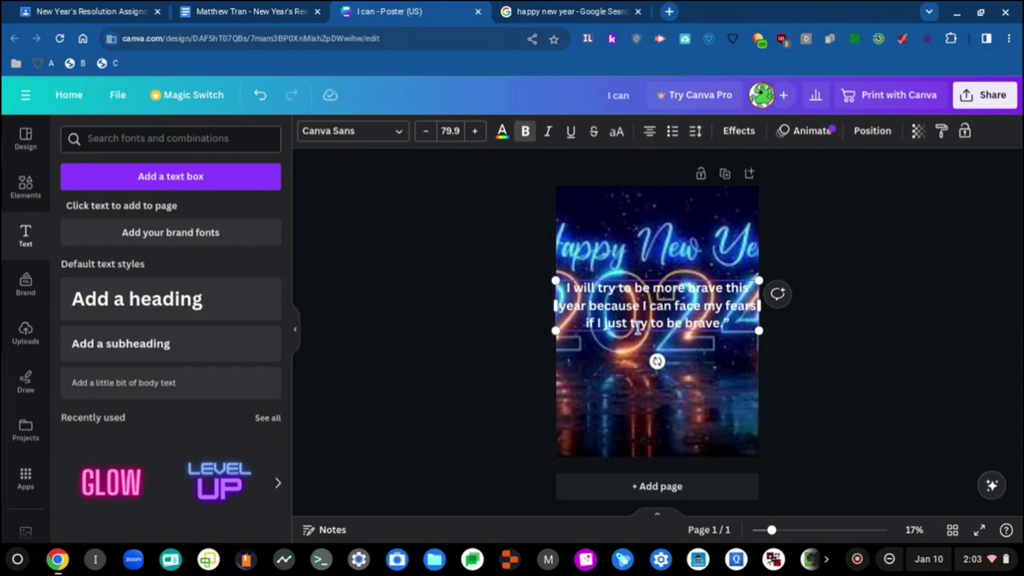
left_click(512, 377)
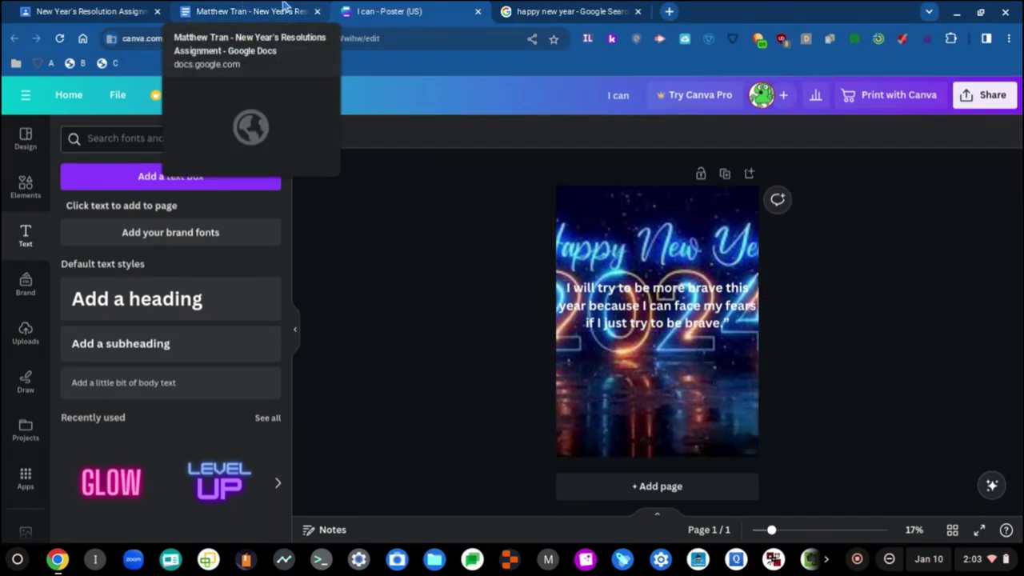
left_click(250, 11)
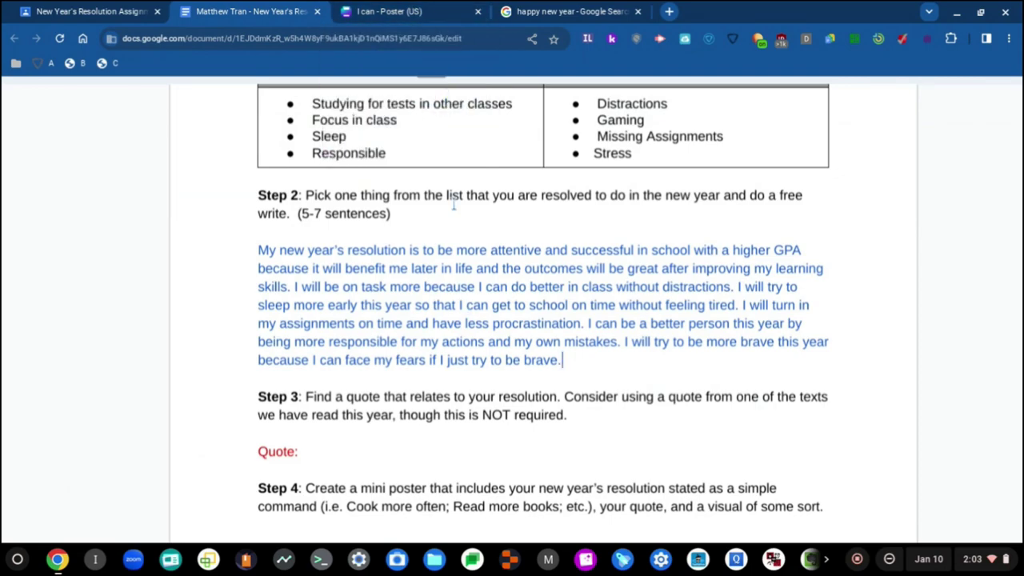
scroll(445, 95, "down", 2)
left_click(423, 9)
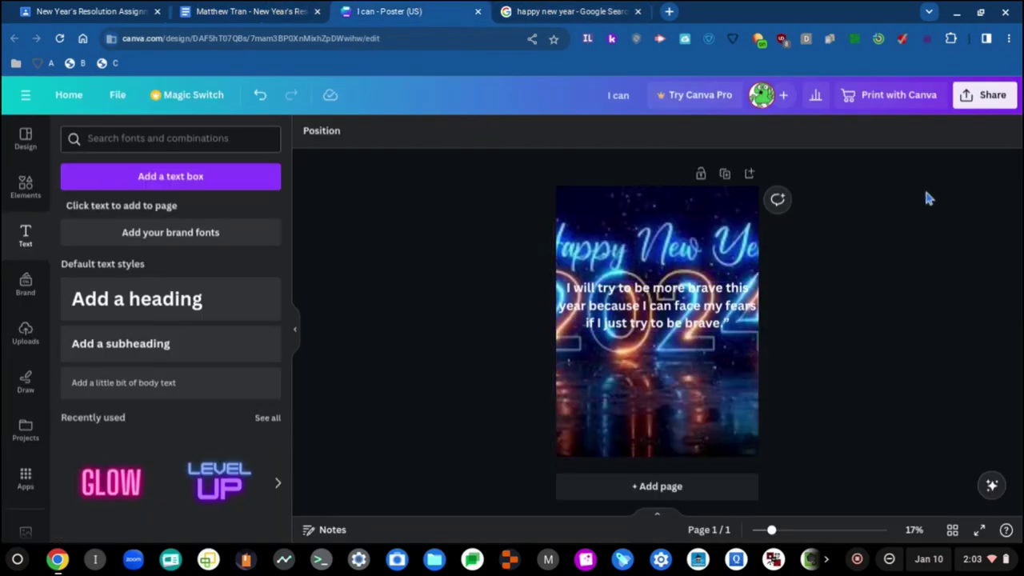
- Rename the Canva design from 'I can' to 'Yoz'
left_click(621, 95)
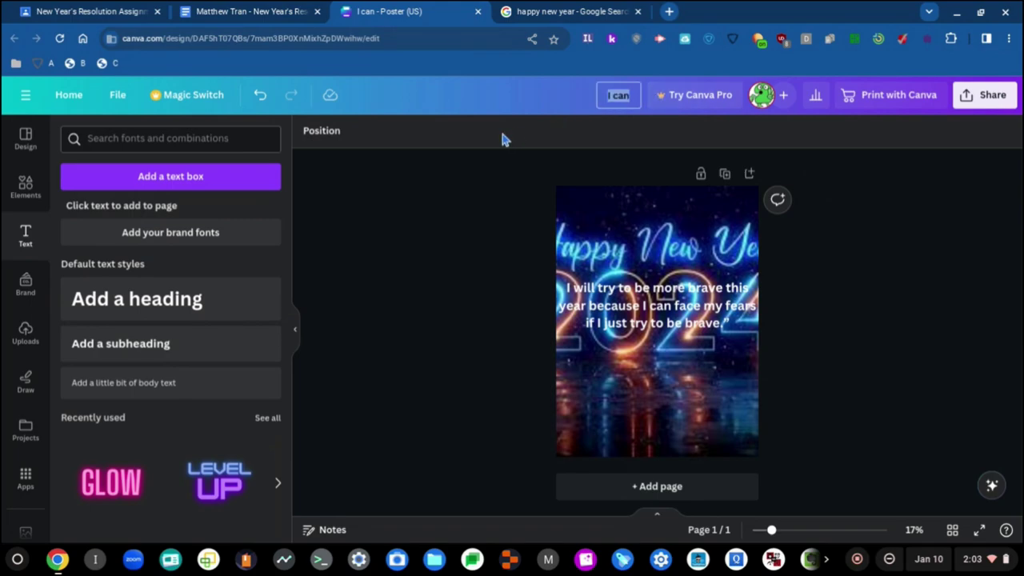
type("You")
key("Return")
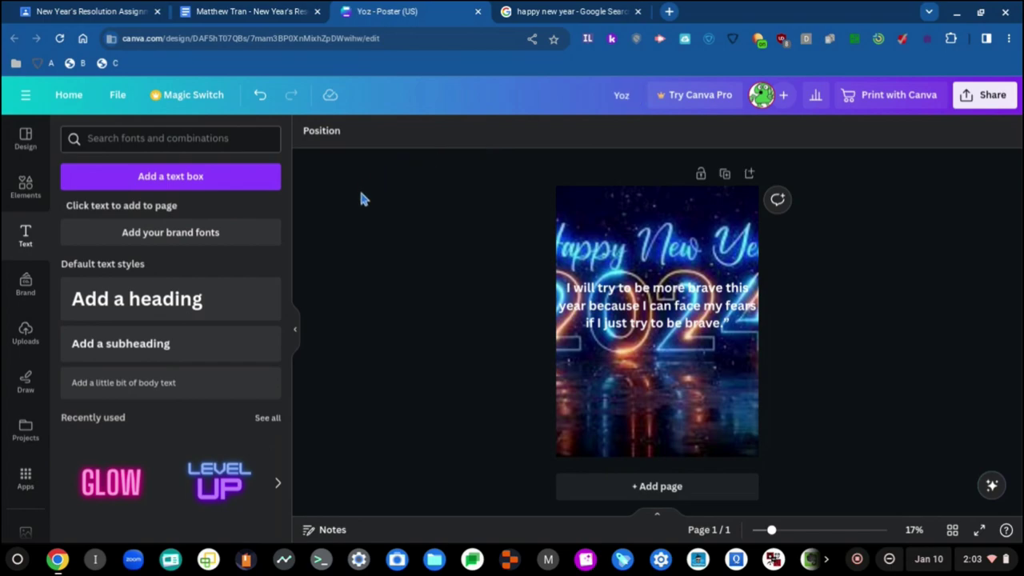
- Set the design's collaboration link to 'Anyone with the link' can edit
left_click(1000, 106)
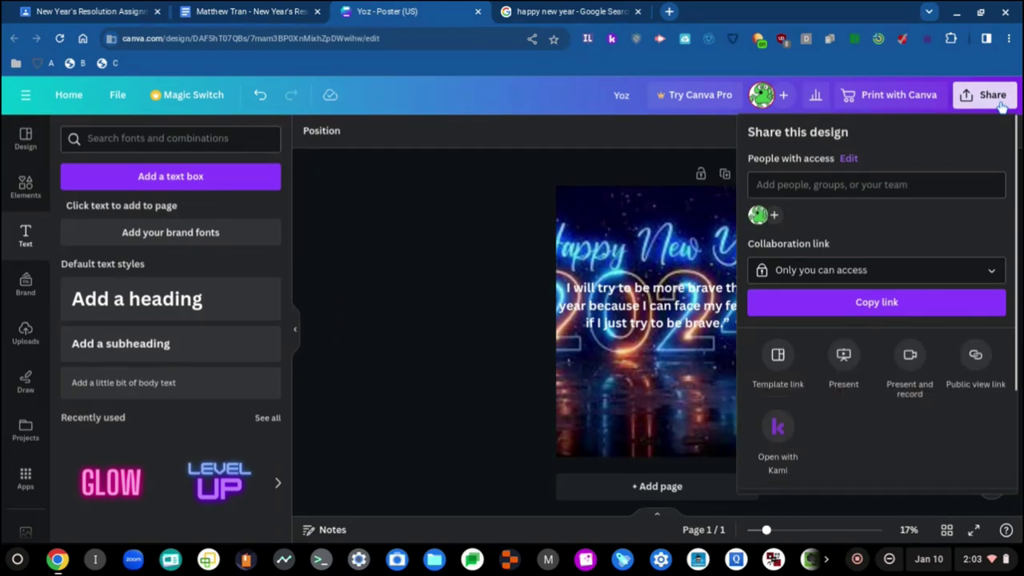
left_click(938, 270)
left_click(924, 362)
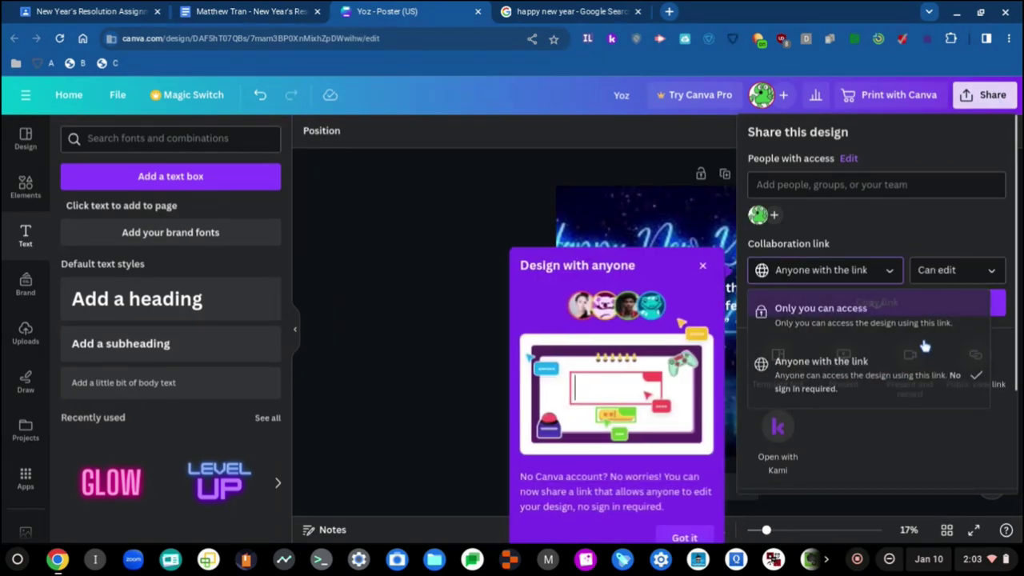
left_click(703, 267)
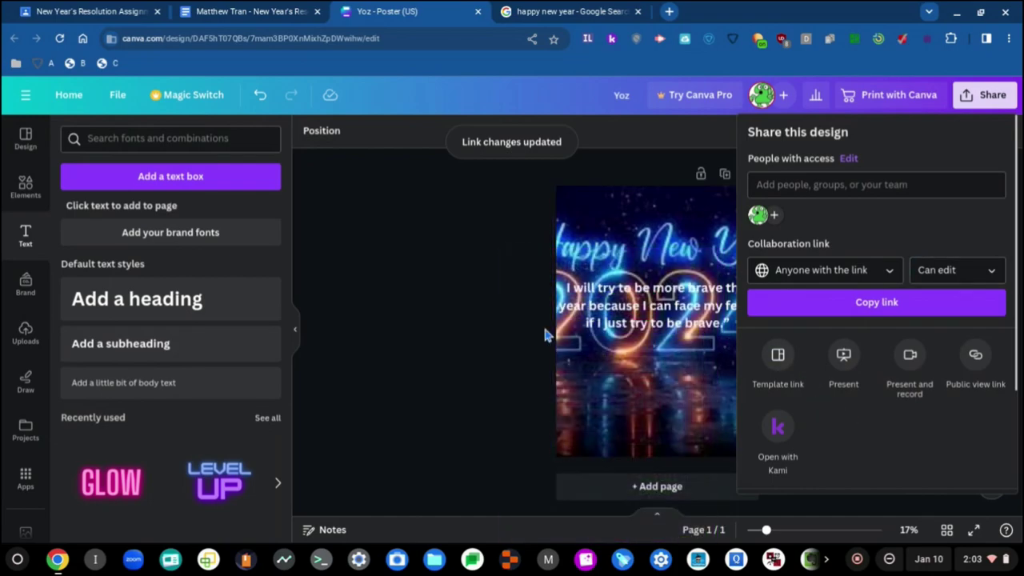
left_click(757, 96)
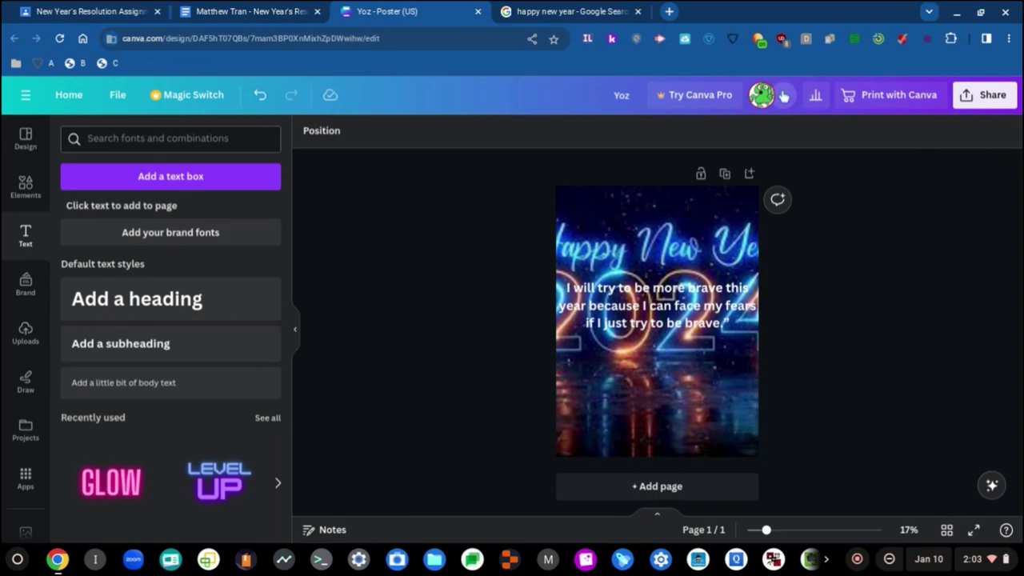
left_click(991, 96)
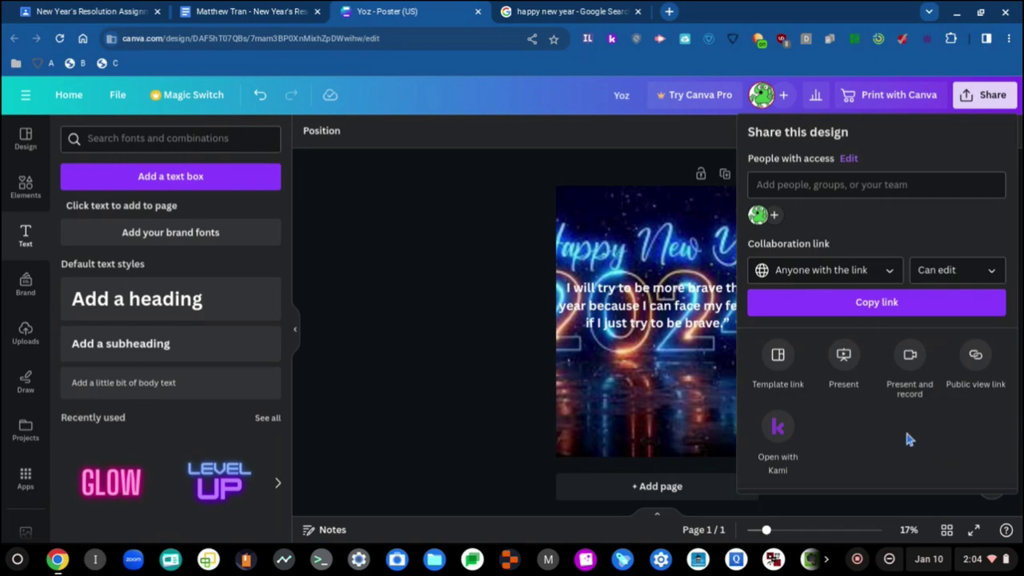
- Download the poster as a PNG file
scroll(906, 436, "down", 2)
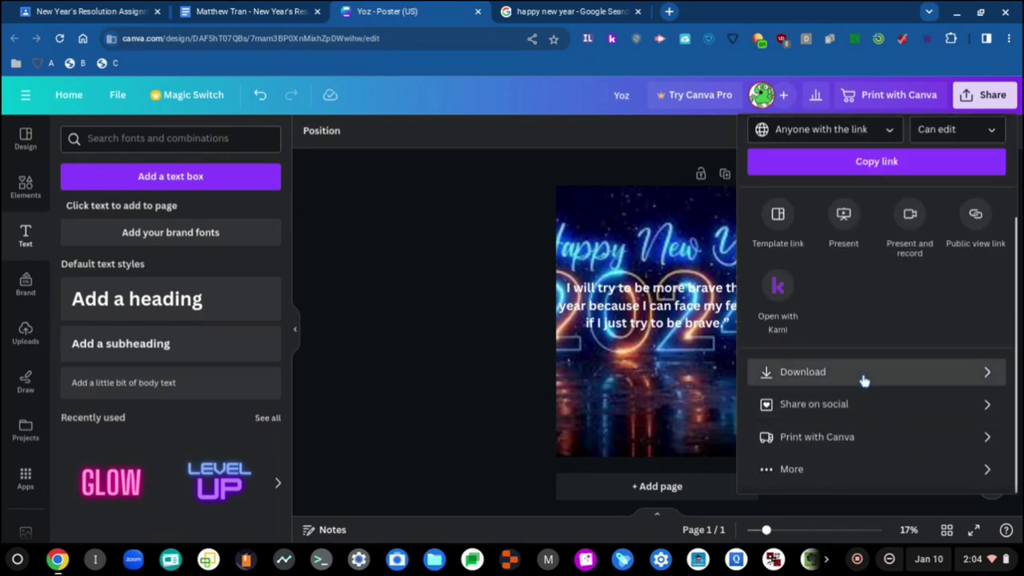
left_click(863, 375)
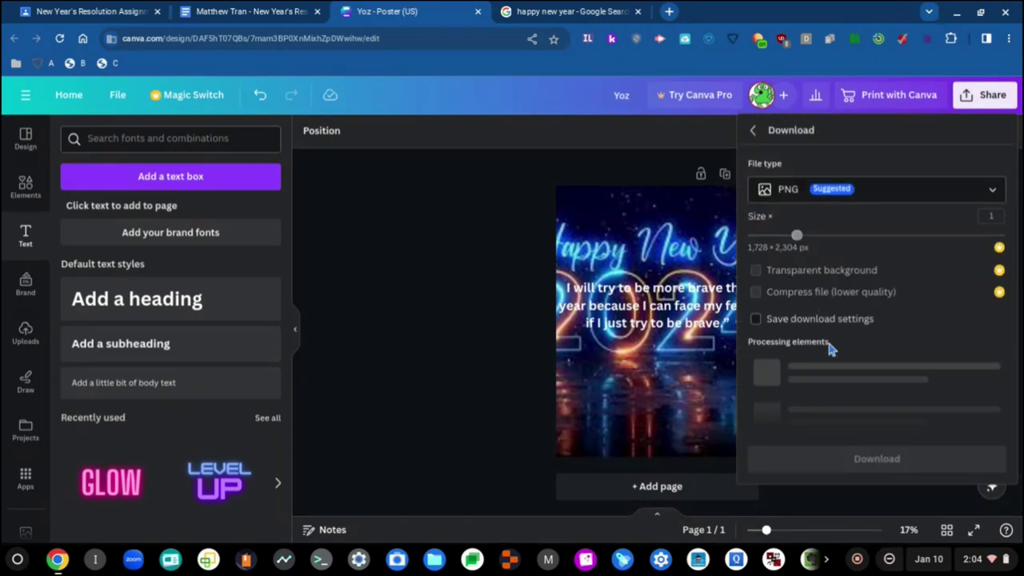
left_click(849, 319)
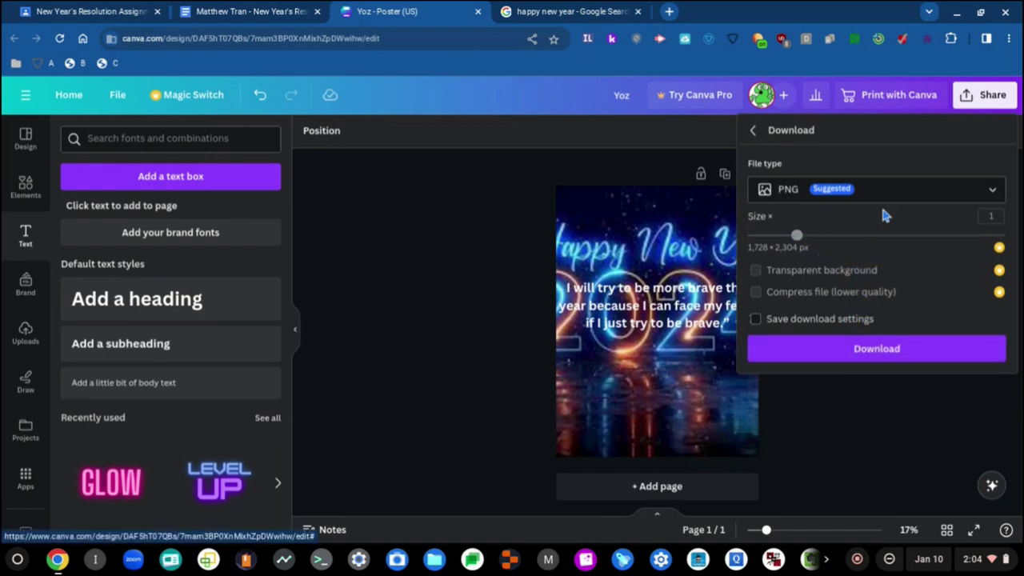
left_click(898, 186)
scroll(889, 303, "down", 3)
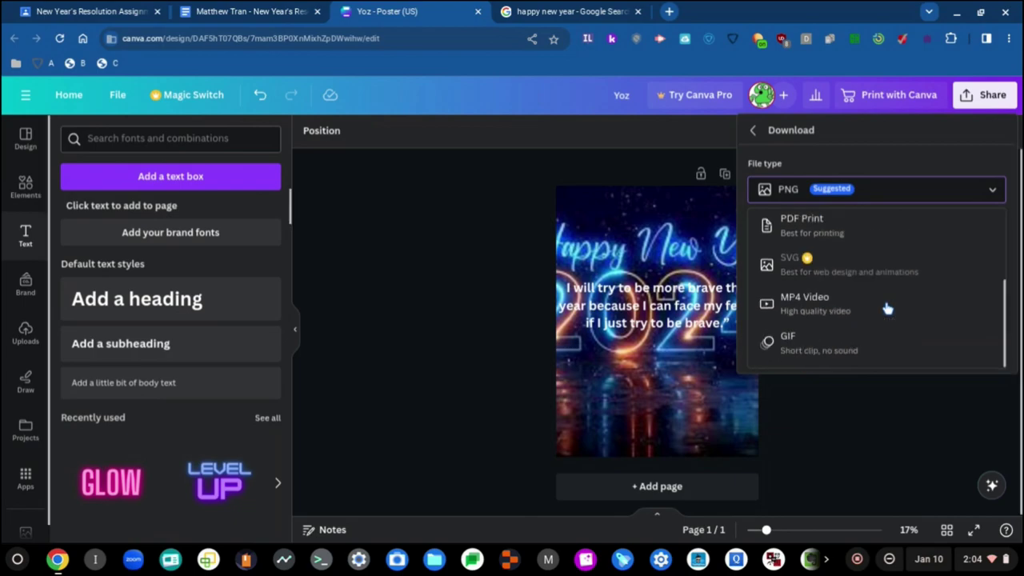
scroll(888, 308, "up", 1)
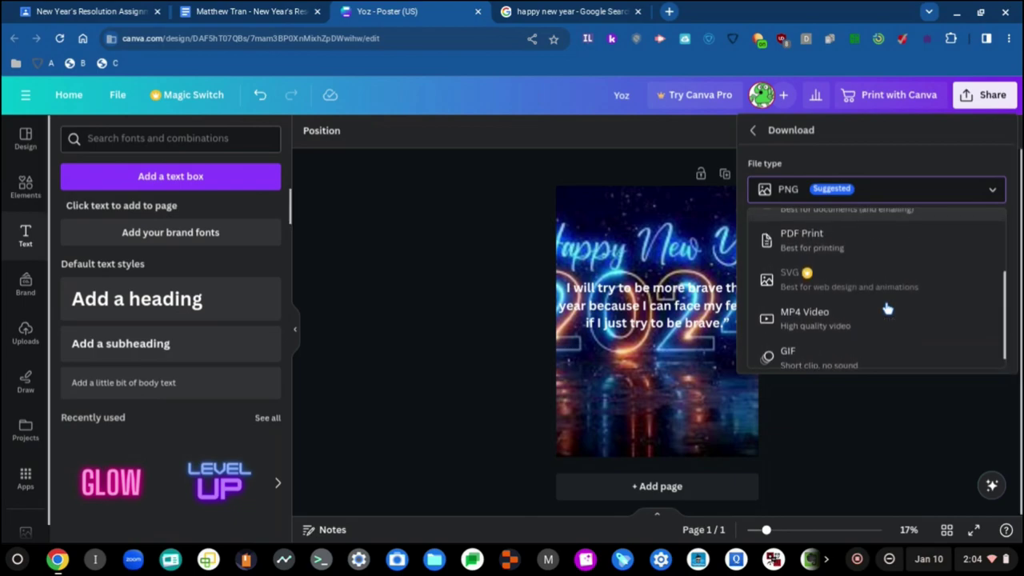
scroll(888, 309, "up", 3)
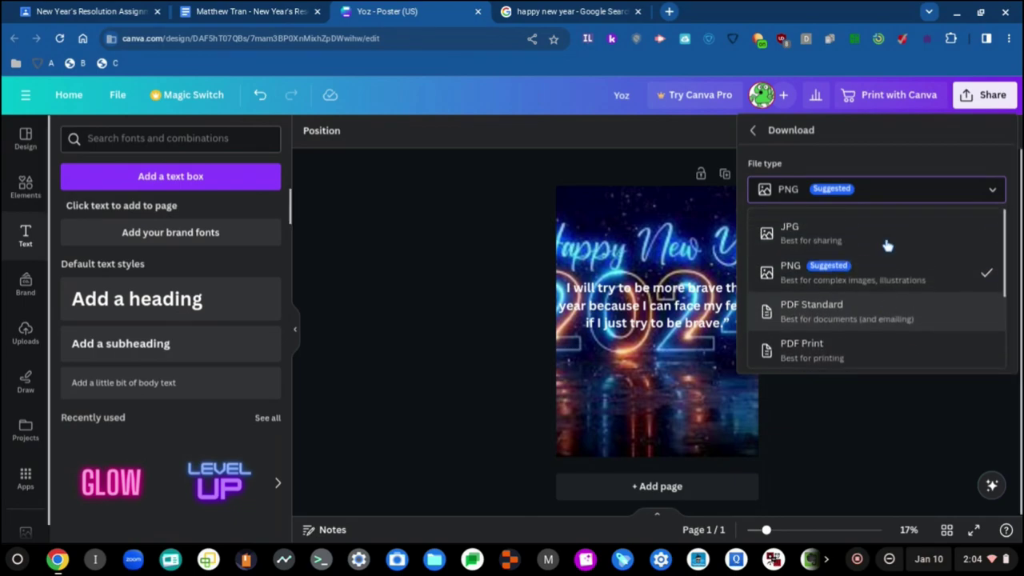
left_click(901, 187)
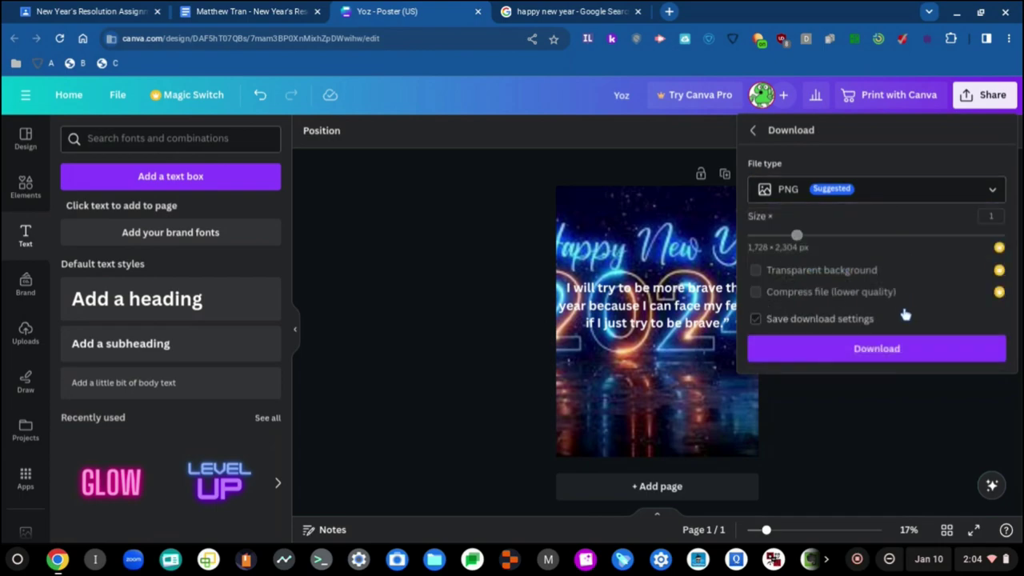
left_click(897, 349)
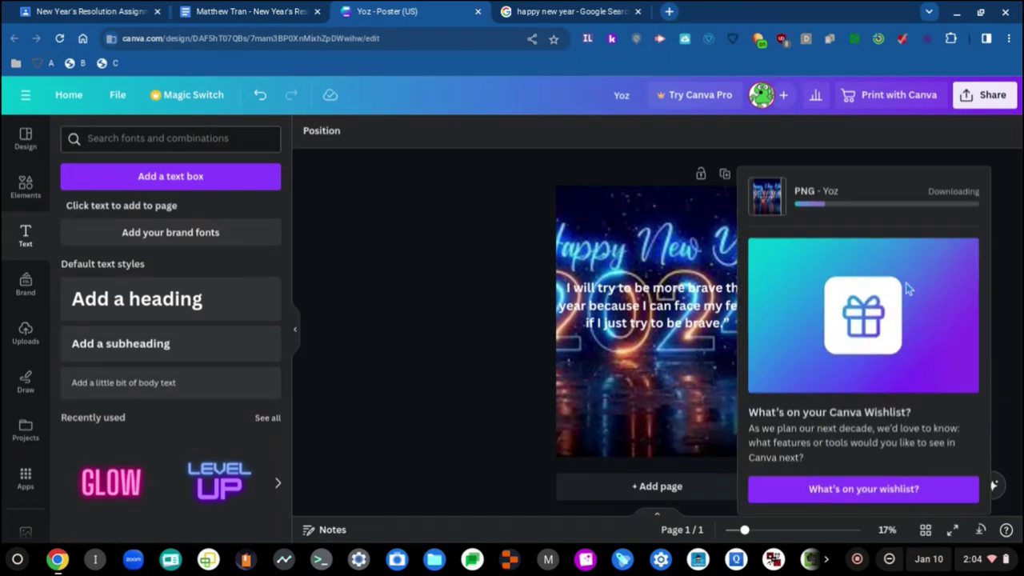
- Add an opening quotation mark before 'I' in the quote and open the recent downloads
left_click(580, 295)
left_click(566, 288)
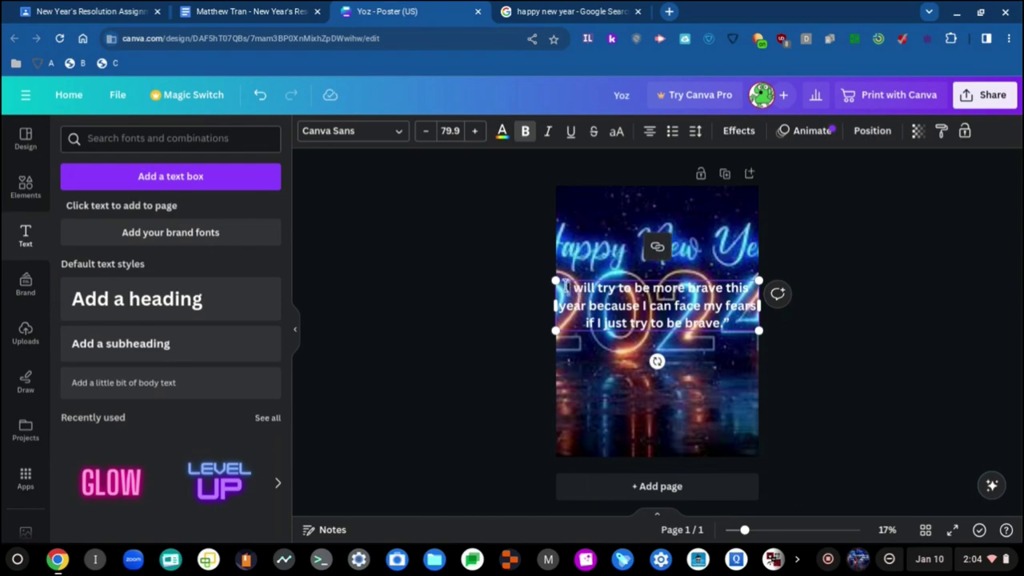
type("\"")
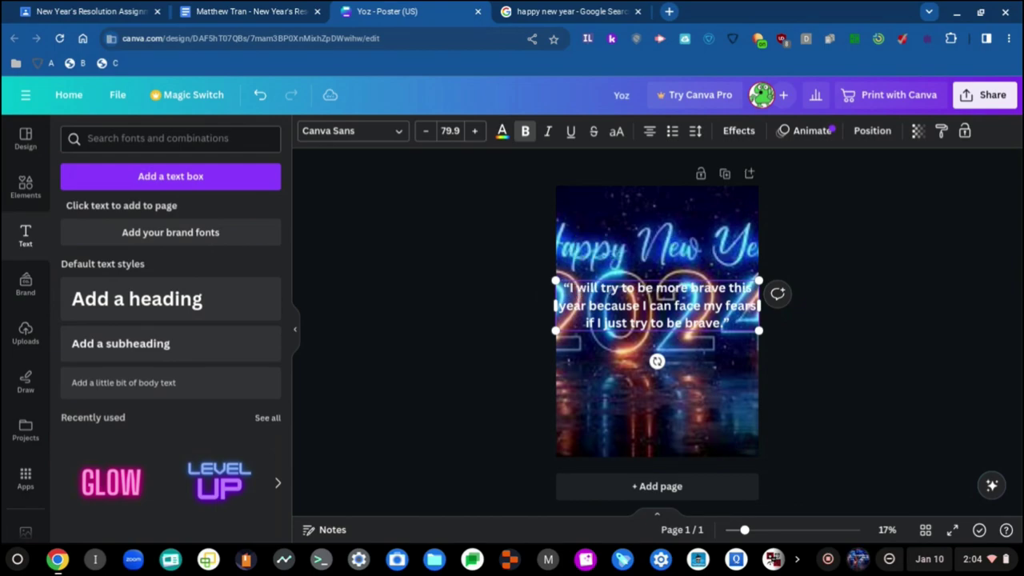
left_click(796, 238)
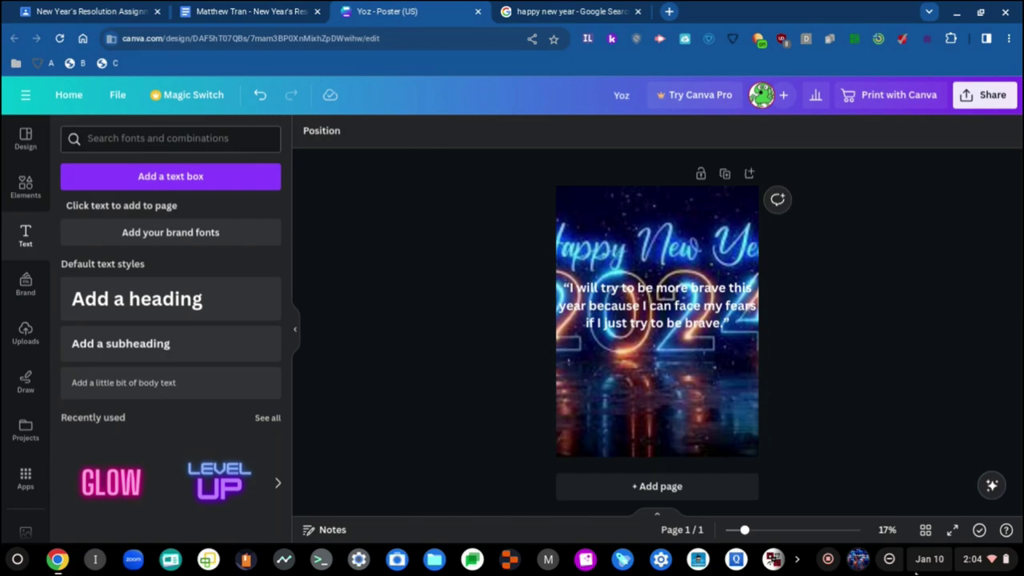
left_click(858, 558)
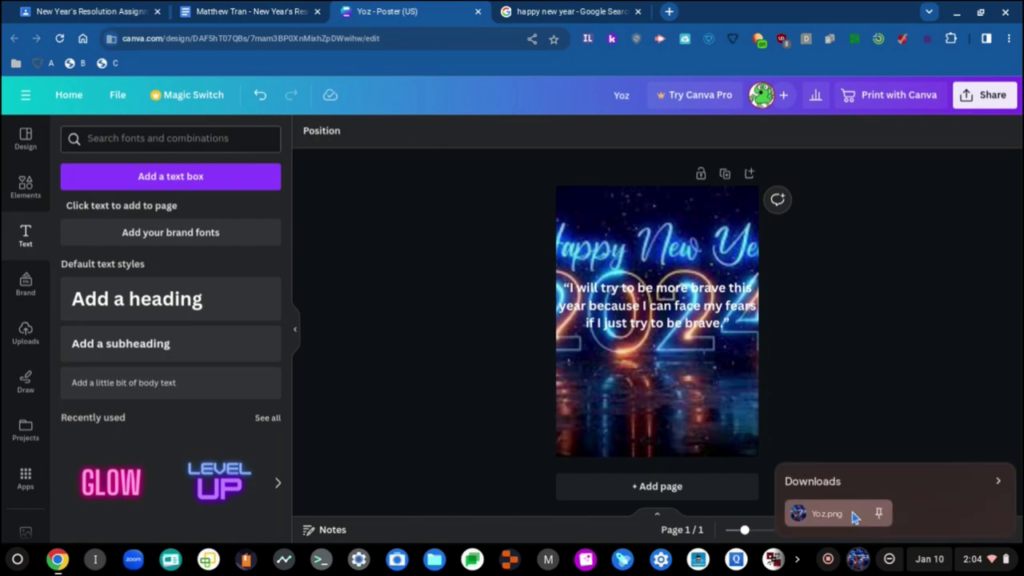
- Open Yoz.png in Gallery, delete it, and close the image viewer
left_click(841, 282)
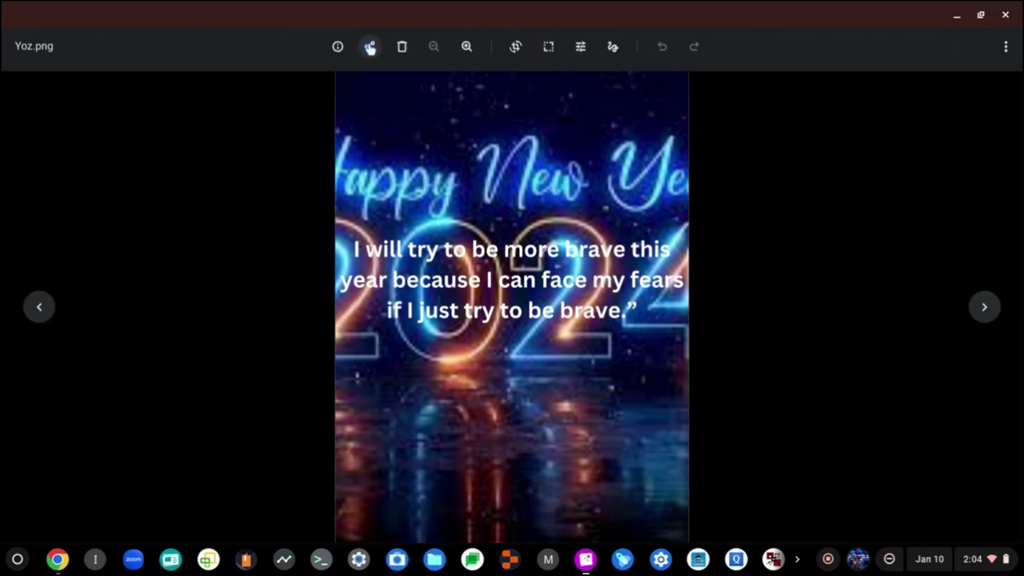
left_click(401, 46)
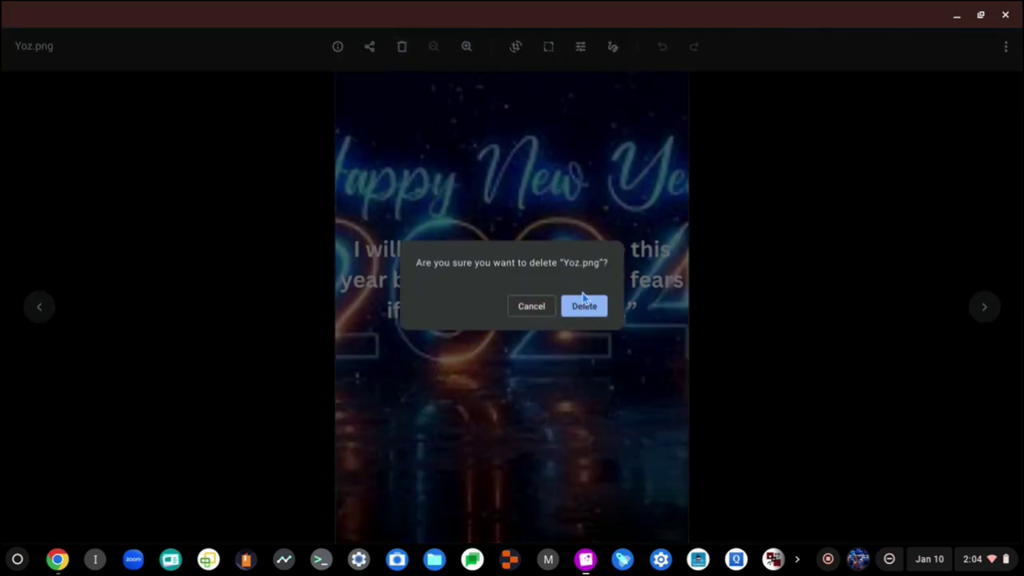
left_click(584, 306)
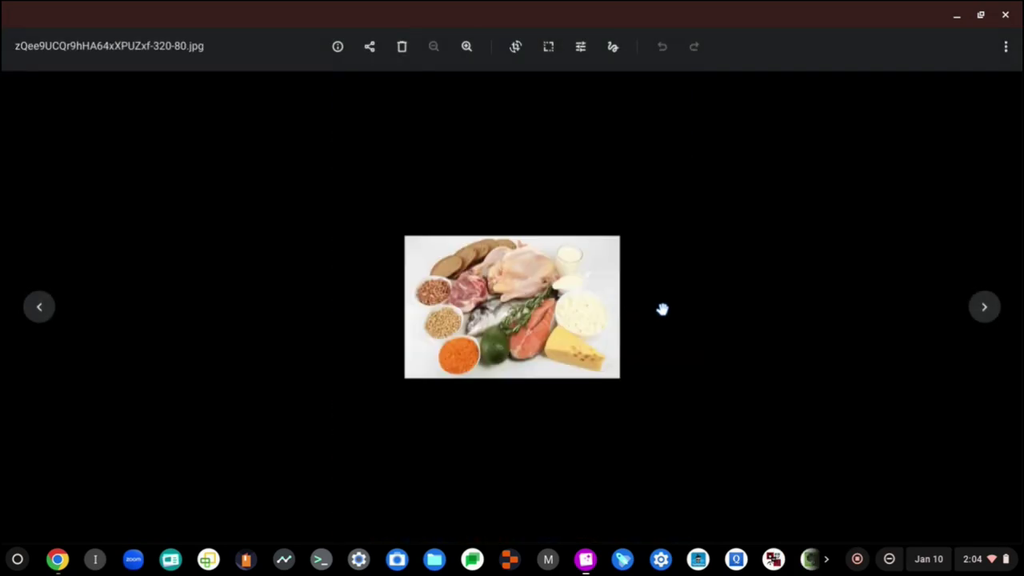
left_click(1005, 14)
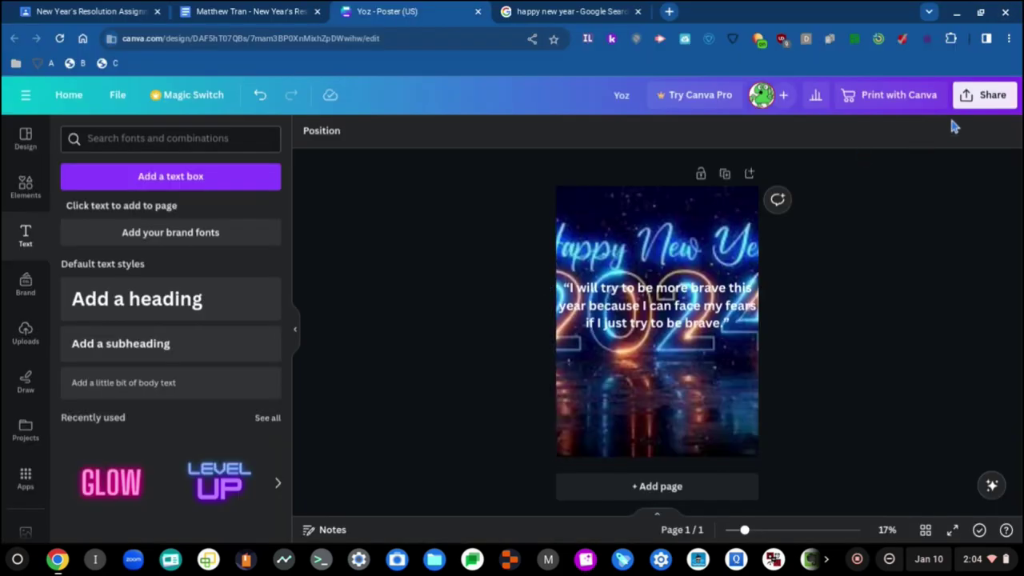
- Download the corrected poster again as a PNG
left_click(976, 96)
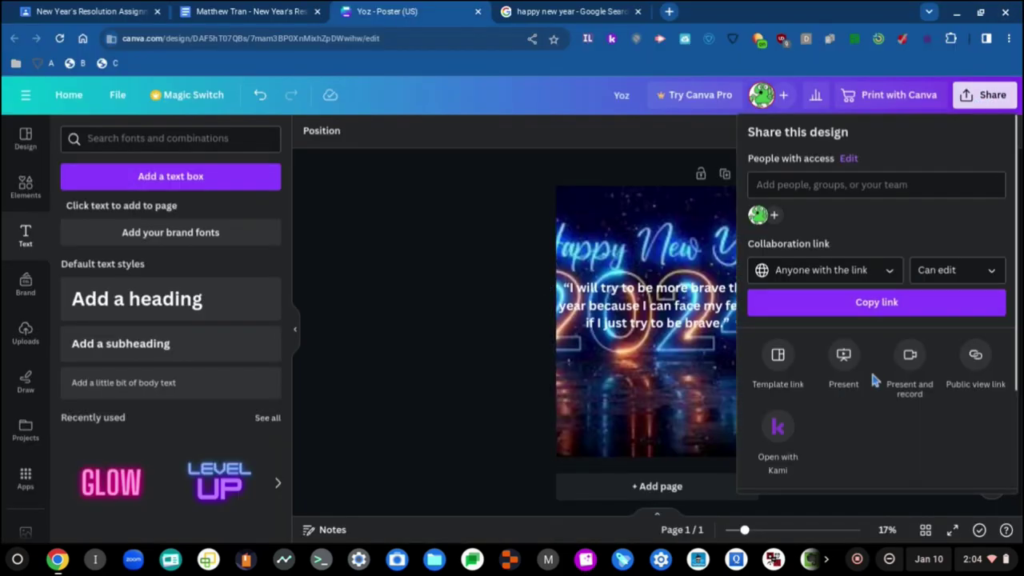
scroll(864, 408, "down", 2)
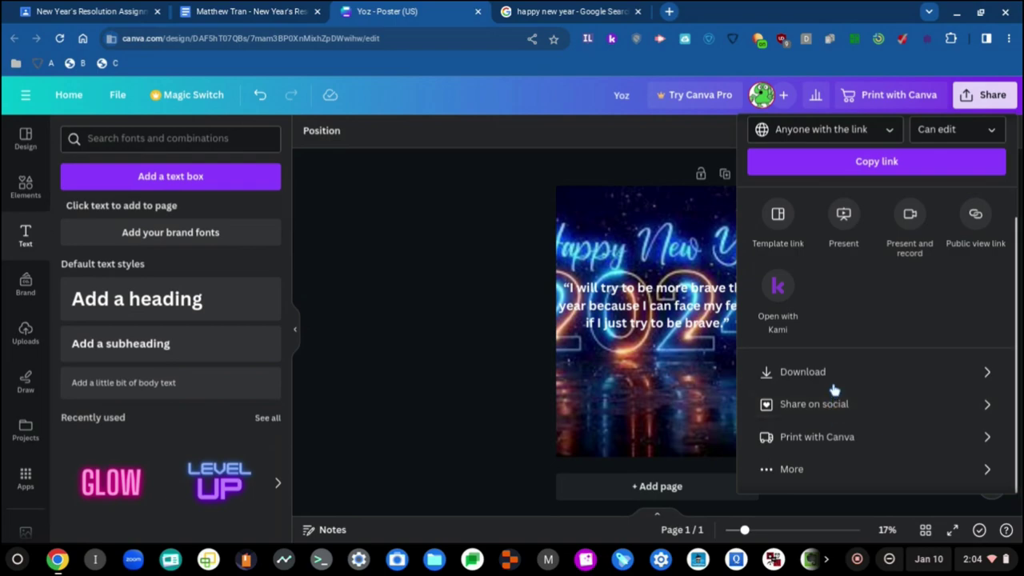
left_click(840, 375)
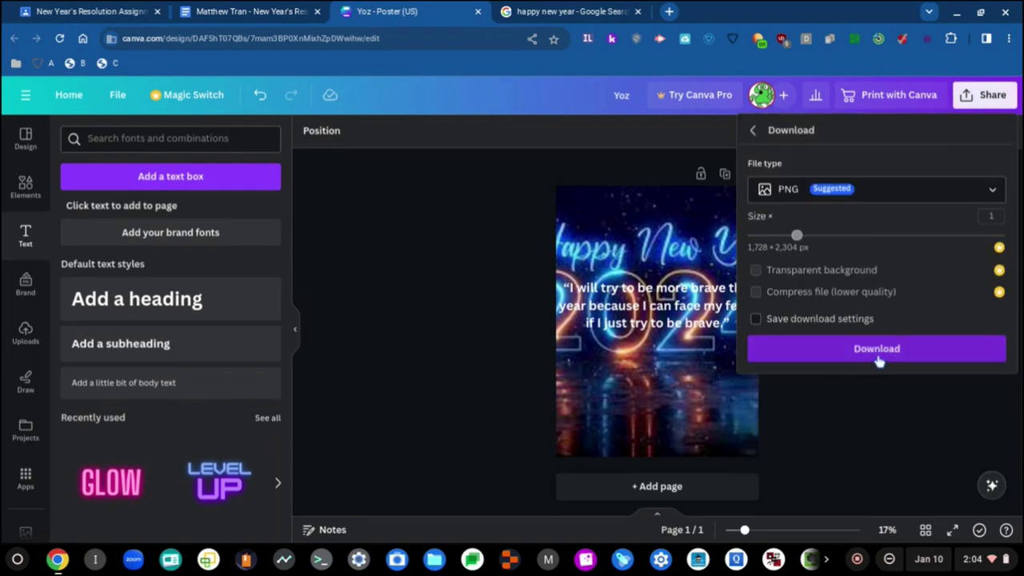
left_click(888, 352)
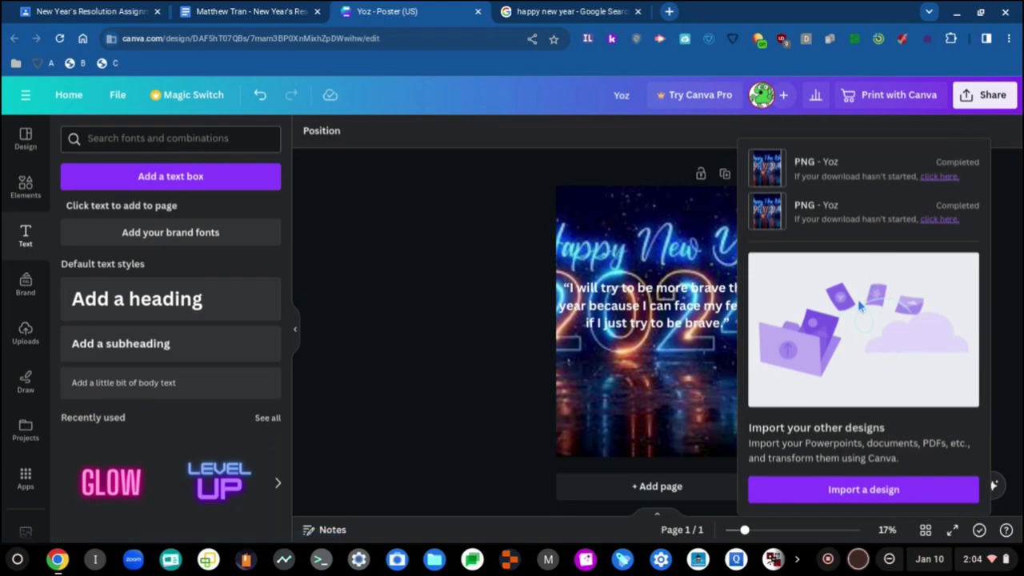
left_click(388, 262)
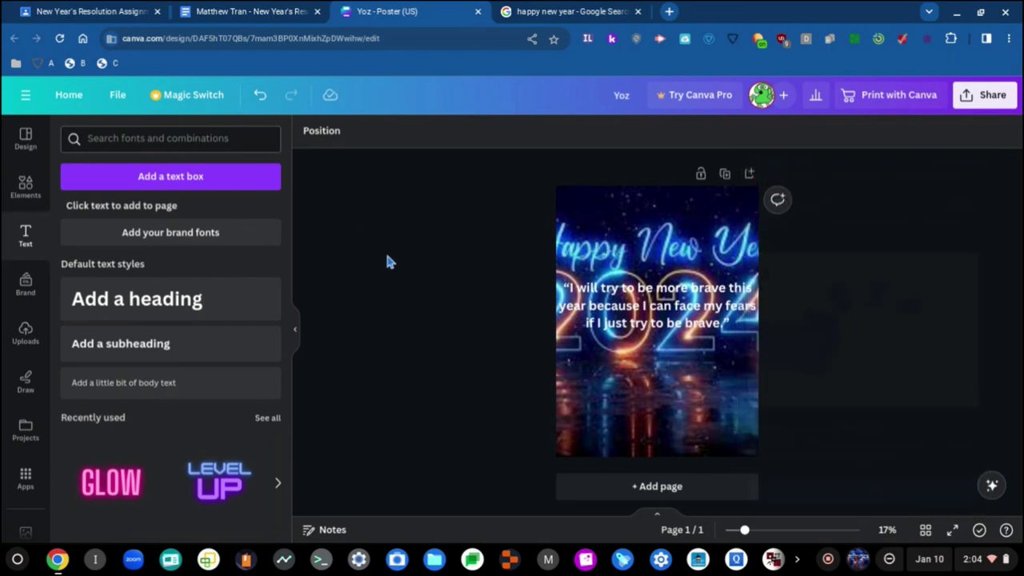
- Close the Canva tab and return to the New Year's Resolutions Google Doc
key("ctrl+w")
left_click(298, 8)
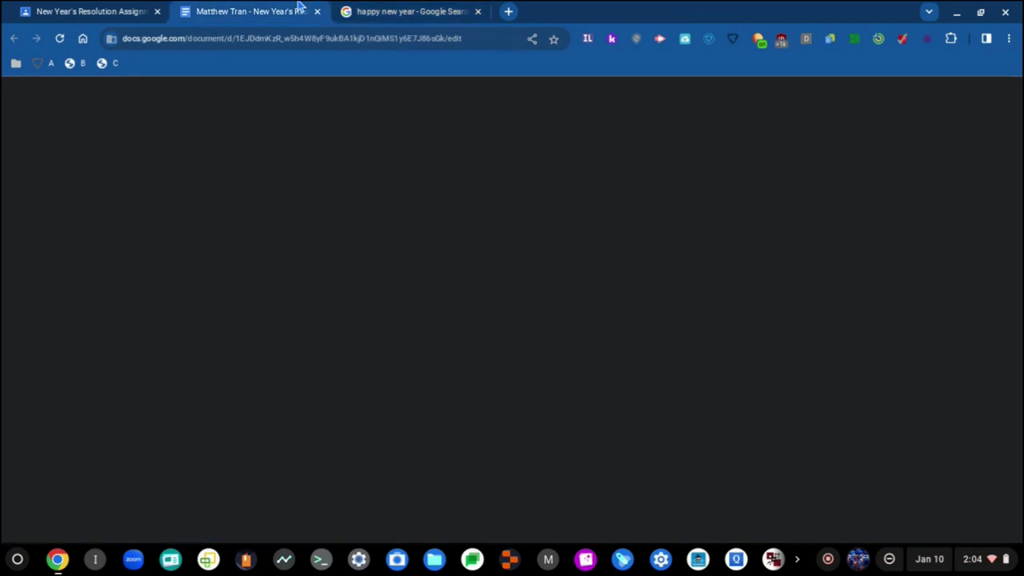
scroll(402, 370, "up", 5)
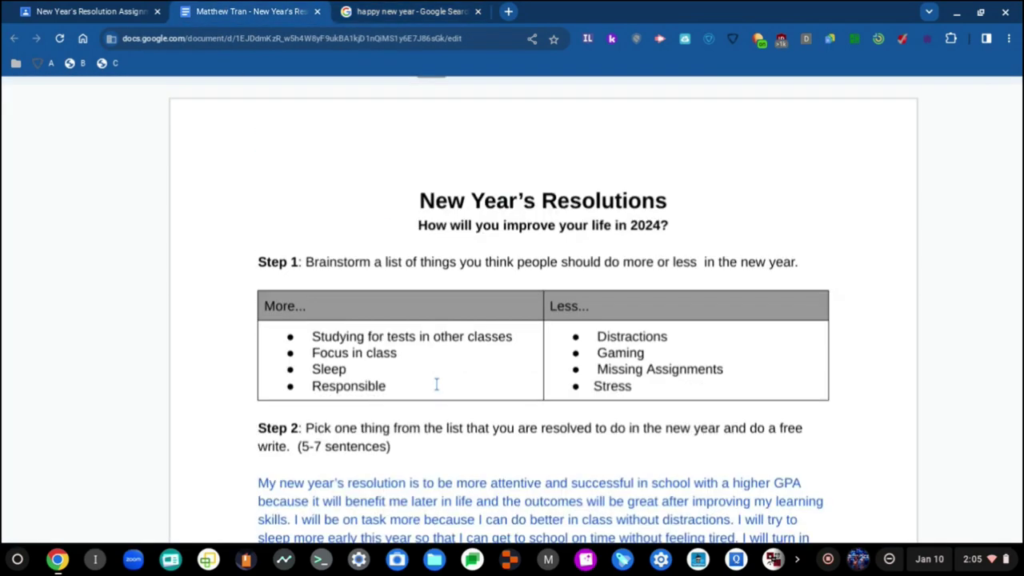
- Close the 'happy new year' image search tab and return to the assignment document
left_click(444, 8)
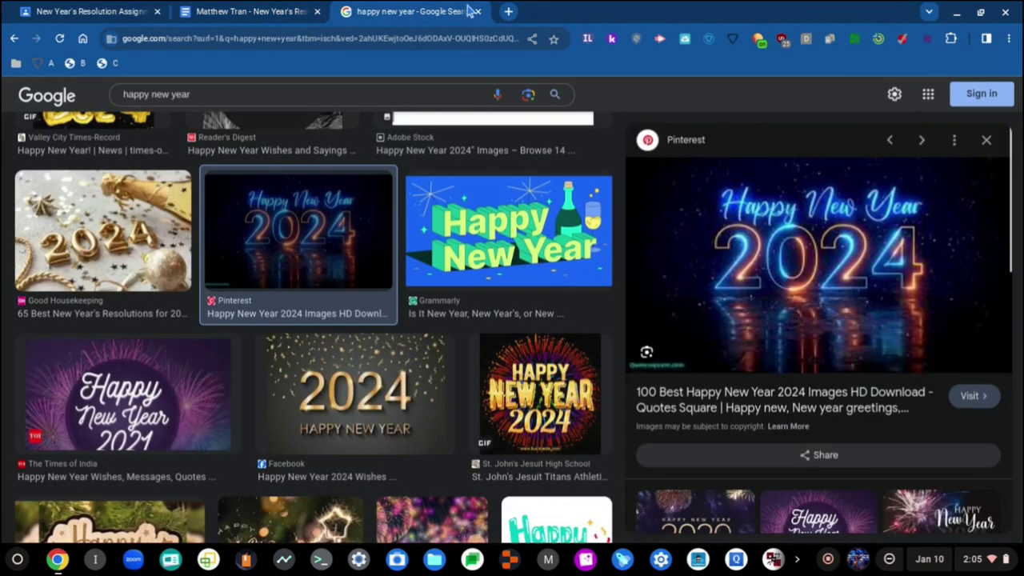
left_click(479, 12)
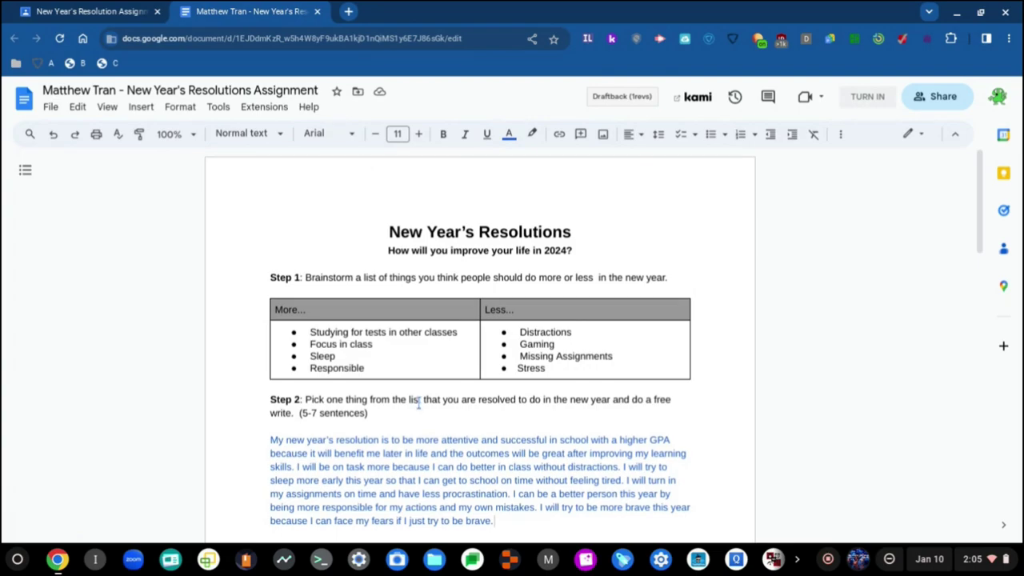
scroll(384, 264, "down", 15)
scroll(359, 302, "up", 15)
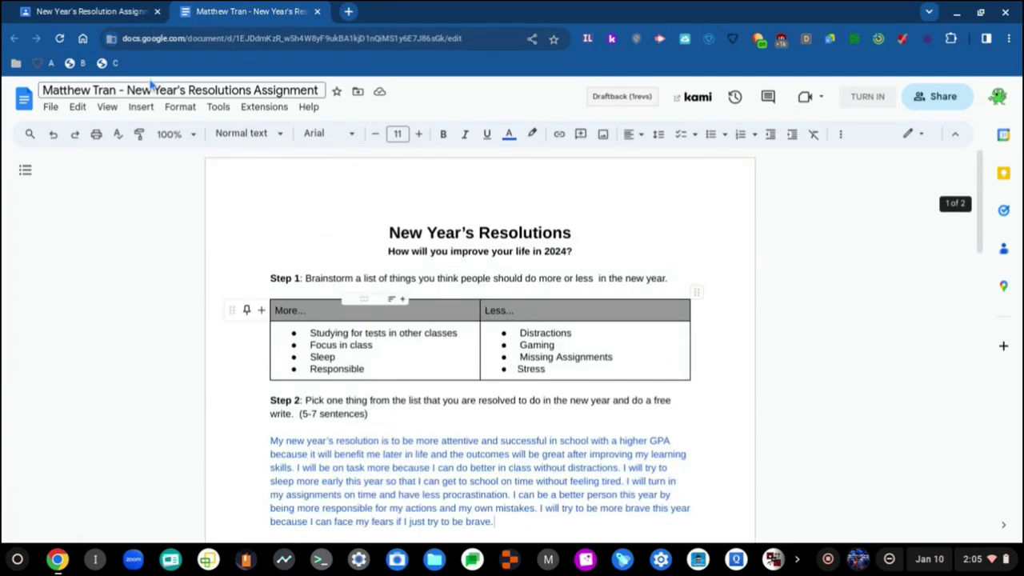
left_click(141, 107)
mouse_move(165, 113)
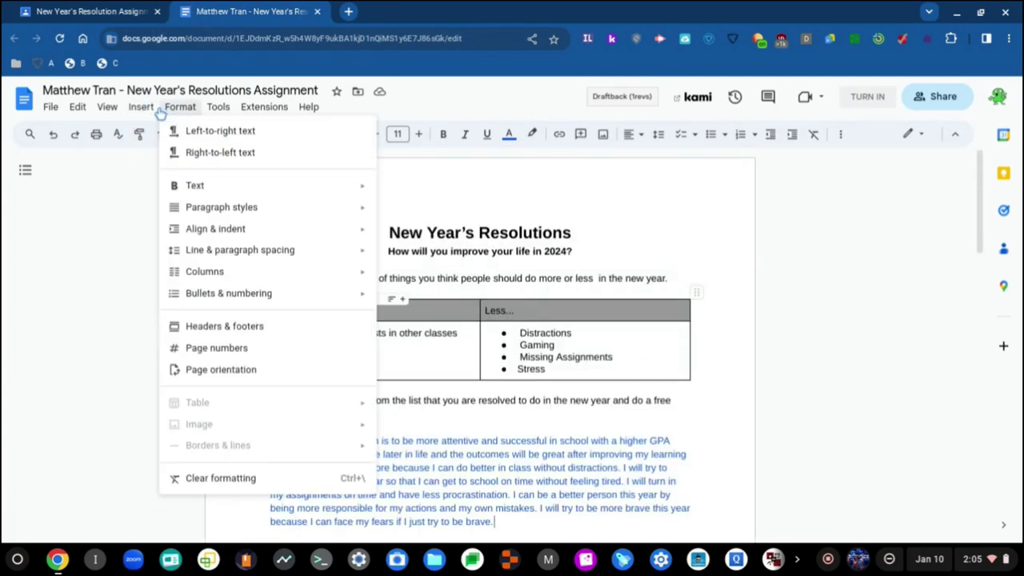
mouse_move(157, 137)
left_click(144, 108)
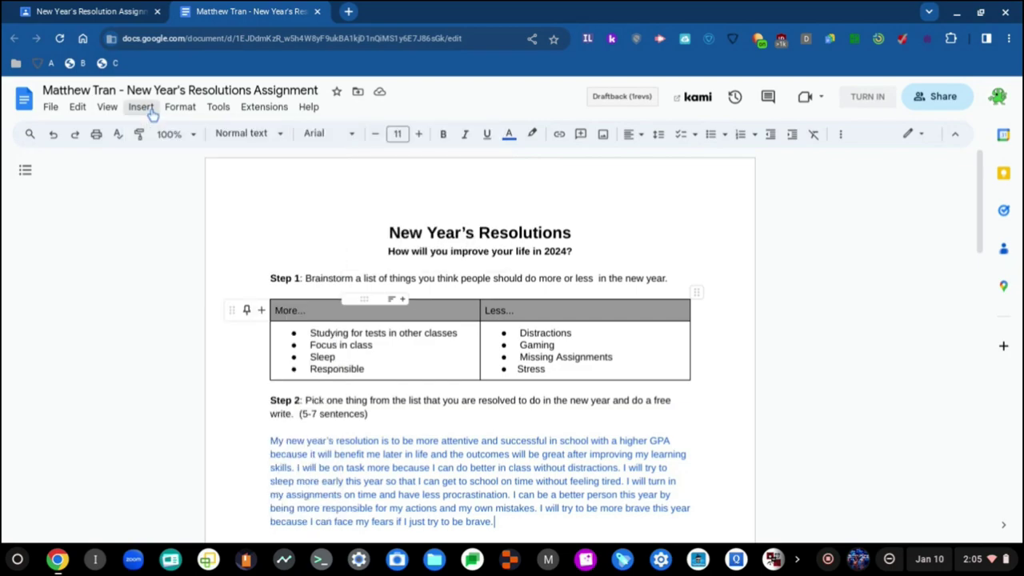
- Change the third More-column bullet in the table from 'Sleep' to 'Time Management'
left_click(352, 358)
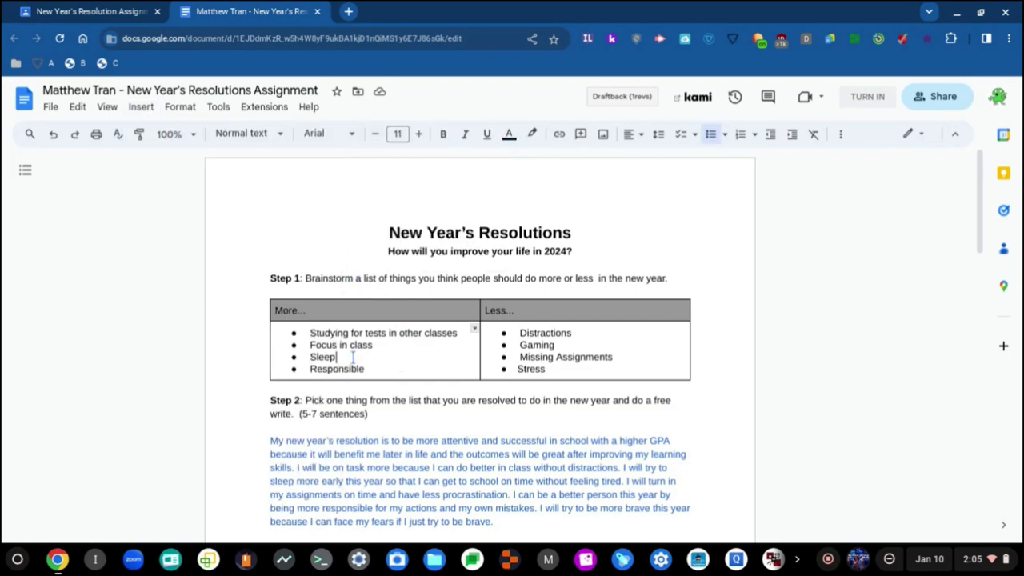
key("BackSpace")
key("BackSpace")
key("BackSpace")
key("BackSpace")
key("BackSpace")
type("Time Management")
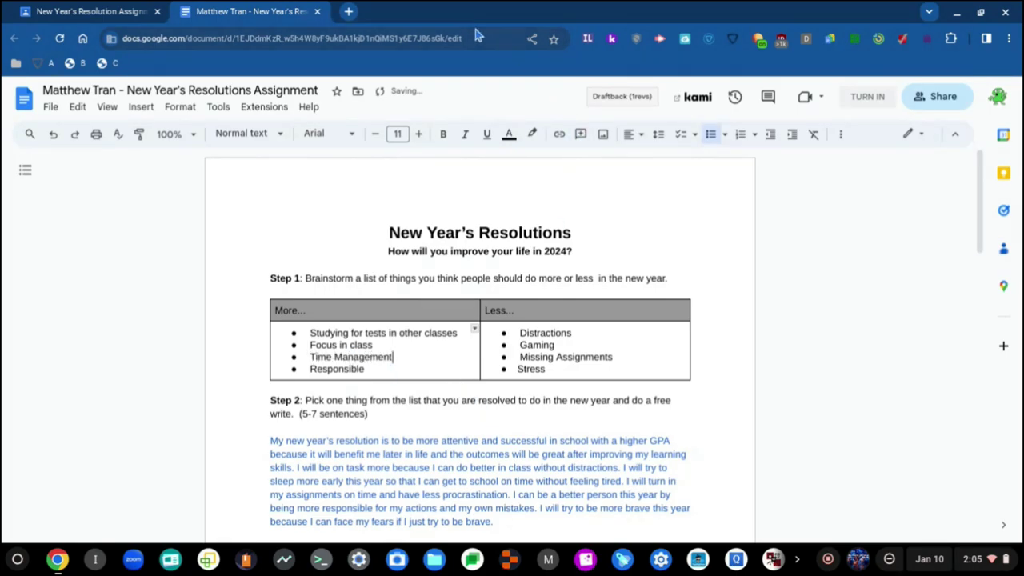
left_click(516, 370)
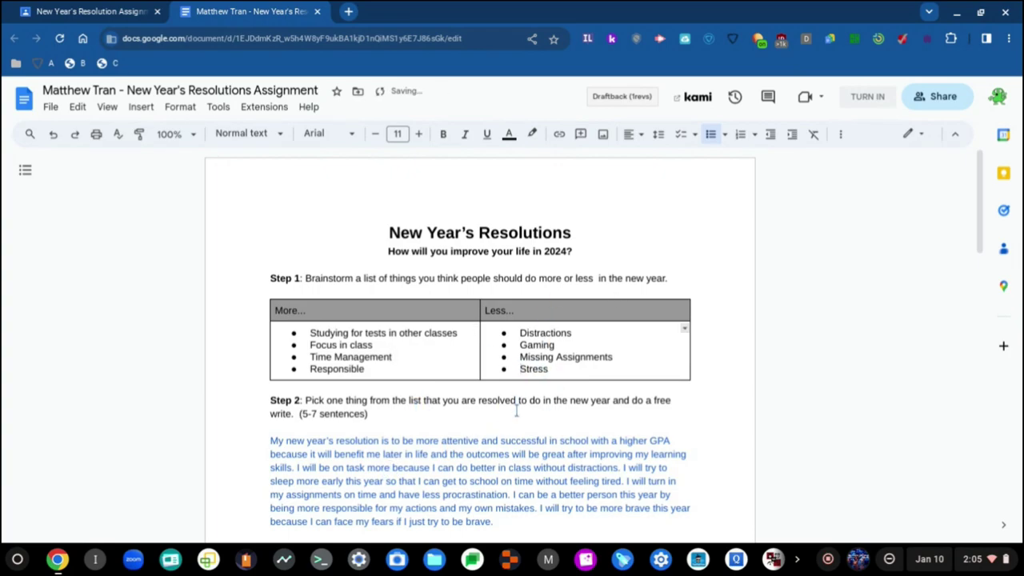
scroll(516, 416, "down", 4)
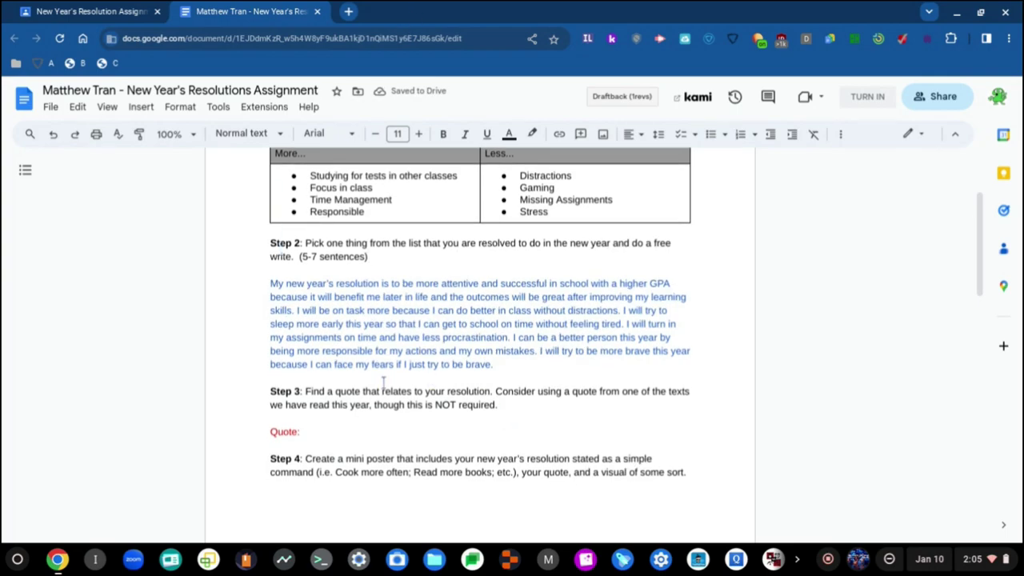
scroll(383, 379, "down", 5)
scroll(332, 256, "up", 4)
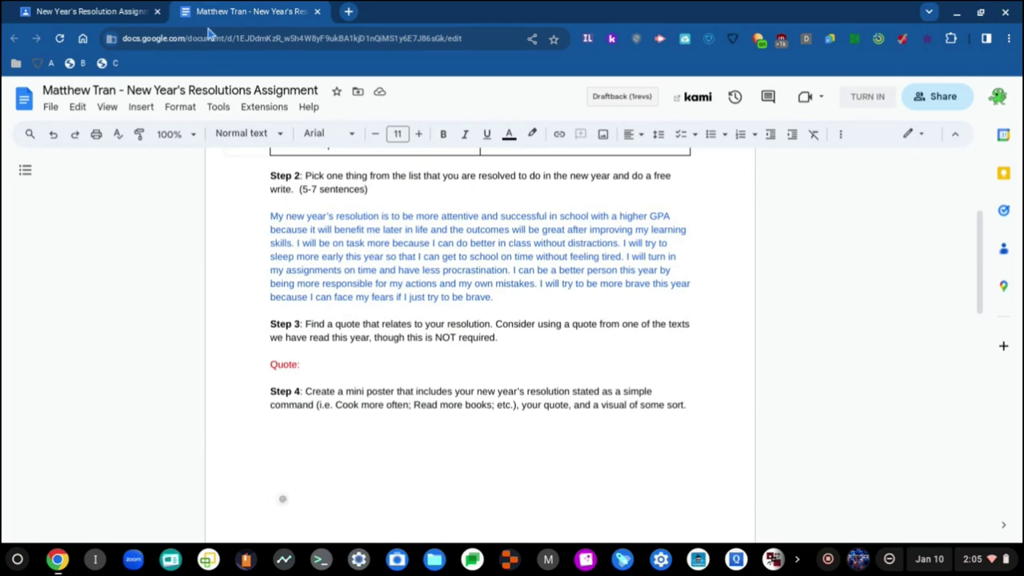
- Insert the Yoz.png poster image from My Drive below Step 4
left_click(144, 106)
mouse_move(183, 148)
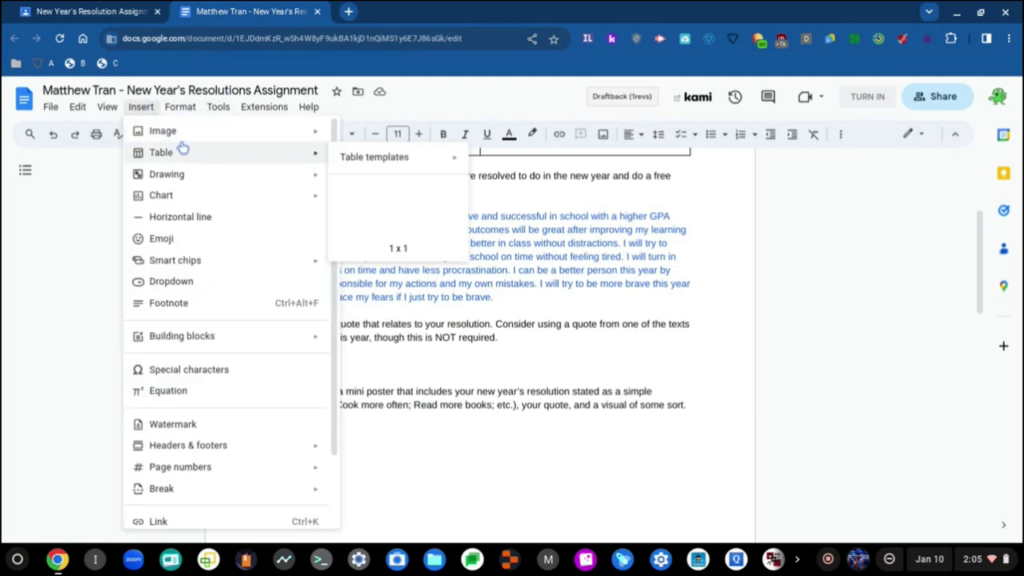
mouse_move(199, 133)
left_click(393, 136)
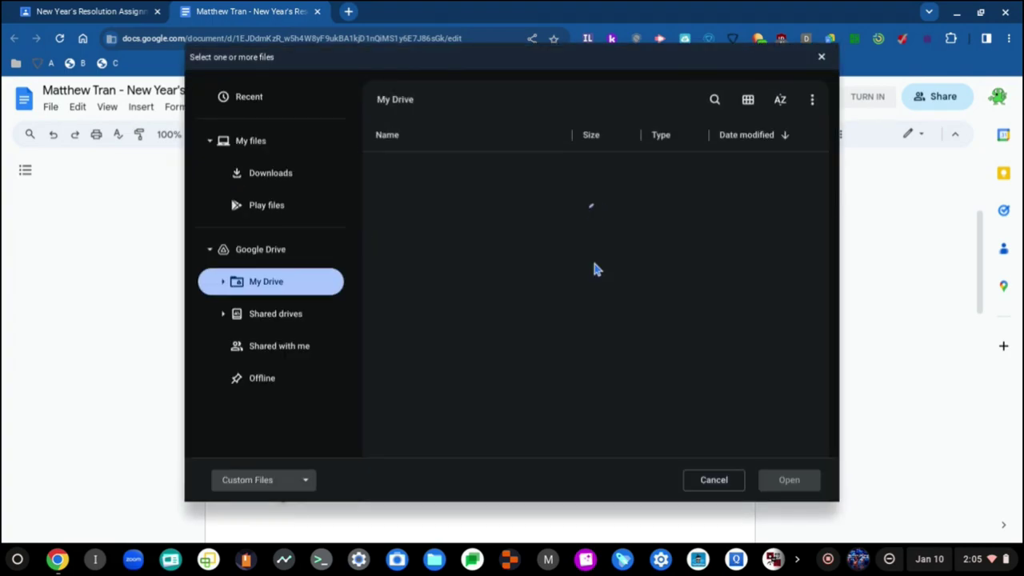
scroll(488, 228, "down", 5)
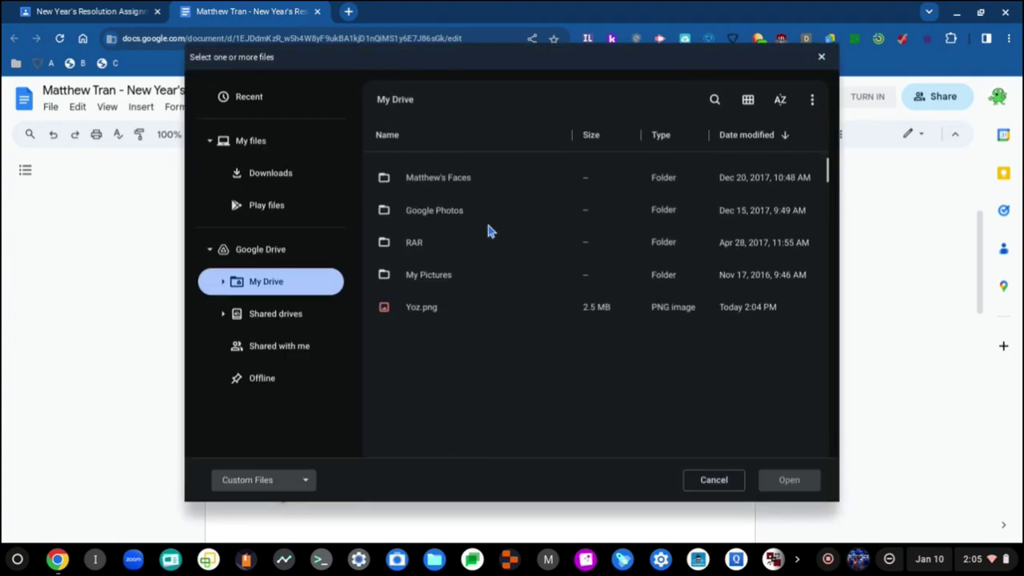
left_click(490, 209)
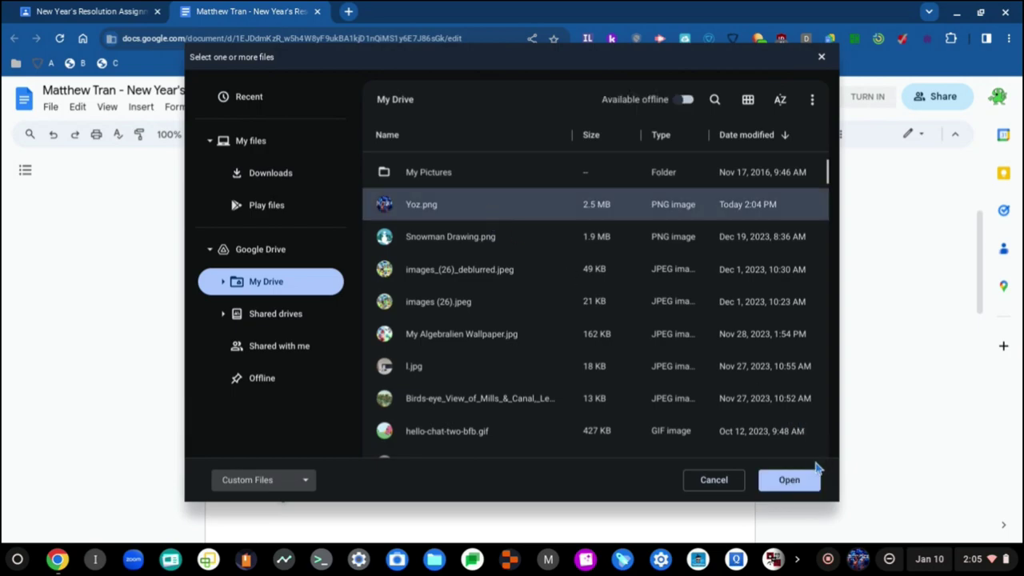
left_click(789, 479)
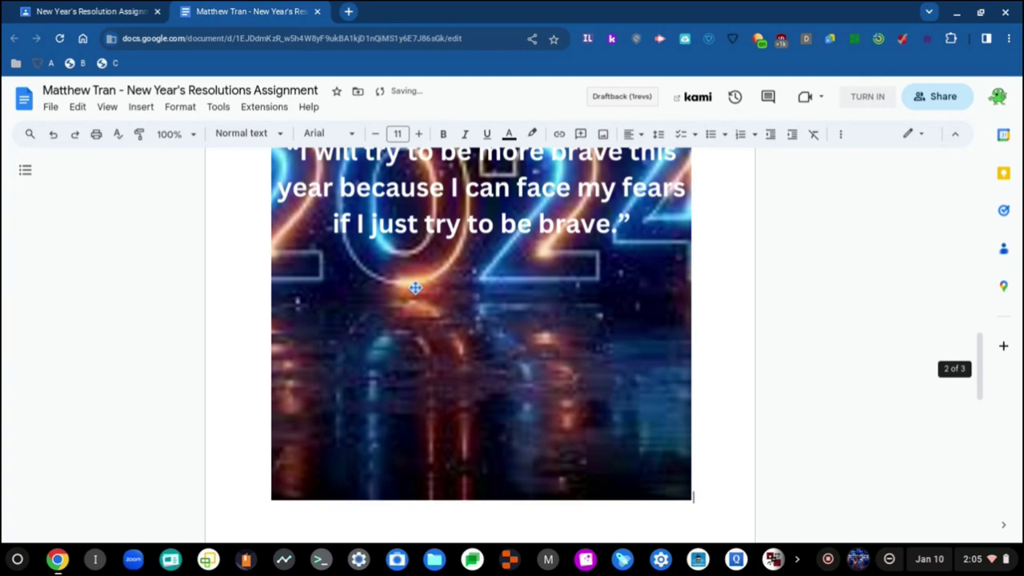
- Shrink the inserted poster image narrower with two drags of its top-left corner
scroll(415, 288, "up", 3)
scroll(588, 337, "up", 8)
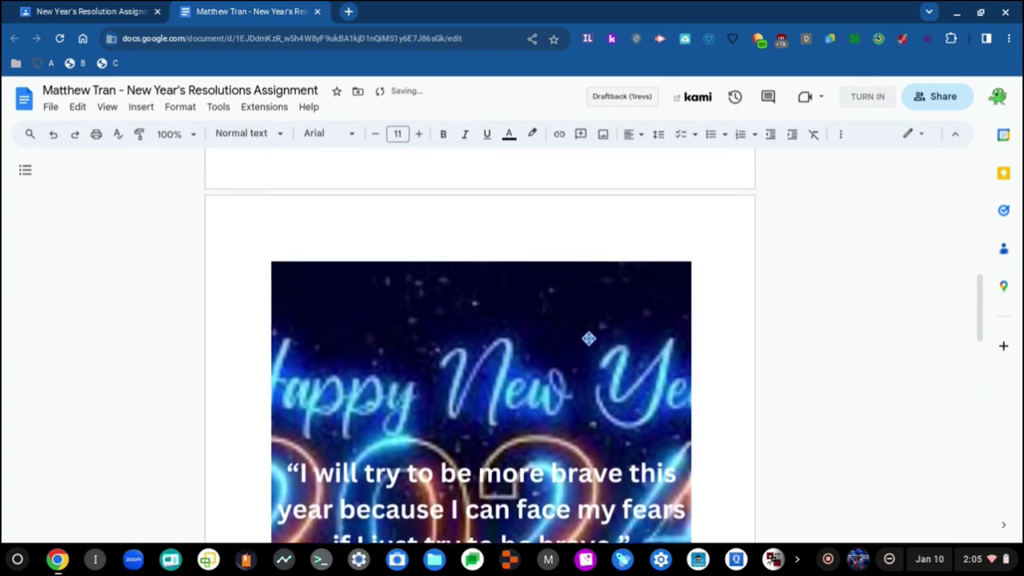
scroll(588, 338, "down", 5)
scroll(588, 338, "up", 1)
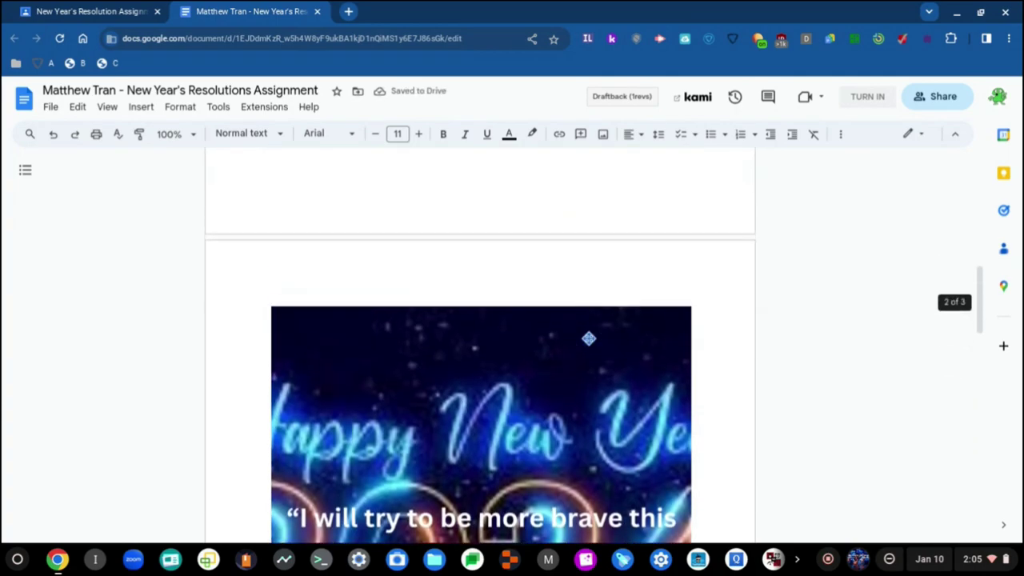
left_click(590, 339)
left_click_drag(275, 312, 382, 364)
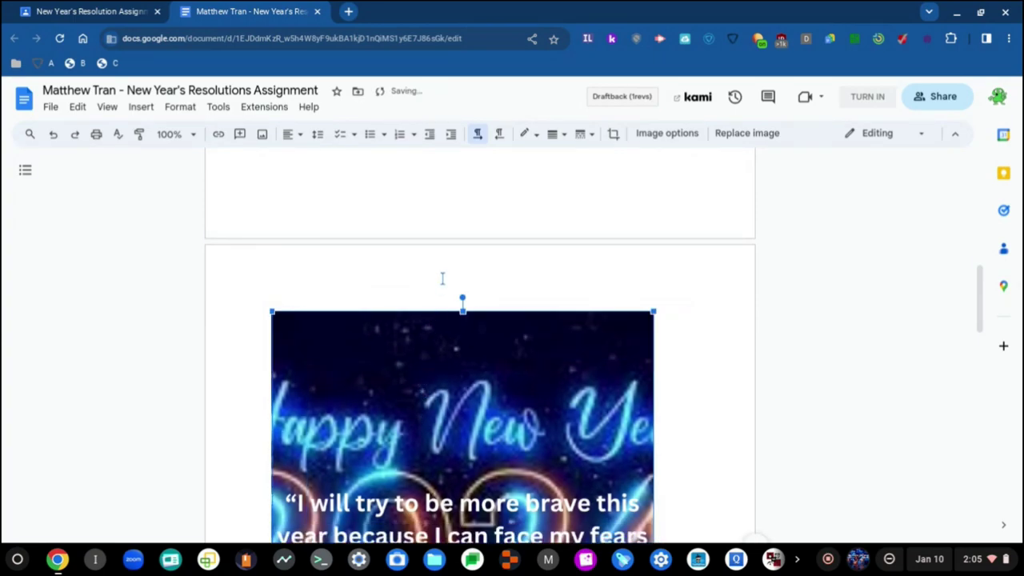
scroll(441, 278, "up", 3)
scroll(442, 278, "down", 5)
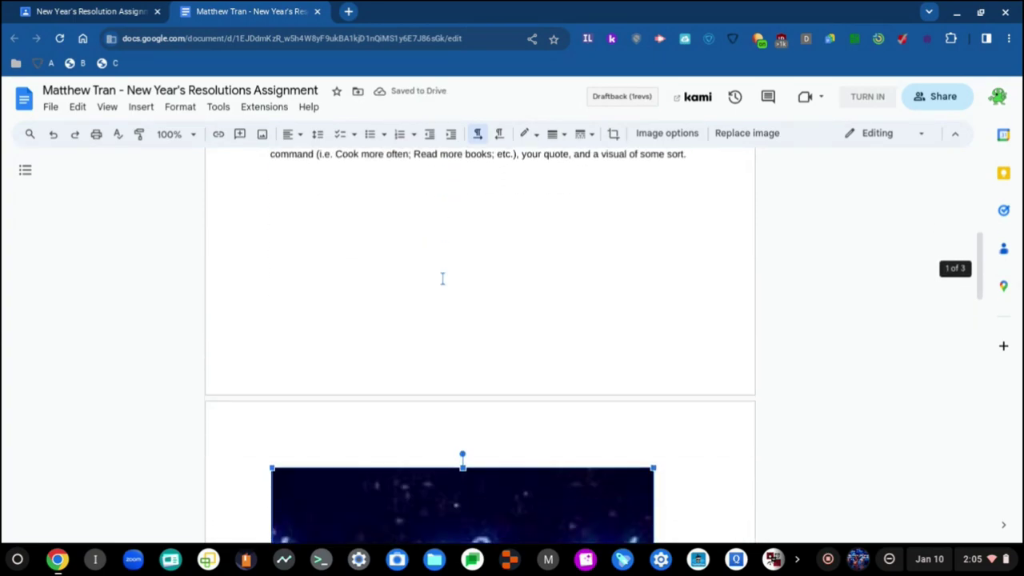
scroll(441, 277, "down", 3)
scroll(442, 278, "up", 10)
scroll(442, 277, "down", 8)
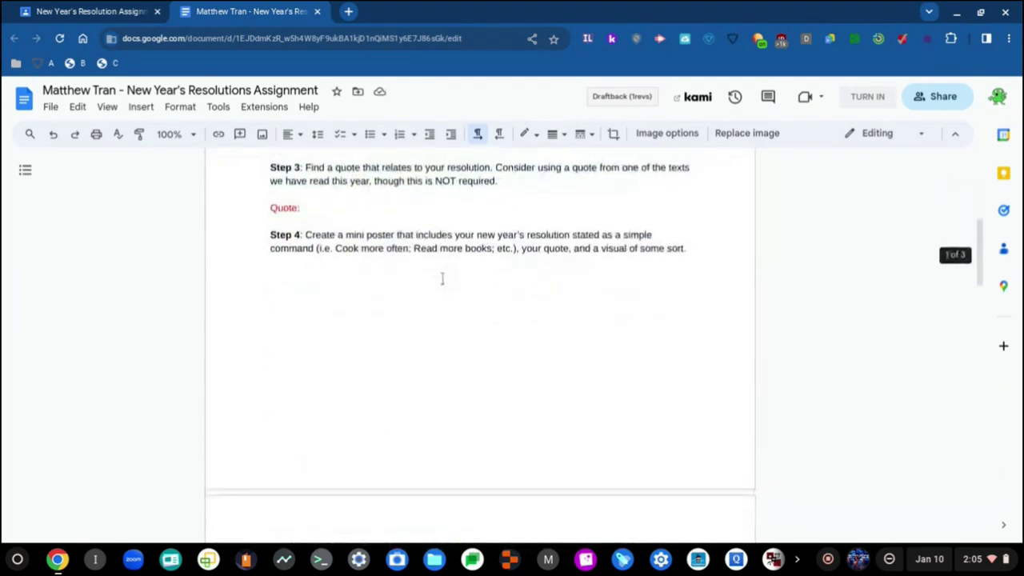
scroll(441, 278, "up", 1)
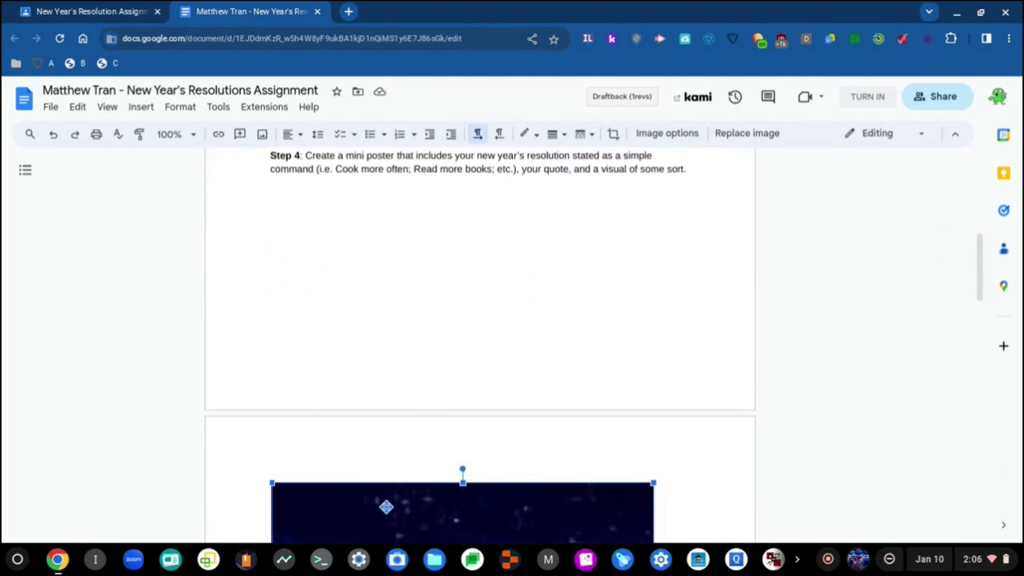
scroll(424, 232, "up", 2)
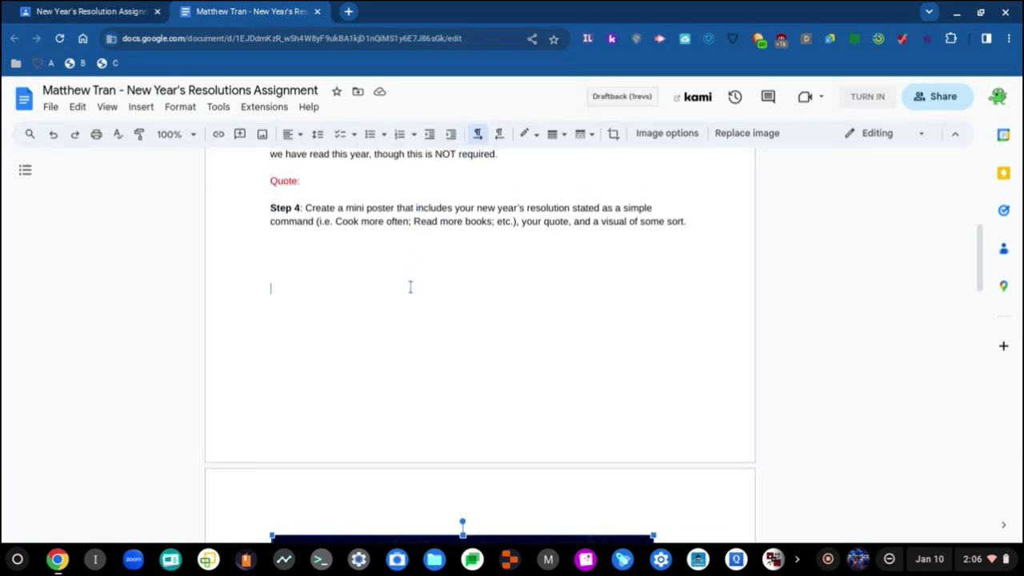
scroll(410, 288, "down", 3)
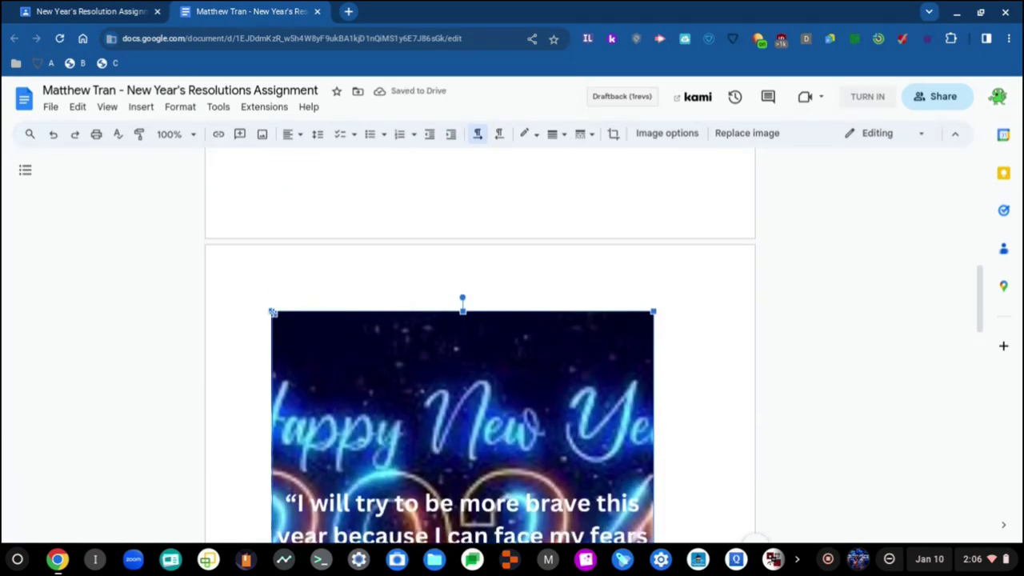
left_click_drag(272, 312, 307, 332)
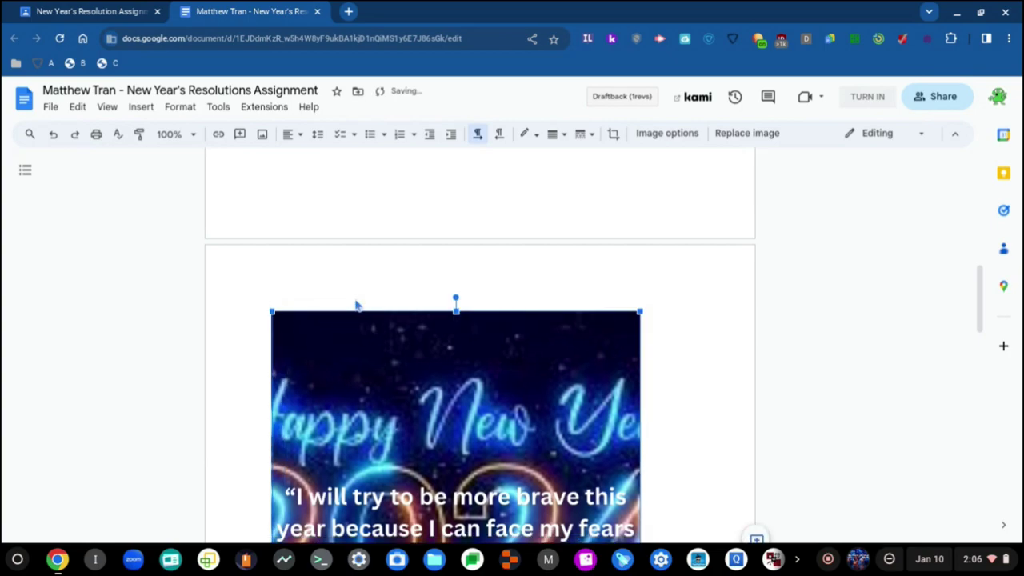
scroll(377, 338, "up", 2)
left_click(269, 192)
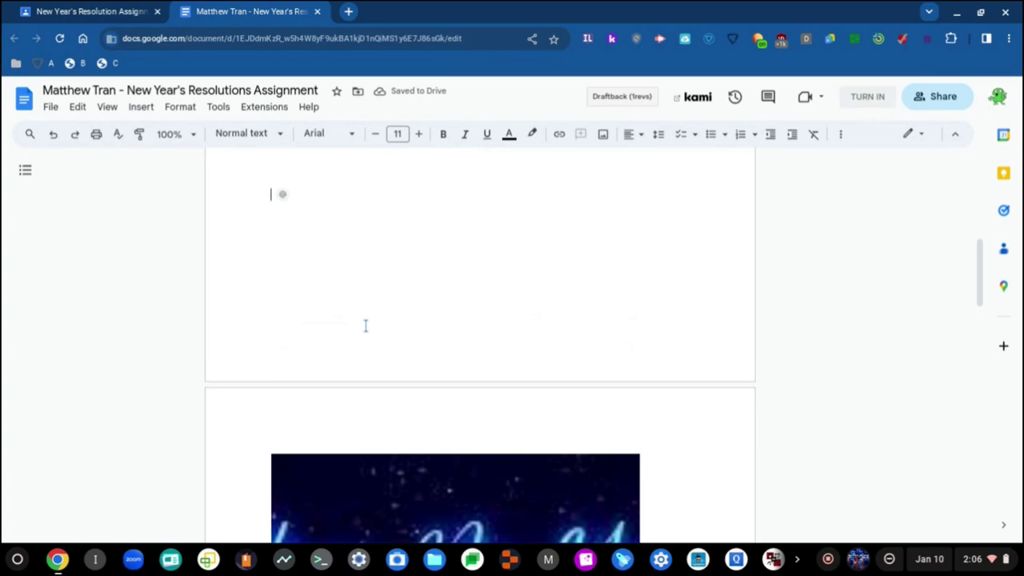
- Reselect the poster and shrink it further with three more corner drags, then deselect
scroll(381, 286, "down", 5)
scroll(381, 286, "up", 1)
scroll(382, 286, "down", 2)
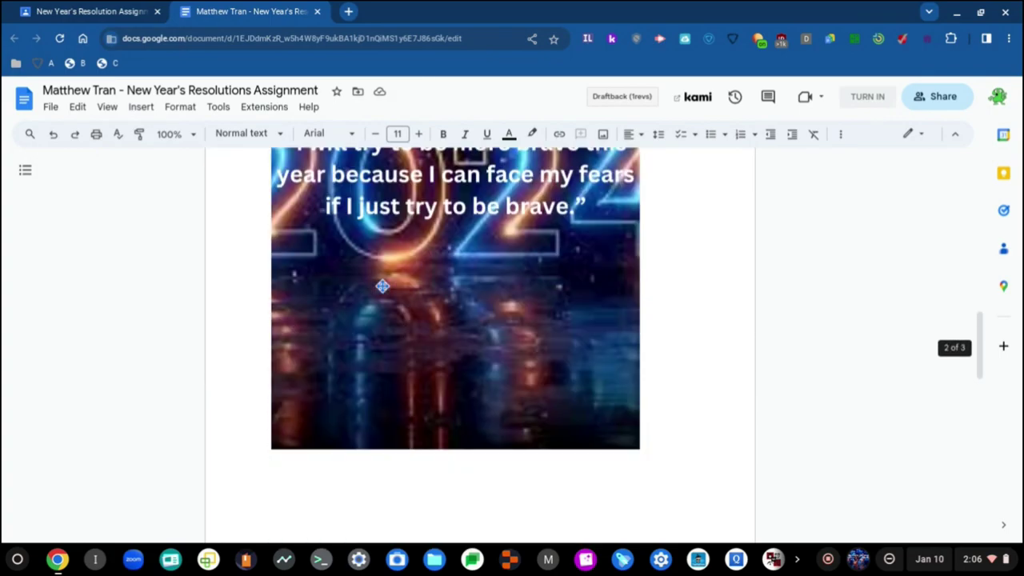
scroll(382, 286, "up", 4)
scroll(382, 286, "down", 2)
left_click(446, 333)
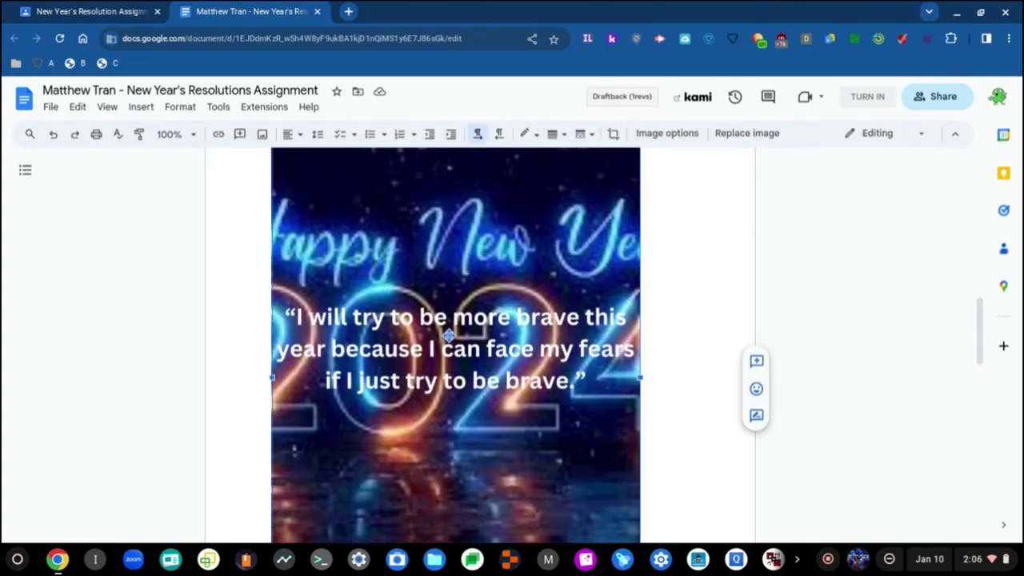
scroll(448, 334, "up", 12)
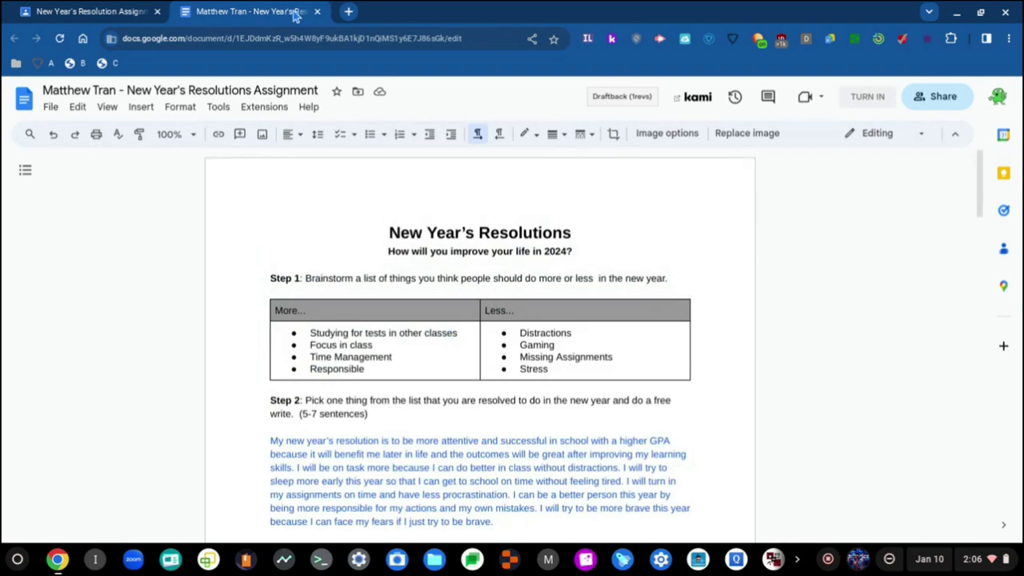
scroll(397, 267, "down", 10)
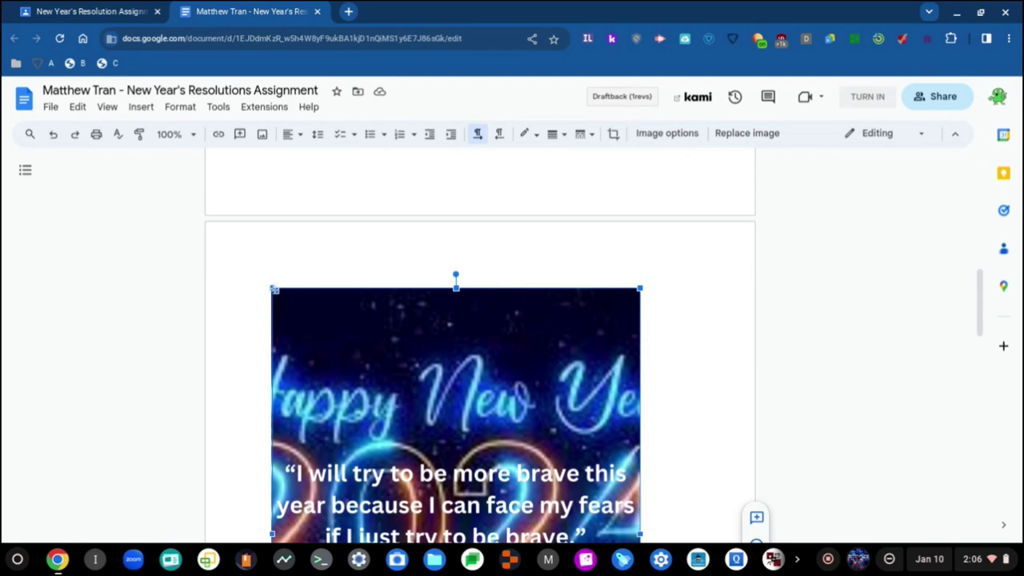
left_click_drag(276, 290, 293, 313)
scroll(422, 281, "up", 5)
scroll(422, 284, "down", 5)
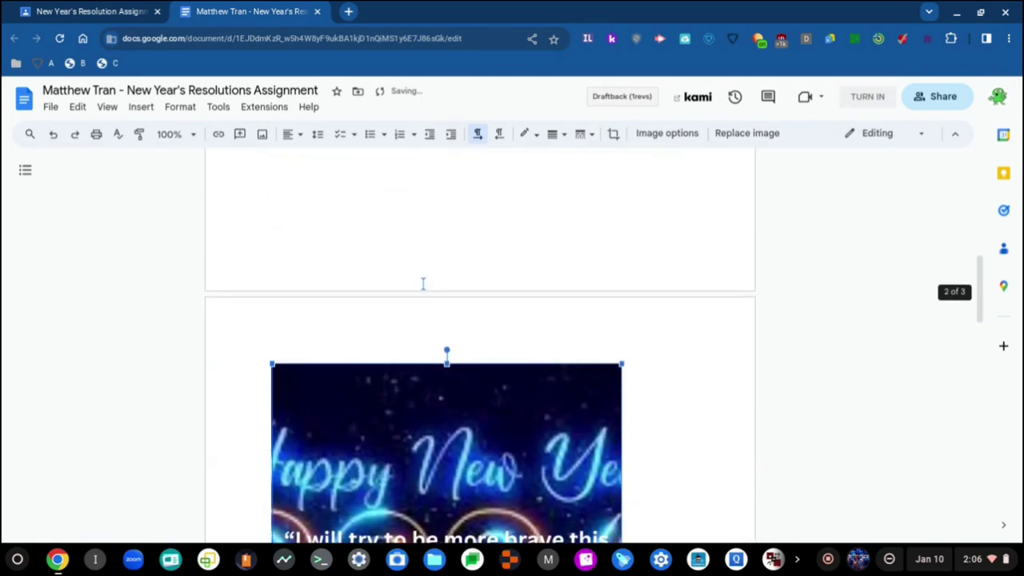
scroll(462, 443, "down", 5)
scroll(462, 443, "up", 5)
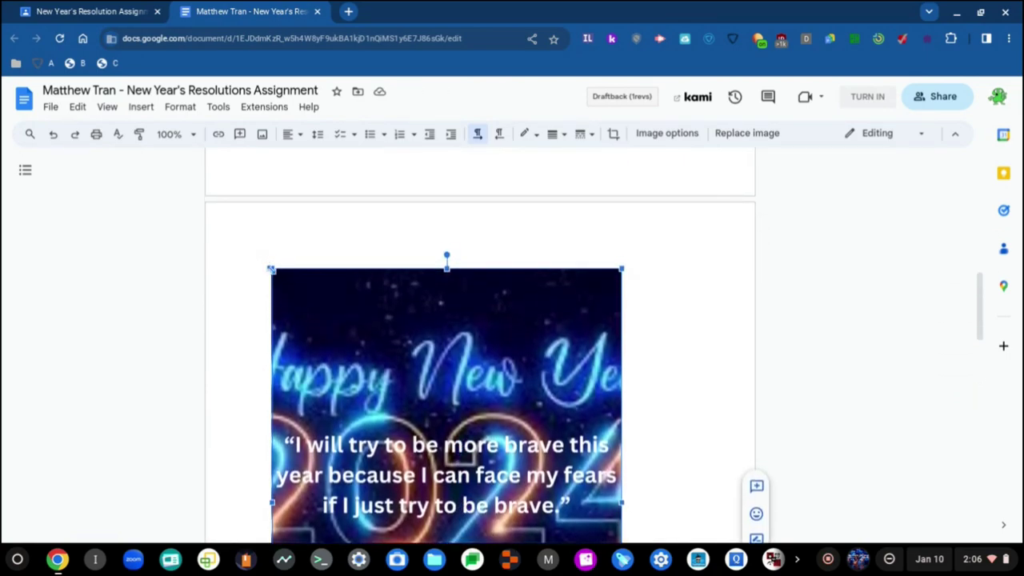
left_click_drag(272, 270, 325, 328)
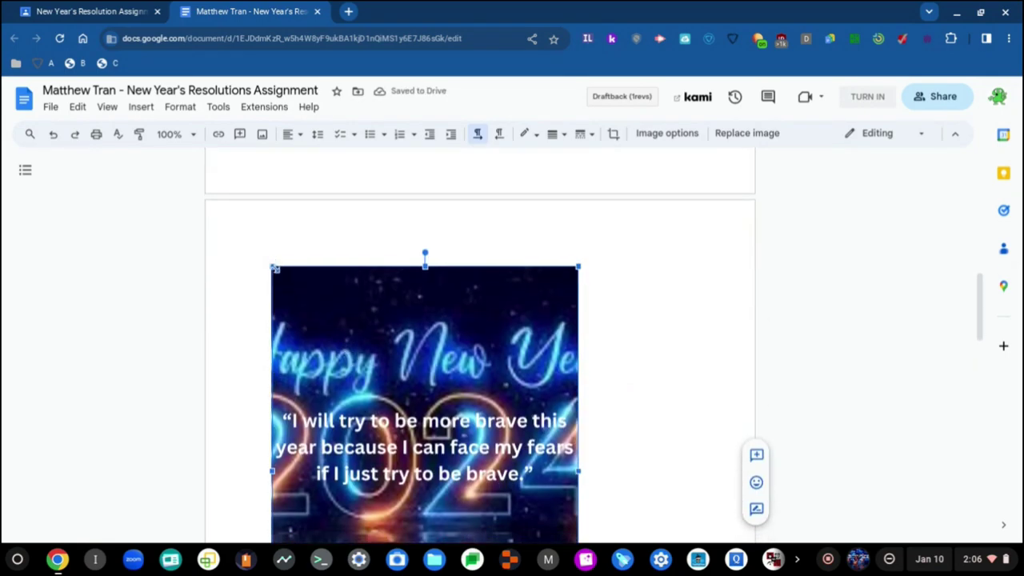
left_click_drag(273, 267, 291, 284)
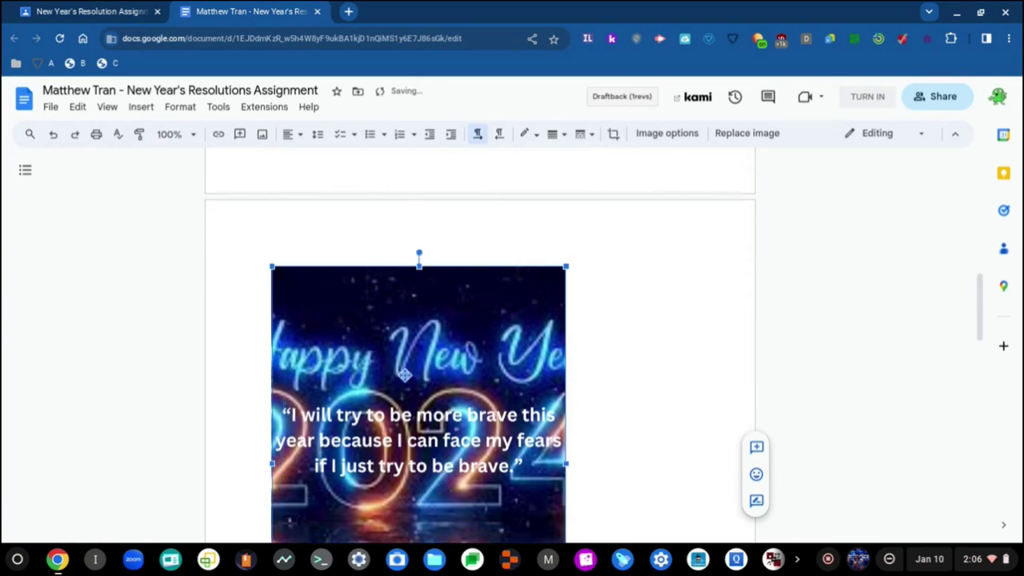
left_click(409, 345)
scroll(409, 345, "up", 6)
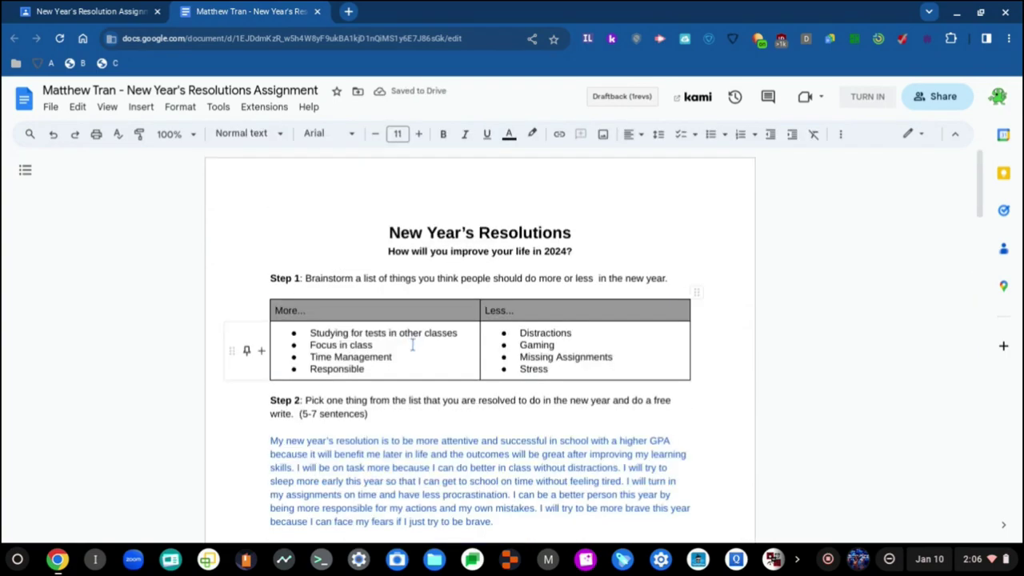
- Turn in the New Year's Resolution Assignment, then return to the Period 5 (2nd Semester) class stream
key("ctrl+w")
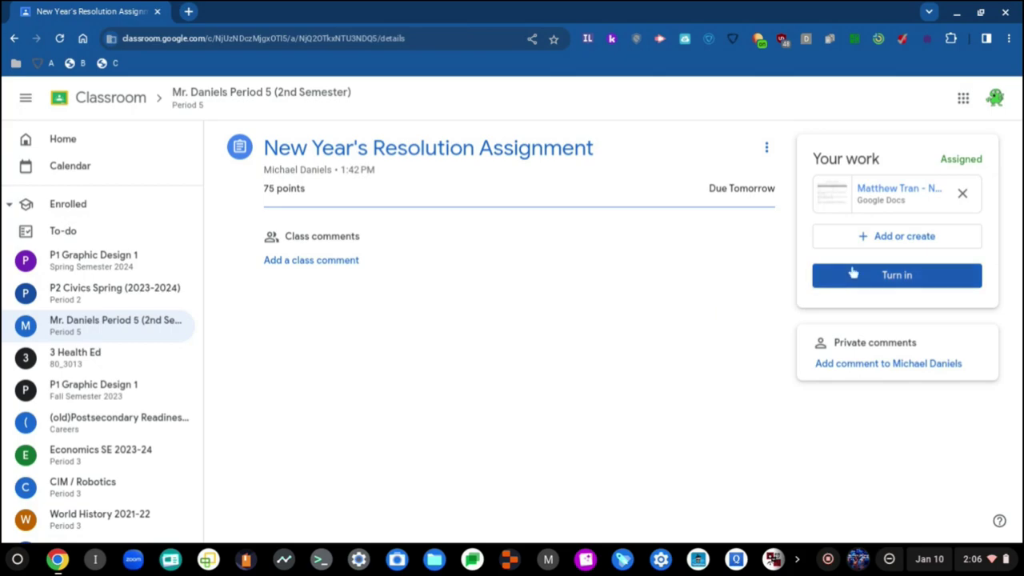
left_click(852, 275)
left_click(616, 354)
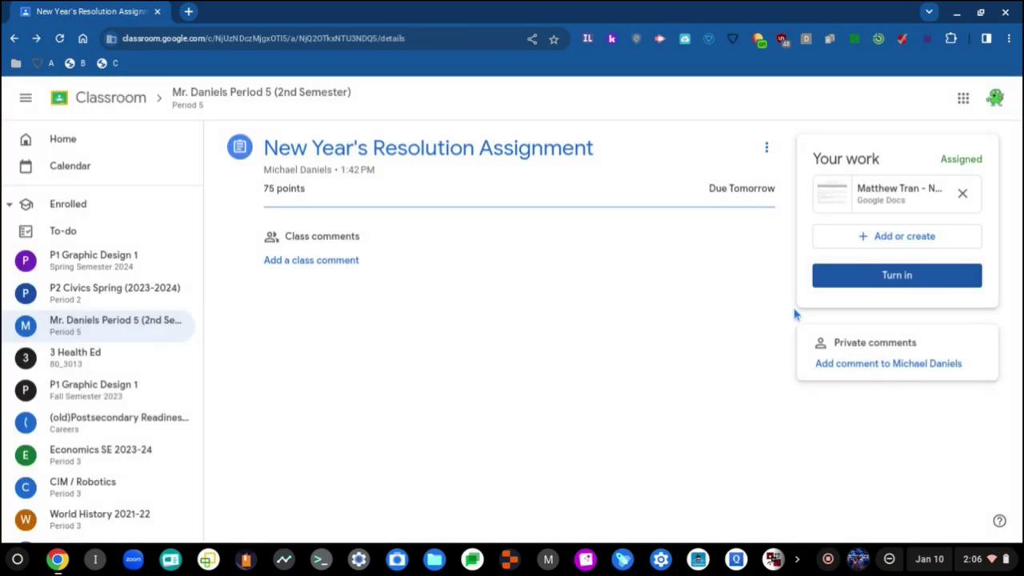
left_click(857, 274)
left_click(670, 359)
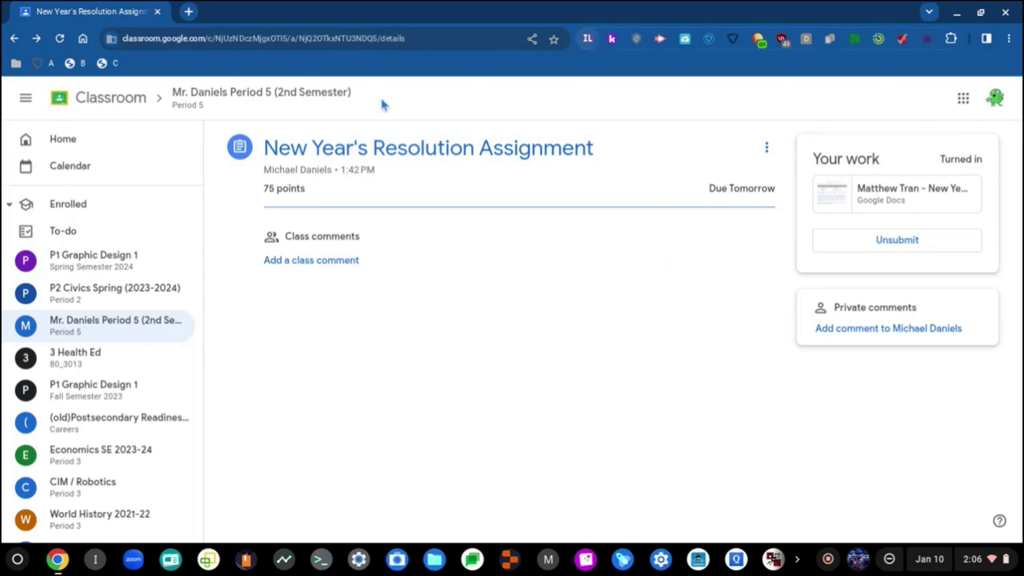
left_click(336, 108)
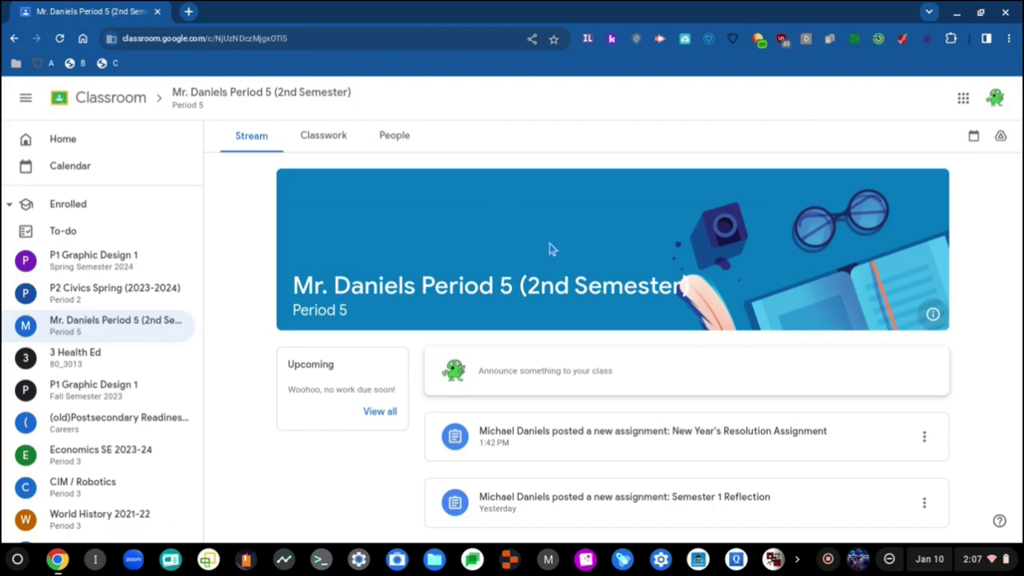
- Load timeanddate.com in a new browser tab
left_click(187, 10)
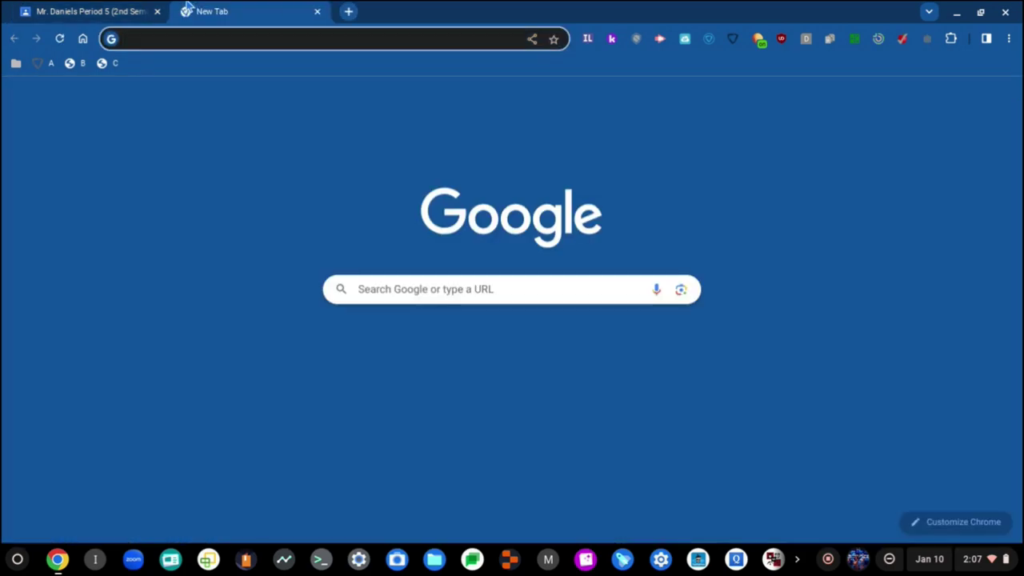
type("timeanddate.com")
key("Return")
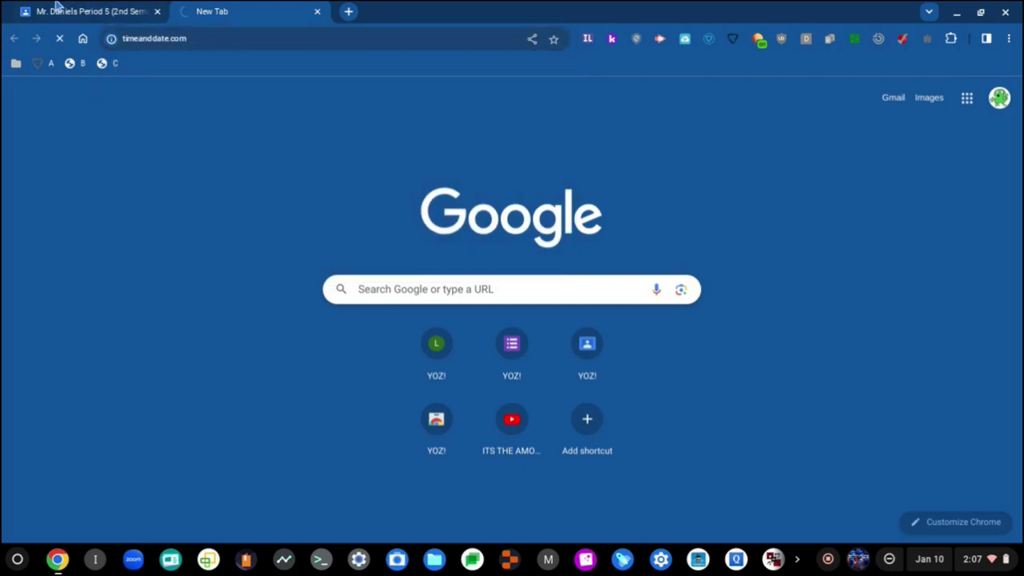
- Open the New Year's Resolution Assignment and its submitted resolutions document
left_click(43, 8)
scroll(557, 352, "down", 1)
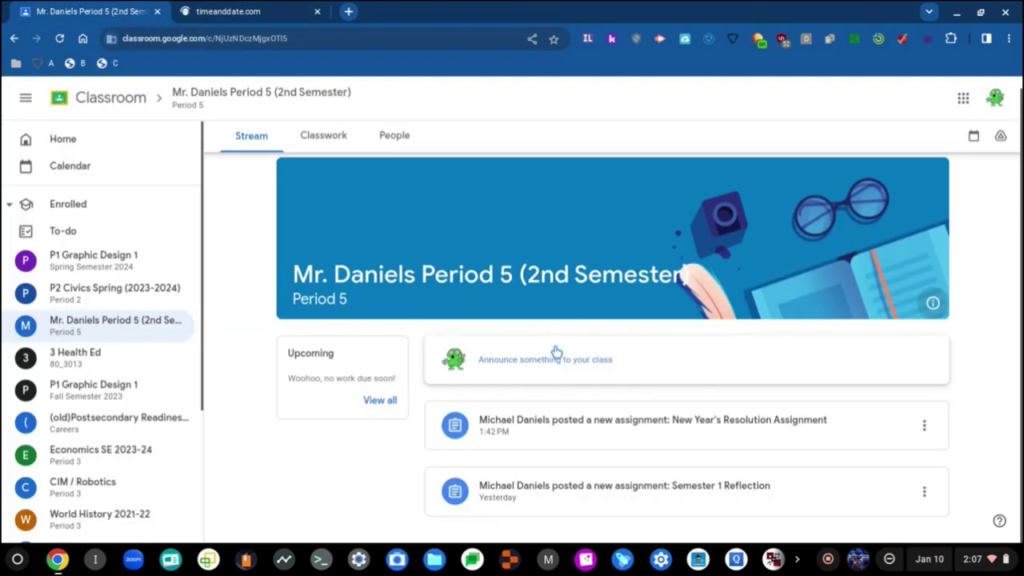
left_click(586, 422)
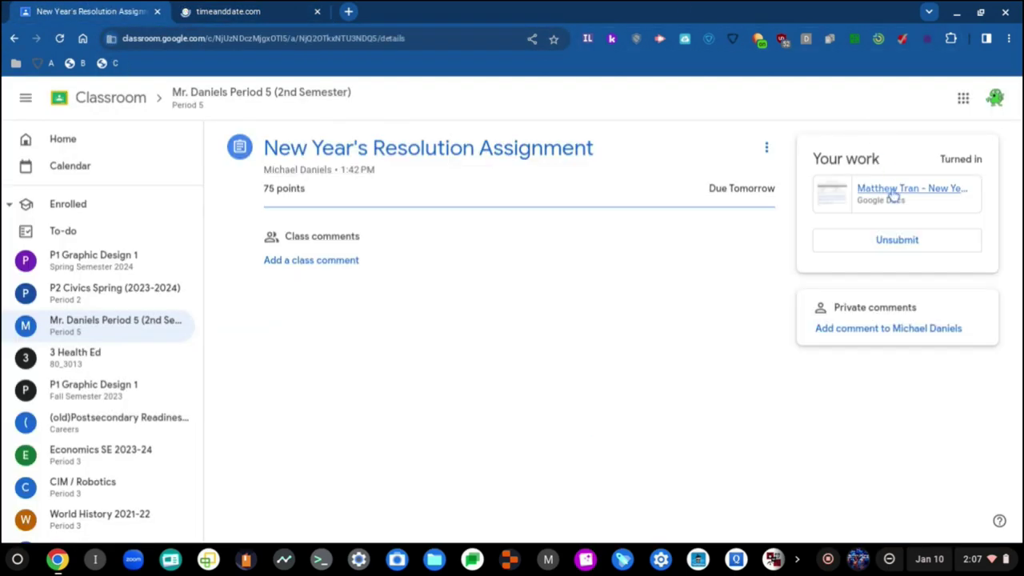
left_click(894, 191)
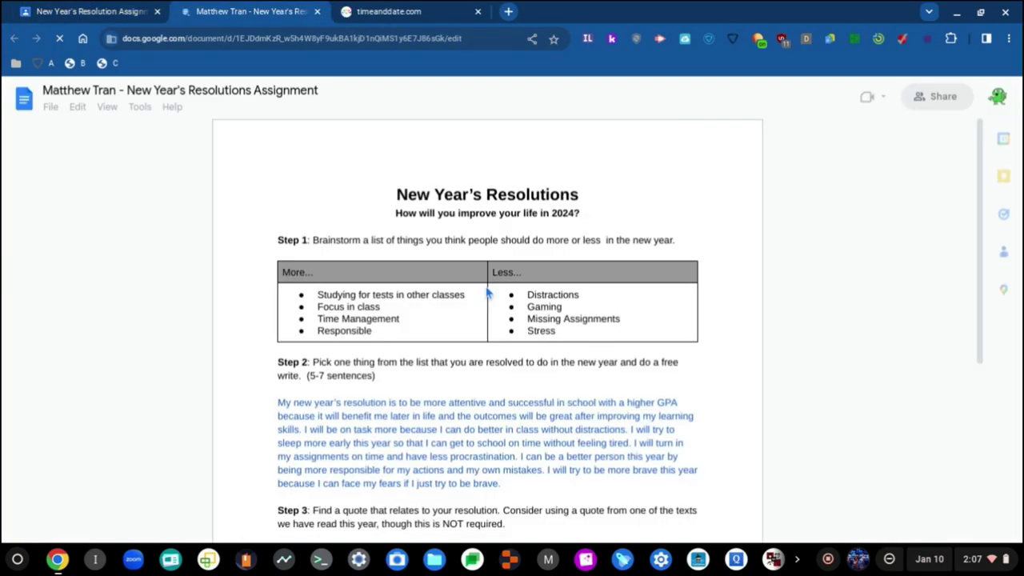
- Review the submitted resolutions document from top to bottom, ending back at the top
scroll(487, 294, "down", 1)
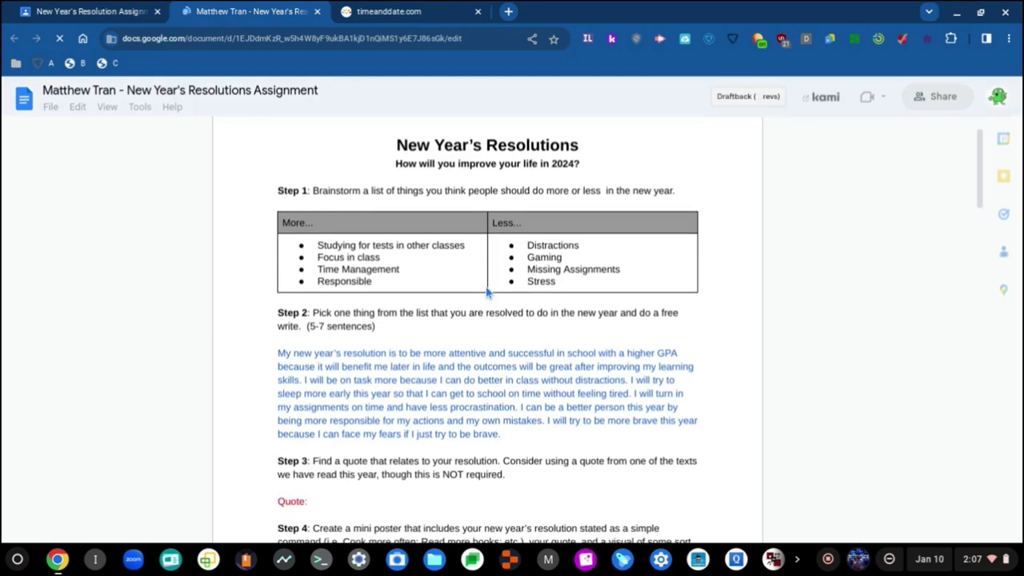
scroll(486, 294, "down", 2)
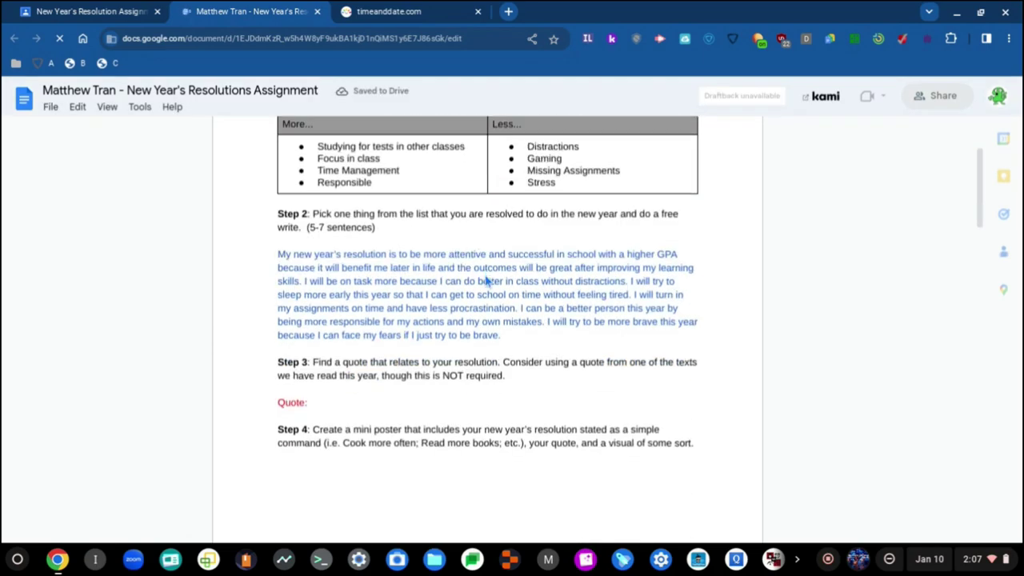
scroll(485, 281, "down", 3)
scroll(485, 280, "up", 5)
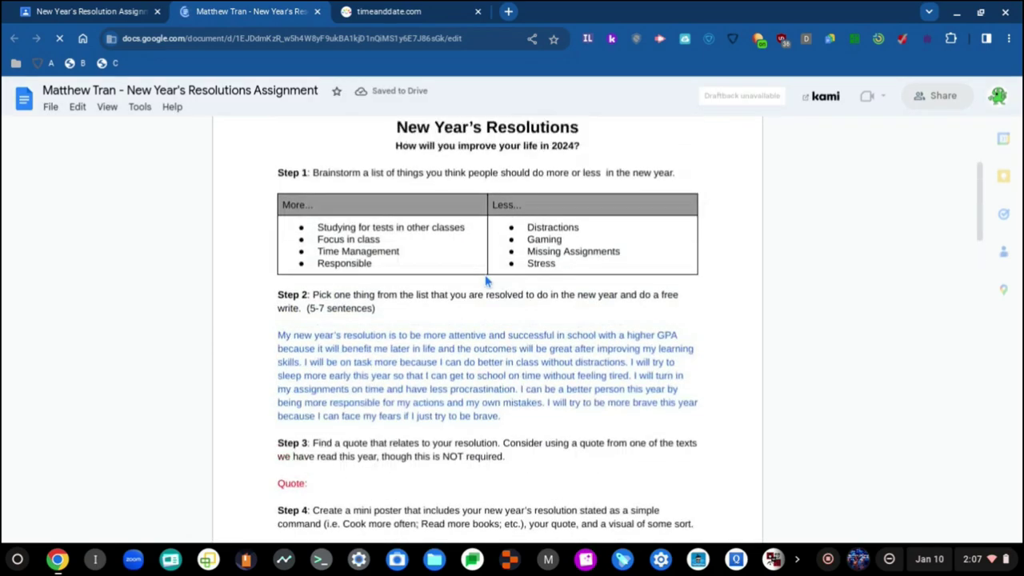
scroll(486, 280, "up", 1)
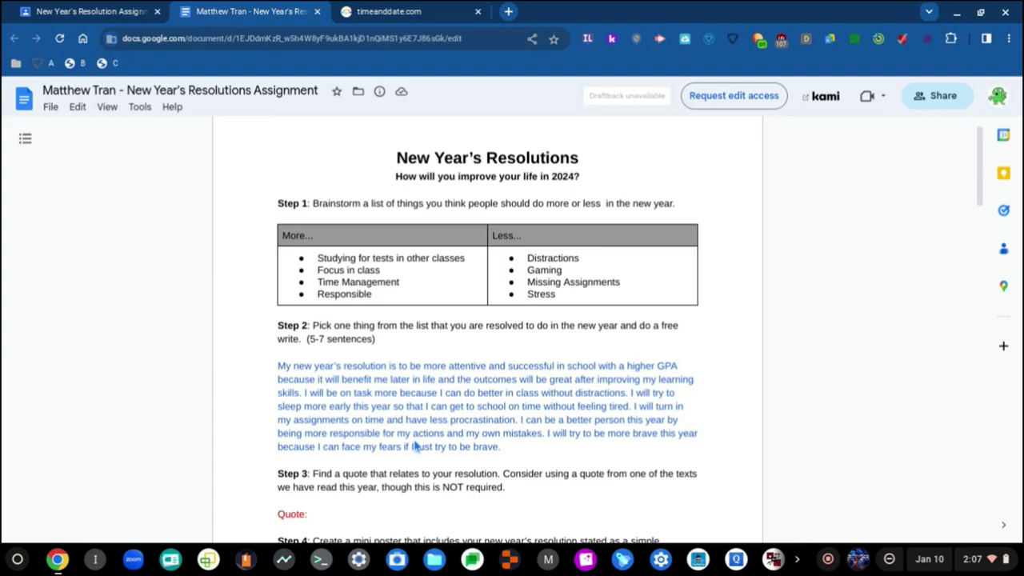
scroll(415, 446, "down", 4)
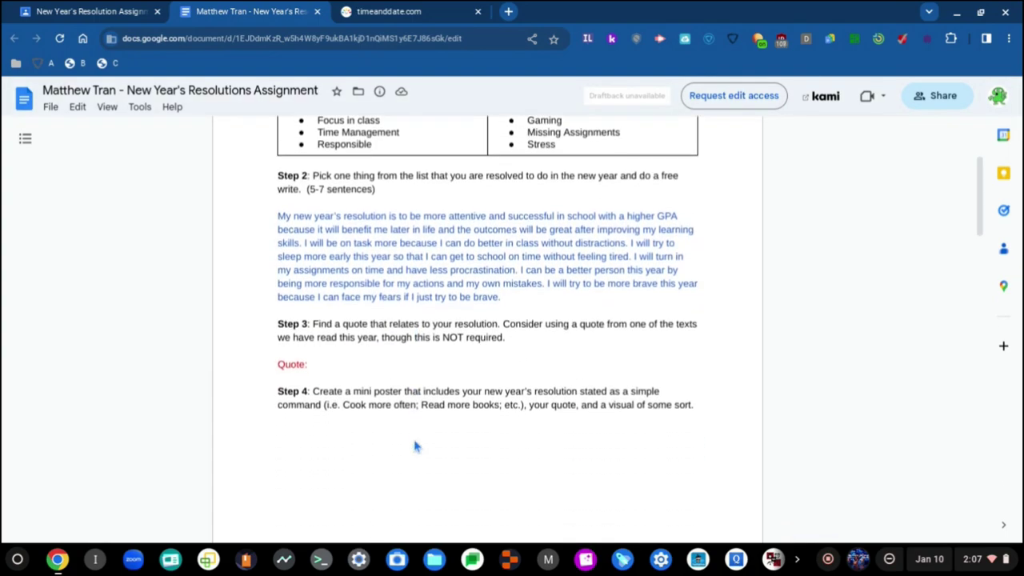
scroll(415, 447, "down", 10)
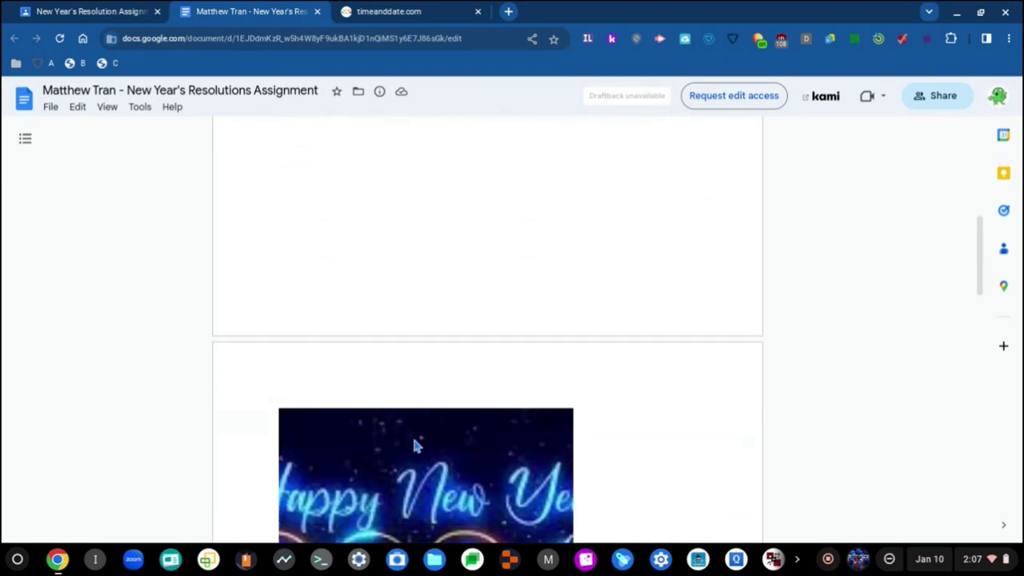
scroll(415, 447, "down", 3)
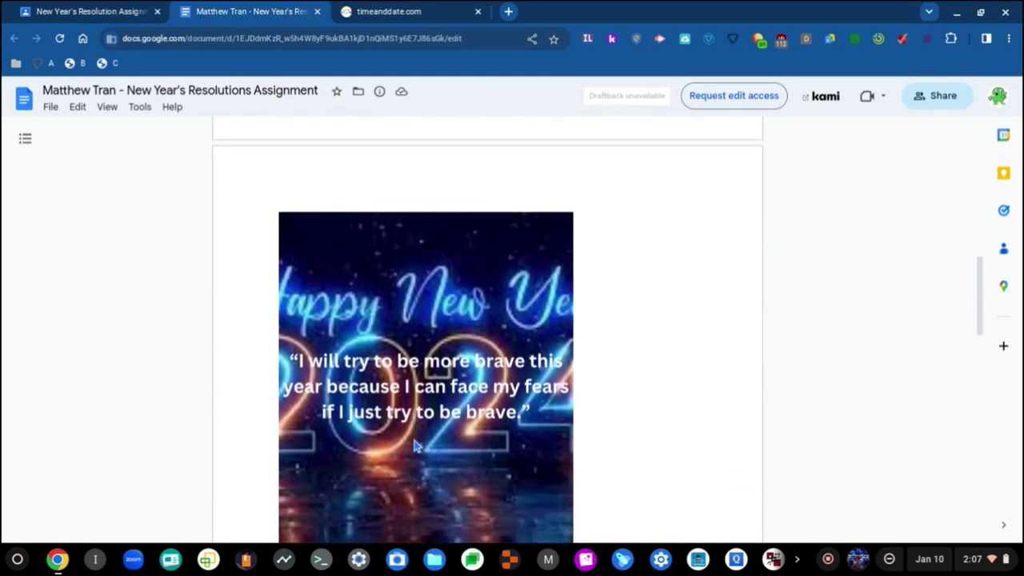
scroll(415, 447, "down", 3)
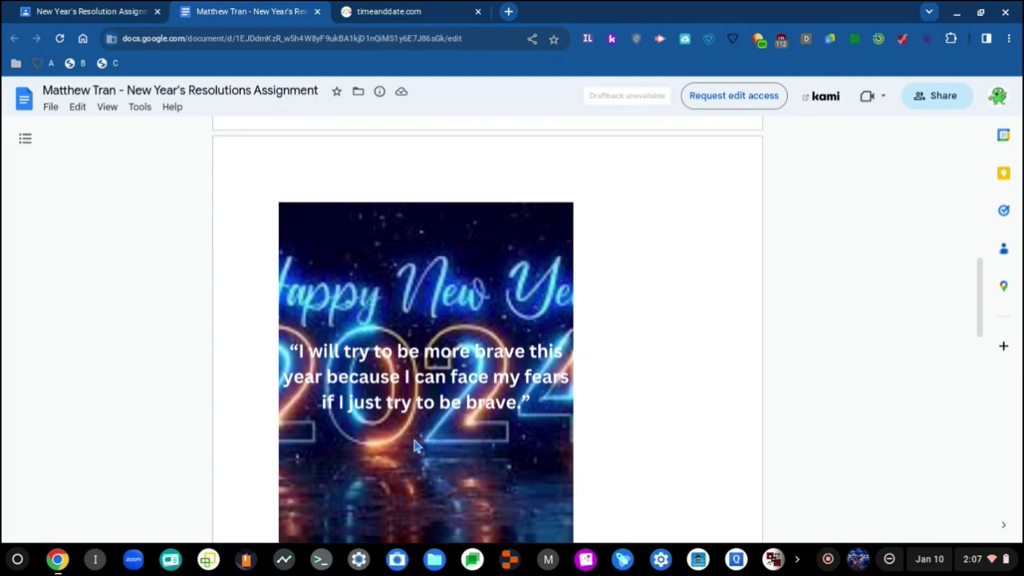
scroll(415, 446, "down", 1)
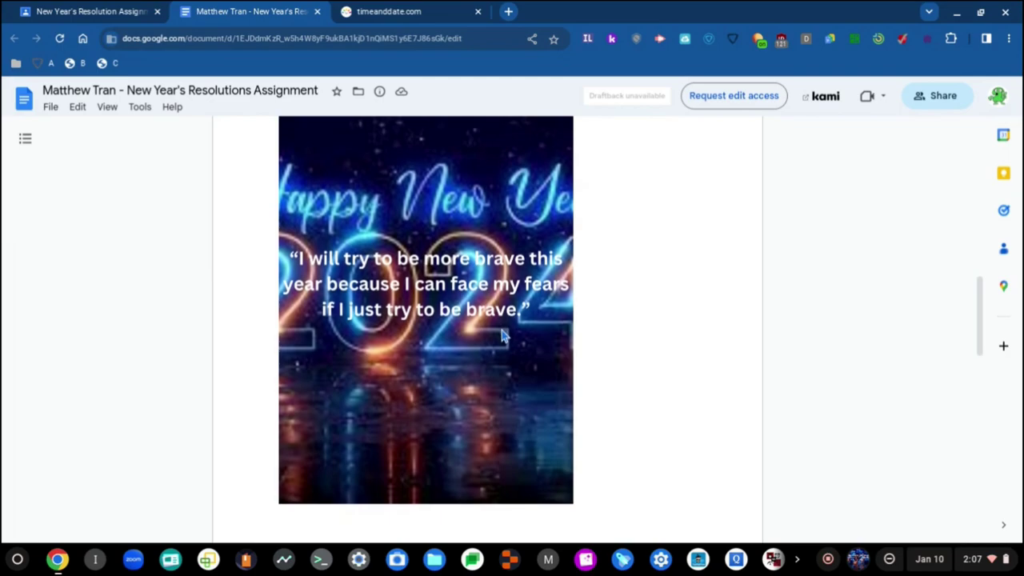
scroll(502, 336, "down", 1)
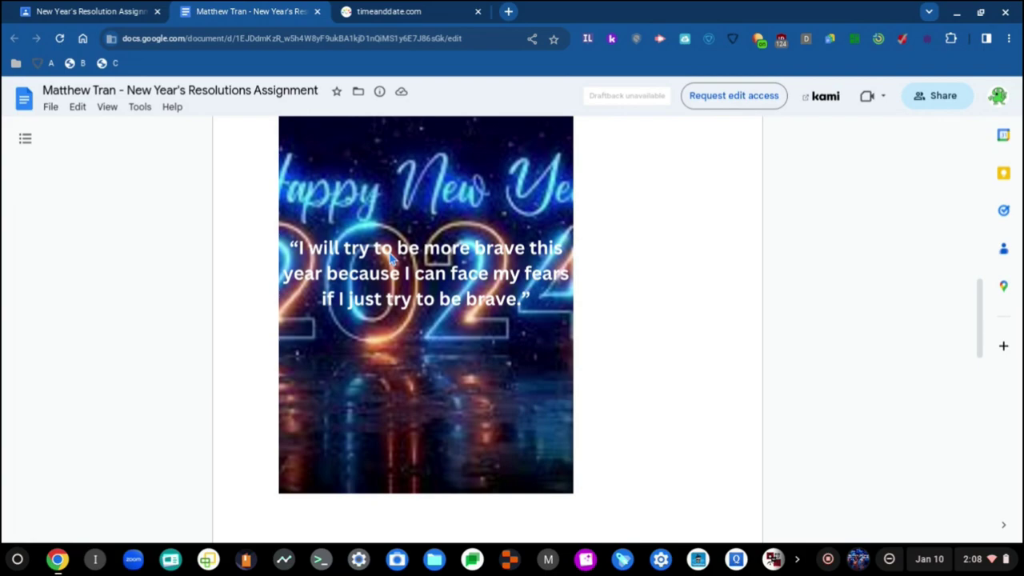
scroll(444, 420, "up", 4)
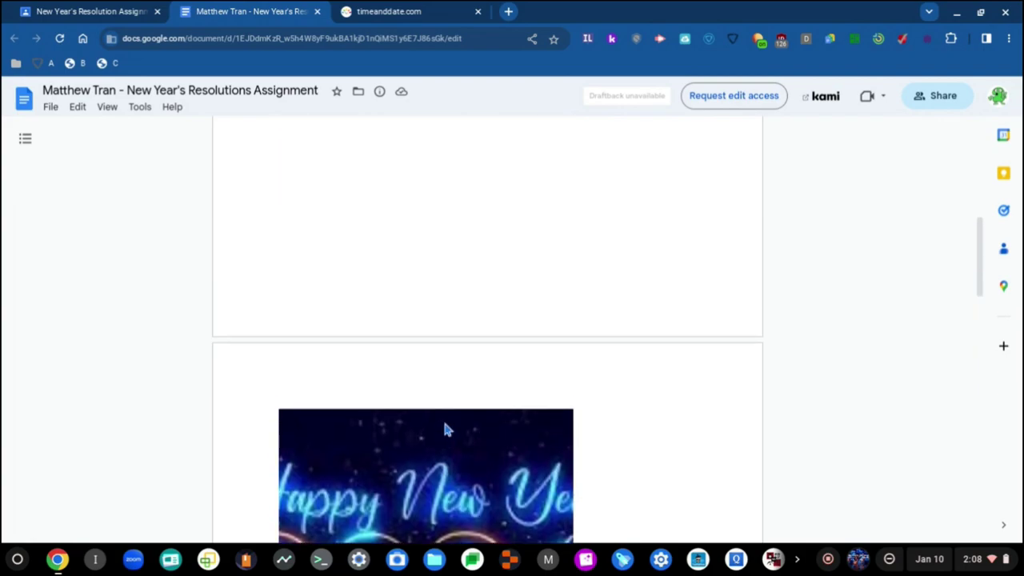
scroll(446, 428, "up", 5)
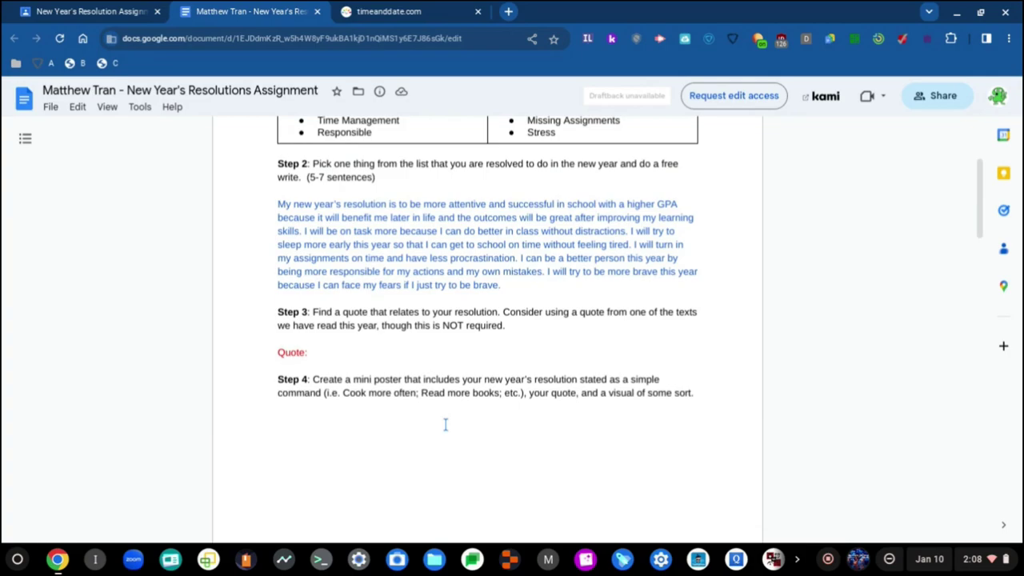
scroll(446, 425, "down", 1)
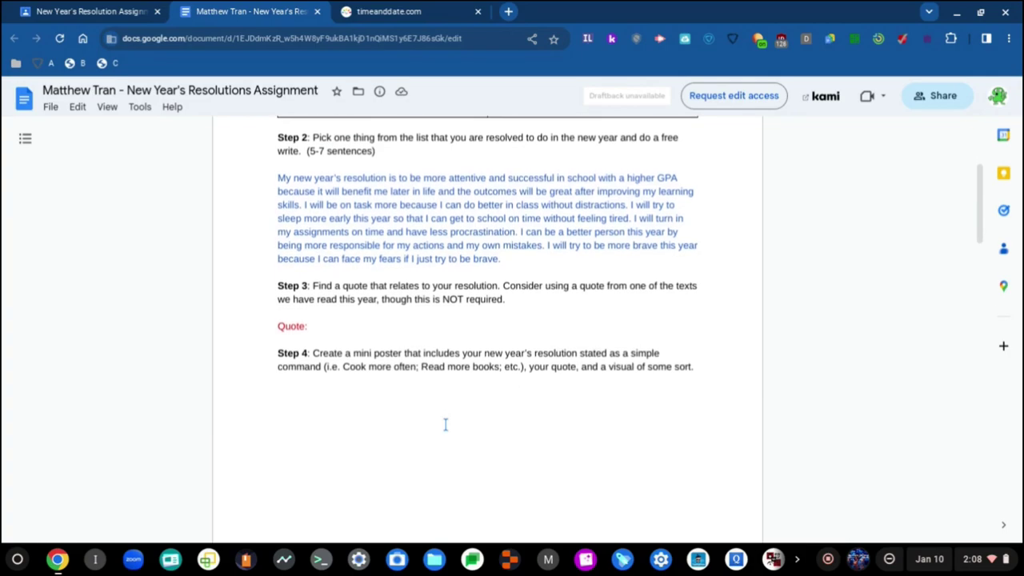
scroll(446, 425, "down", 1)
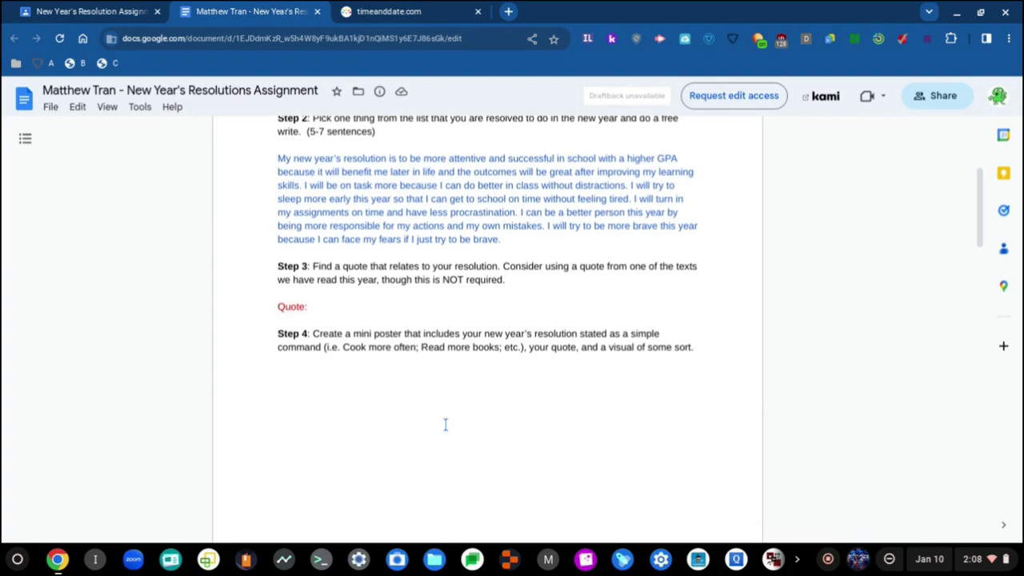
scroll(446, 425, "up", 5)
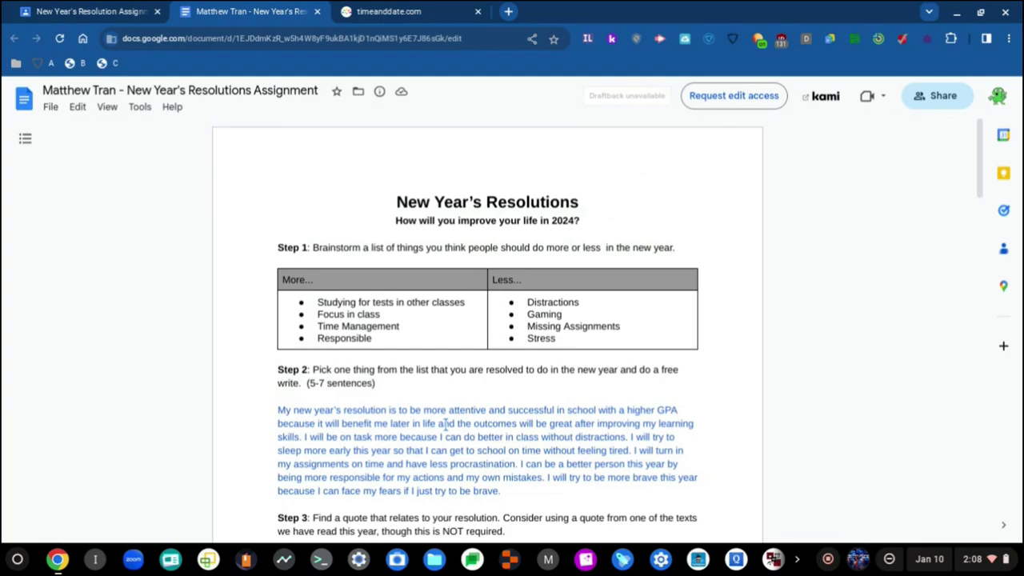
scroll(446, 425, "down", 3)
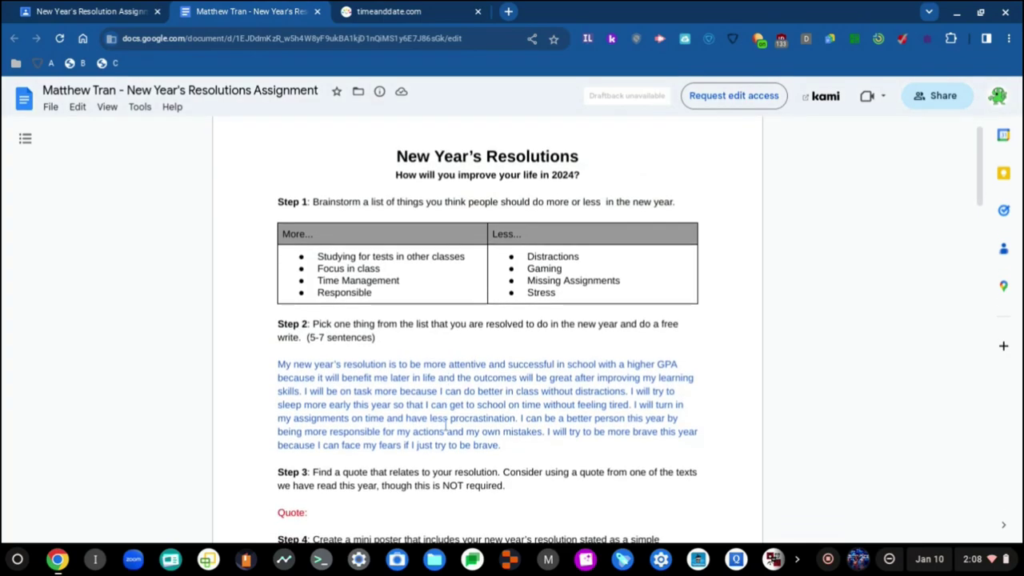
scroll(446, 425, "down", 2)
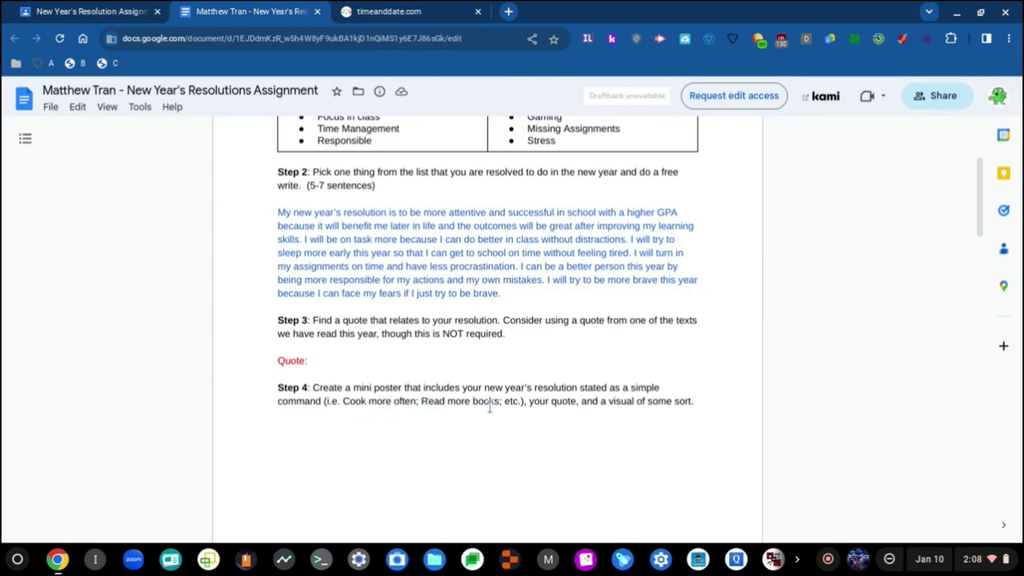
scroll(490, 408, "up", 3)
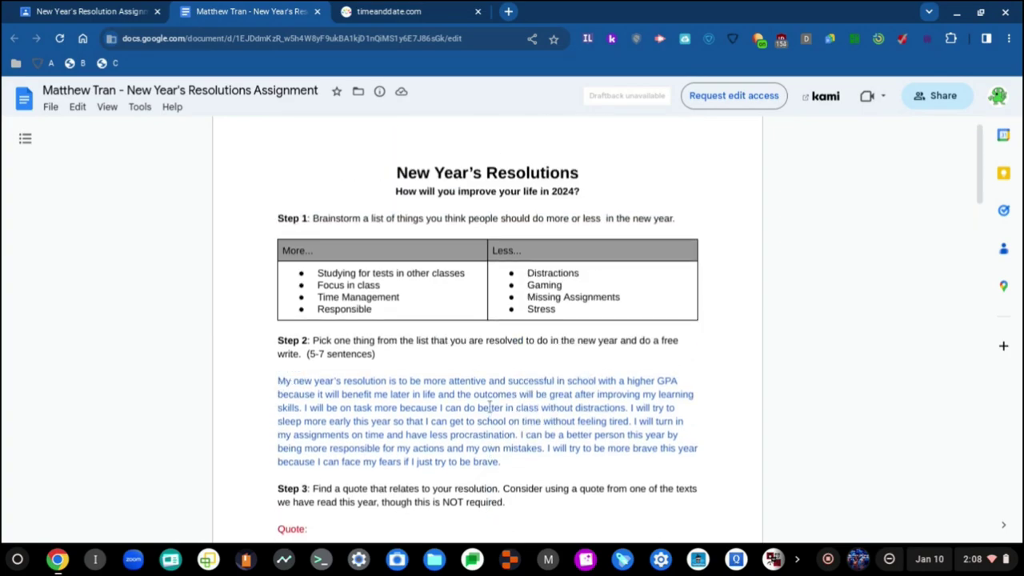
scroll(490, 408, "up", 1)
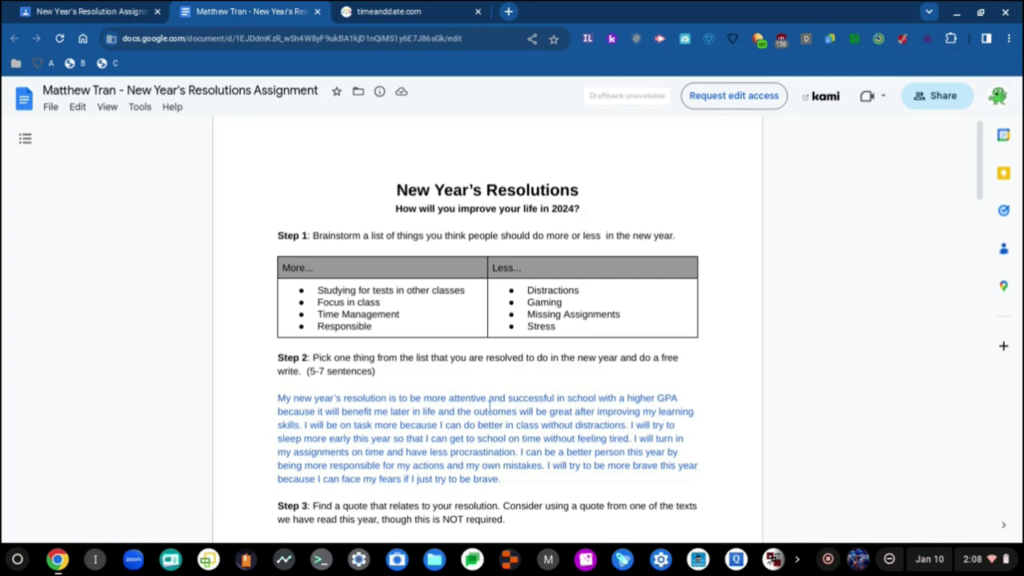
scroll(490, 406, "down", 4)
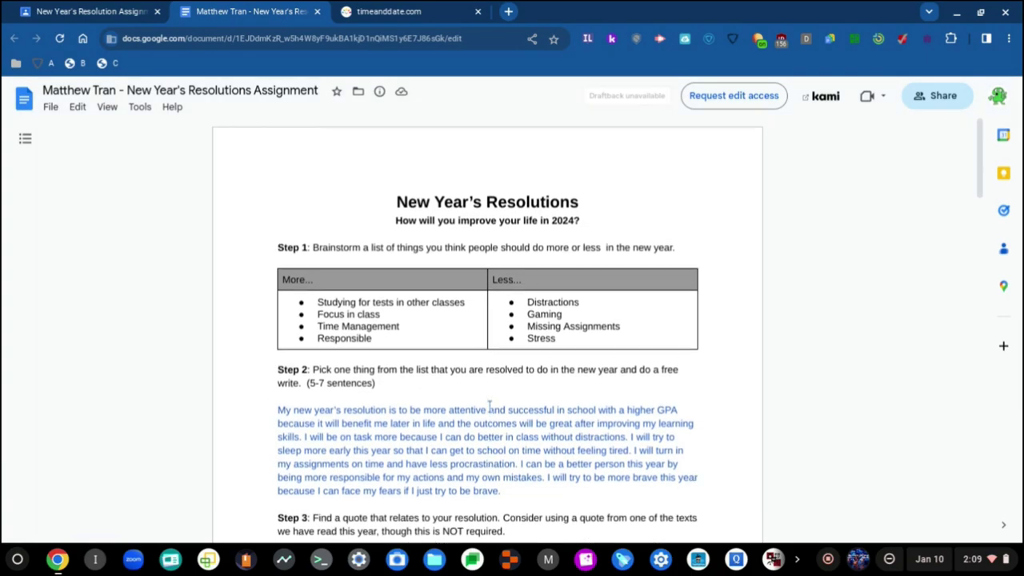
scroll(490, 406, "down", 5)
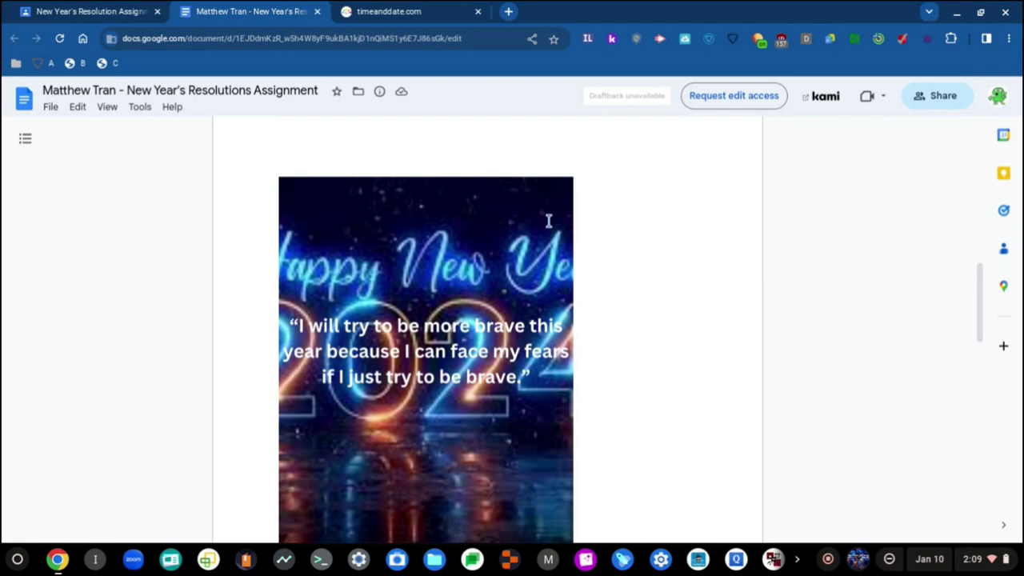
key("ctrl+Home")
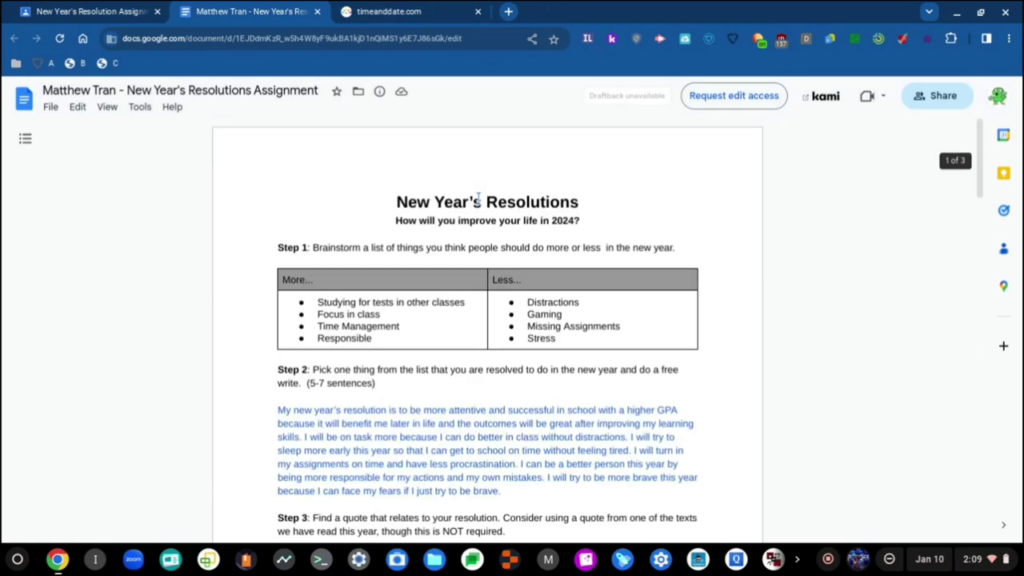
- Close the document and unsubmit the turned-in assignment
left_click(317, 12)
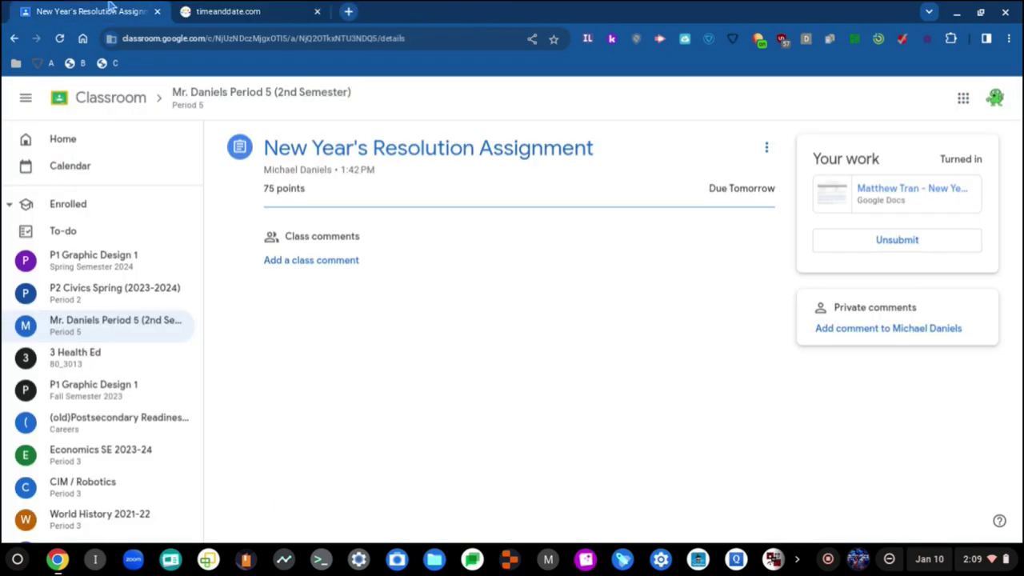
left_click(920, 247)
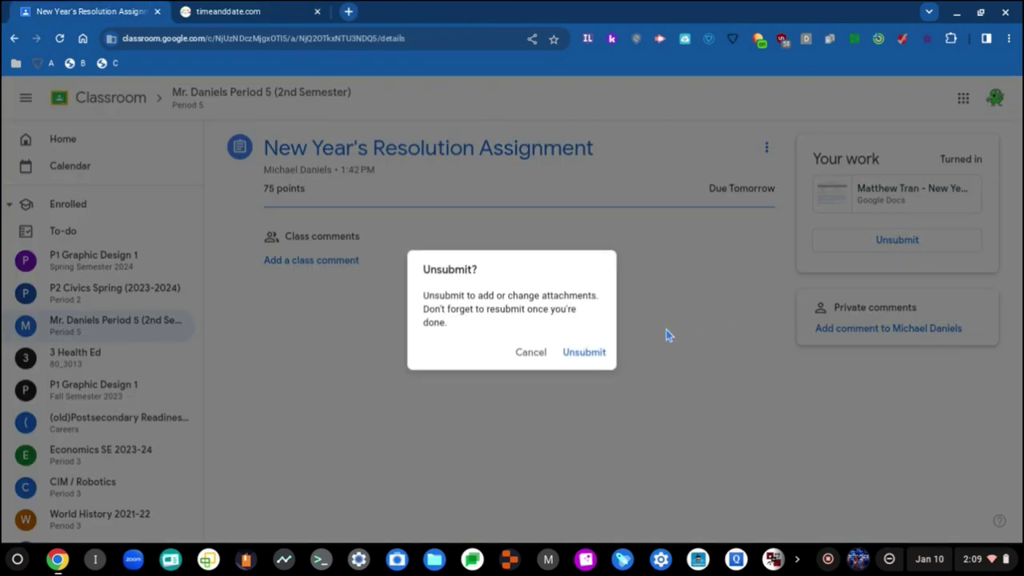
left_click(590, 354)
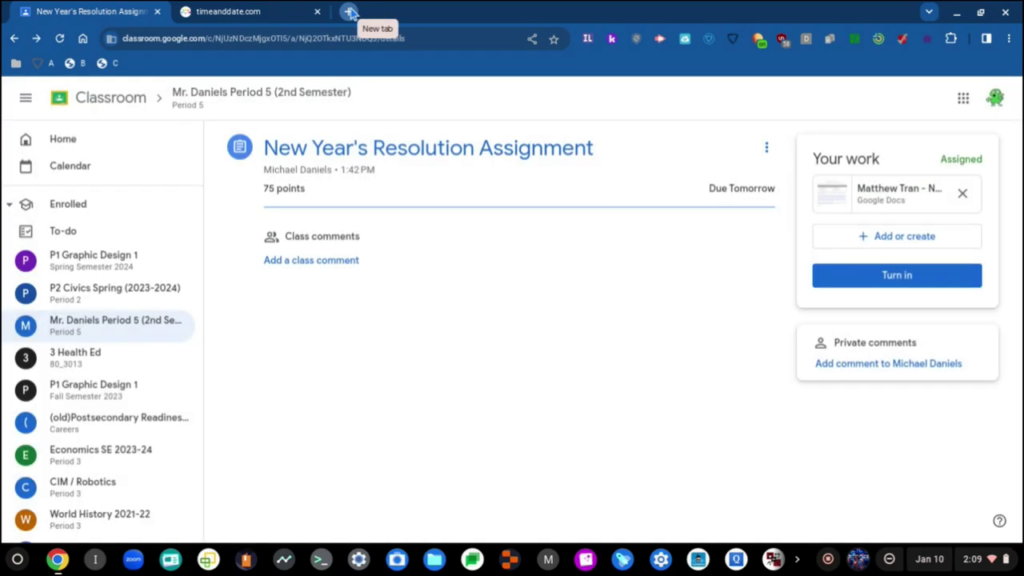
- Go to canva.com in a new tab and open the Yoz poster from Projects
left_click(350, 11)
type("ca")
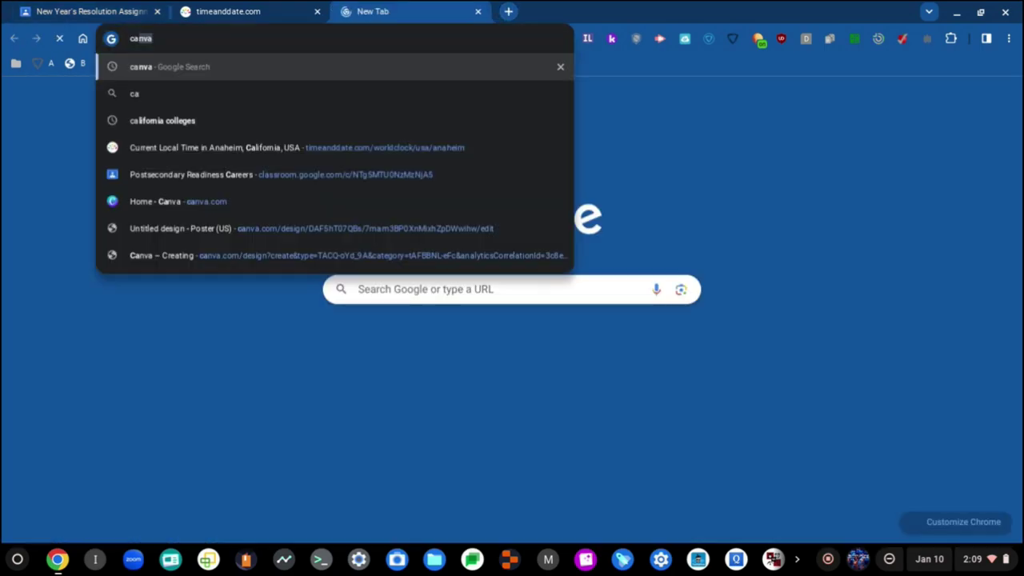
type("nva")
key("Return")
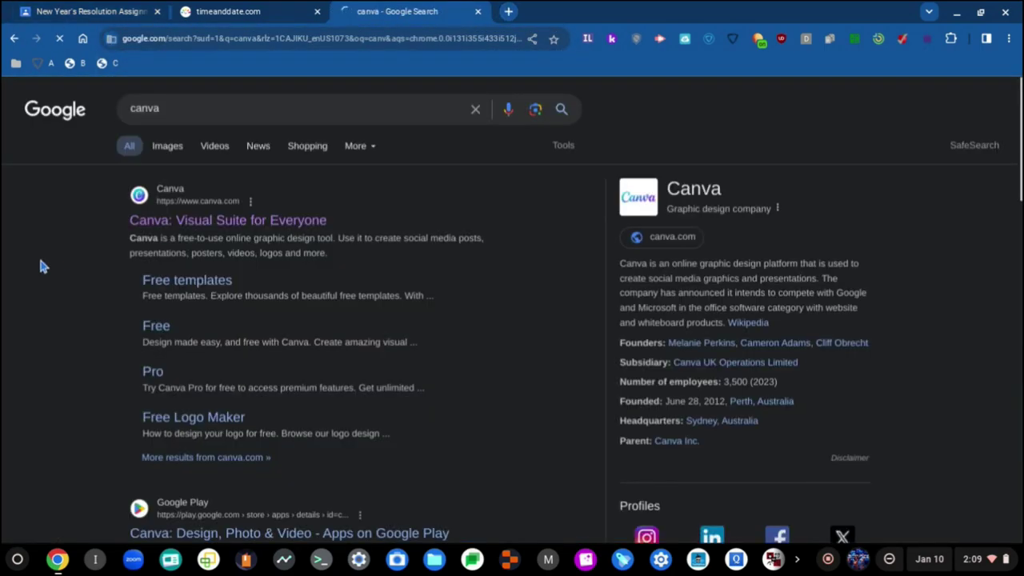
left_click(228, 220)
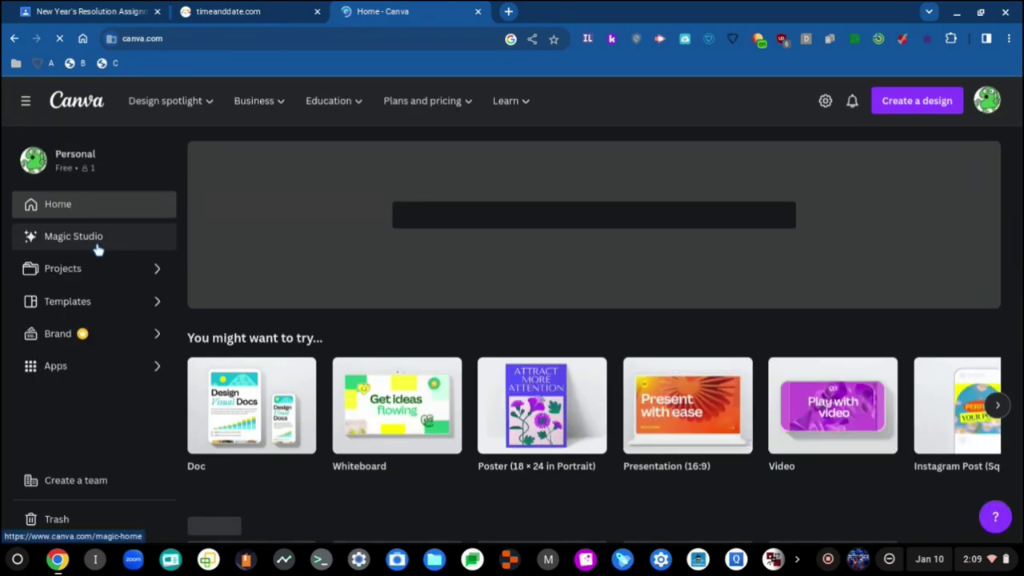
left_click(124, 303)
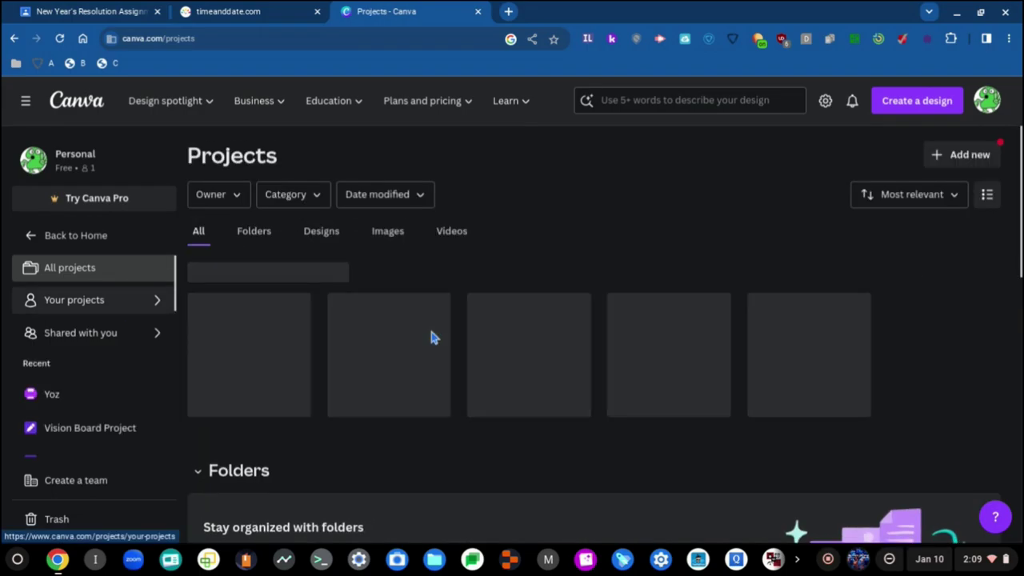
scroll(400, 423, "down", 1)
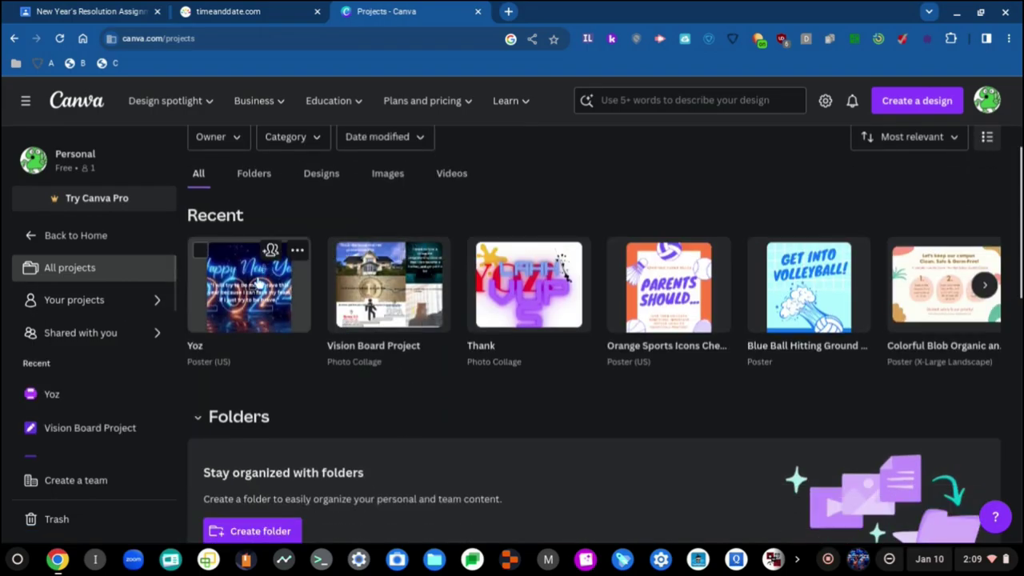
left_click(258, 284)
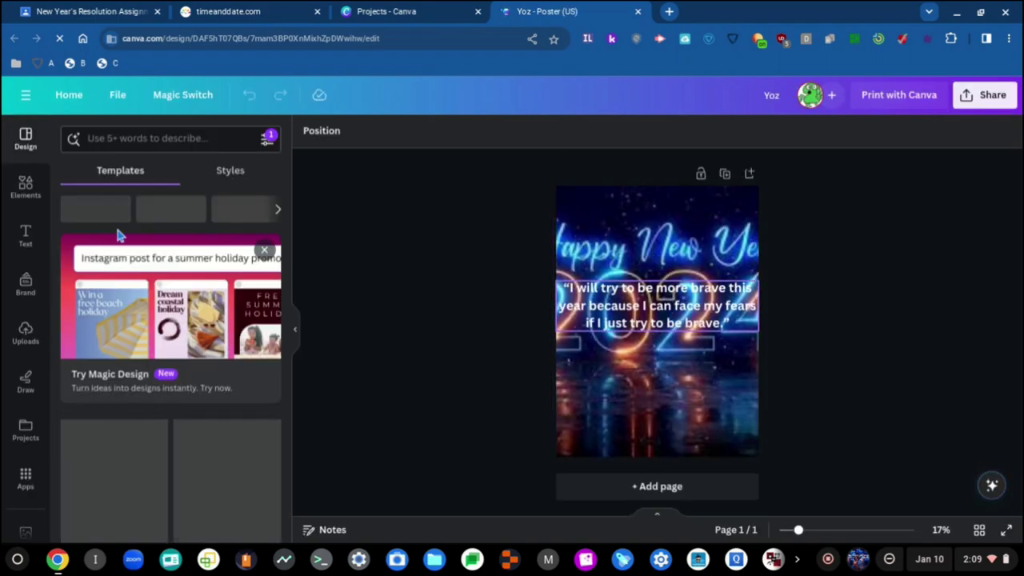
- Add a 'New Years Resolution:' heading, move it to the poster's top and widen it
left_click(25, 250)
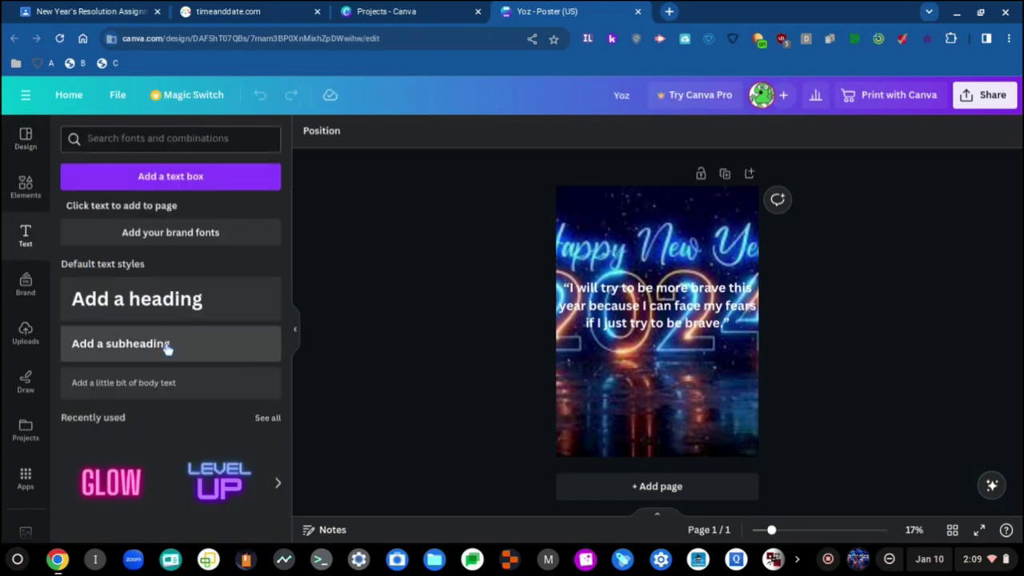
left_click(167, 314)
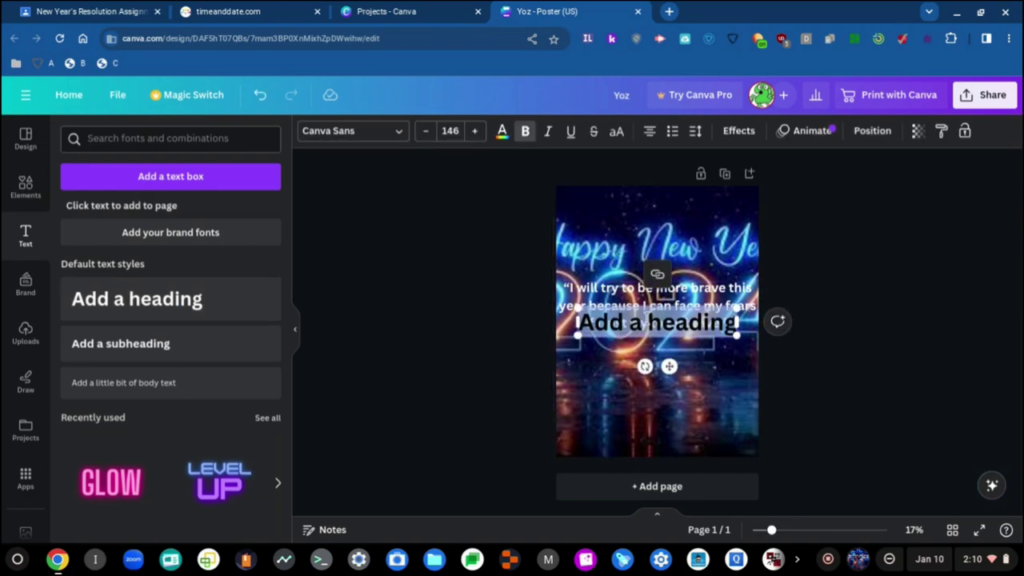
type("New Years Res")
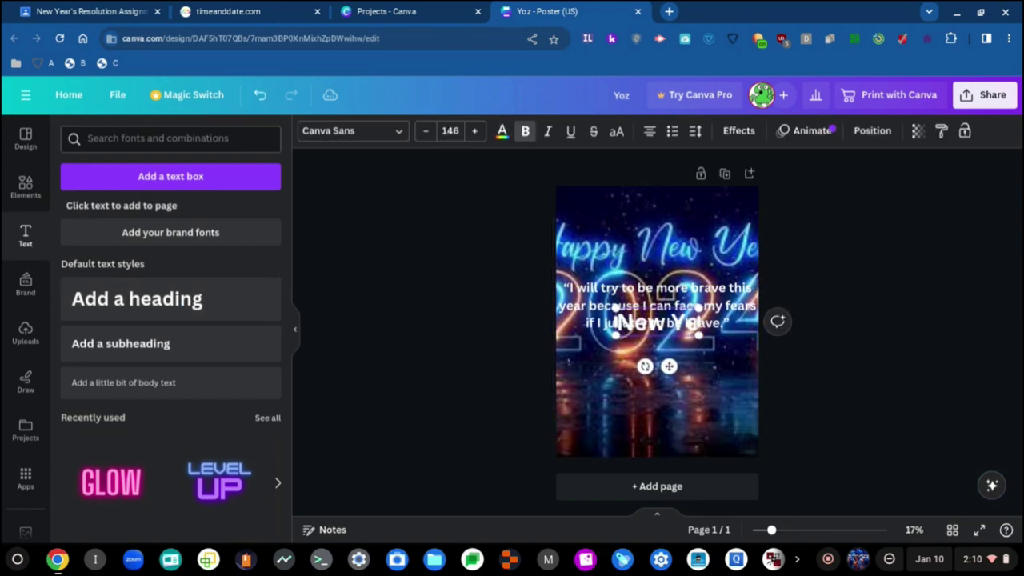
type("ol")
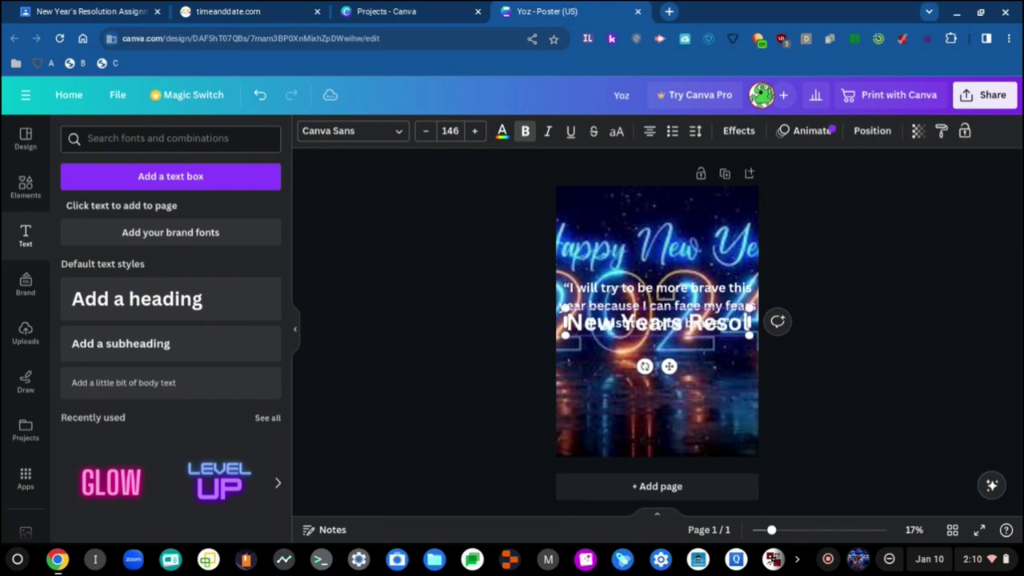
type("ution:")
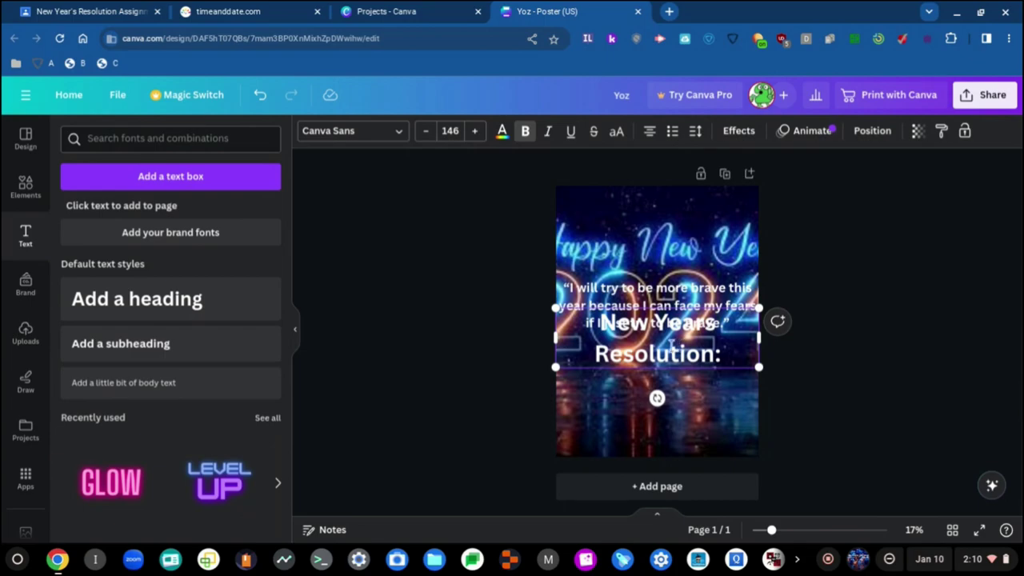
left_click(824, 360)
left_click_drag(658, 338, 641, 219)
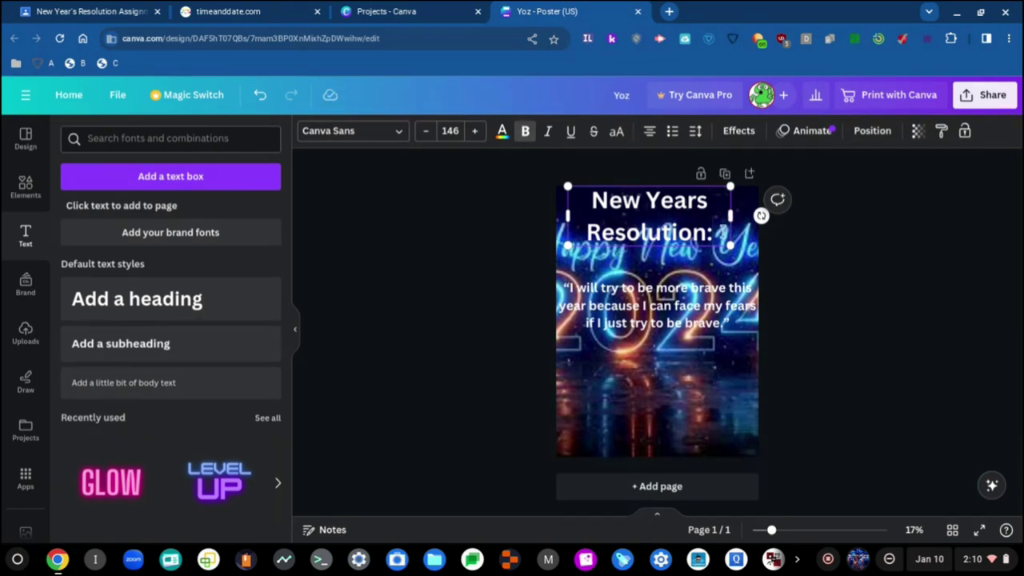
left_click_drag(761, 215, 773, 216)
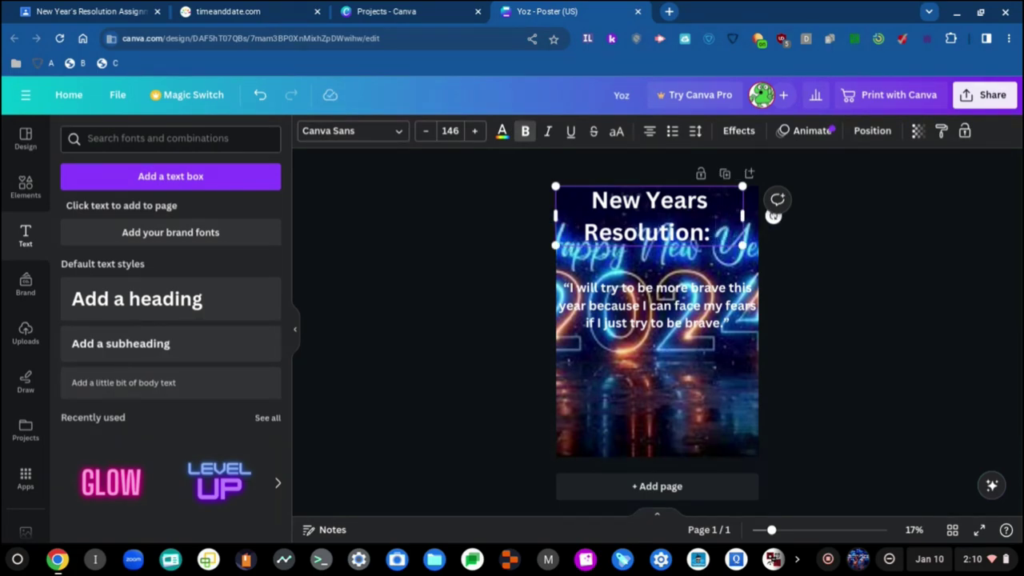
- Extend the heading to read 'New Years Resolution: I will be more attentive in school.'
type("I")
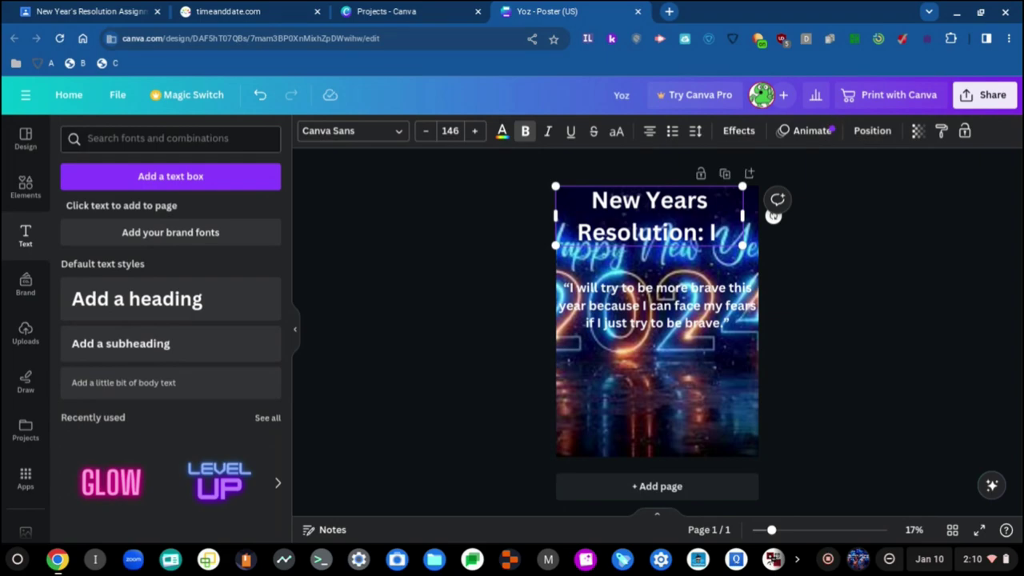
type("will be")
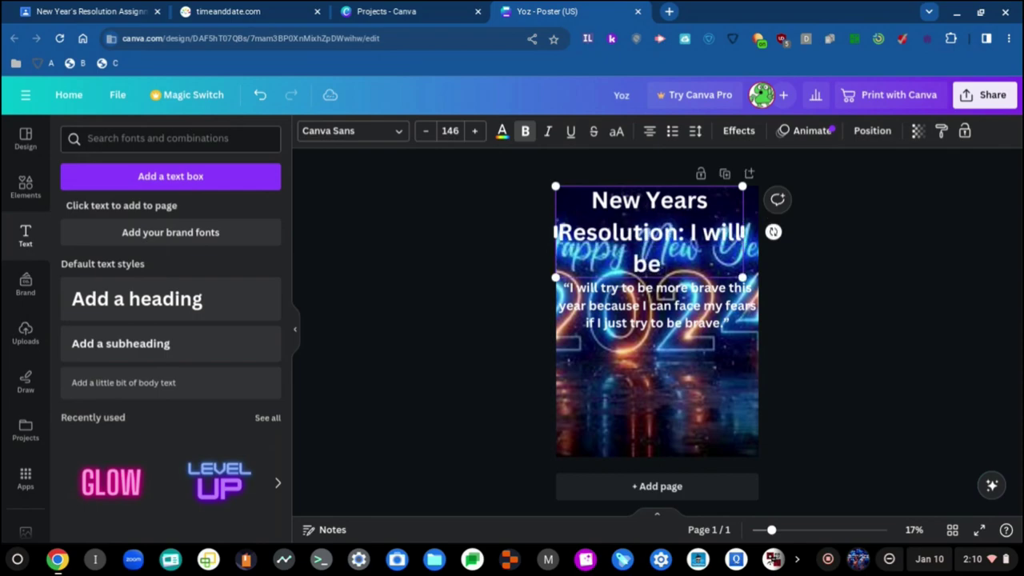
type(" more tt")
key("BackSpace")
key("BackSpace")
key("BackSpace")
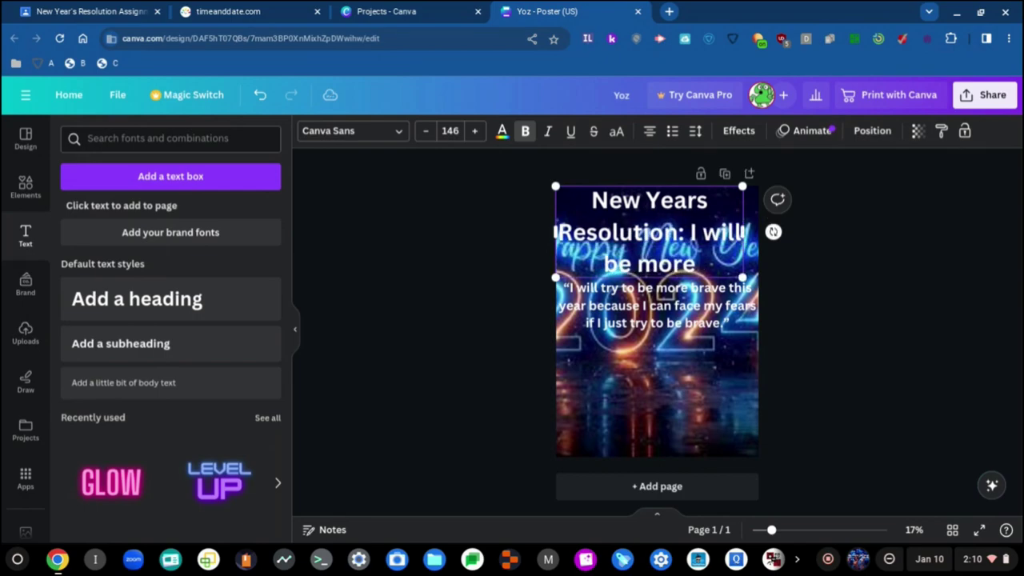
type("attentive")
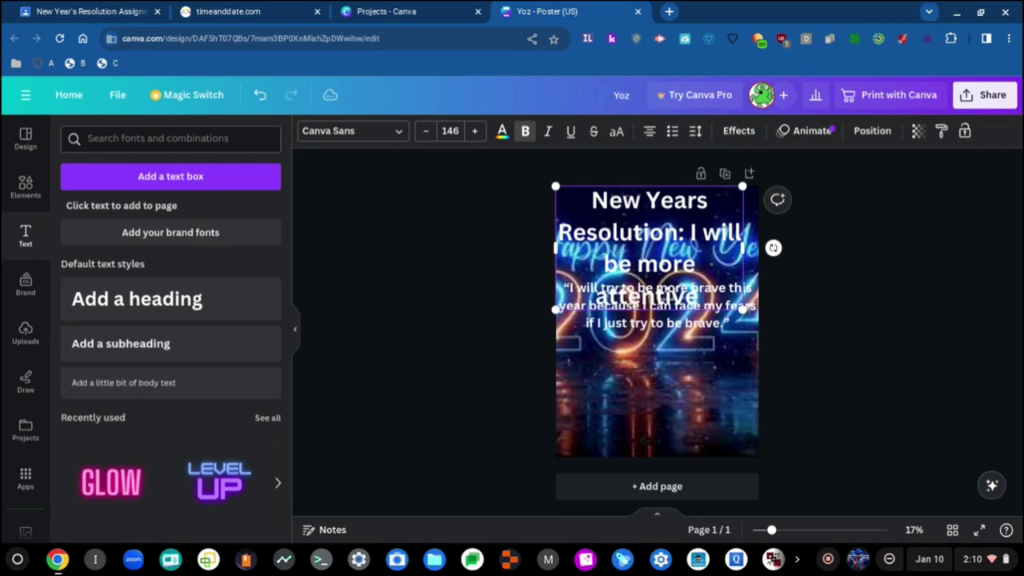
type(" in class")
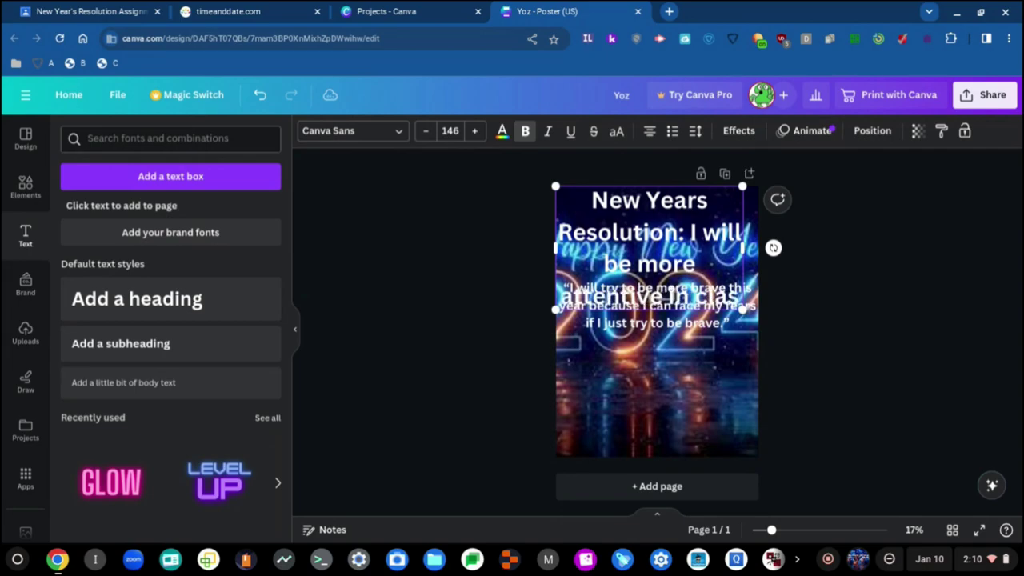
key("BackSpace")
key("BackSpace")
key("BackSpace")
key("BackSpace")
key("BackSpace")
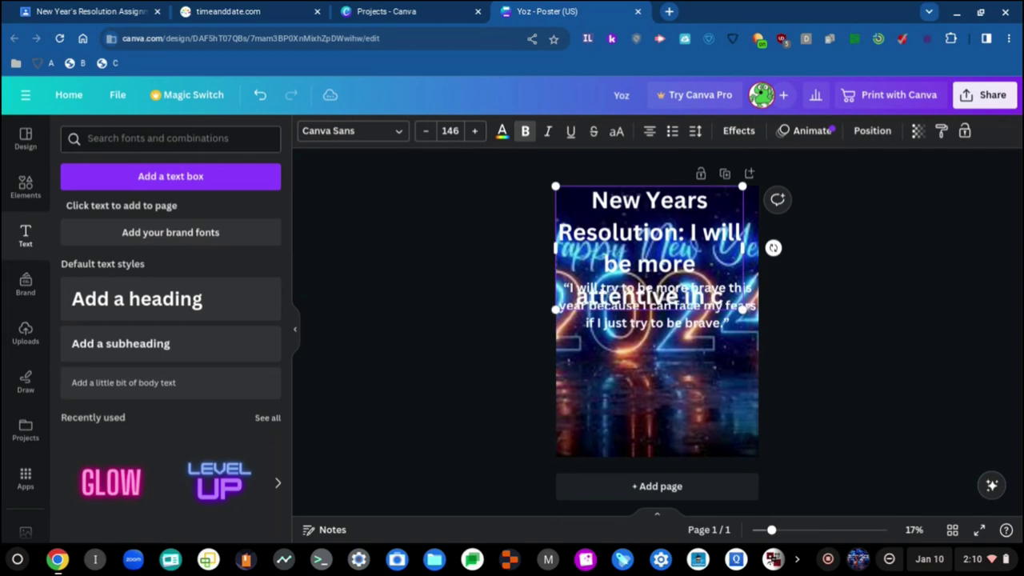
type("school.")
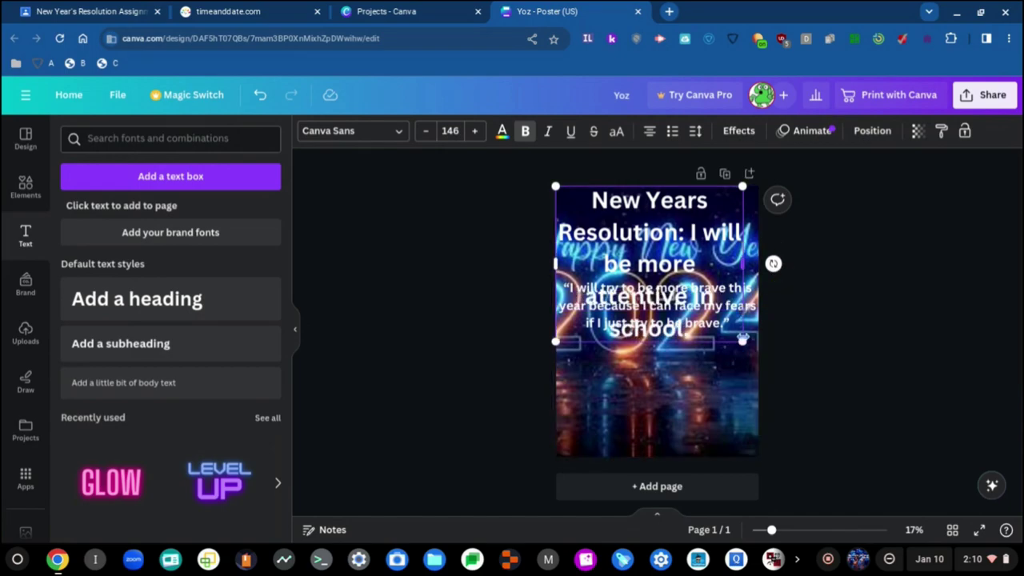
- Shrink the heading text to size 88.6, shift it left and widen it to reflow
mouse_move(743, 339)
left_mouse_down()
mouse_move(680, 339)
mouse_move(672, 327)
mouse_move(747, 338)
mouse_move(738, 342)
left_mouse_up()
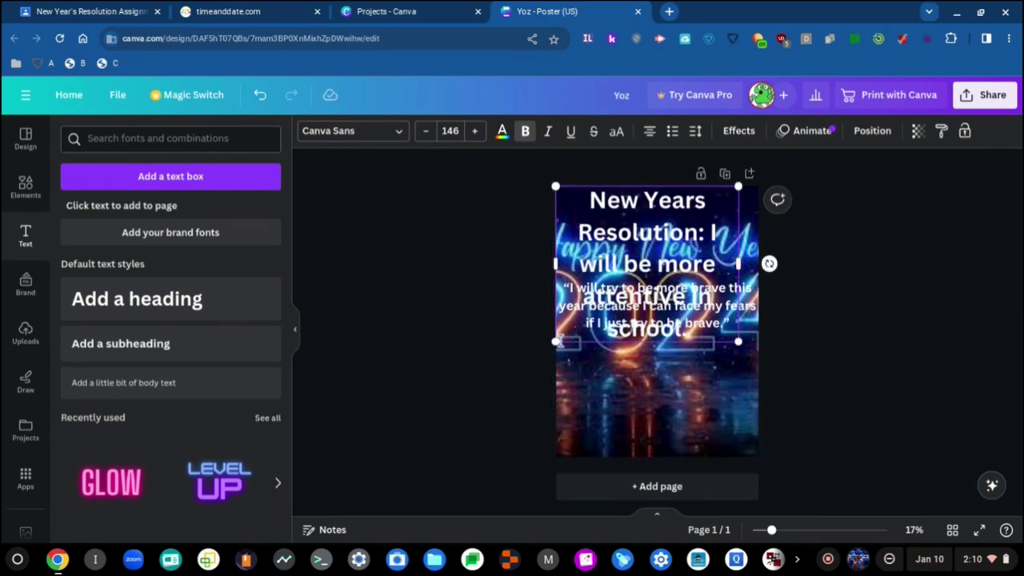
left_click_drag(552, 344, 625, 282)
left_click_drag(681, 242, 640, 215)
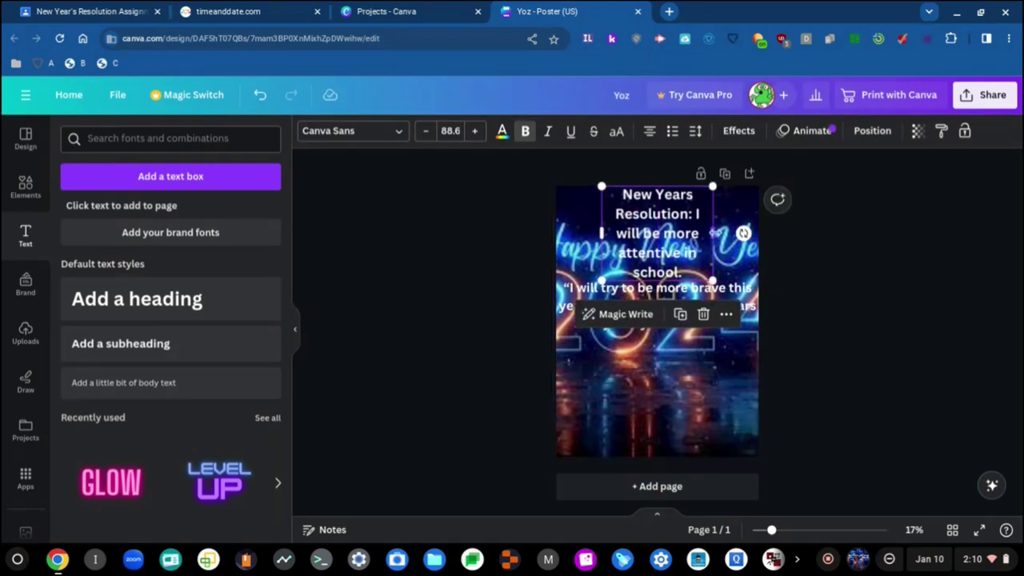
left_click_drag(713, 233, 743, 227)
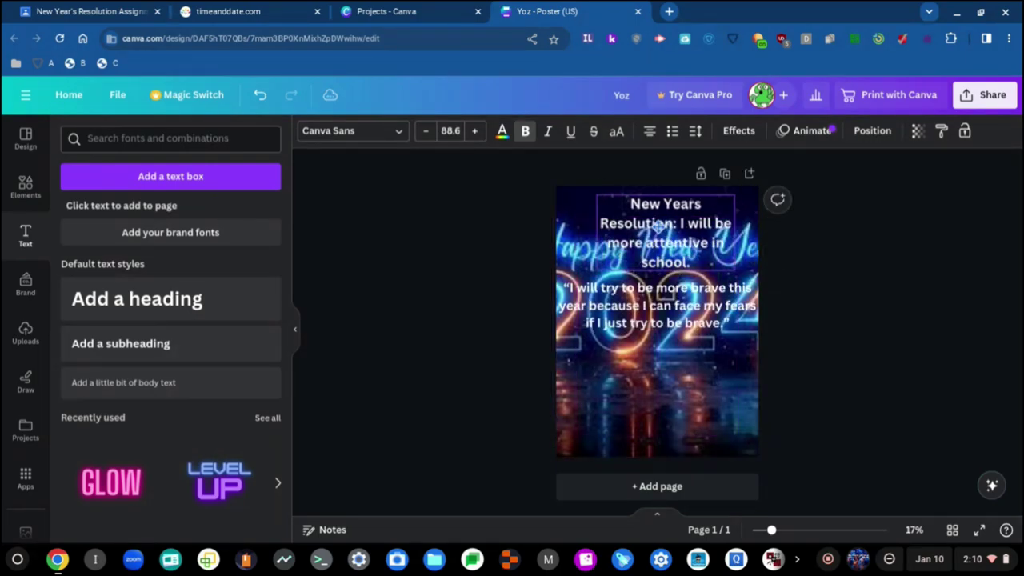